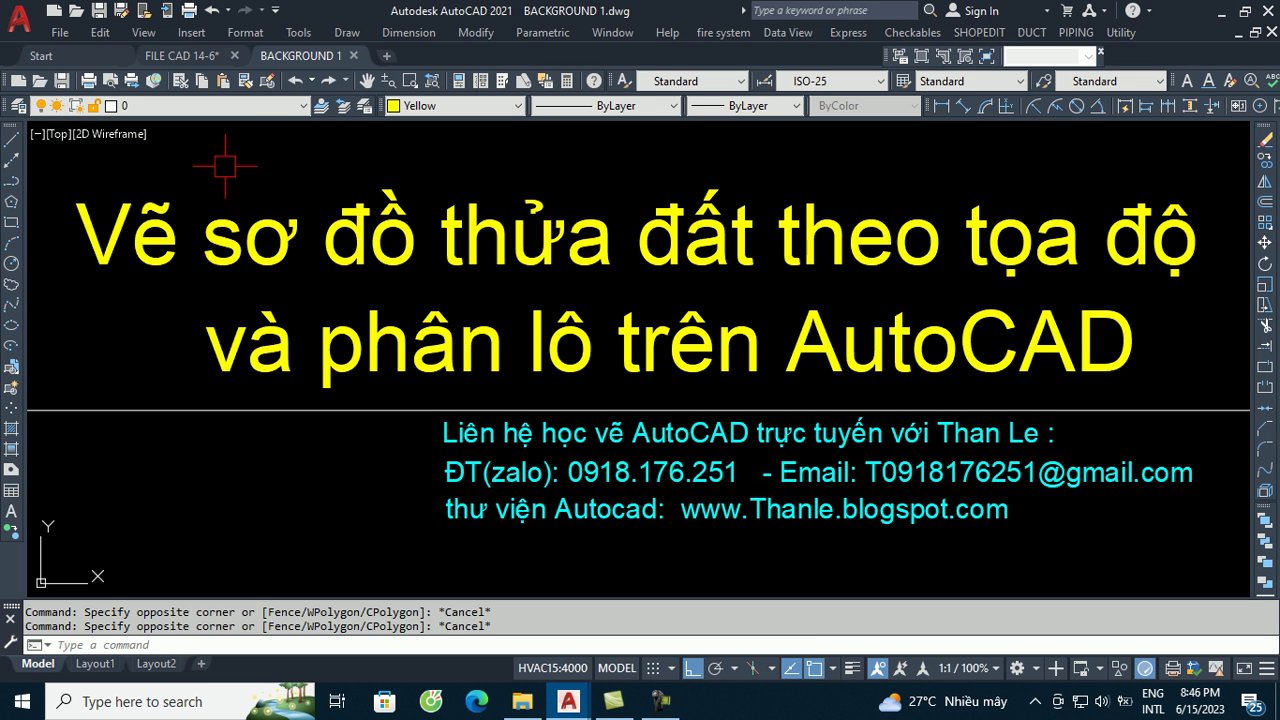
- Switch from AutoCAD to the THUC HANH VE SO DO THUA DAT folder in File Explorer
left_click(560, 648)
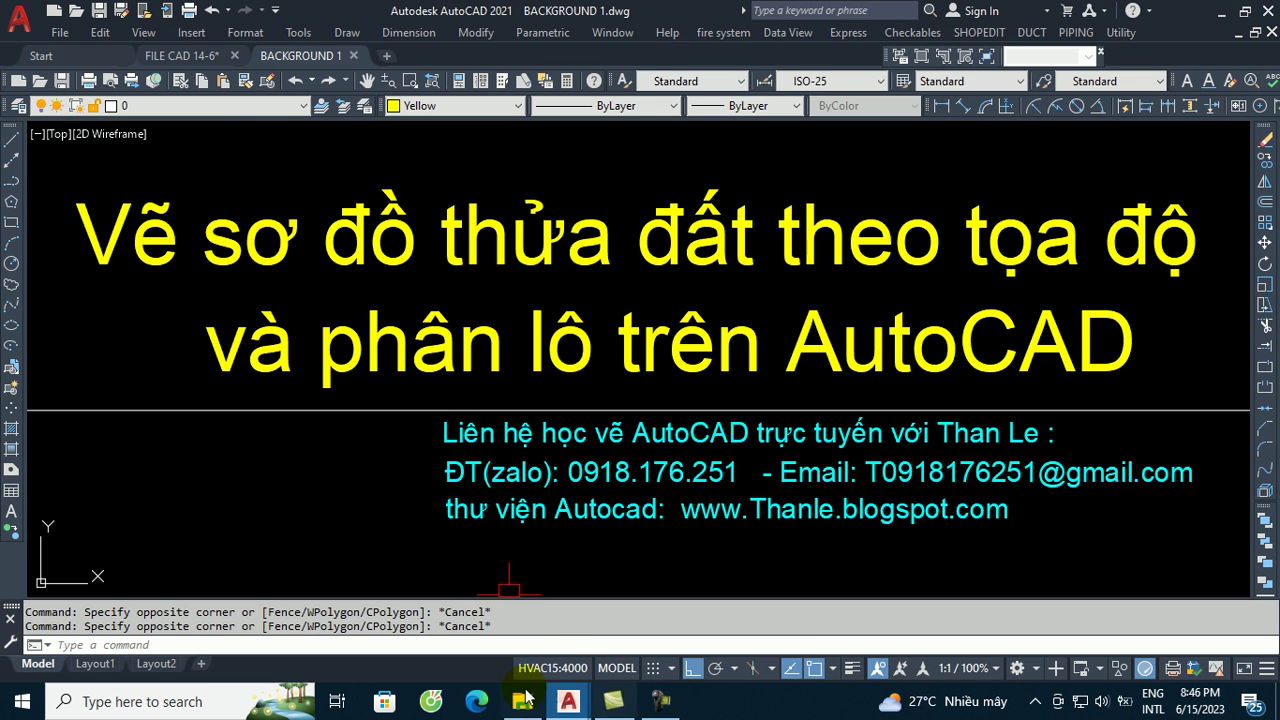
left_click(522, 701)
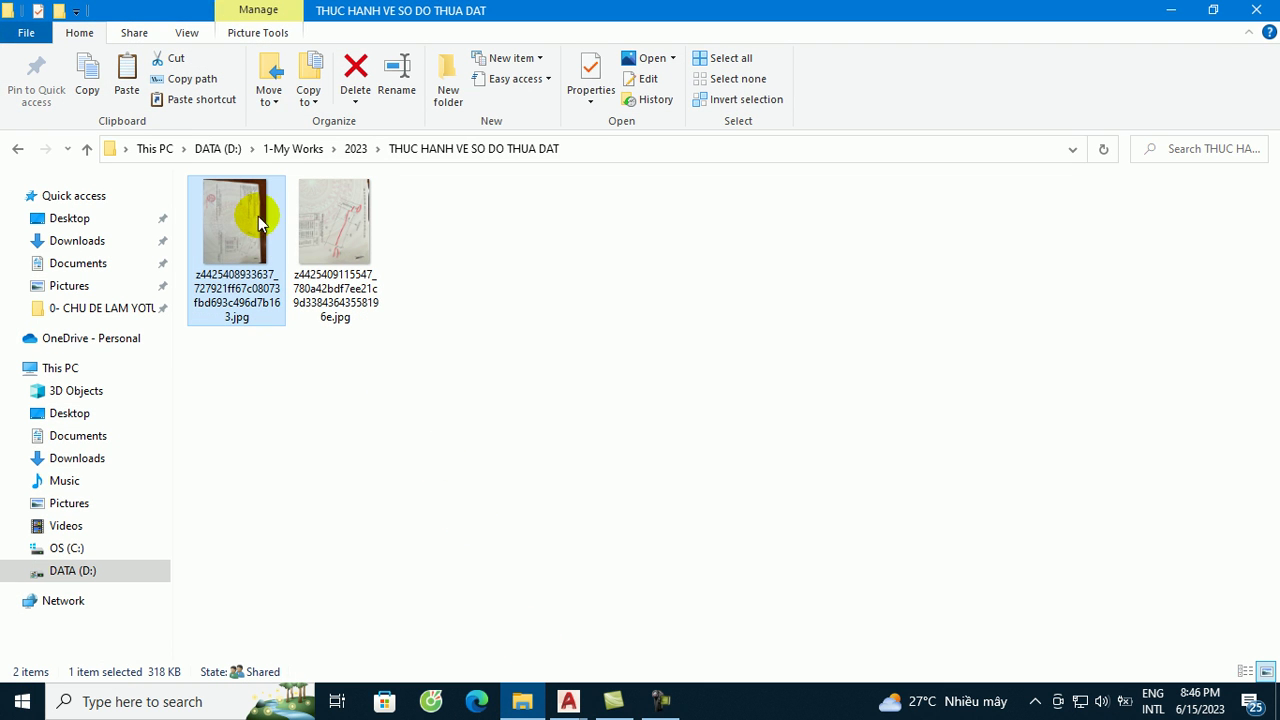
- Open the first certificate JPG in Photos and rotate it three quarter turns to read upright
double_click(343, 248)
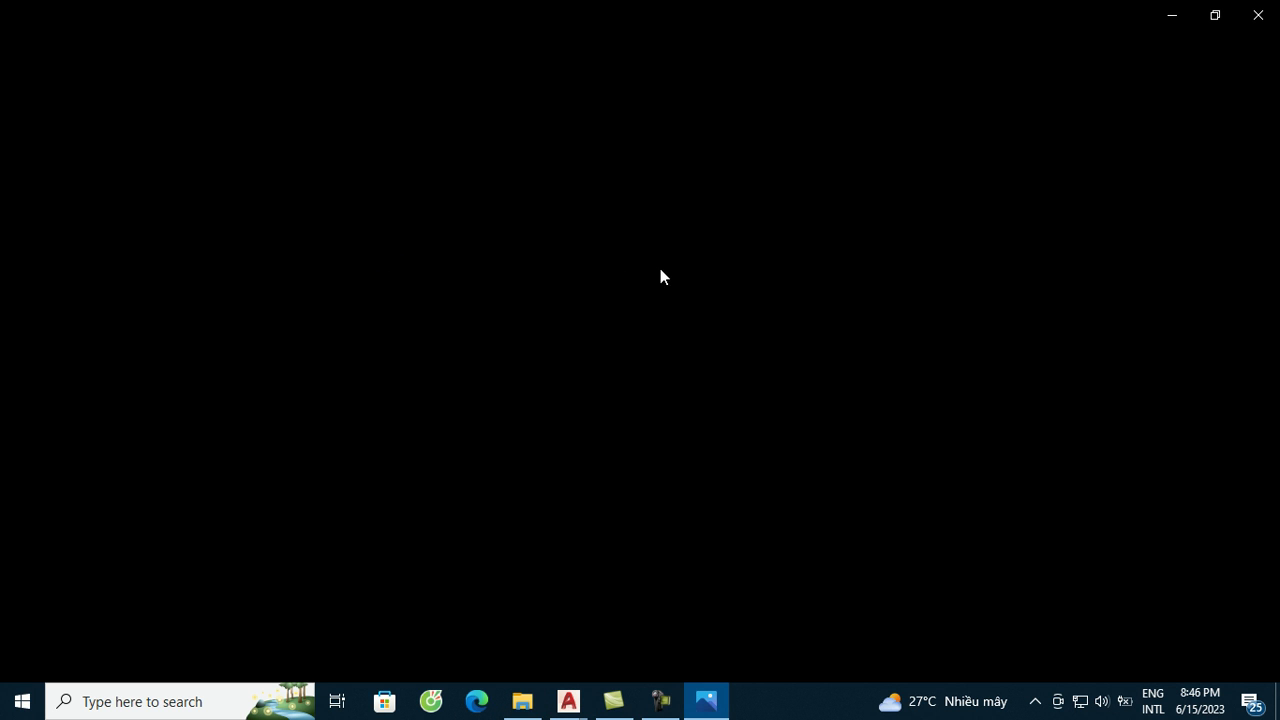
left_click(744, 281)
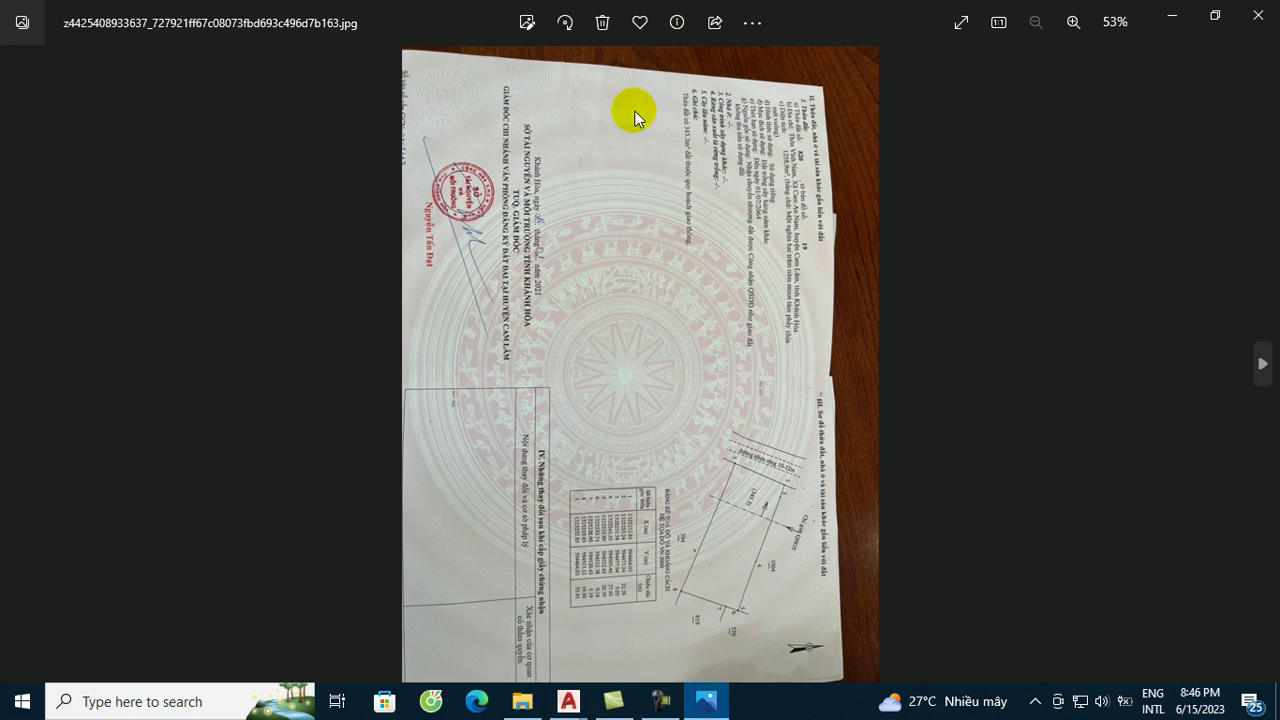
left_click(566, 23)
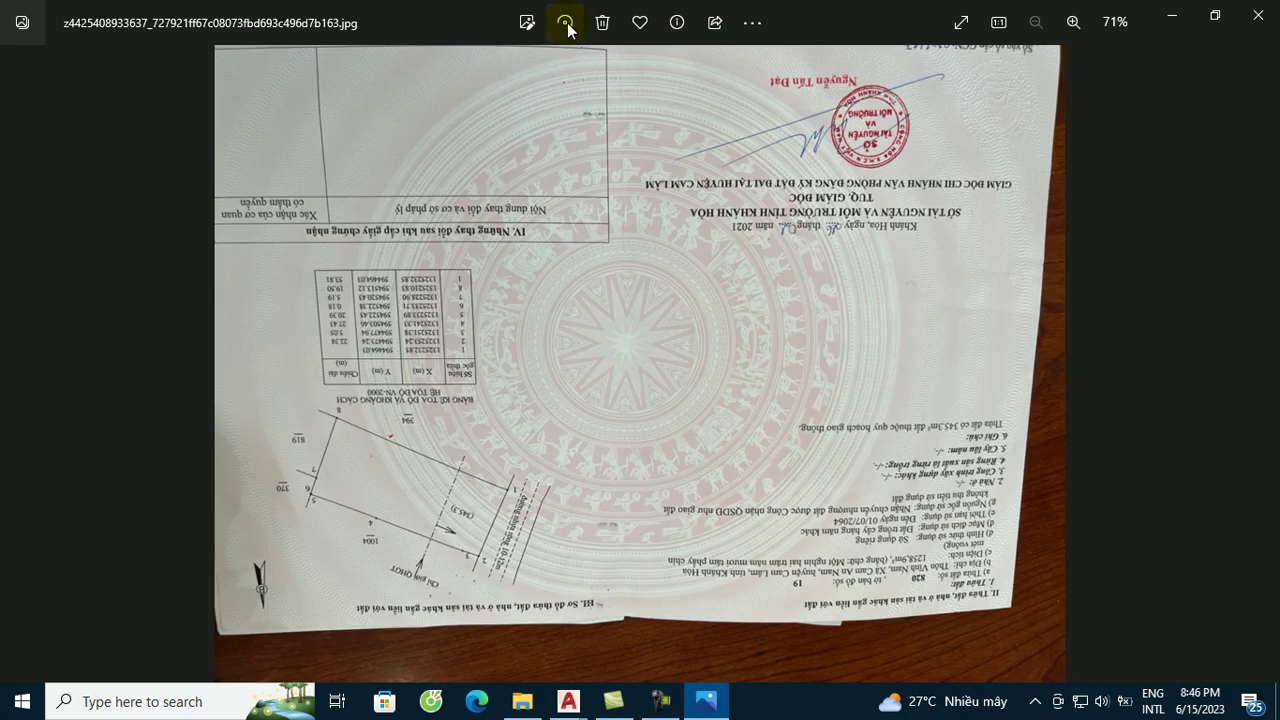
left_click(566, 23)
left_click(566, 23)
- Zoom onto the VN-2000 coordinate table for corners 1–8, then return to the photo folder
scroll(917, 448, "up", 4)
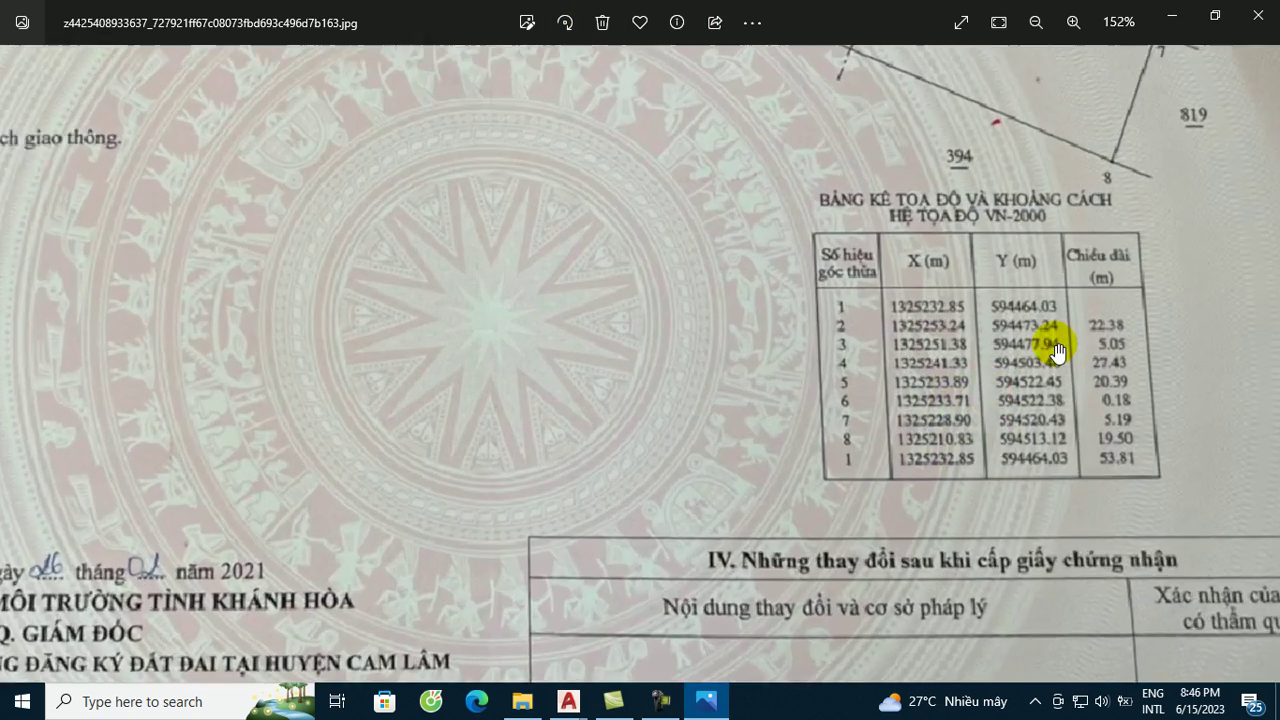
scroll(1080, 277, "up", 2)
scroll(900, 420, "up", 1)
scroll(680, 510, "down", 5)
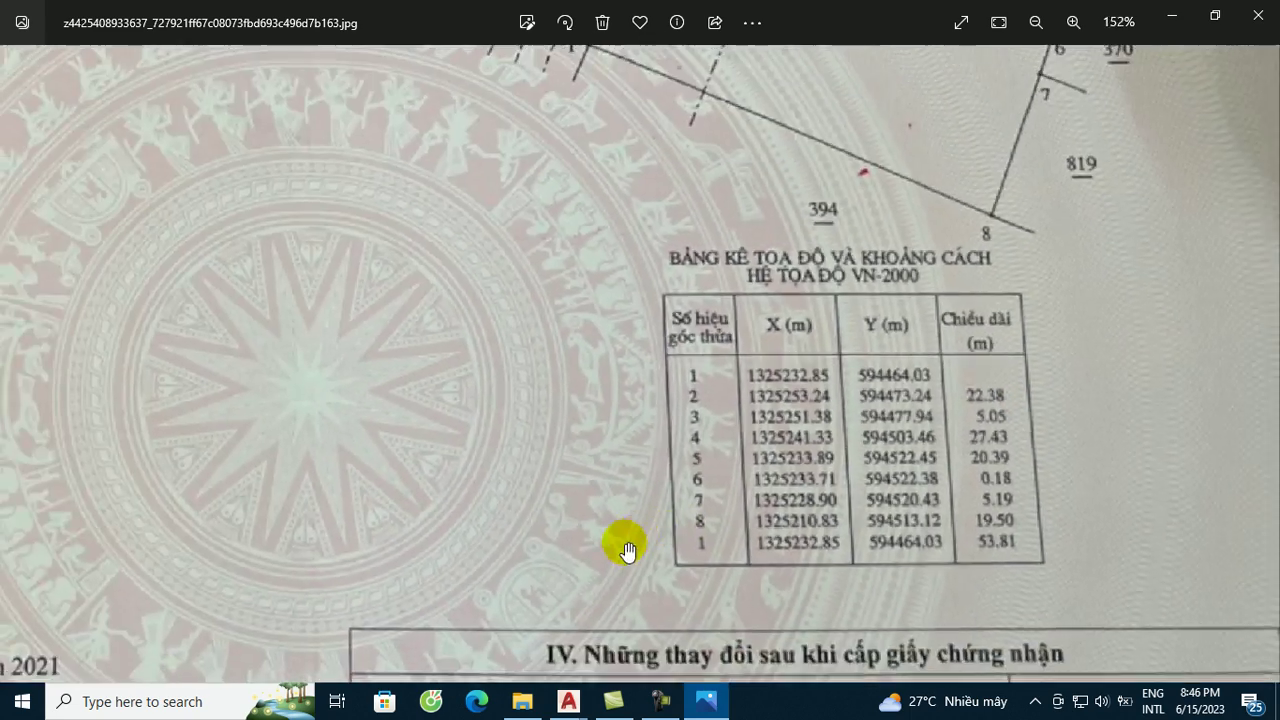
scroll(960, 160, "up", 1)
scroll(1030, 160, "up", 1)
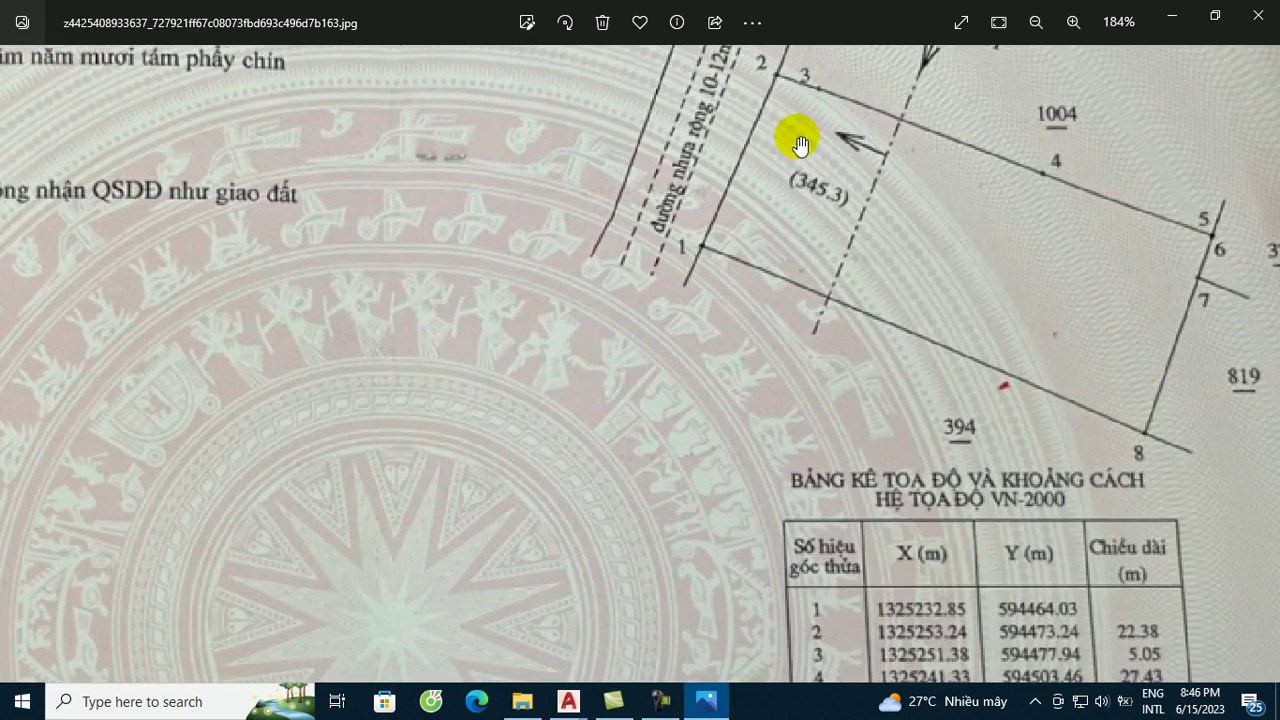
scroll(1043, 400, "down", 3)
scroll(1123, 491, "up", 2)
scroll(1098, 528, "up", 2)
scroll(1098, 528, "up", 3)
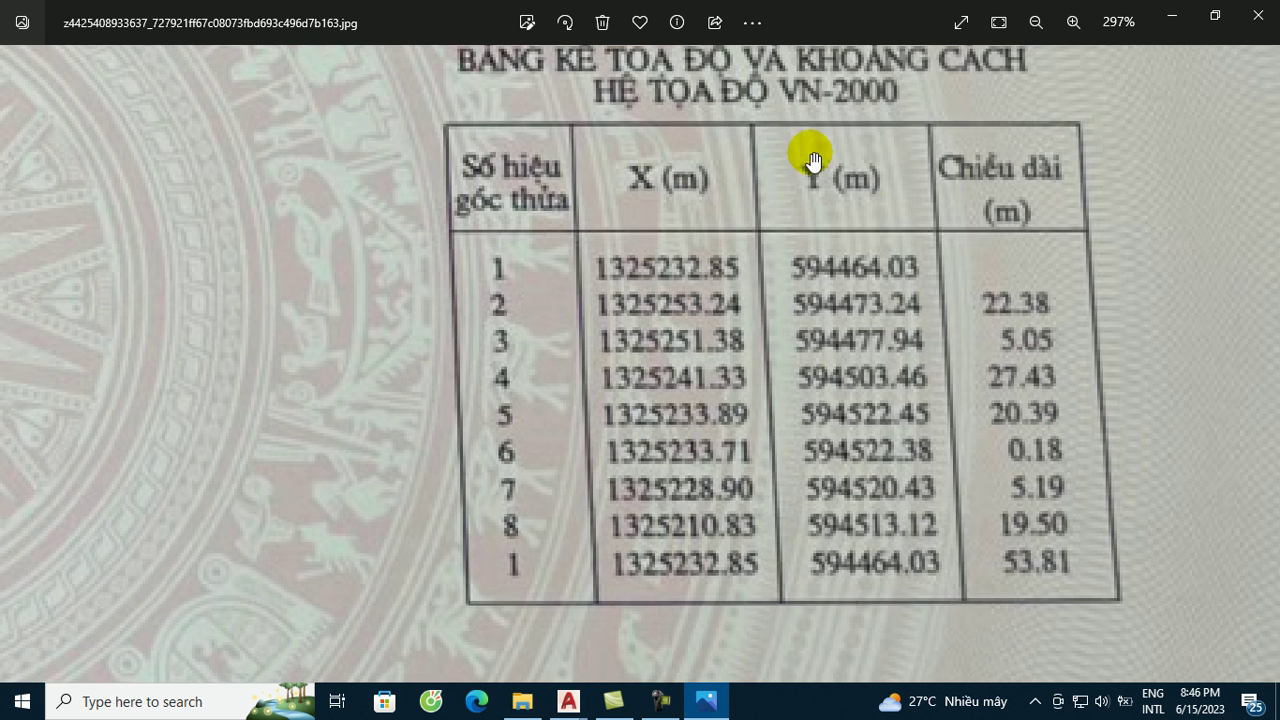
scroll(857, 194, "down", 3)
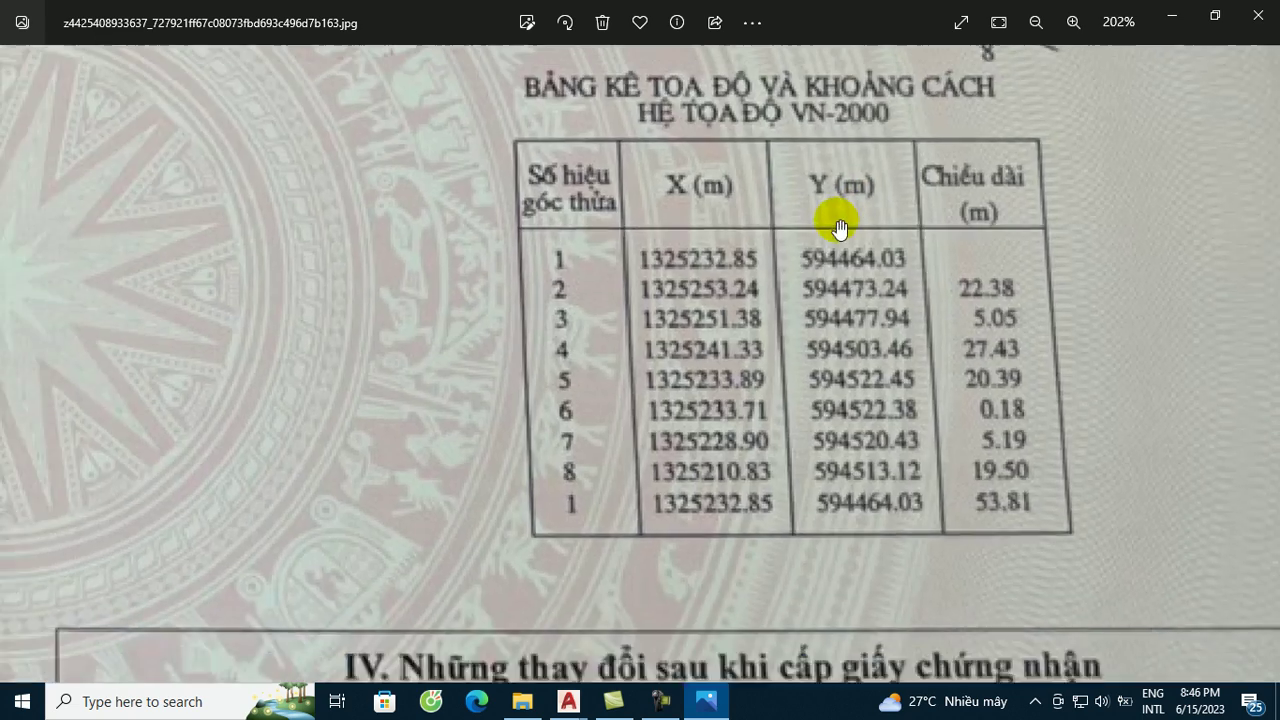
scroll(778, 300, "down", 1)
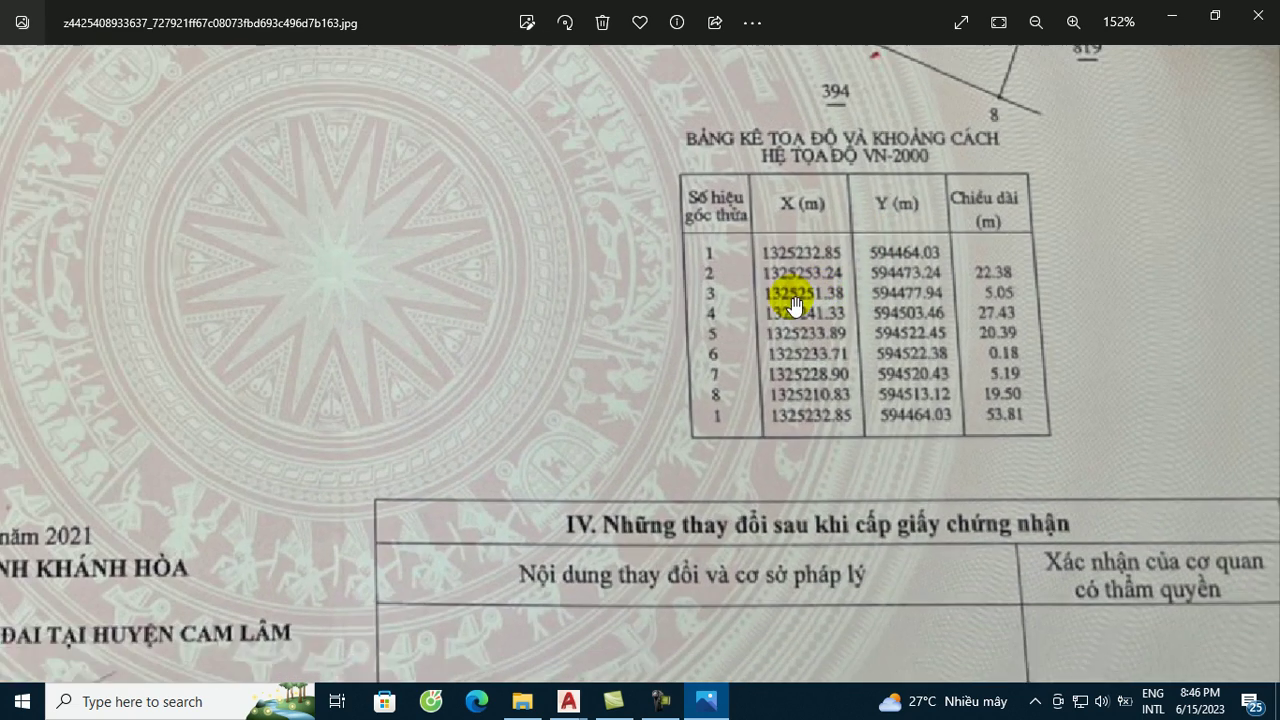
left_click(522, 695)
- View the second photo rotated upright, zoomed on the red road markings, then close Photos
double_click(362, 262)
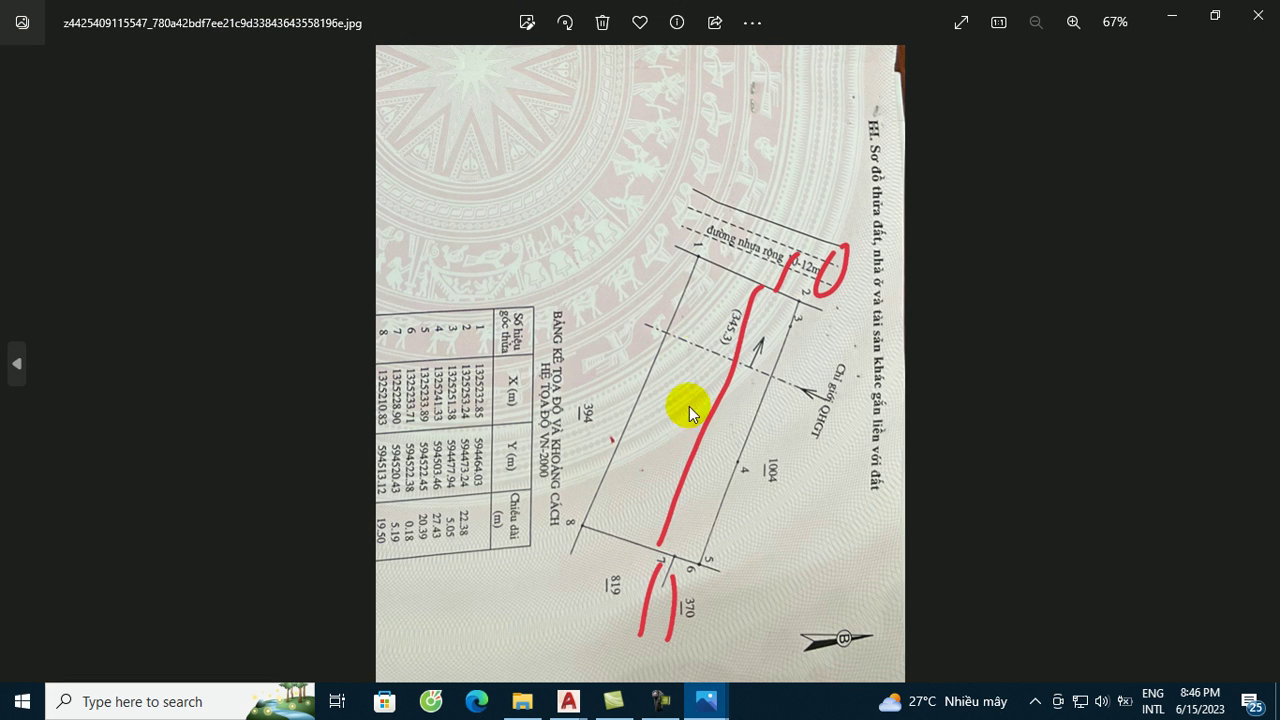
left_click(576, 29)
left_click(576, 29)
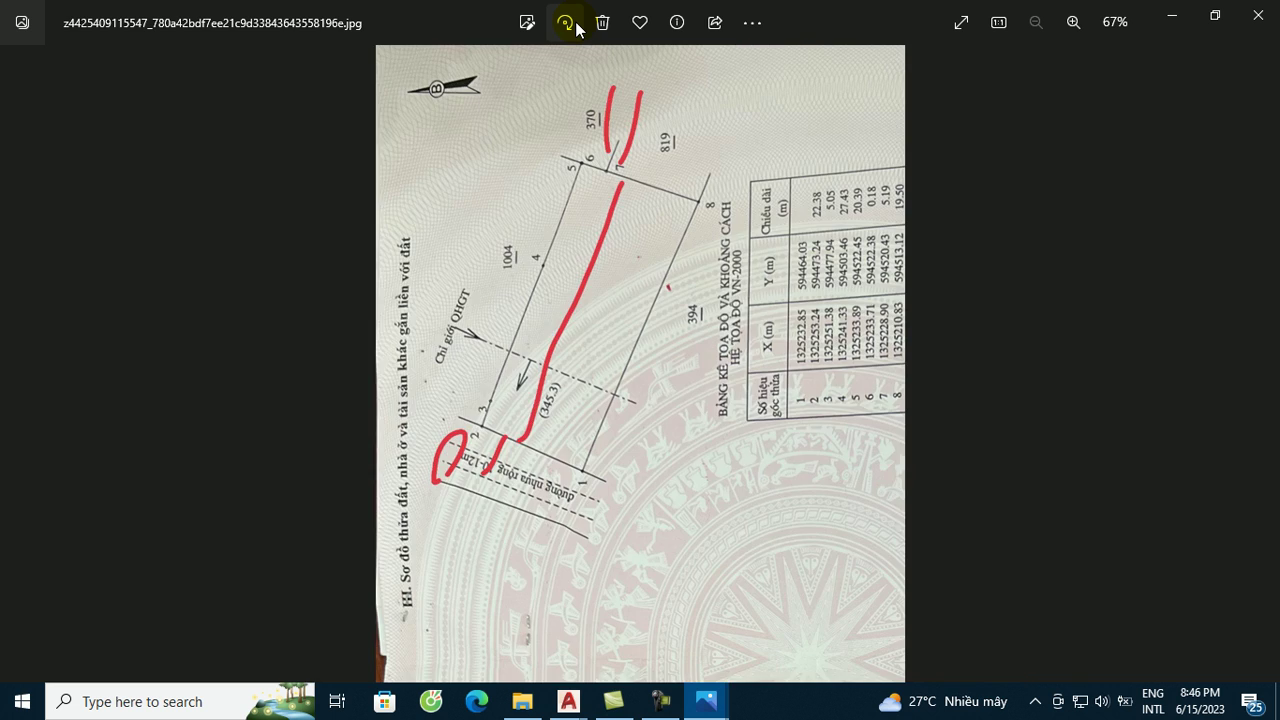
left_click(576, 29)
scroll(605, 210, "up", 1, "ctrl")
scroll(586, 214, "up", 1, "ctrl")
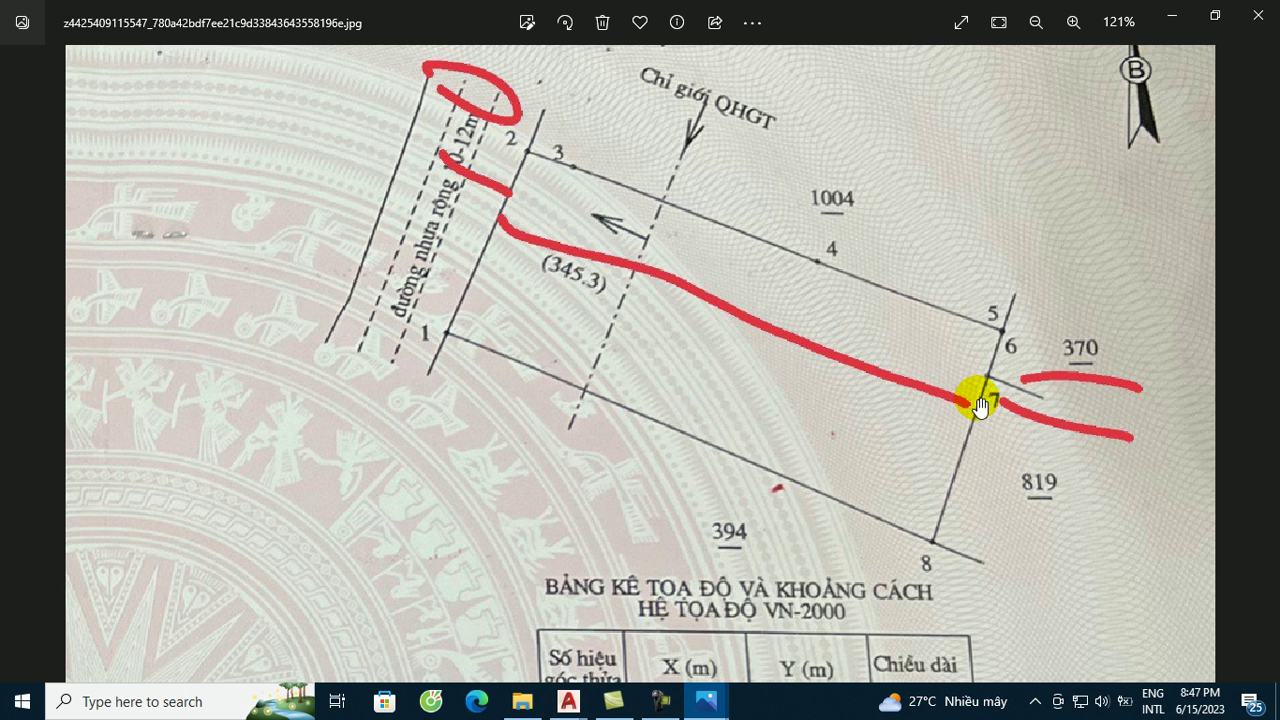
scroll(615, 310, "down", 1)
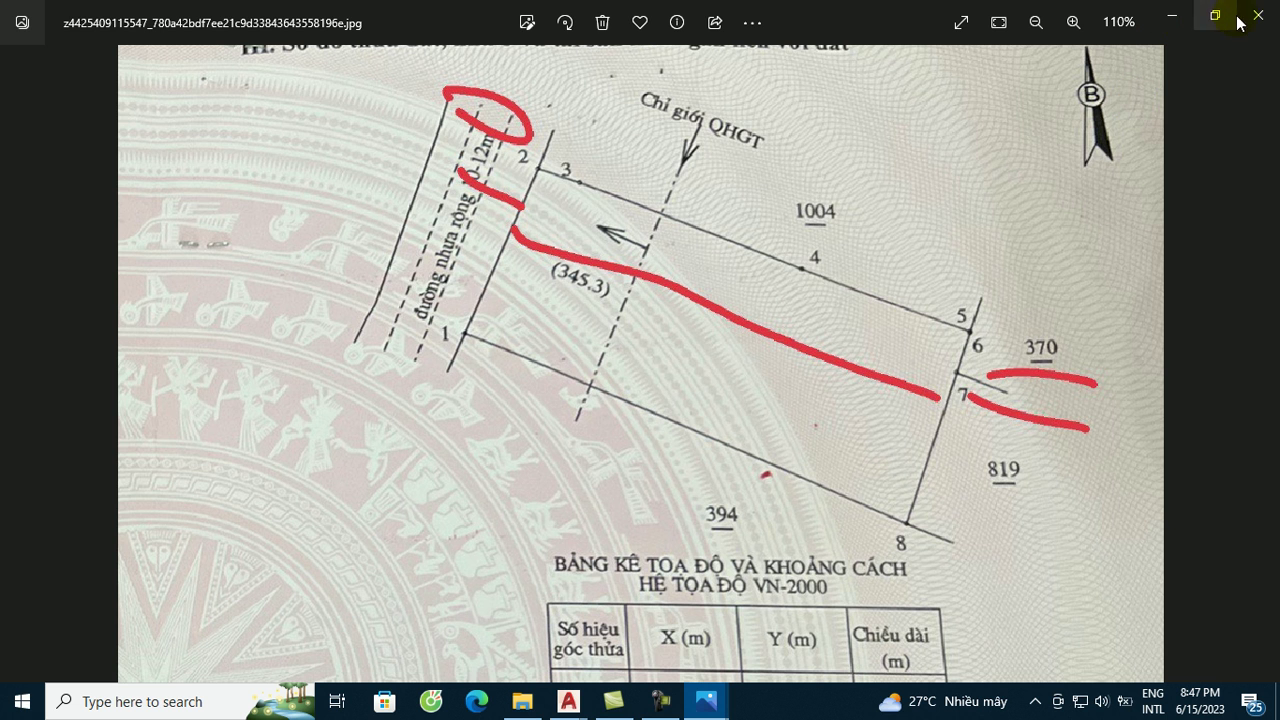
left_click(1185, 20)
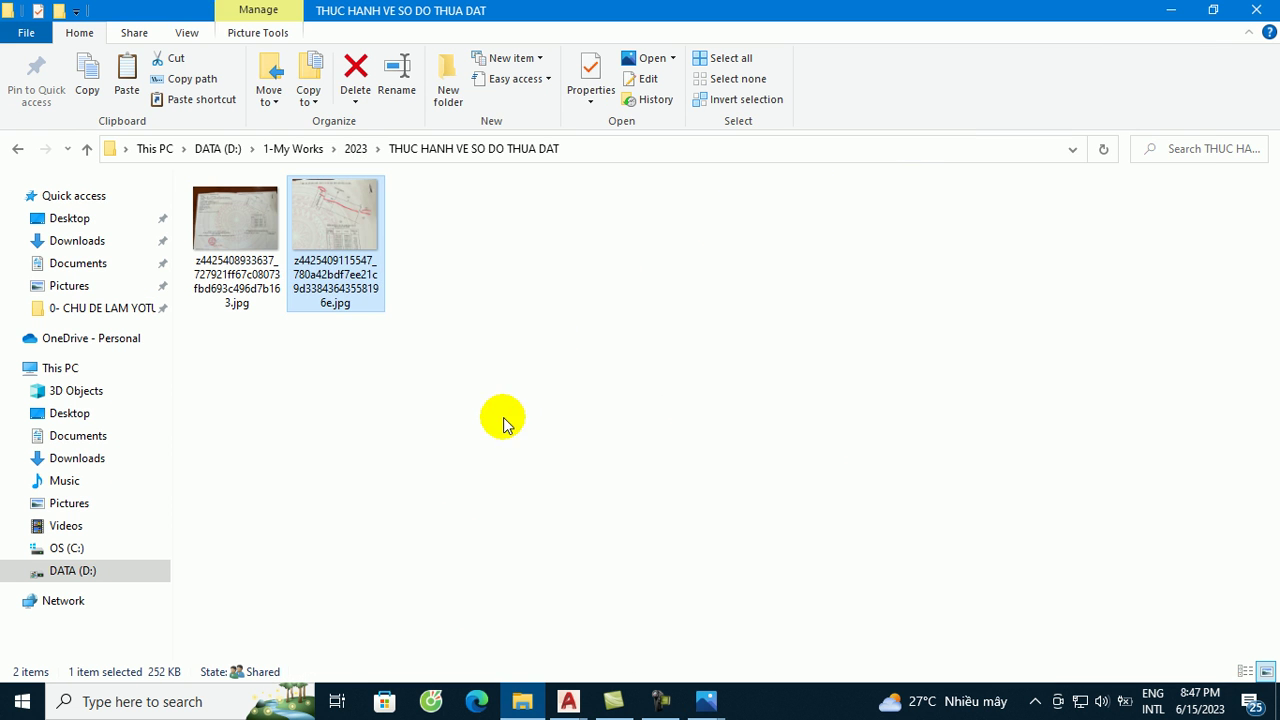
- Bring FILE CAD 14-6.dwg to the front and zoom over lots (556.3) and (702.6)
left_click(447, 397)
left_click(568, 701)
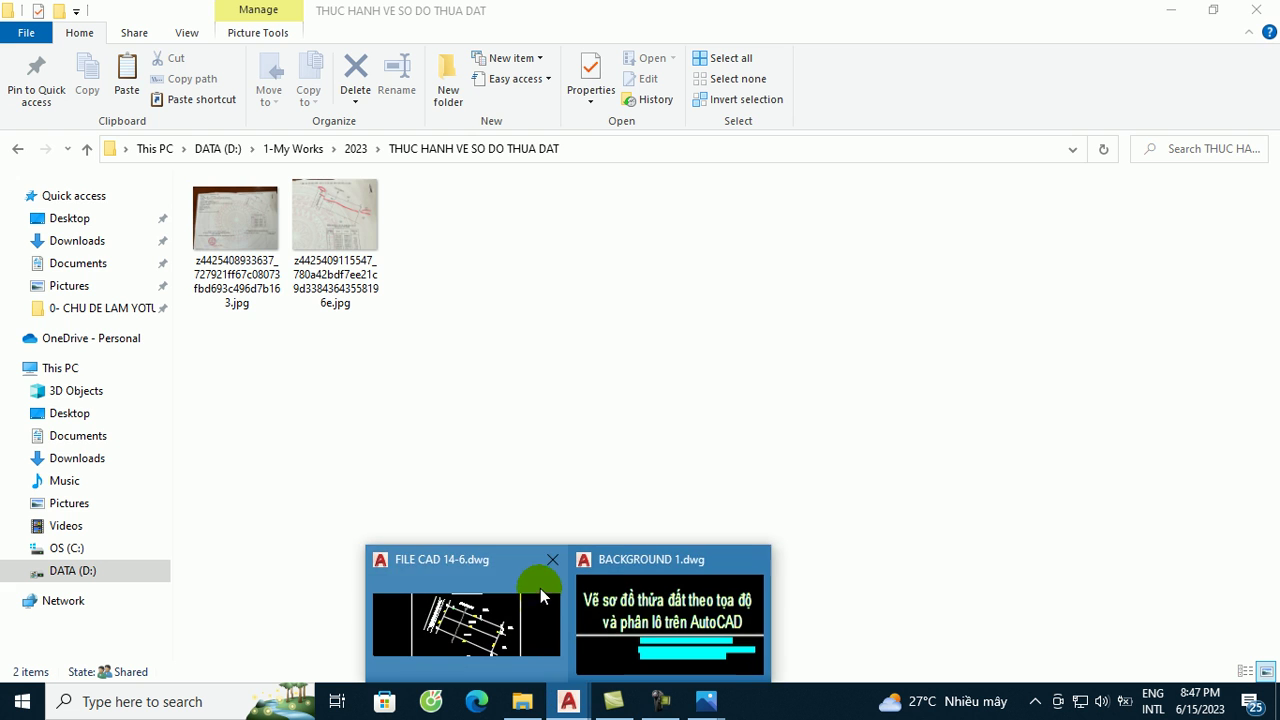
left_click(480, 618)
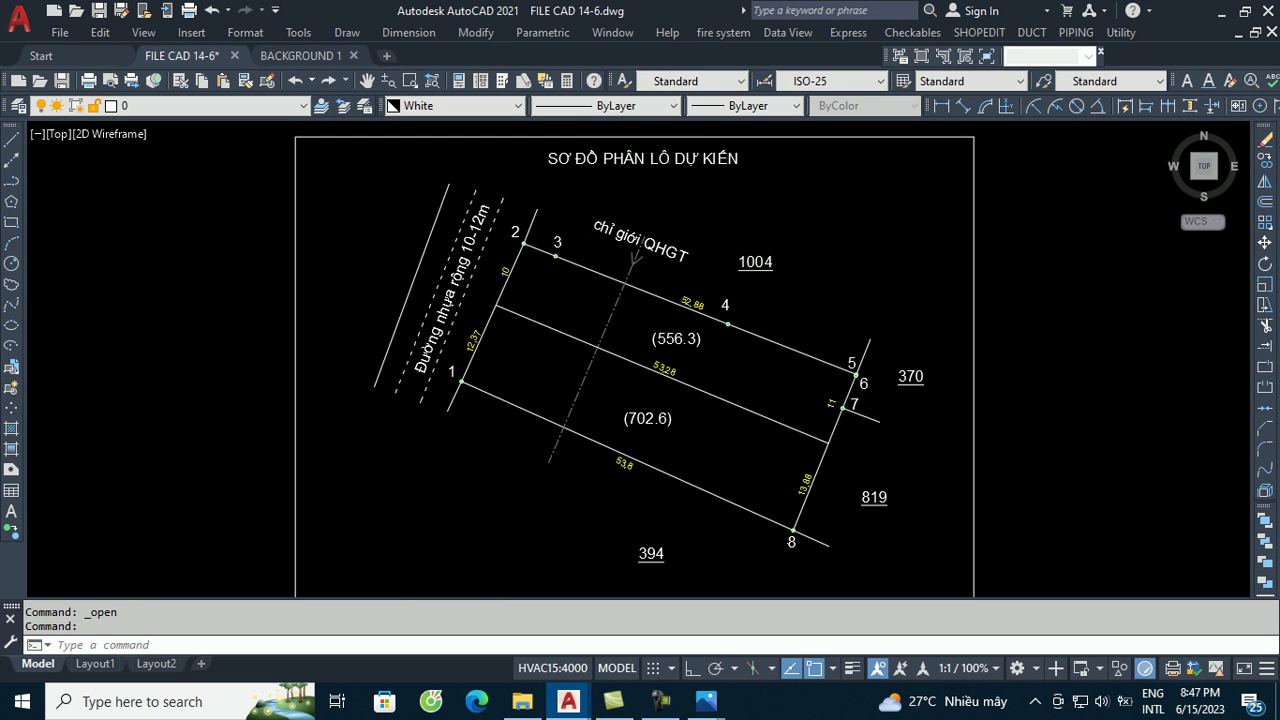
scroll(674, 286, "down", 3)
scroll(697, 251, "up", 4)
scroll(686, 251, "down", 1)
scroll(468, 227, "down", 2)
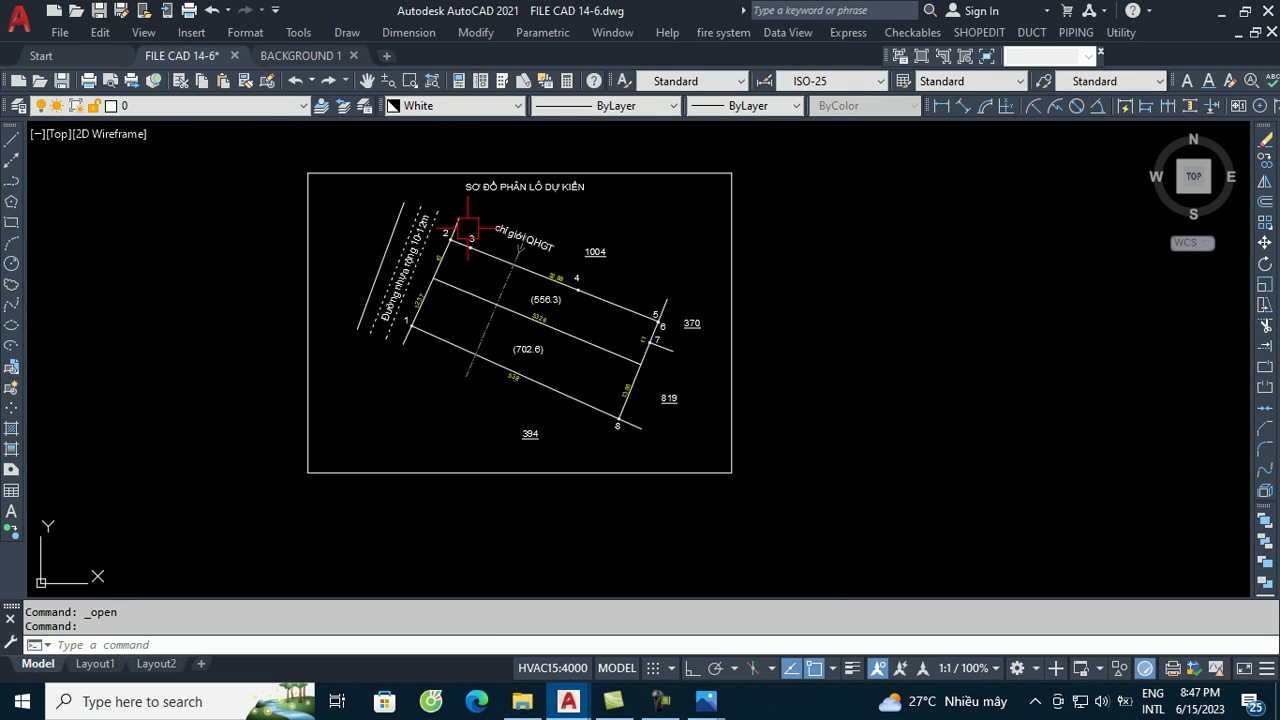
scroll(527, 254, "up", 1)
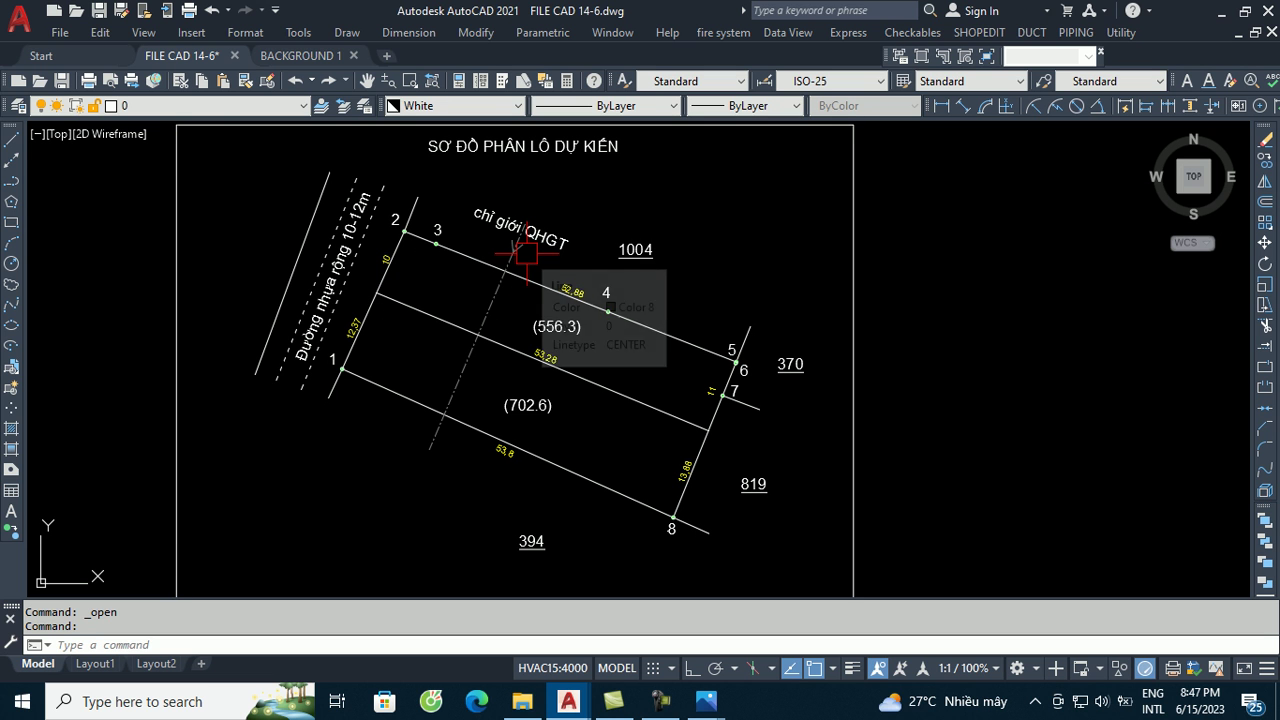
- Create a new drawing from the acadiso.dwt template
left_click(54, 12)
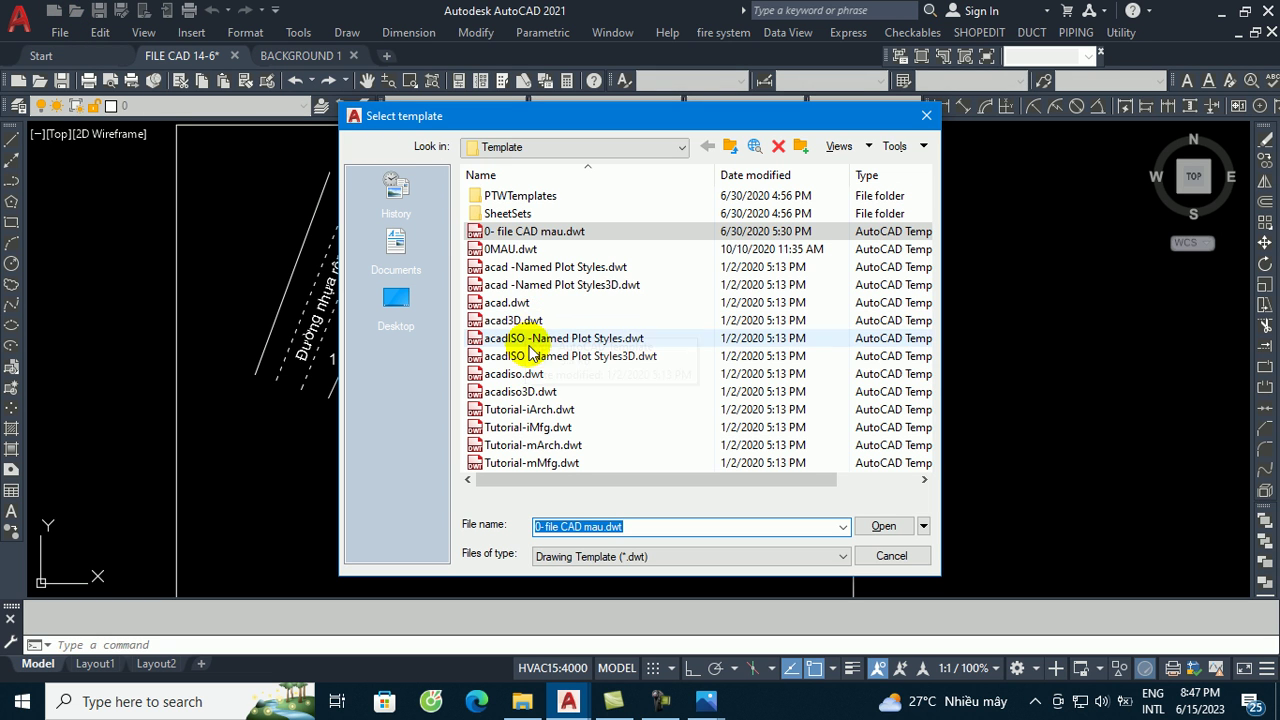
left_click(508, 373)
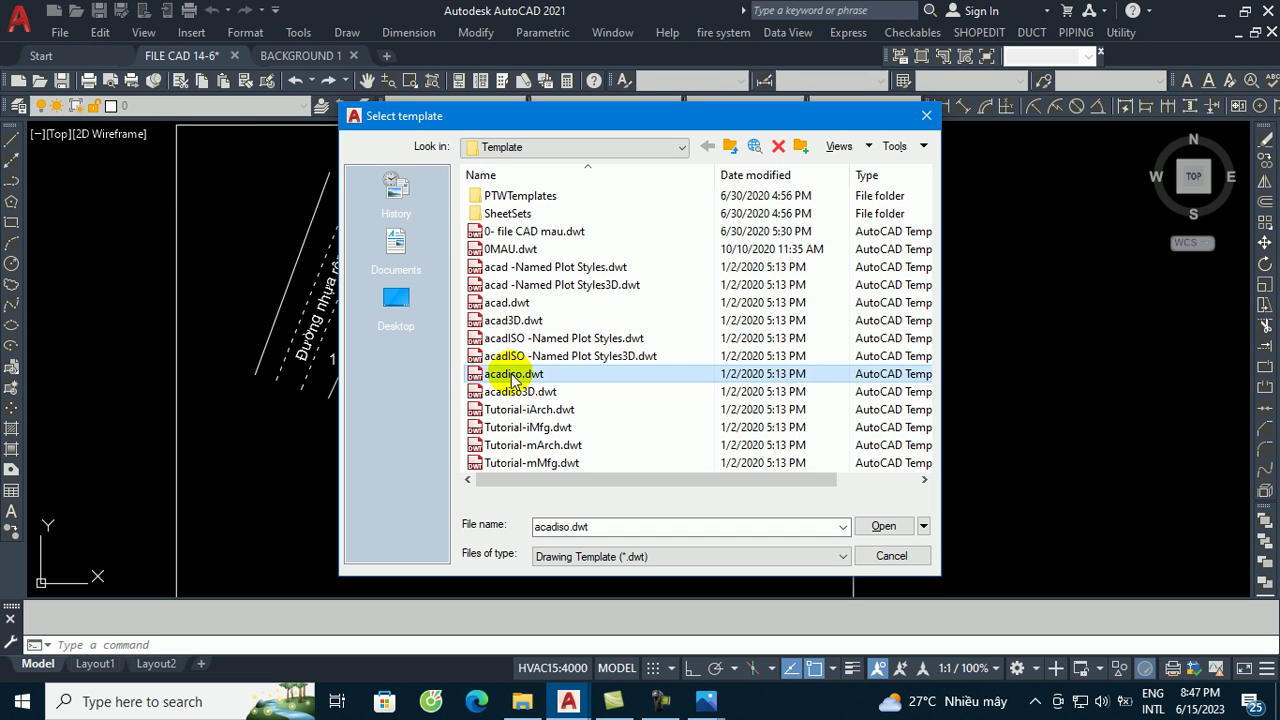
left_click(883, 526)
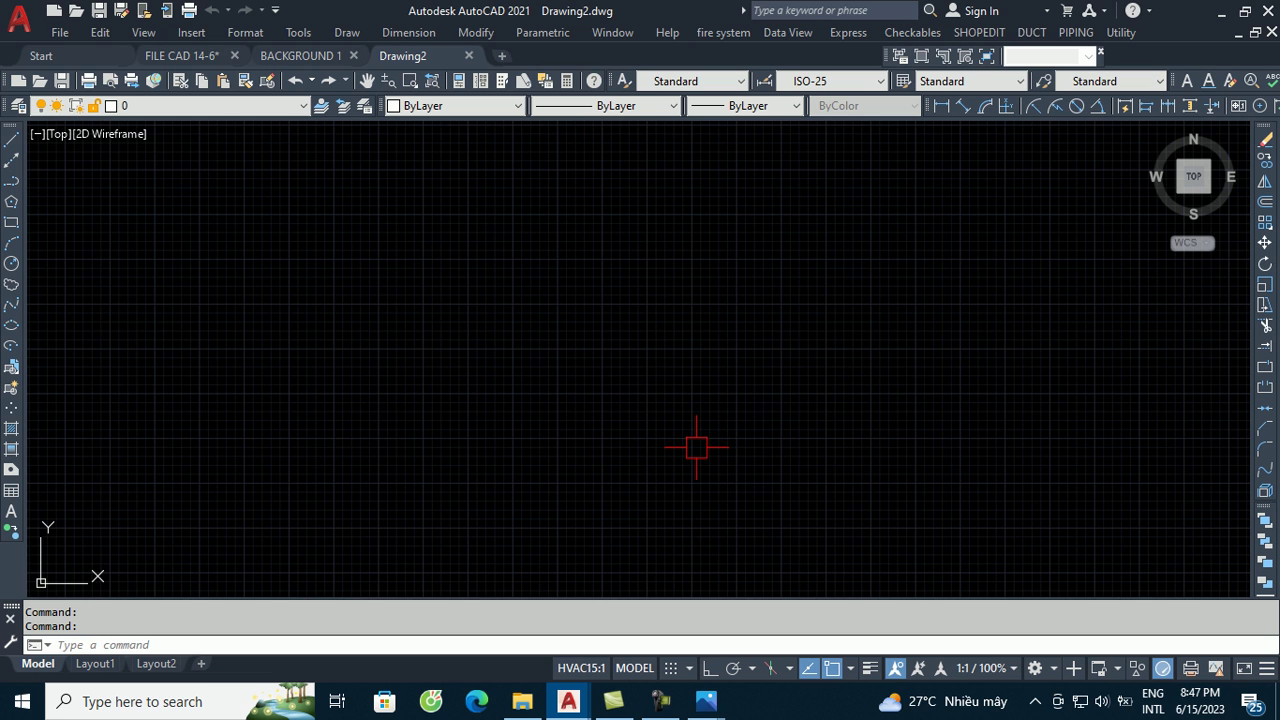
- Hide the grid with F7 and turn the ViewCube off via NAVVCUBE
key("F7")
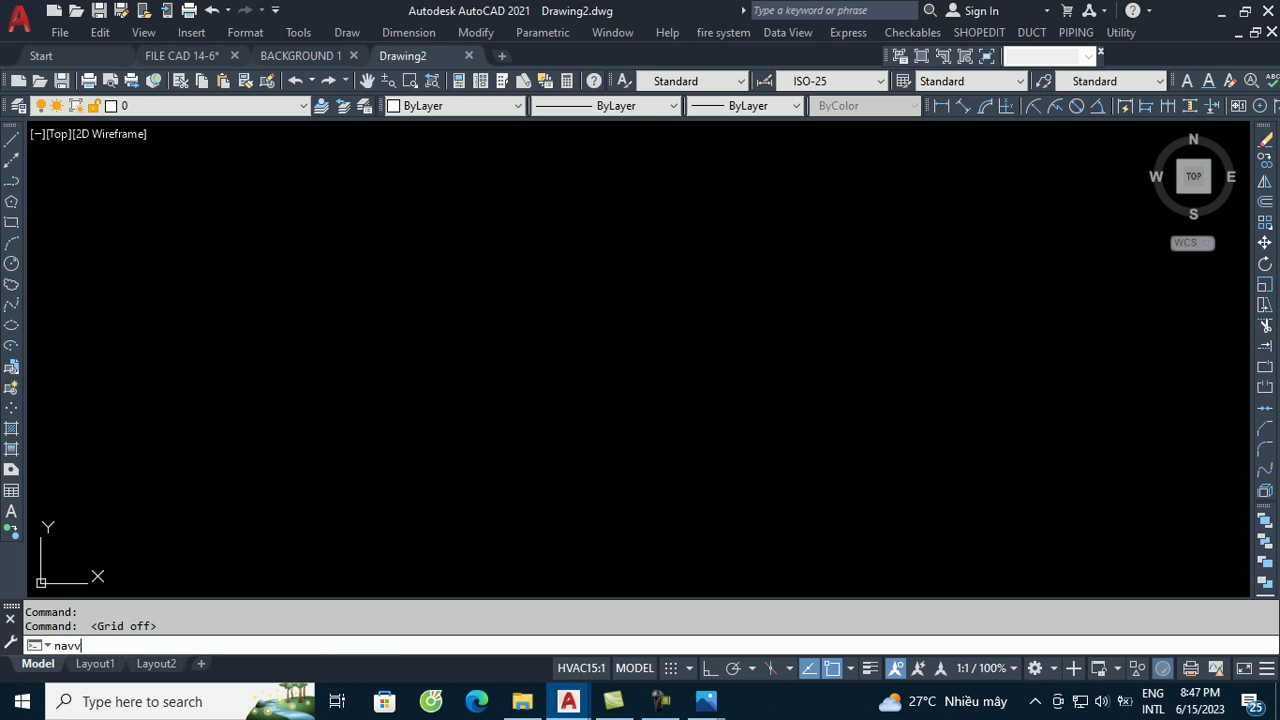
type("cube")
key("Return")
left_click(256, 645)
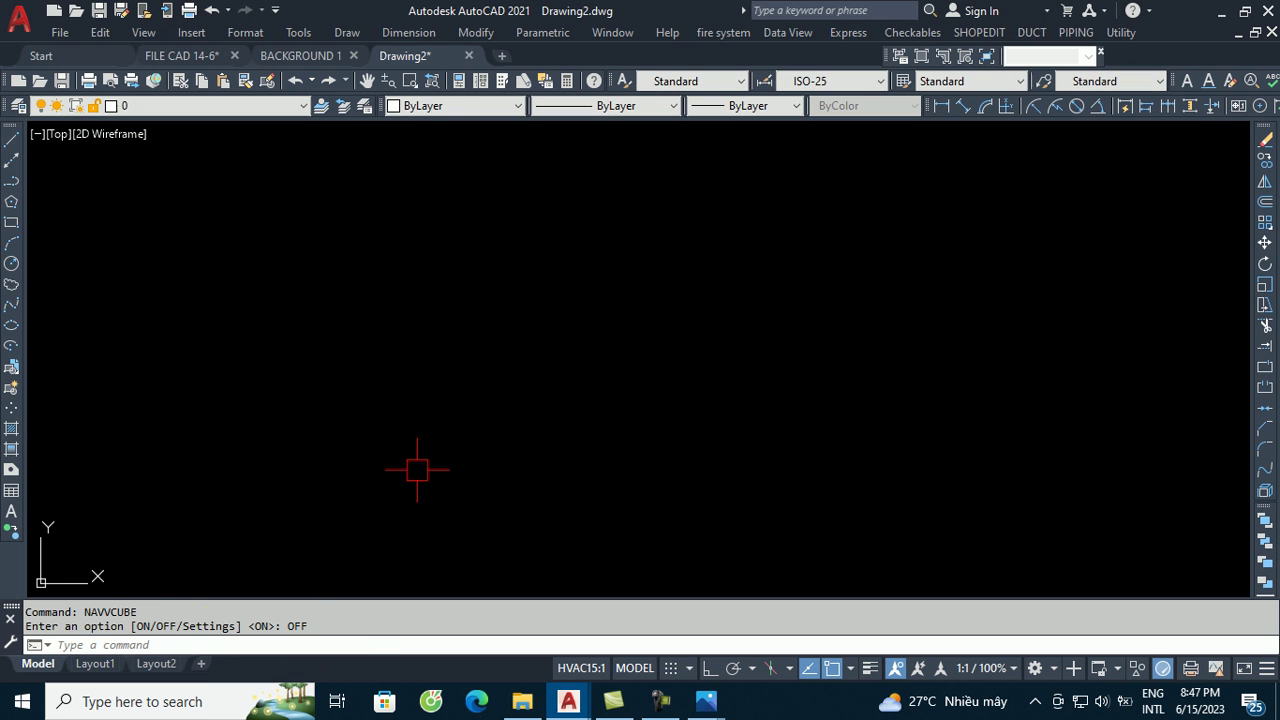
- Save the drawing on the Desktop as 'phan lo 15-6.dwg'
left_click(98, 12)
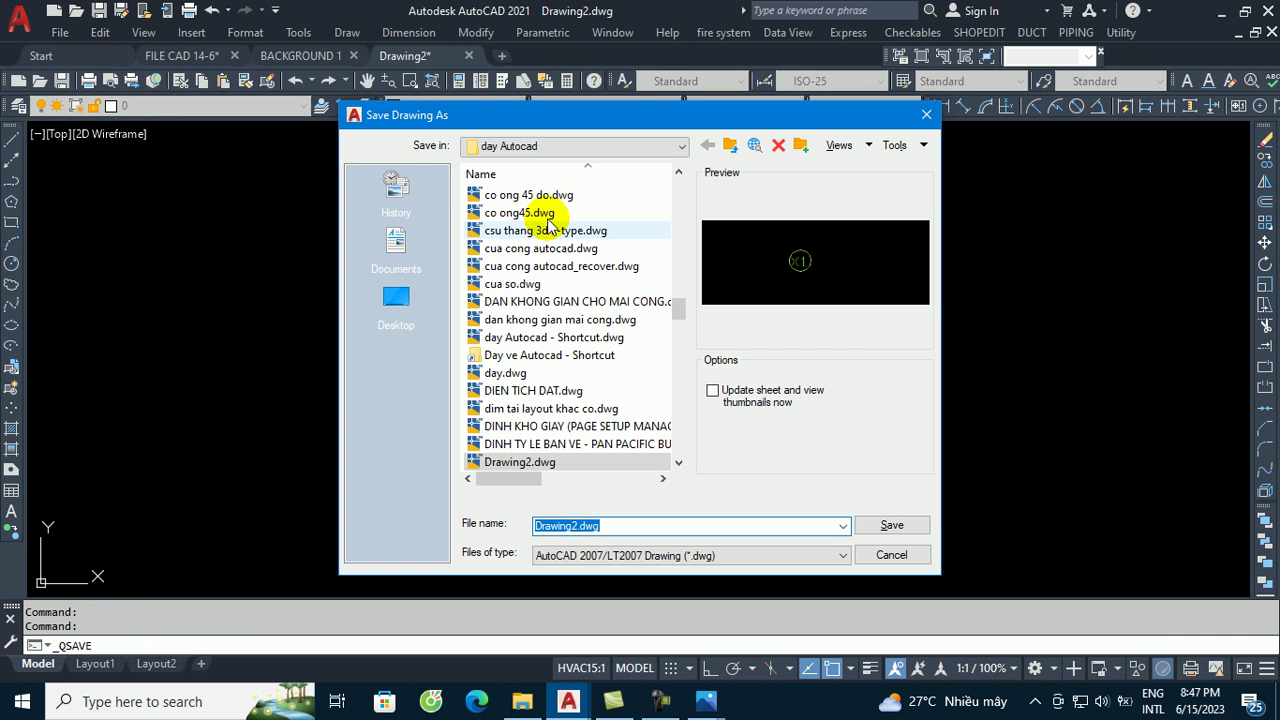
left_click(419, 292)
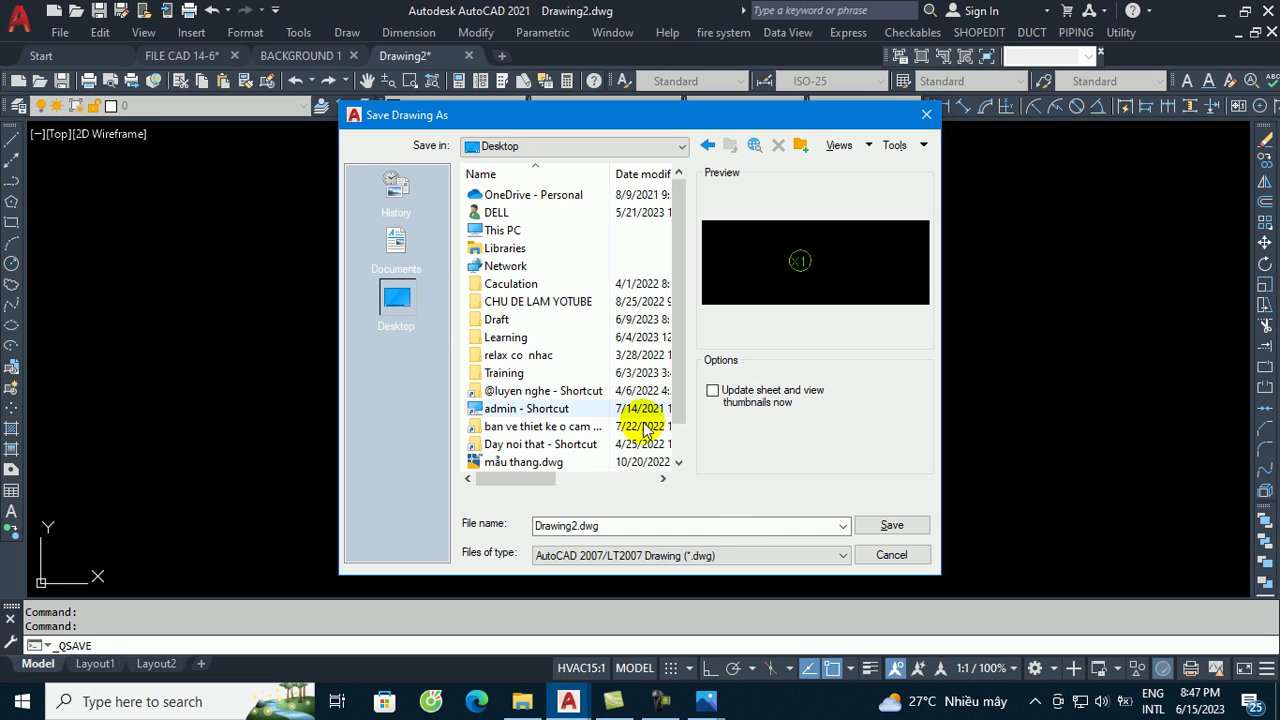
double_click(630, 527)
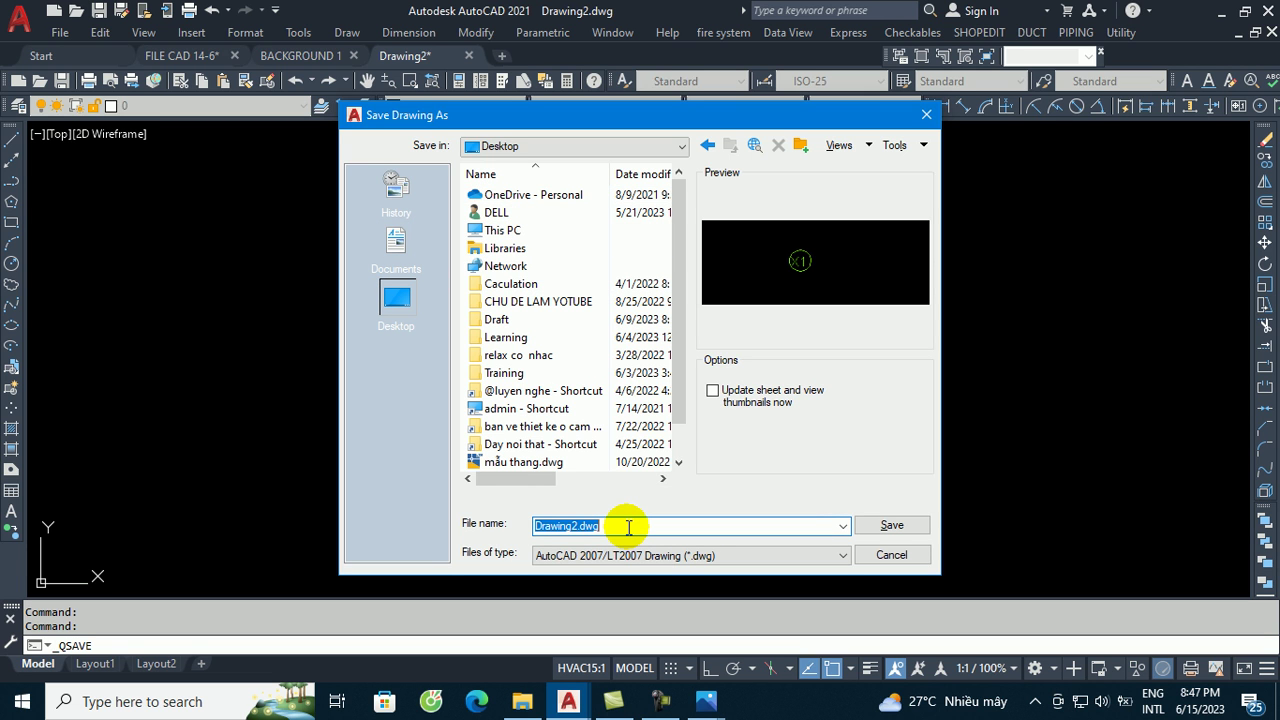
type("phan lo 15-6")
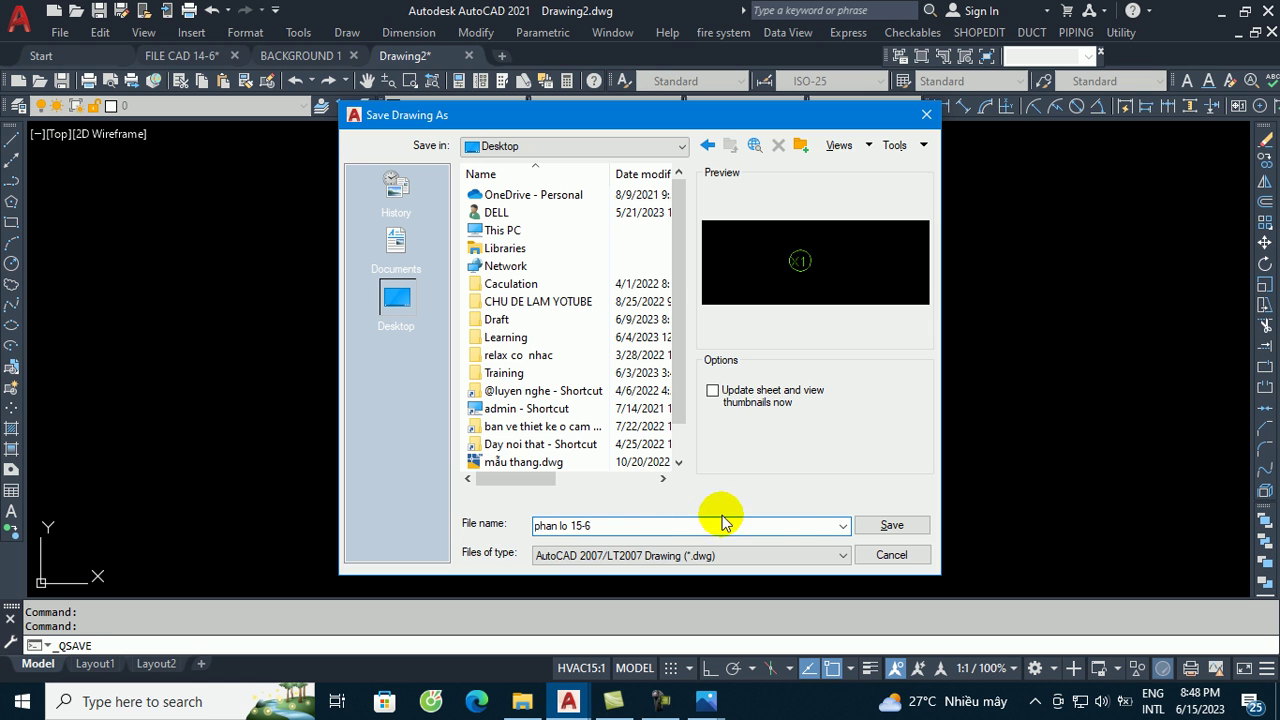
left_click(891, 526)
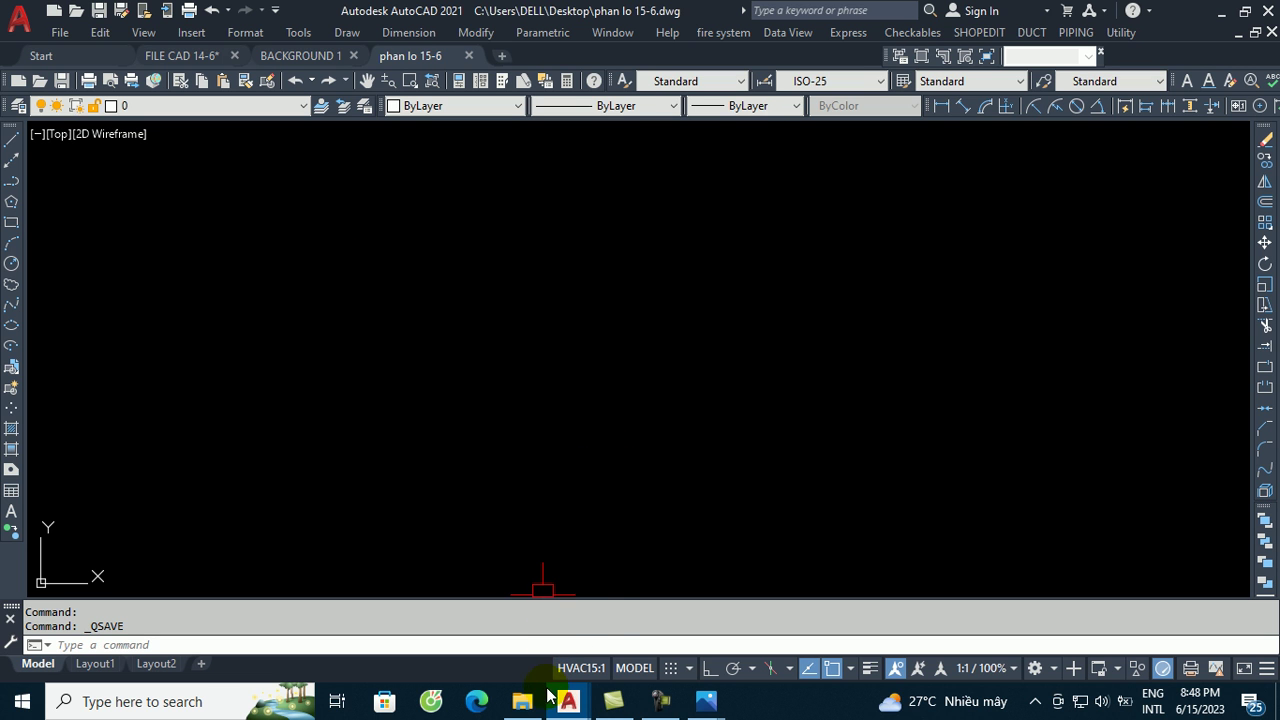
- Bring up the certificate photo in Photos and zoom in on its coordinate table
left_click(522, 701)
left_click(360, 306)
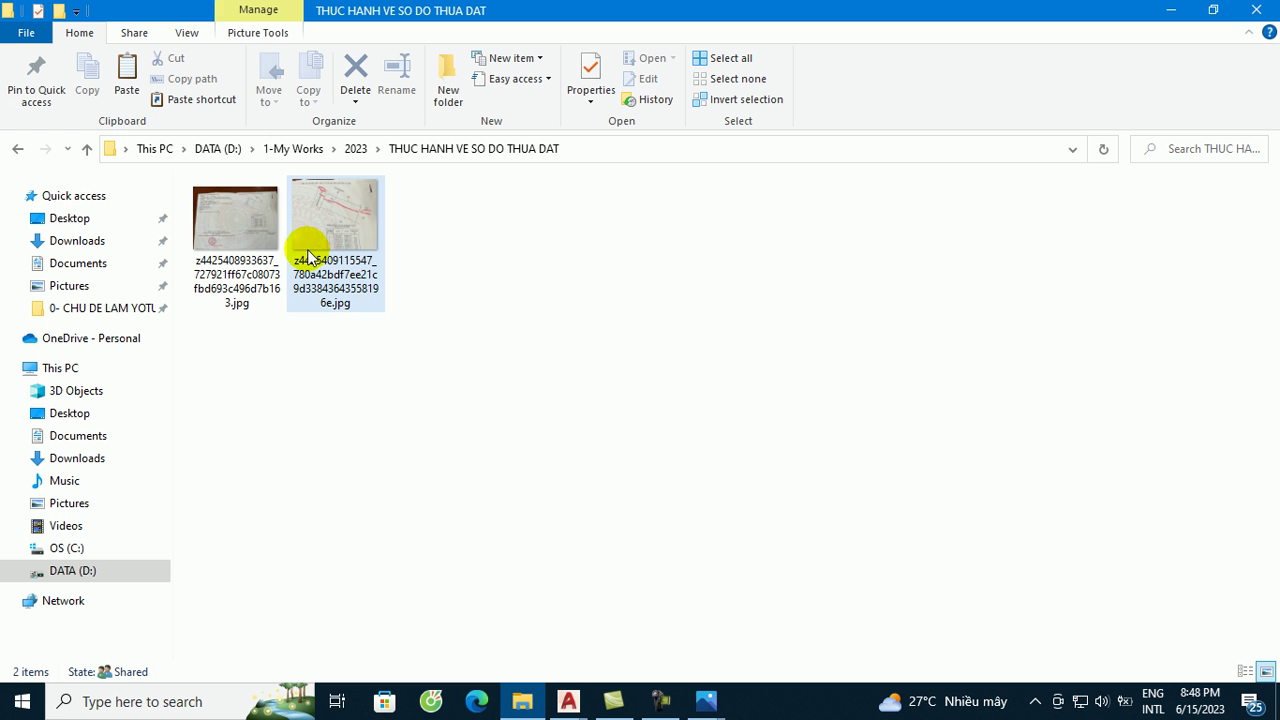
left_click(706, 701)
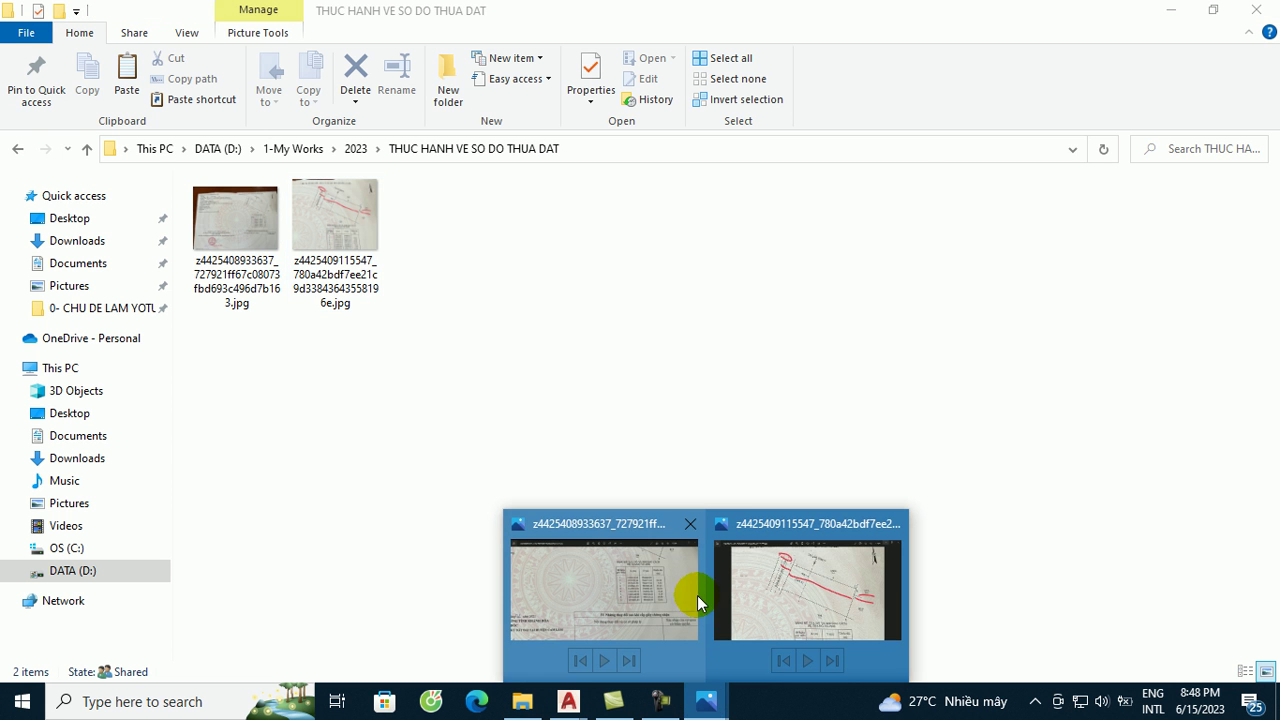
left_click(627, 596)
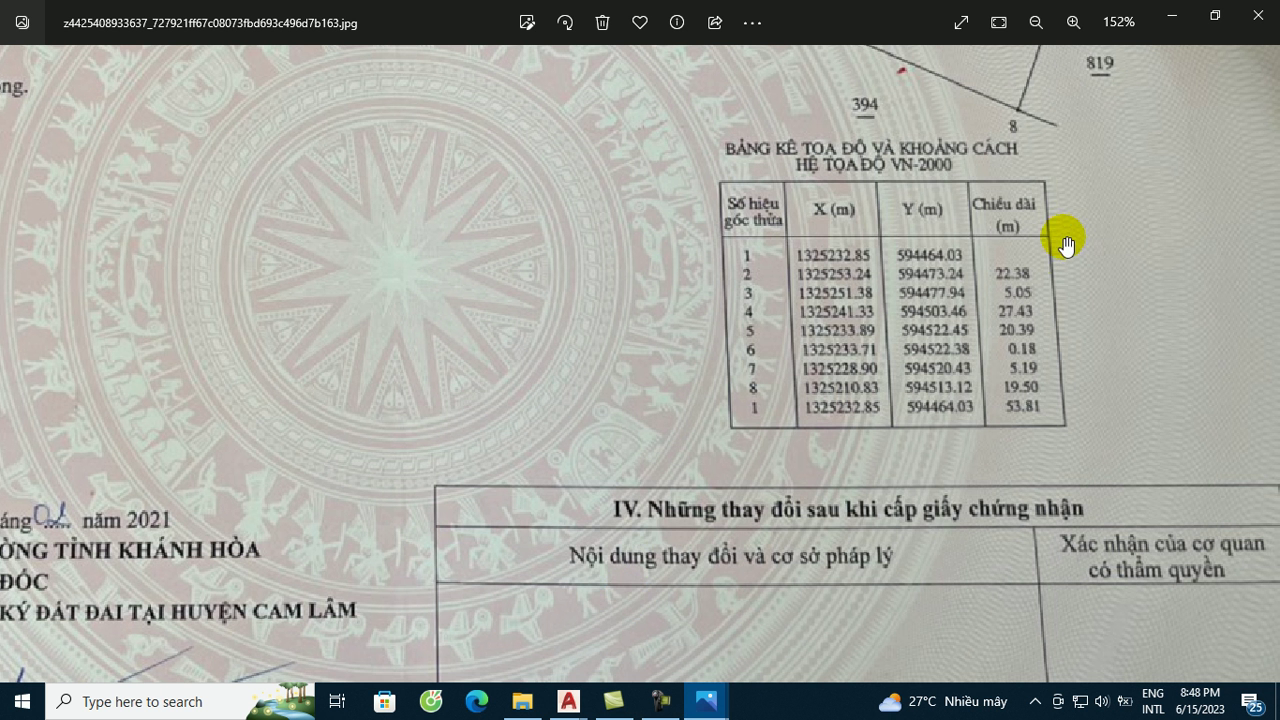
scroll(1066, 244, "up", 1)
scroll(1055, 252, "up", 2)
scroll(1053, 252, "up", 1)
scroll(1053, 256, "up", 1)
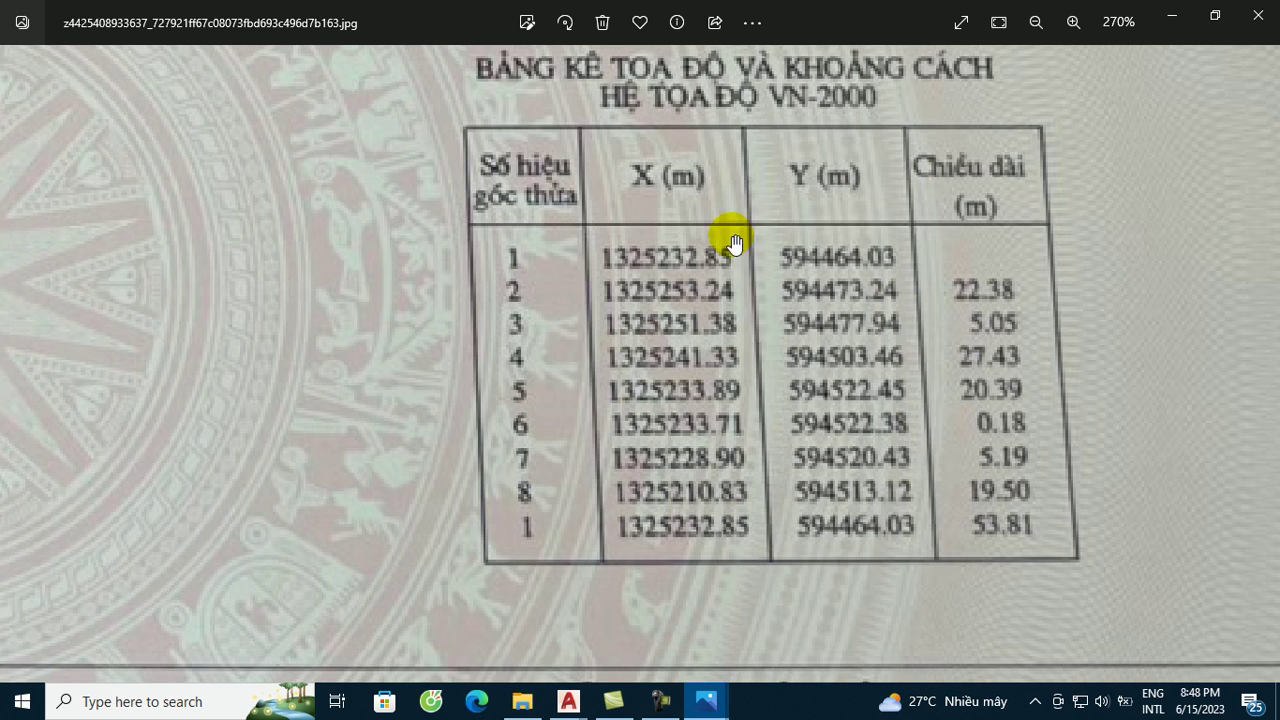
- Snip the corners 1–8 coordinate table to the clipboard and minimize Photos
key("super+shift+s")
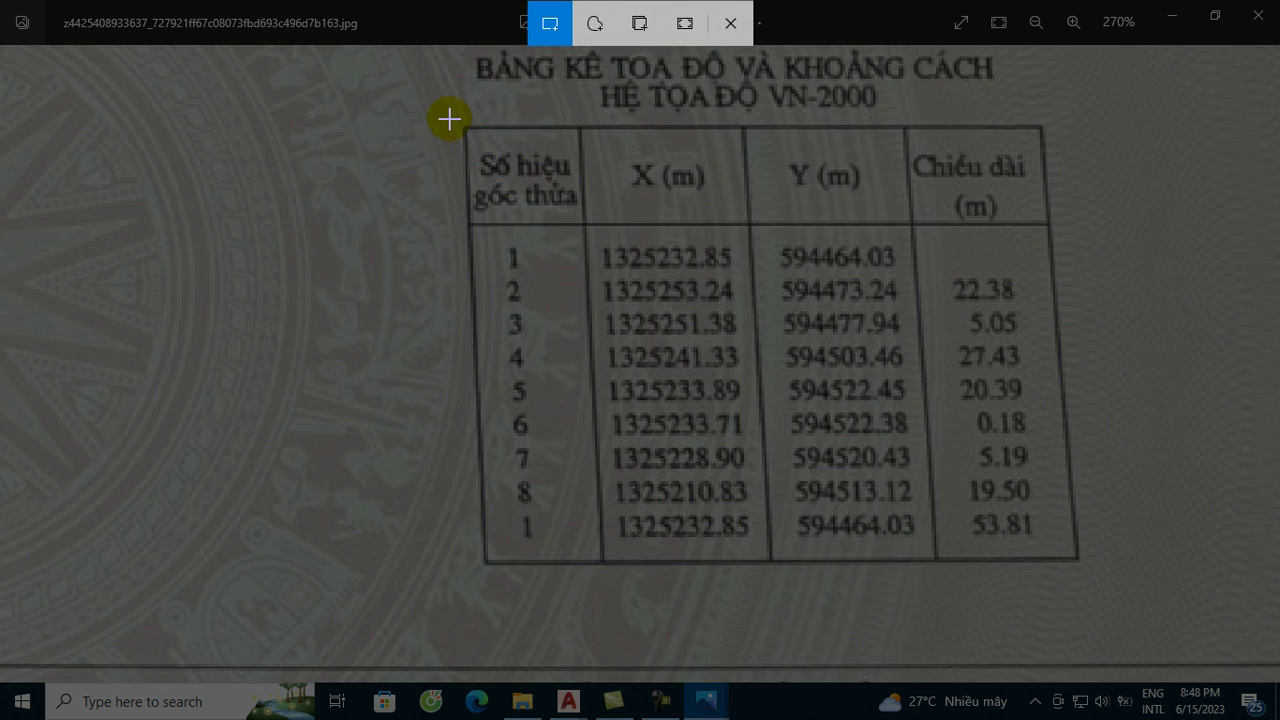
mouse_move(446, 116)
left_mouse_down()
mouse_move(750, 322)
mouse_move(966, 434)
mouse_move(1097, 557)
mouse_move(1115, 592)
left_mouse_up()
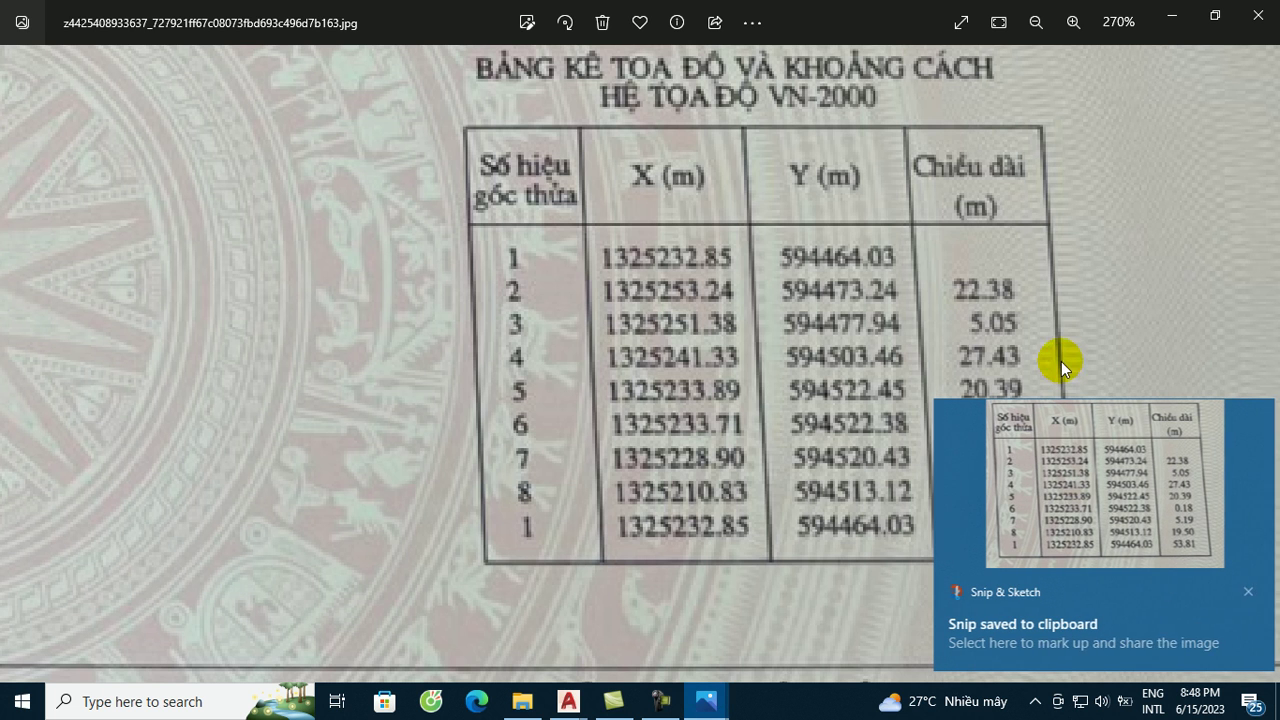
left_click(1179, 21)
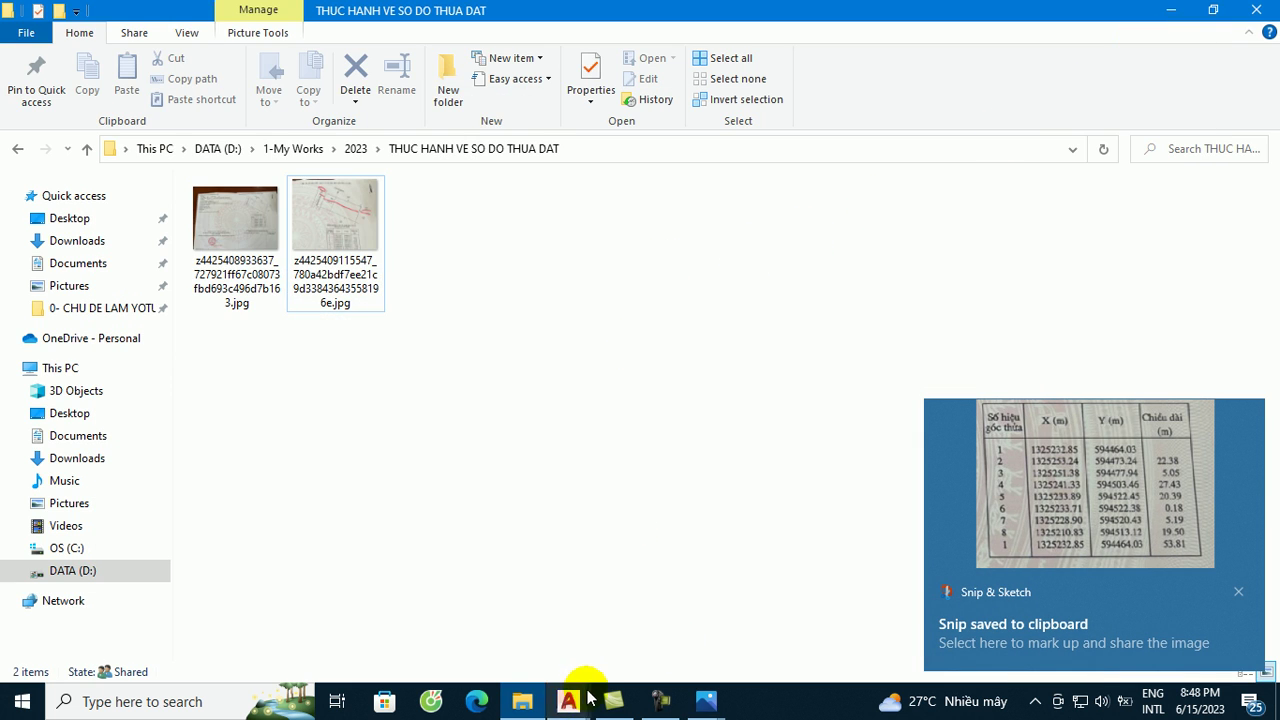
- Paste the snipped coordinate table image into the phan lo 15-6 drawing
left_click(568, 701)
left_click(709, 611)
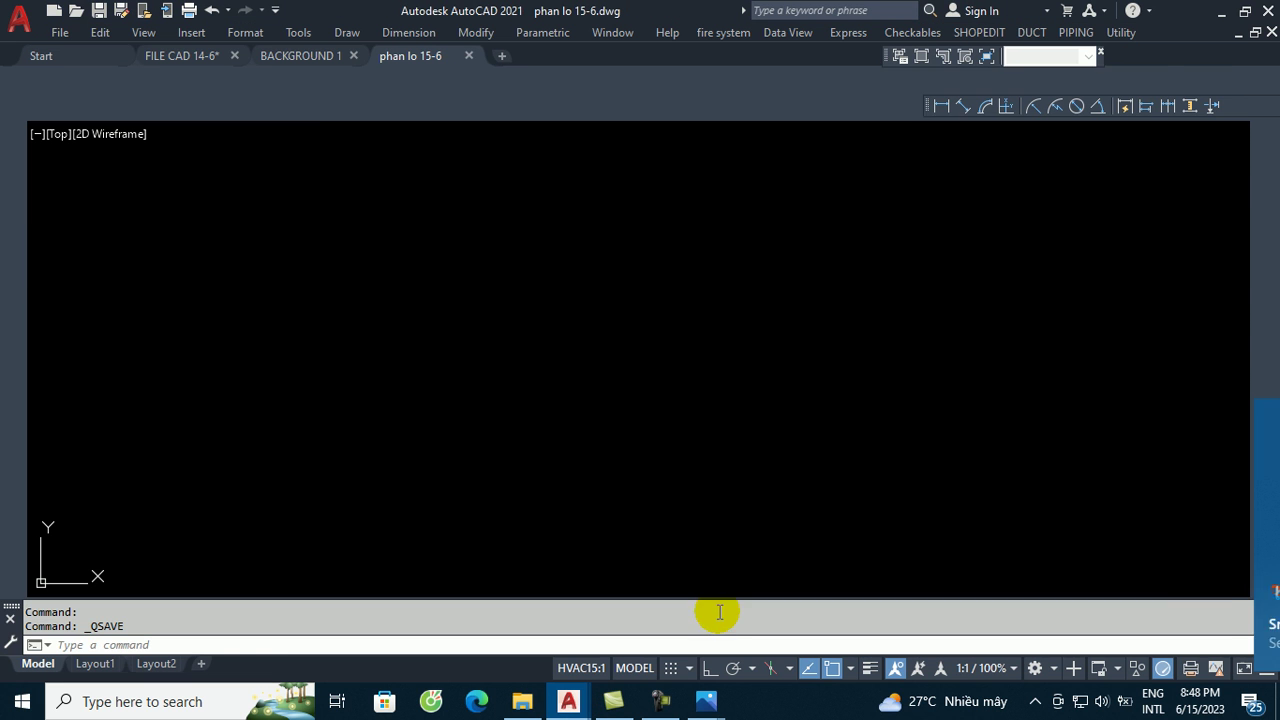
key("ctrl+v")
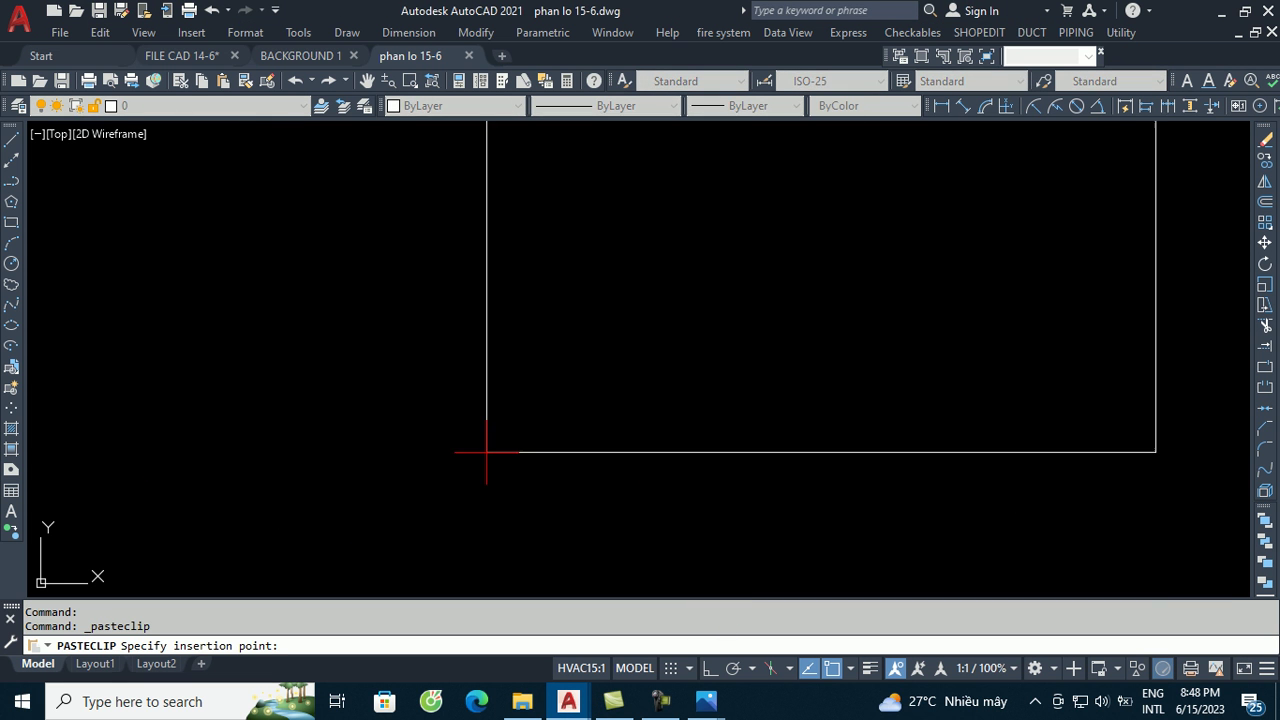
scroll(245, 498, "down", 2)
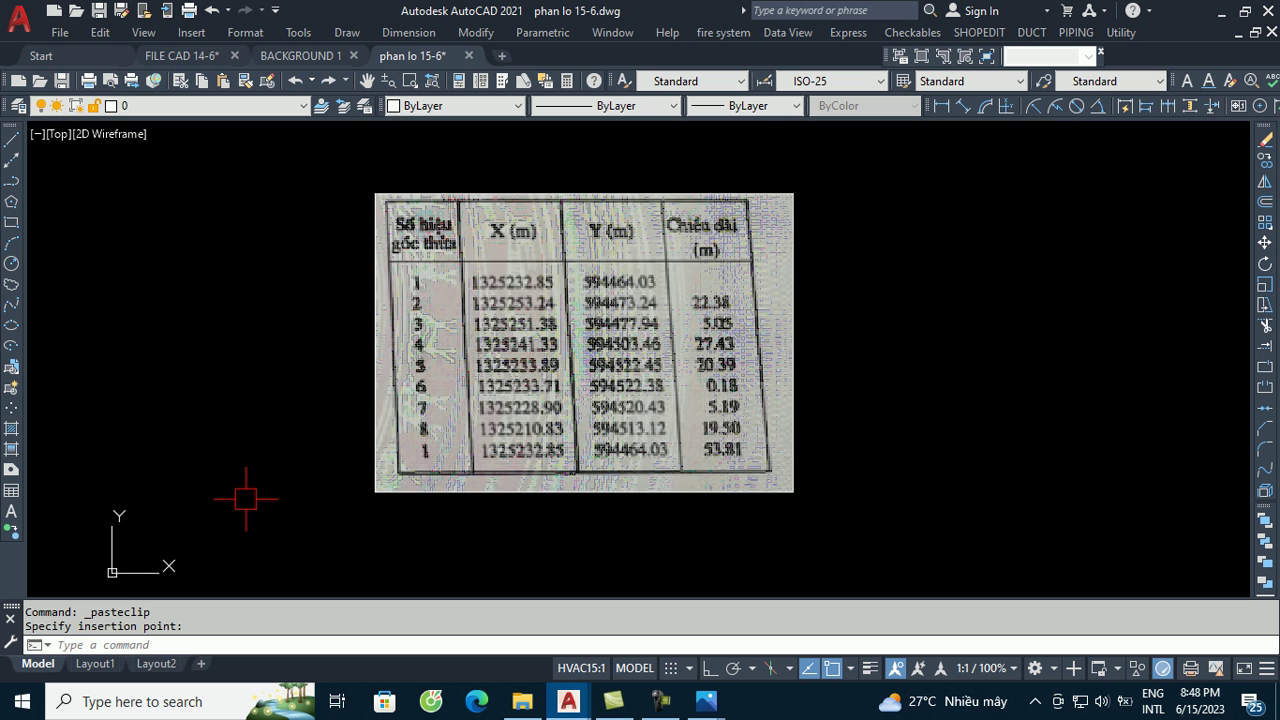
scroll(720, 321, "up", 2)
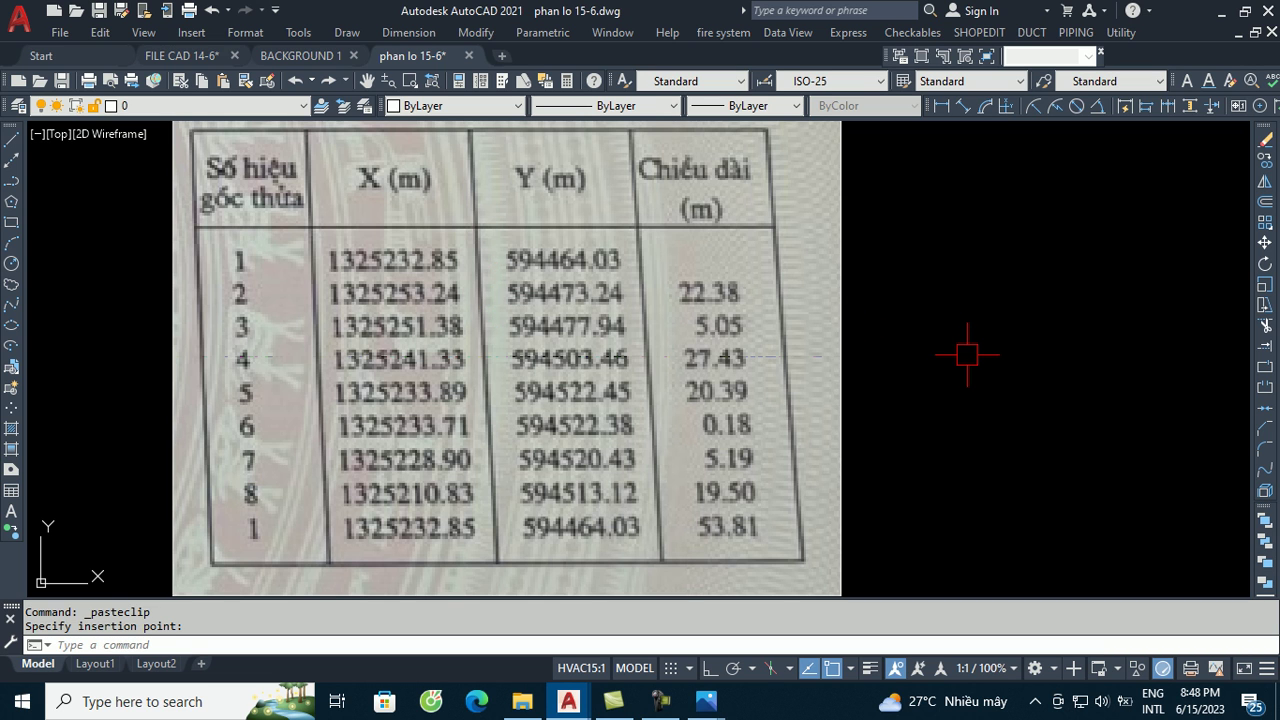
type("1")
- Start a boundary line with L at corner 1 (…,1325232.85)
key("Escape")
type("L")
key("Return")
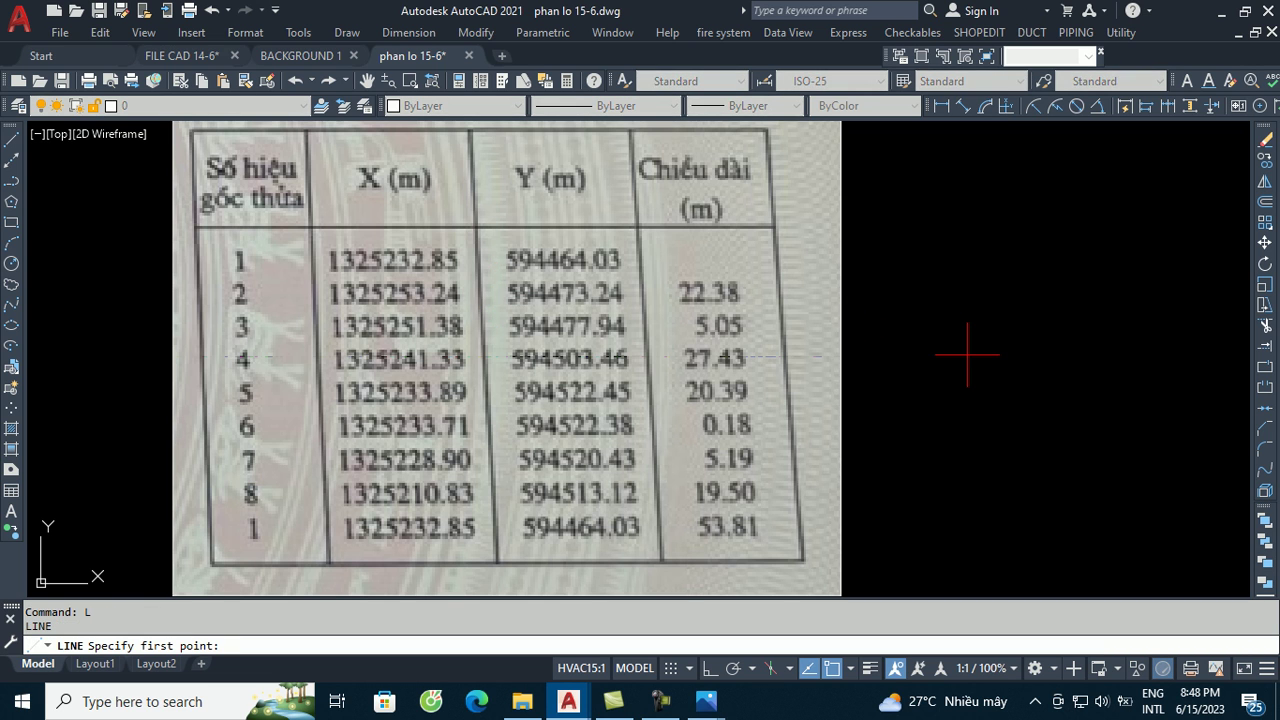
middle_click_drag(967, 354, 884, 370)
type("594464.03")
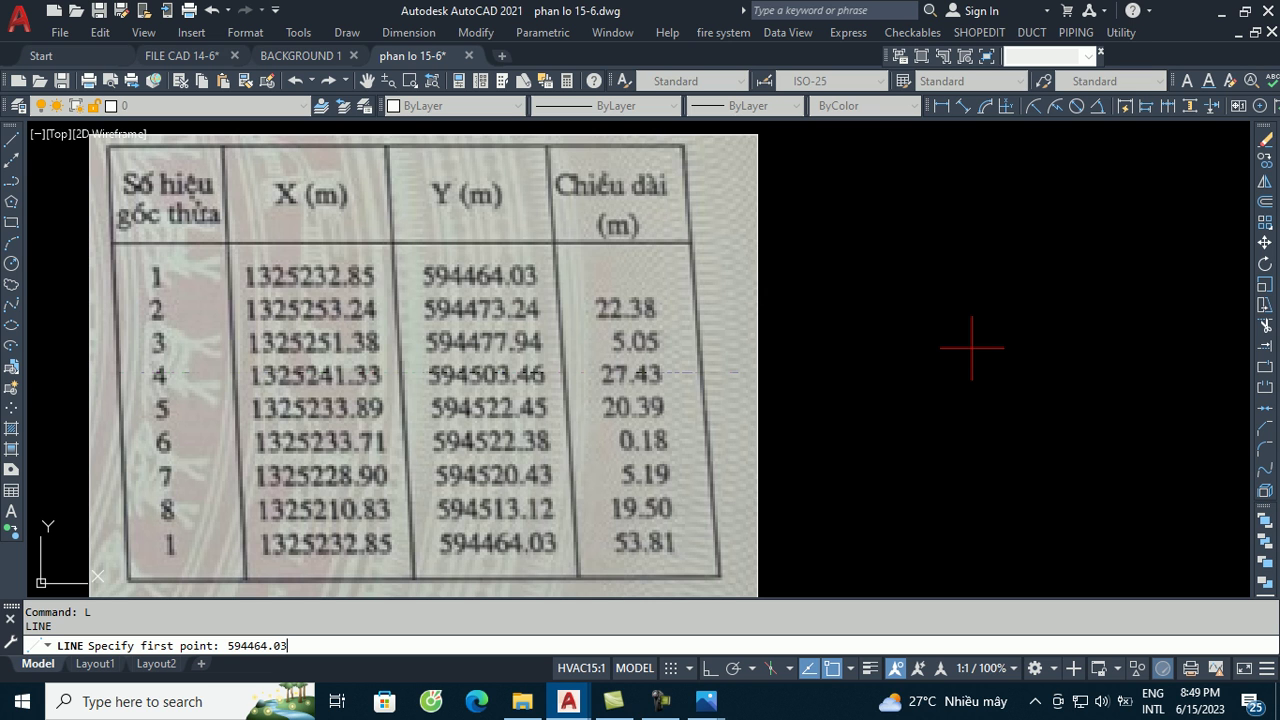
type(",")
type("1325")
type("232")
type(".85")
key("Return")
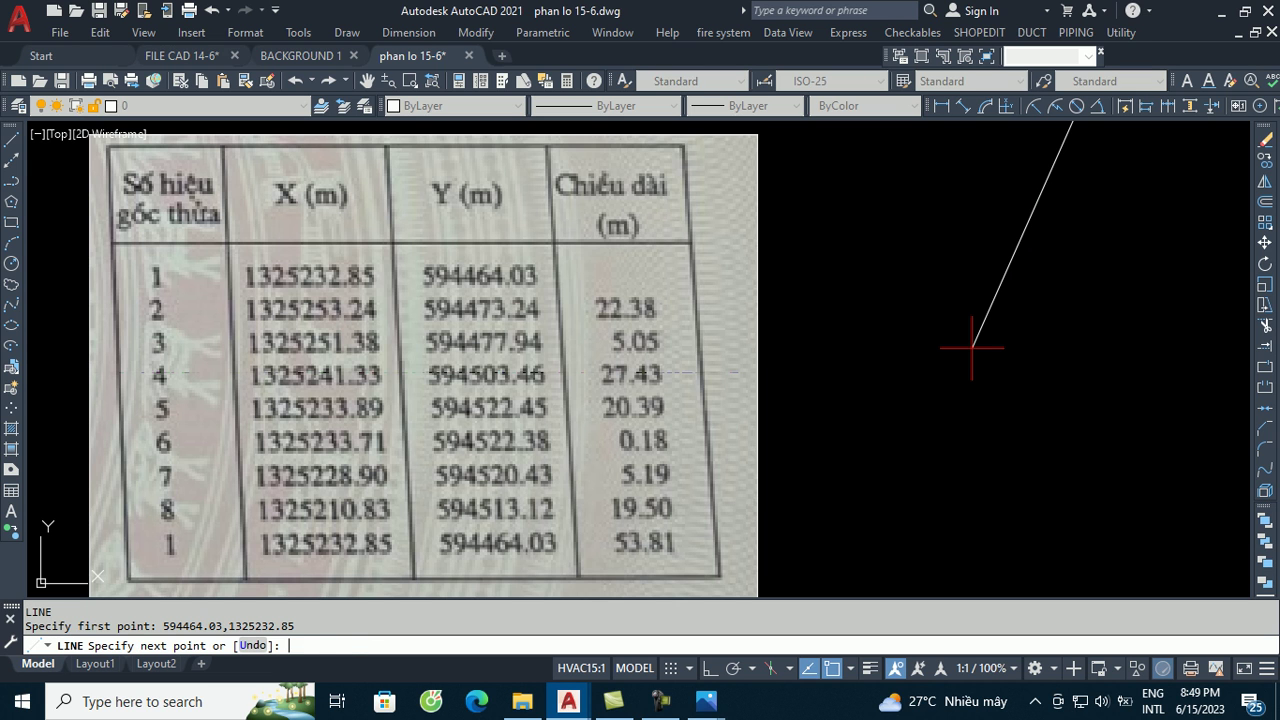
- Extend the line through 594473.24,1325253.24, 594477.94,1325251.38, 594503.46,1325241.33, then enter 594522.45,1325233.89
type("594473")
type(".24")
type(",")
type("1325")
type("253.24")
key("Return")
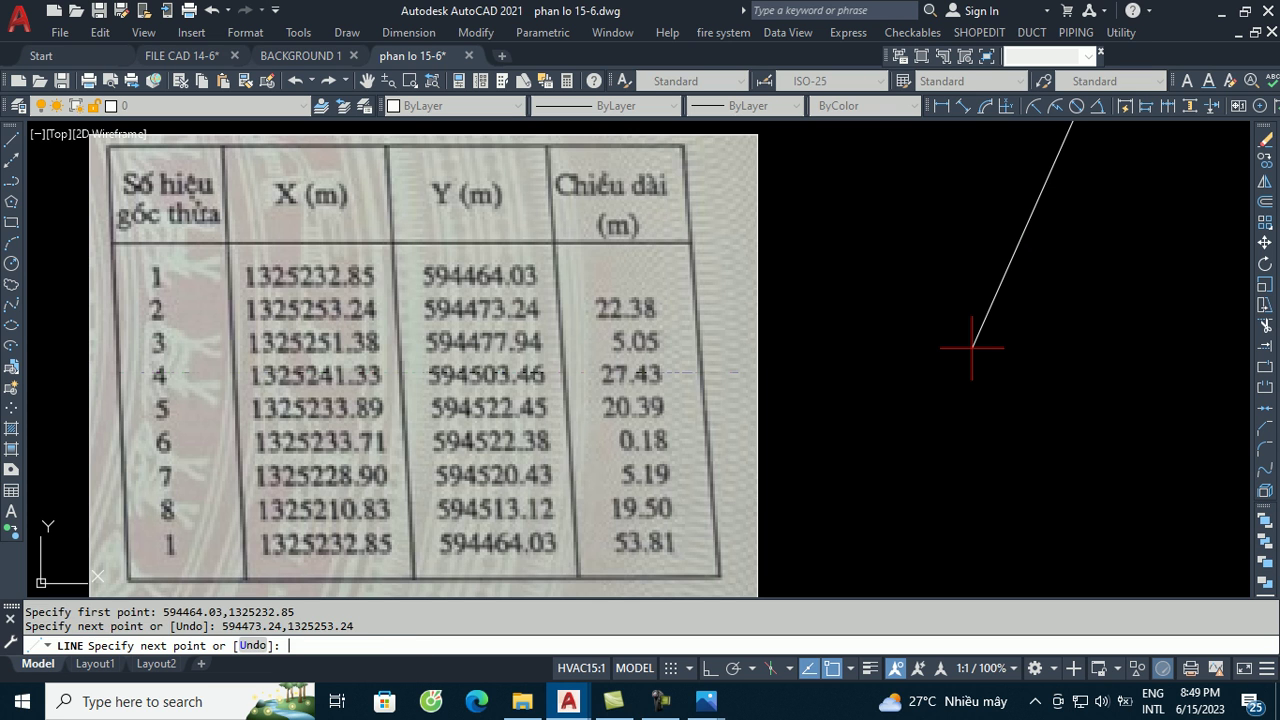
type("5944")
type("77.94,")
type("1325")
type("251.38")
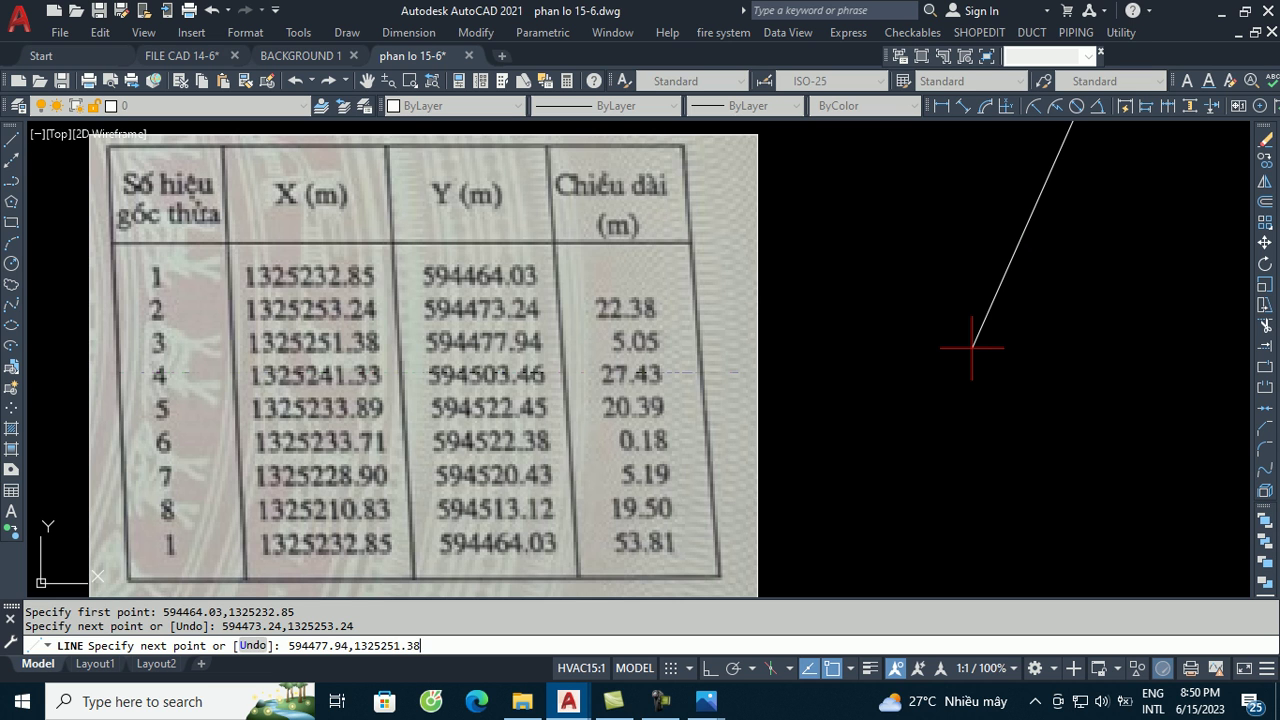
key("Return")
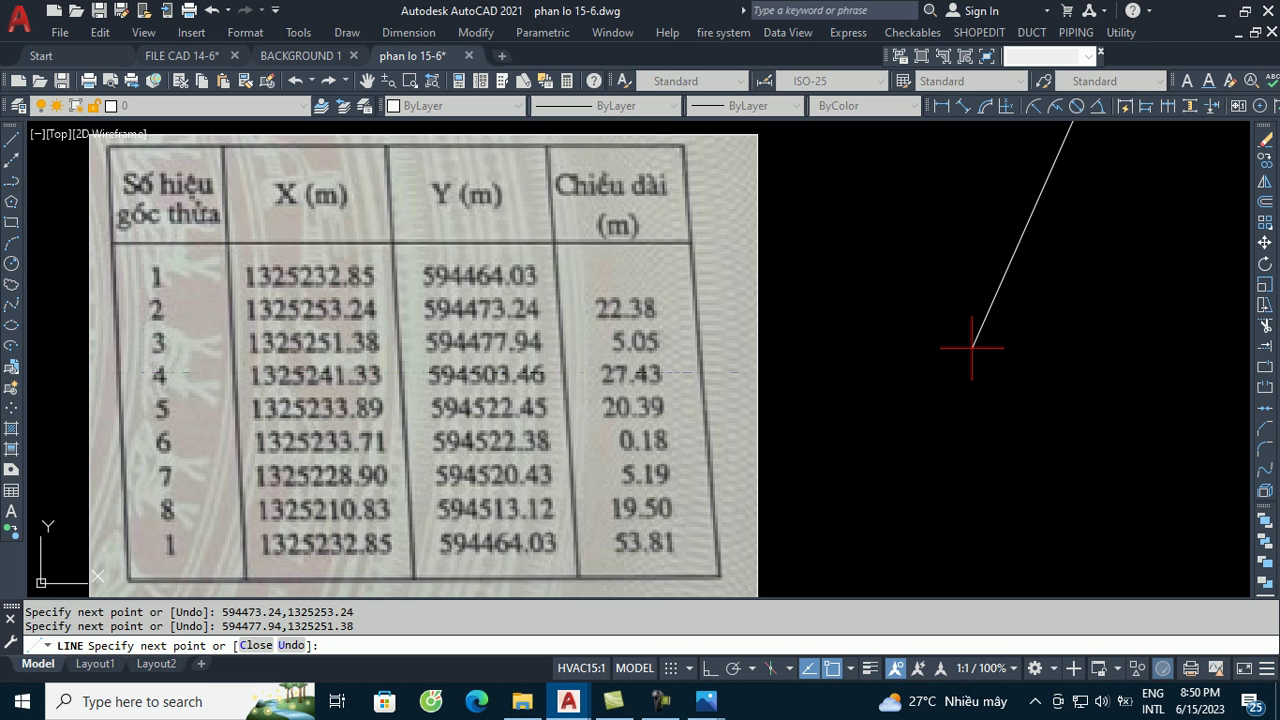
type("594503.")
type("46,")
type("1325241.33")
key("Return")
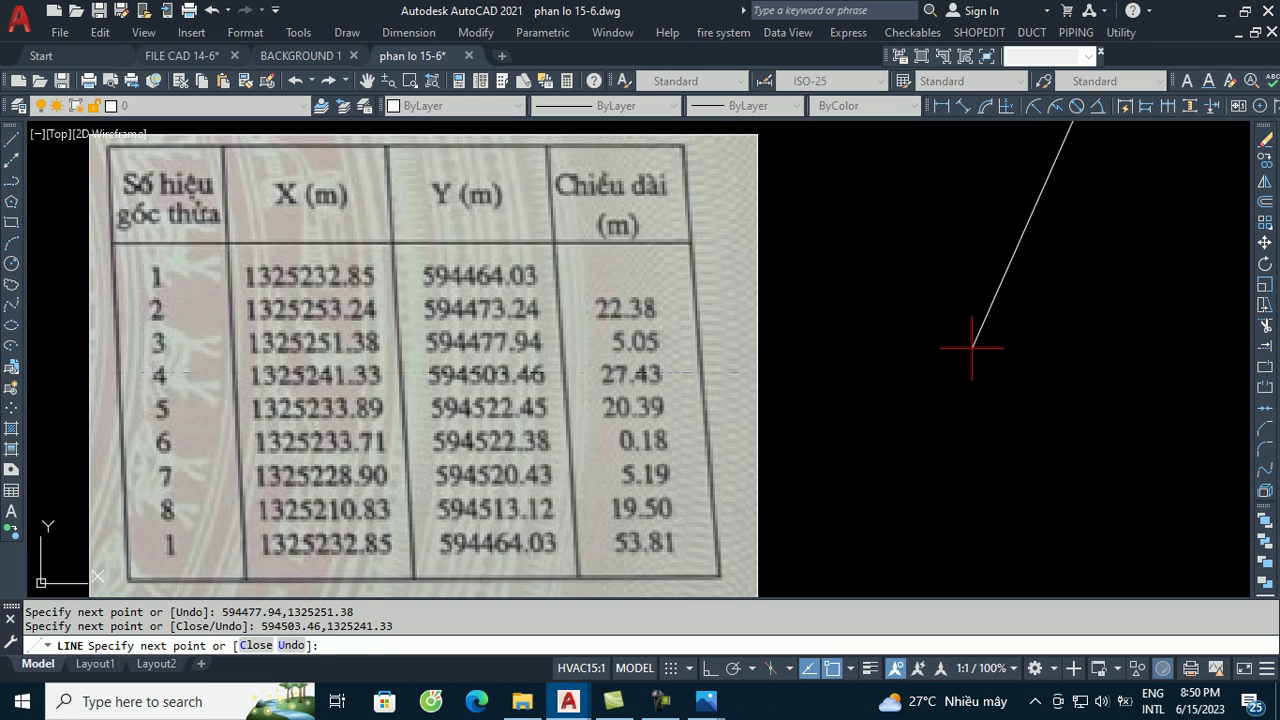
type("945")
type("22.45,")
type("1325233")
type(".89")
- Add points 594522.38,1325233.71, 594520.43,1325228.9 and 594513.12,1325210.83, then close with C
key("Return")
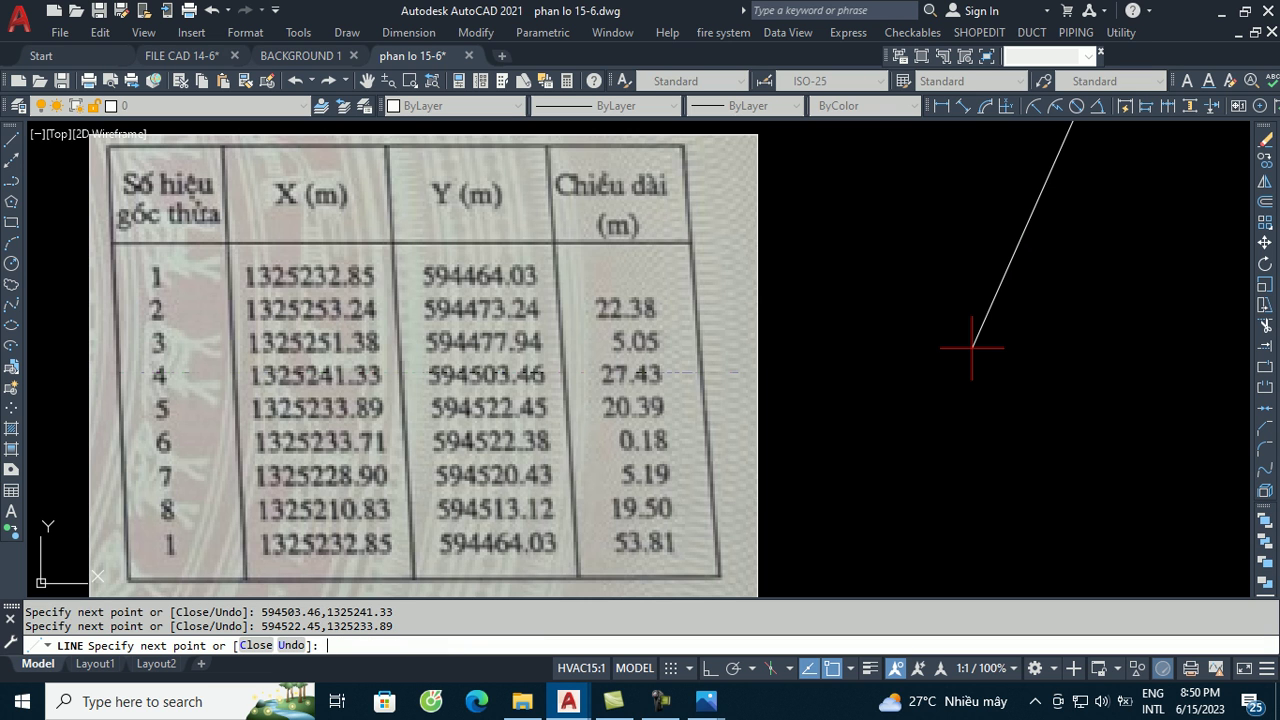
type("594522")
type("38")
type(",")
type("1325233")
type(".71")
key("Return")
type("594520.")
type("43,")
type("1325228.")
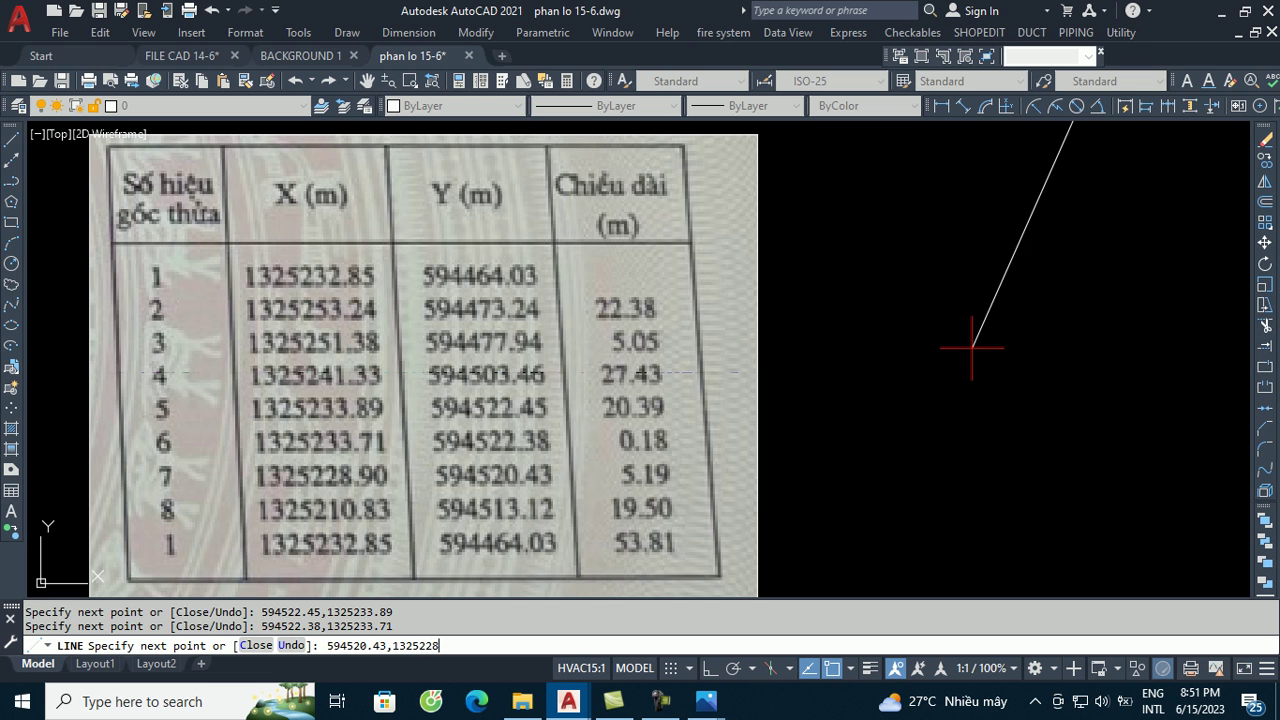
type("9")
key("Return")
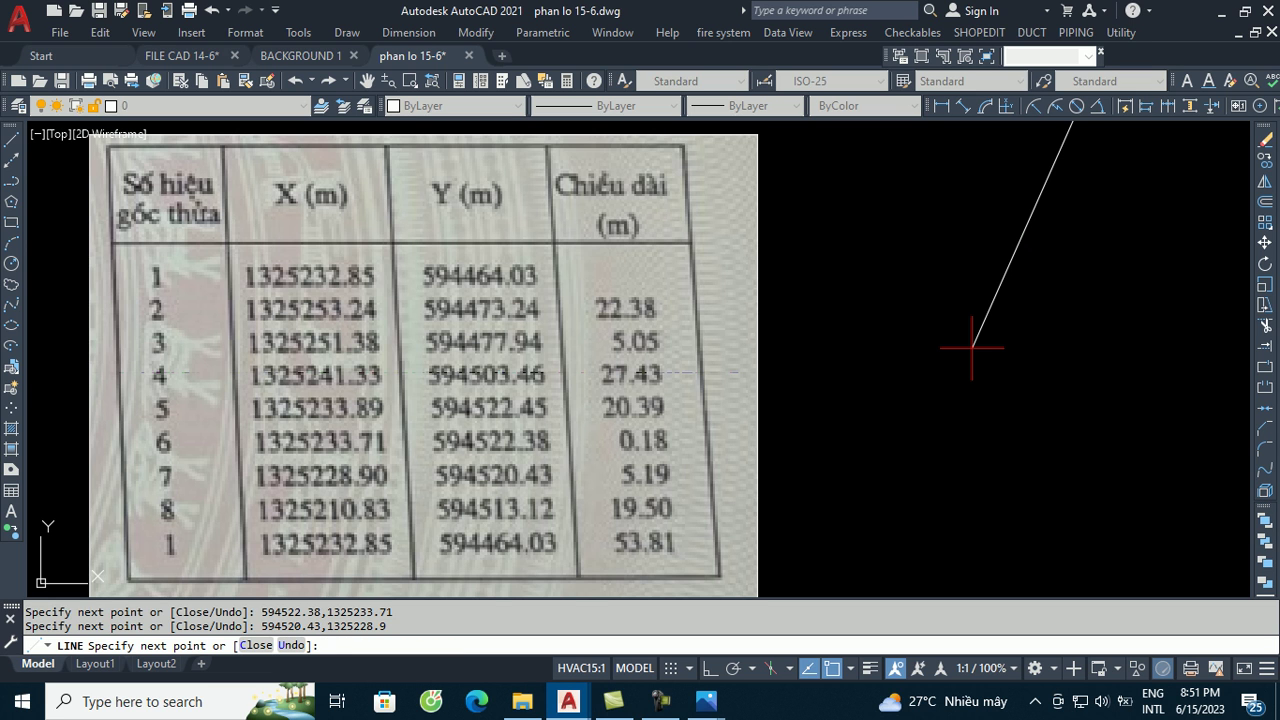
type("59")
type("4513.12")
type(",")
type("1325")
type("210.83")
key("Return")
type("c")
key("Return")
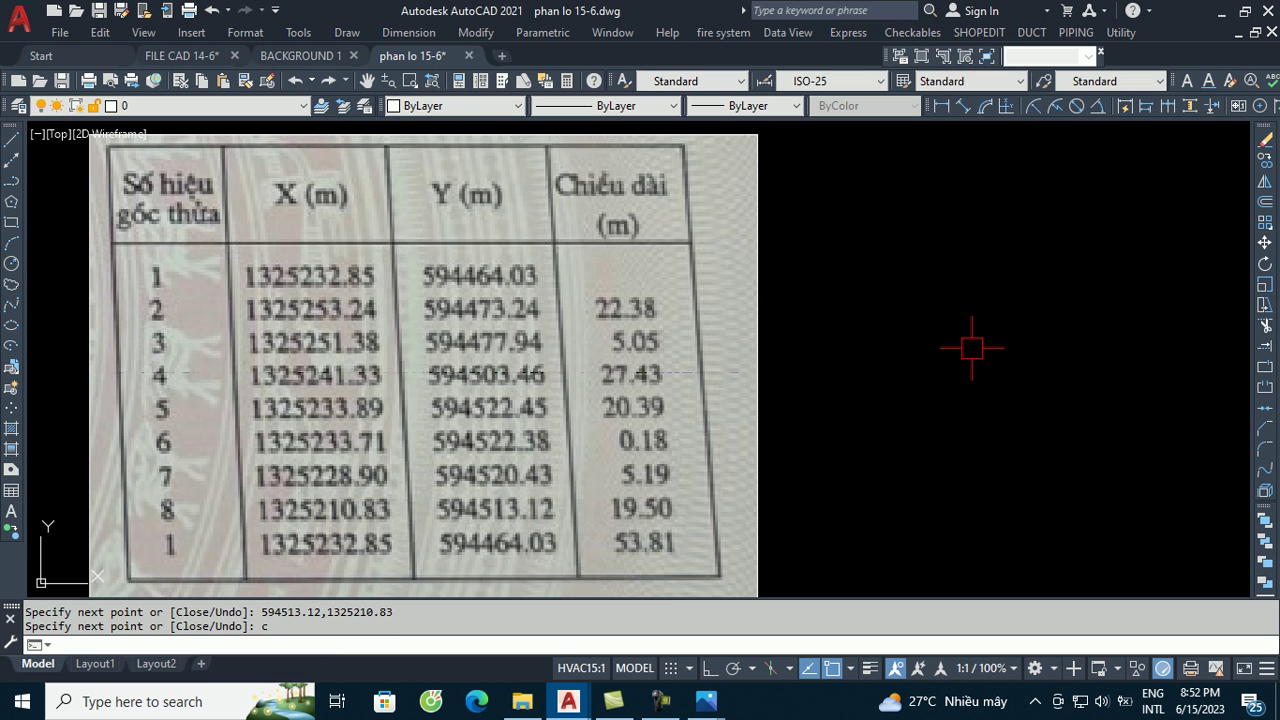
- Erase the pasted coordinate table image and zoom extents onto the closed plot boundary
scroll(605, 330, "down", 4)
left_click(600, 240)
left_click(485, 335)
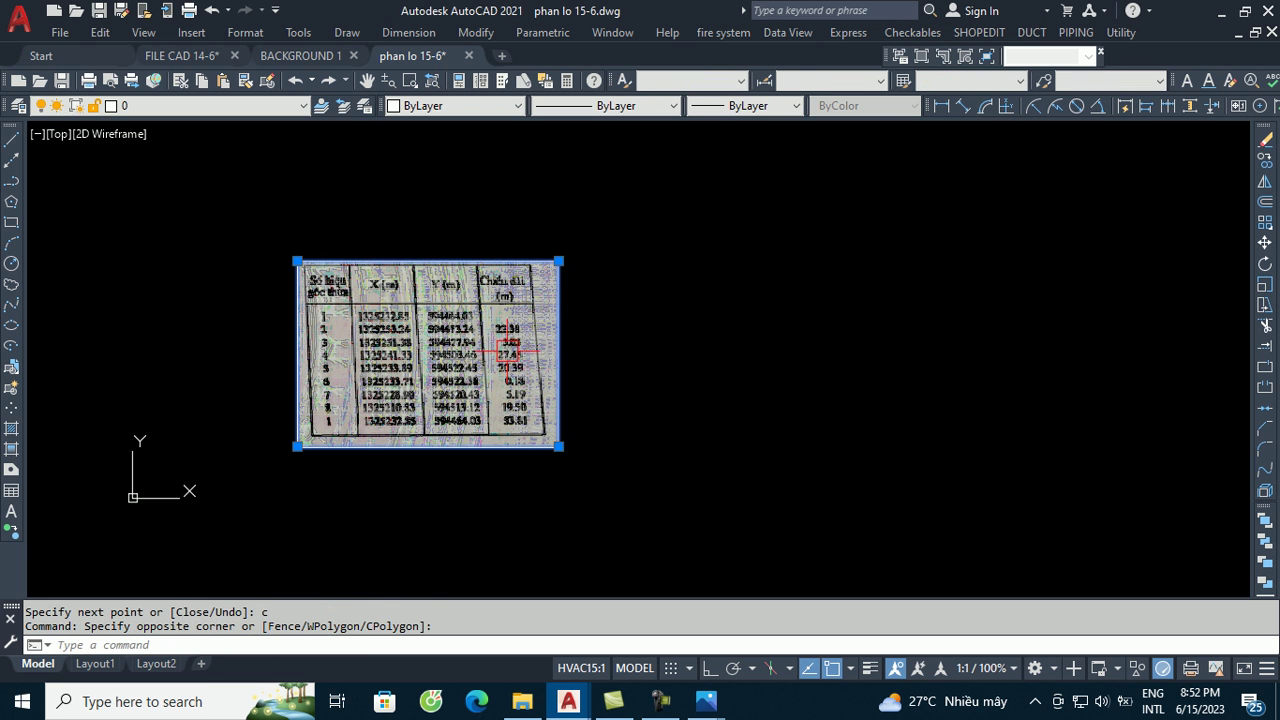
type("e")
key("Return")
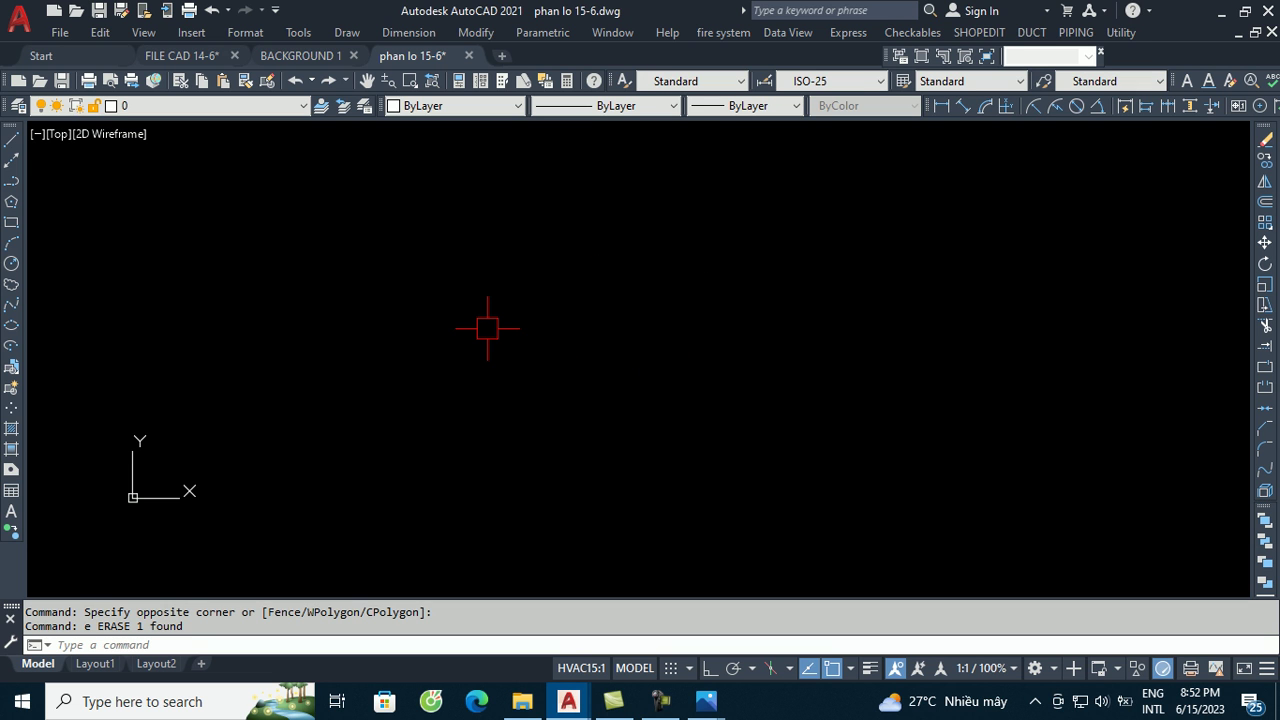
middle_click(487, 328)
middle_click(487, 328)
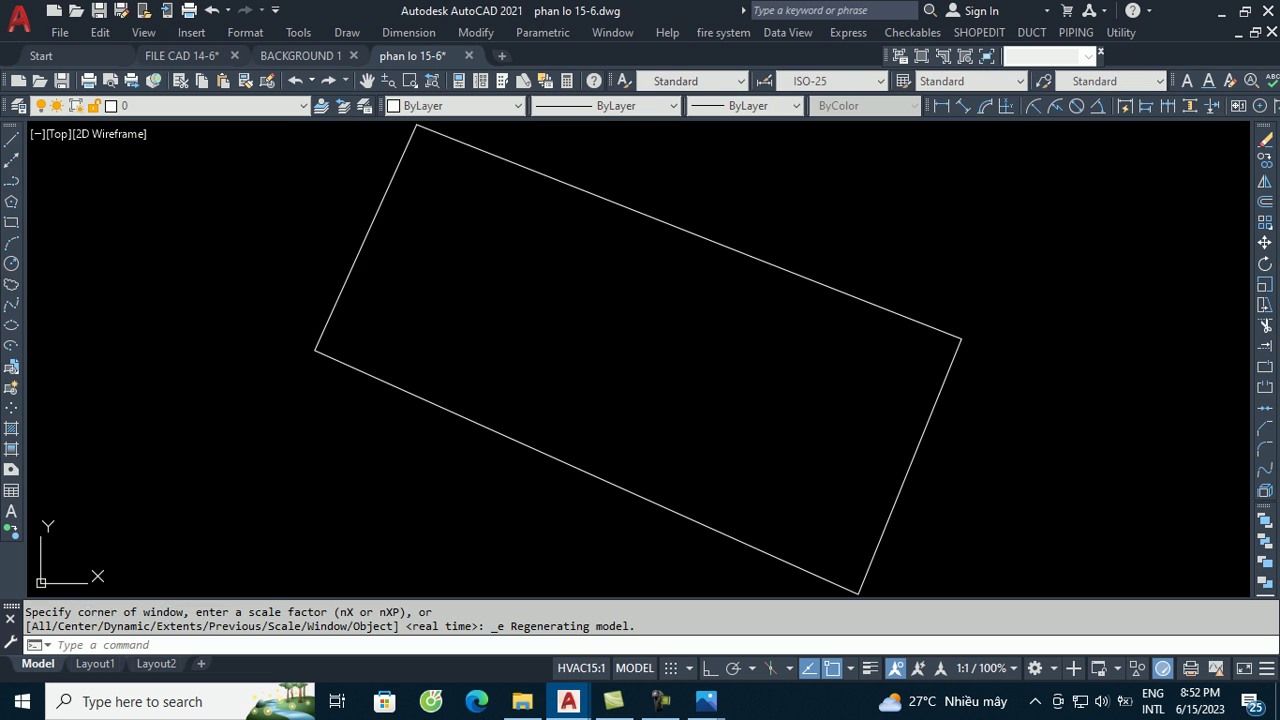
scroll(735, 284, "down", 2)
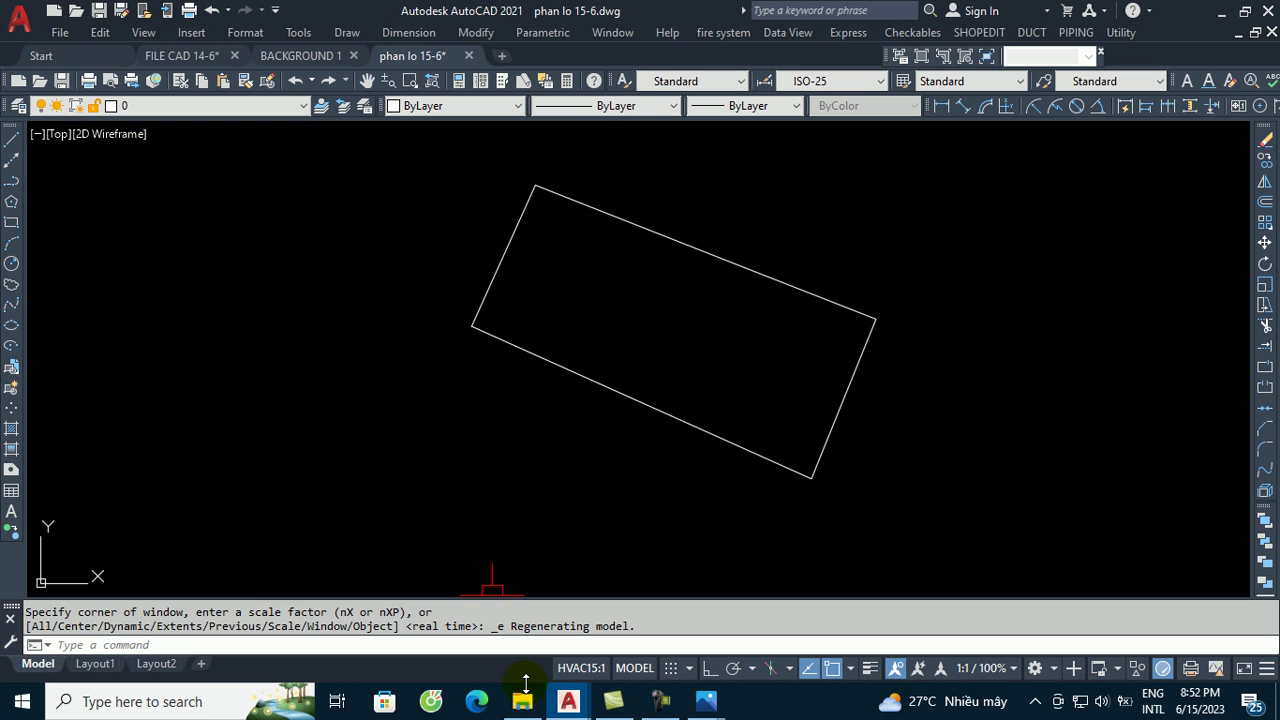
scroll(505, 405, "down", 2)
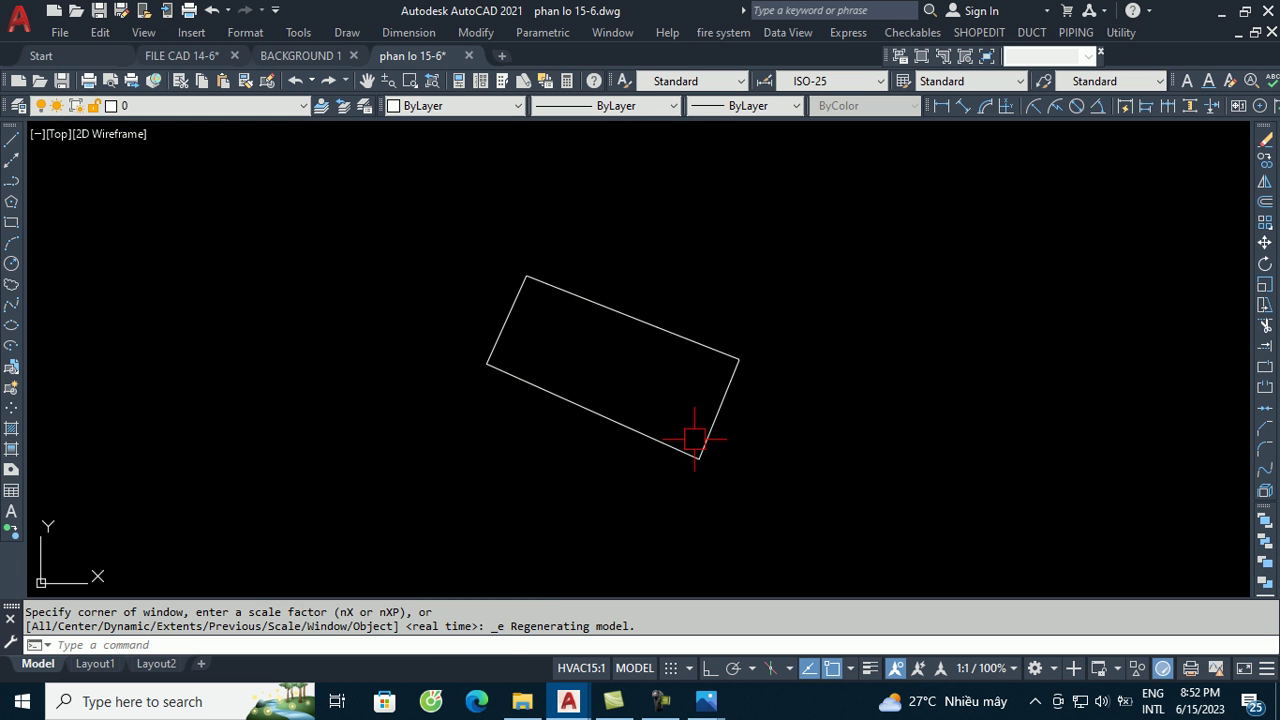
scroll(698, 458, "up", 2)
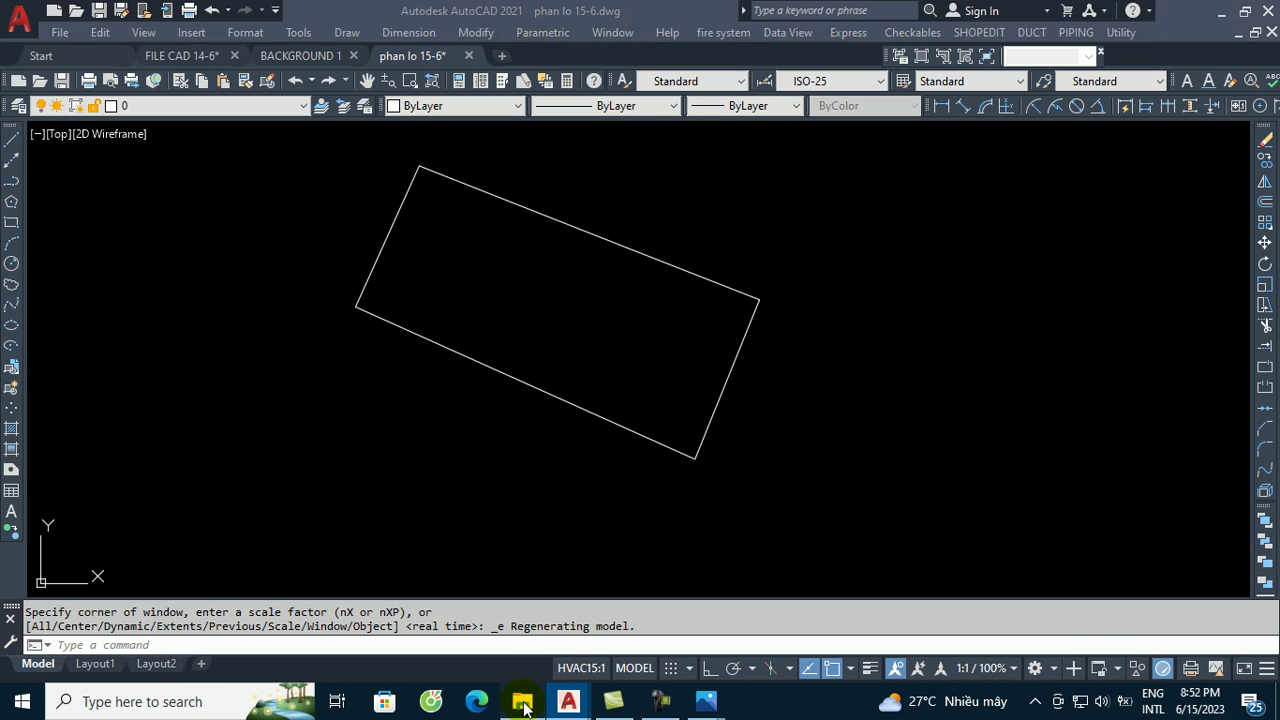
- Open the first certificate photo in Photos, zoom in and snip the land-plot sketch
left_click(522, 704)
left_click(243, 217)
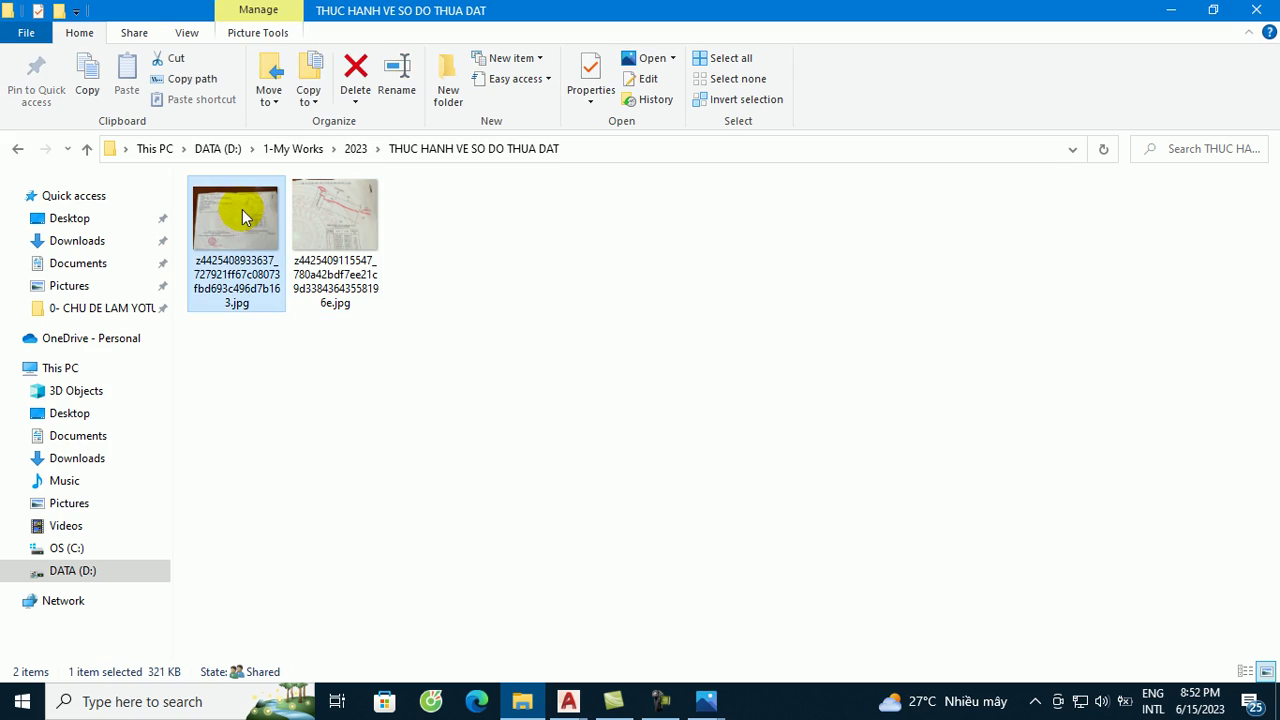
double_click(322, 255)
scroll(920, 143, "up", 1)
scroll(997, 157, "up", 4)
scroll(714, 340, "up", 1)
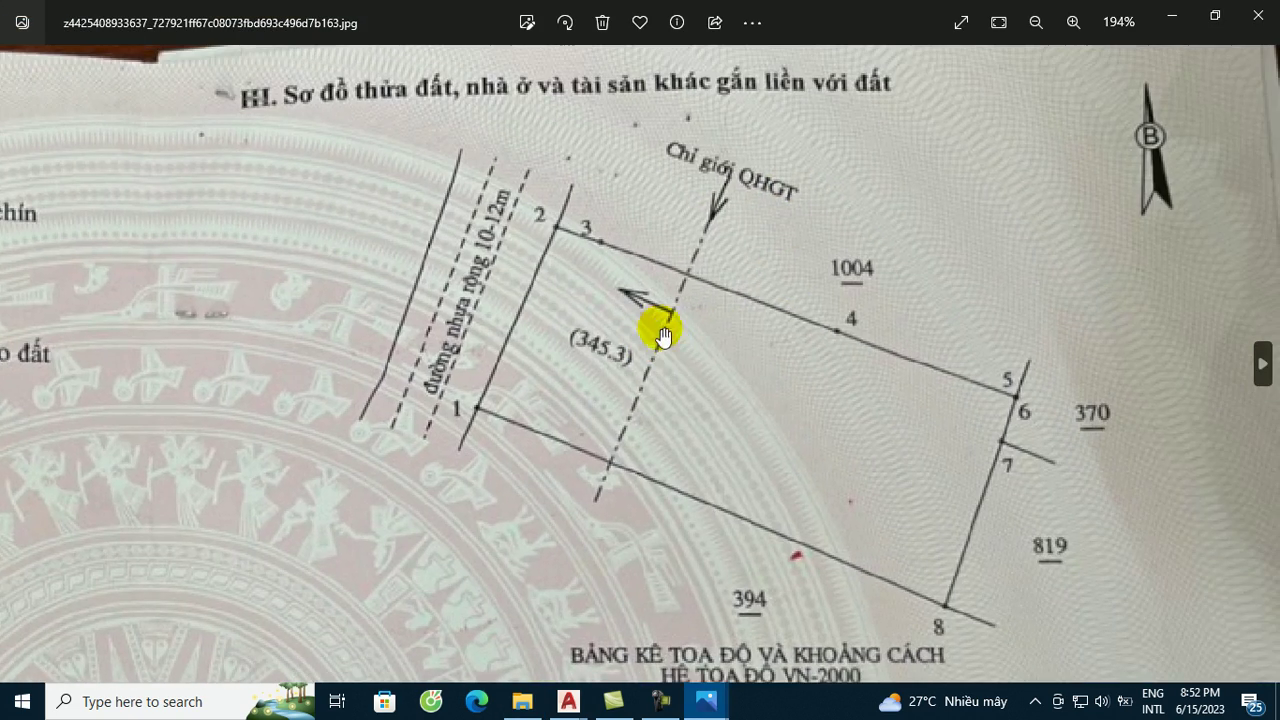
key("super+shift+s")
mouse_move(300, 86)
left_mouse_down()
mouse_move(997, 606)
mouse_move(1145, 655)
left_mouse_up()
- Paste the snipped sketch into the drawing to the left of the boundary
left_click(1172, 18)
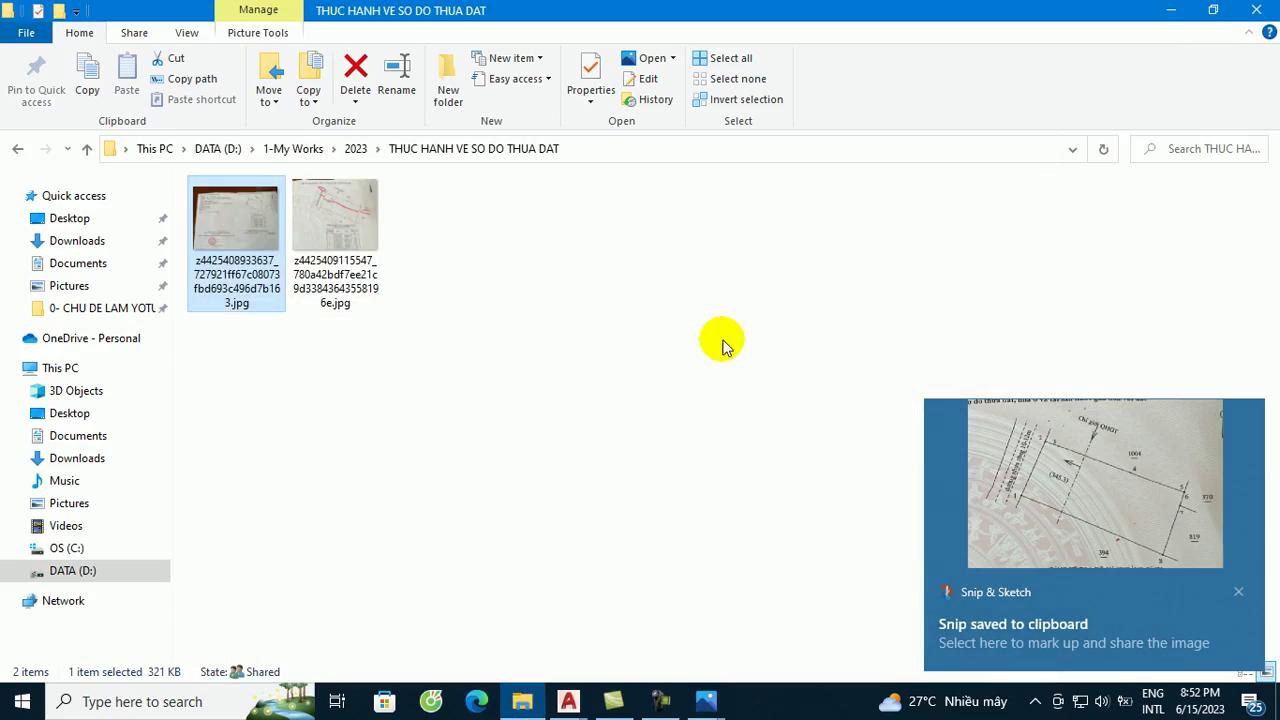
left_click(1171, 9)
scroll(540, 505, "down", 5)
key("ctrl+v")
left_click(231, 498)
scroll(330, 430, "up", 4)
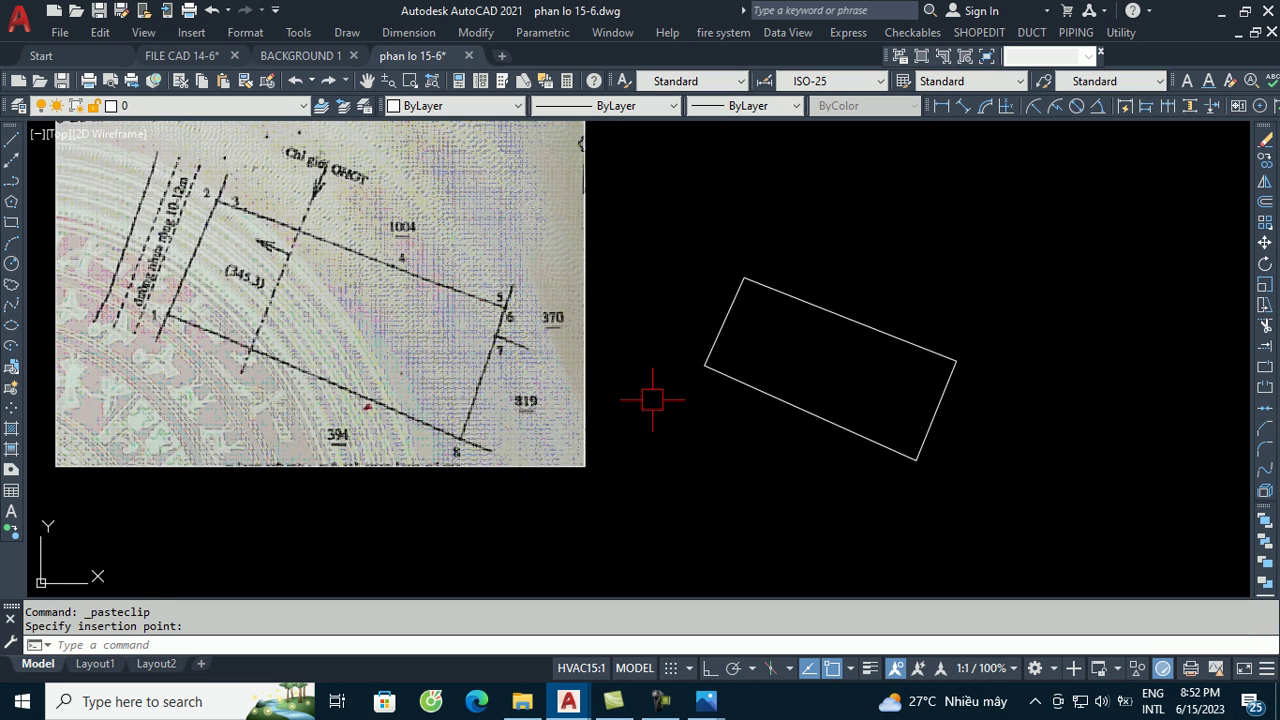
- Draw a short extension line past the rectangle's top-left corner
type("l")
key("Return")
left_click(705, 363)
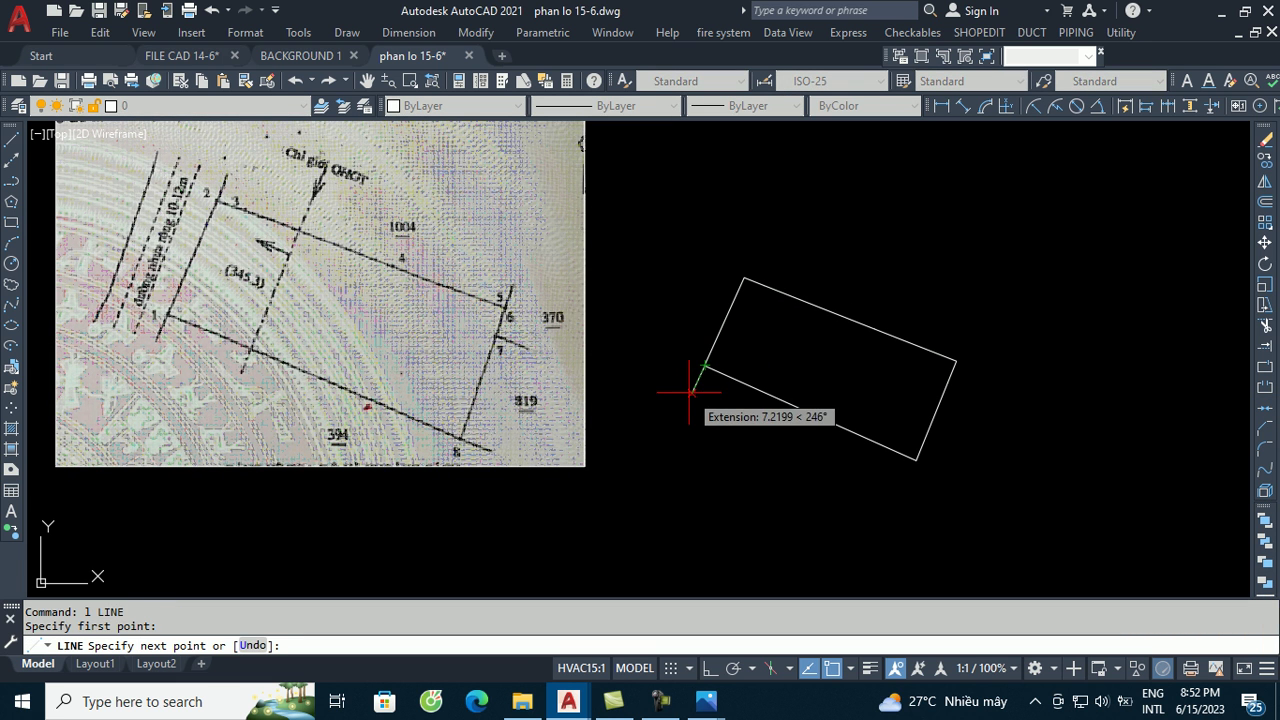
key("Escape")
key("Return")
left_click(745, 280)
left_click(759, 243)
key("Escape")
- Extend the sides a short way past the bottom-right and right corners
key("Return")
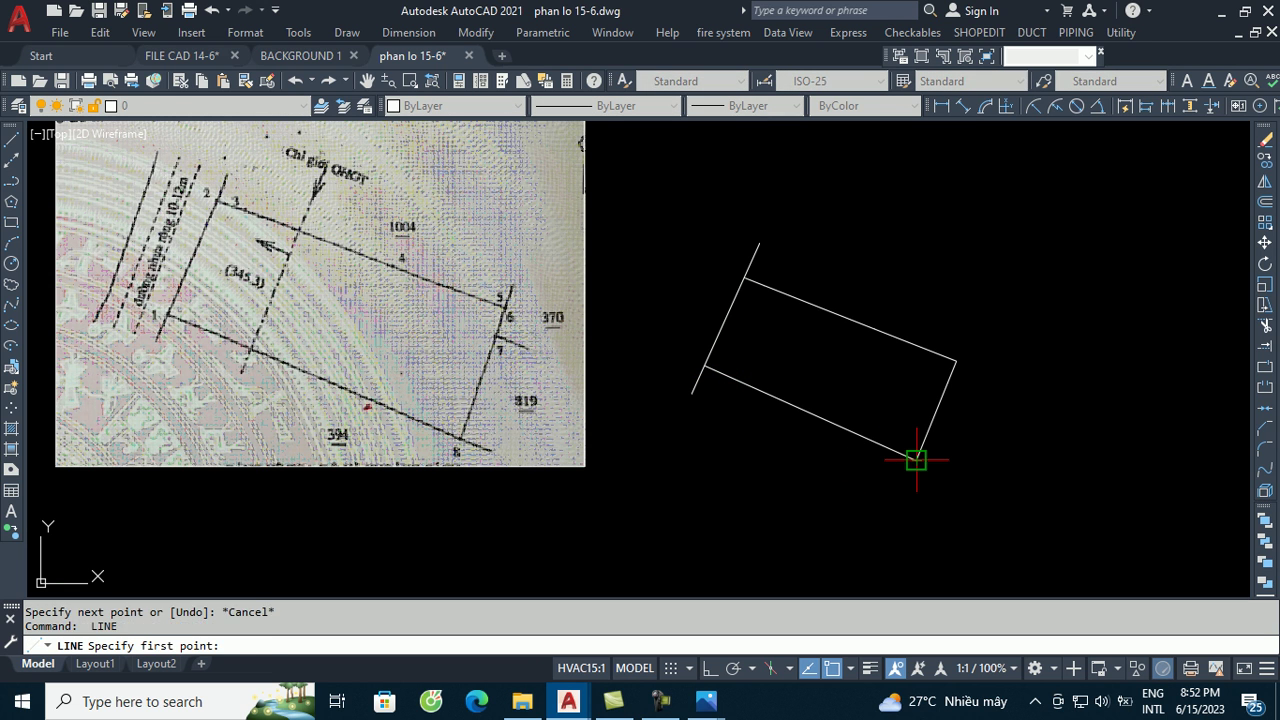
left_click(914, 460)
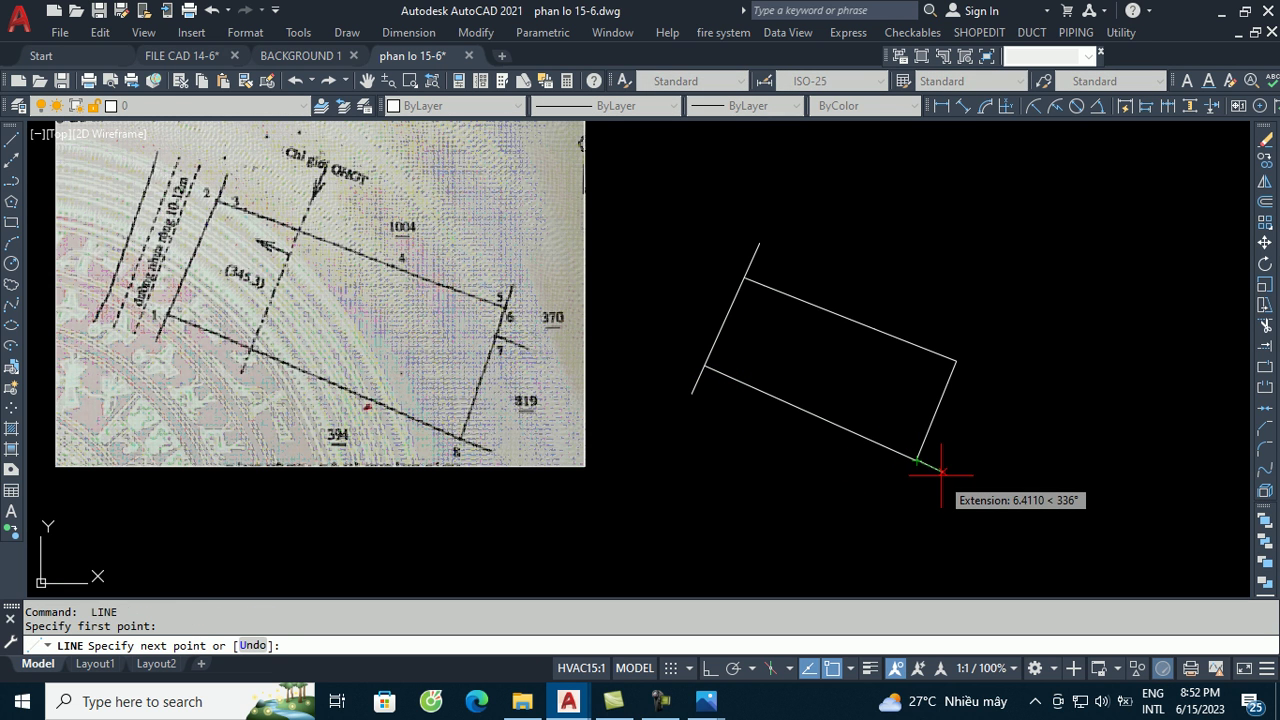
left_click(941, 473)
key("Escape")
key("Return")
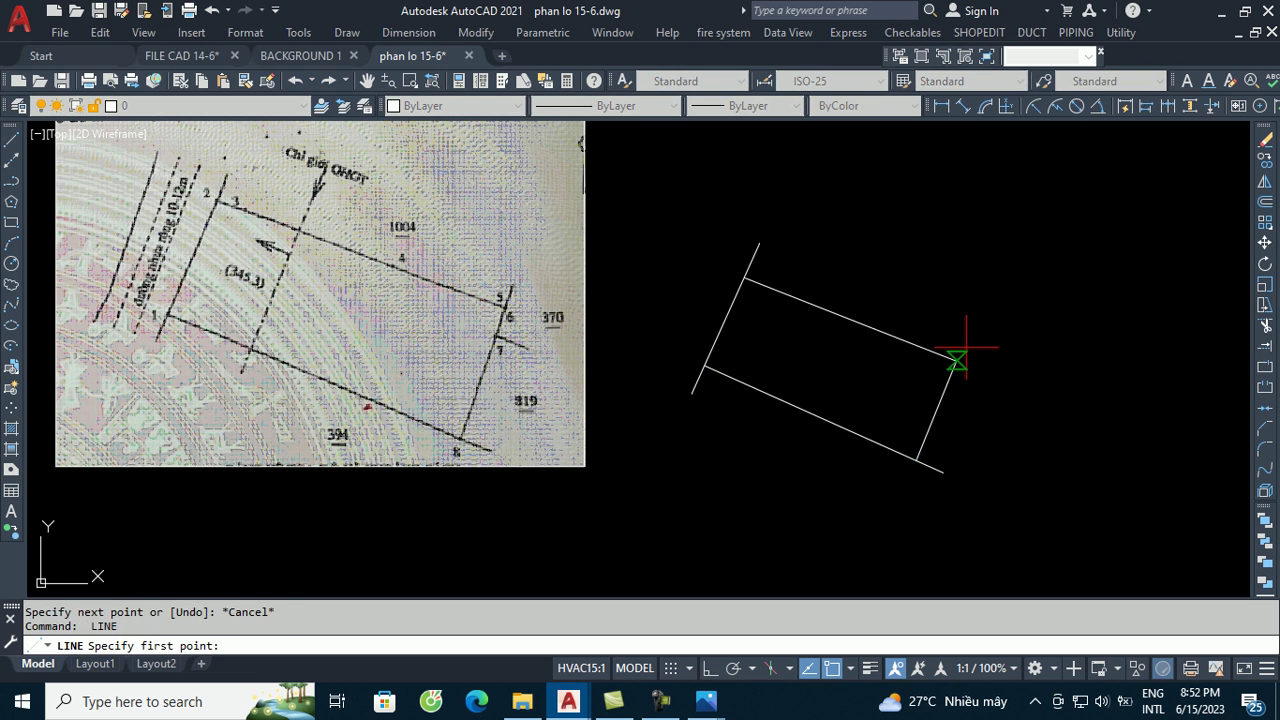
left_click(965, 342)
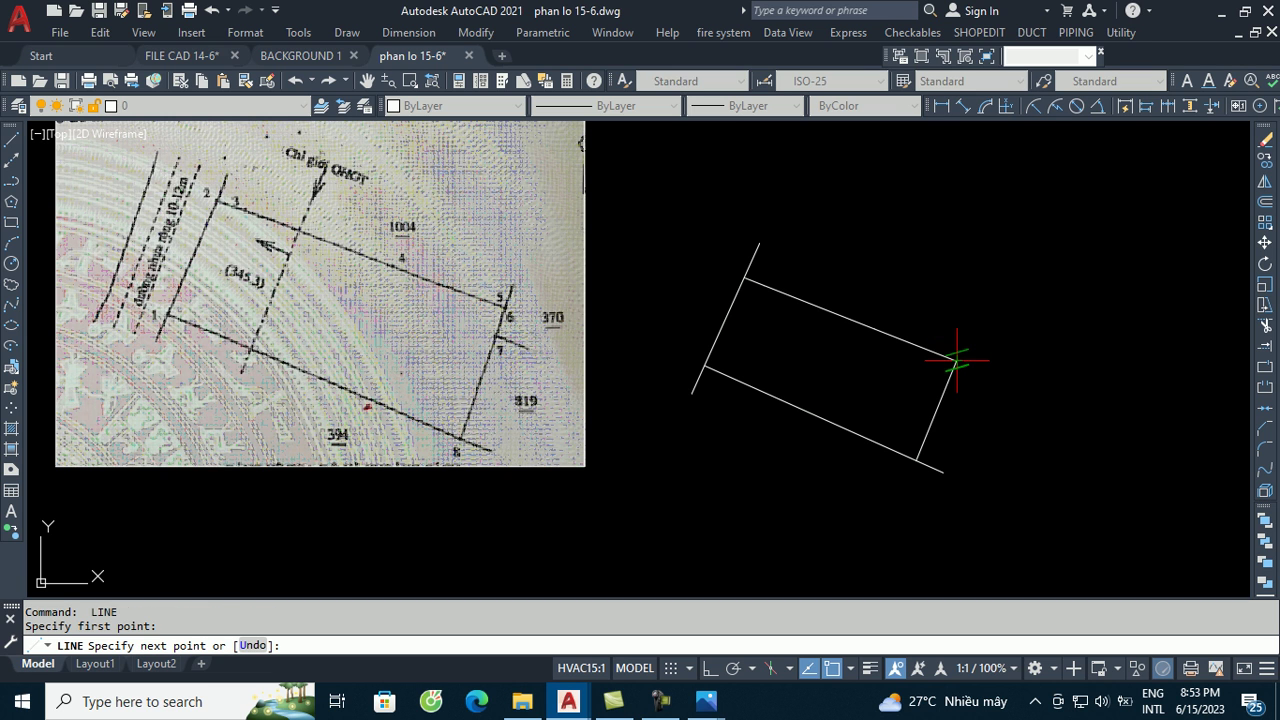
left_click(966, 332)
key("Escape")
- Add a short perpendicular tick off the rectangle's right side
key("Return")
left_click(948, 382)
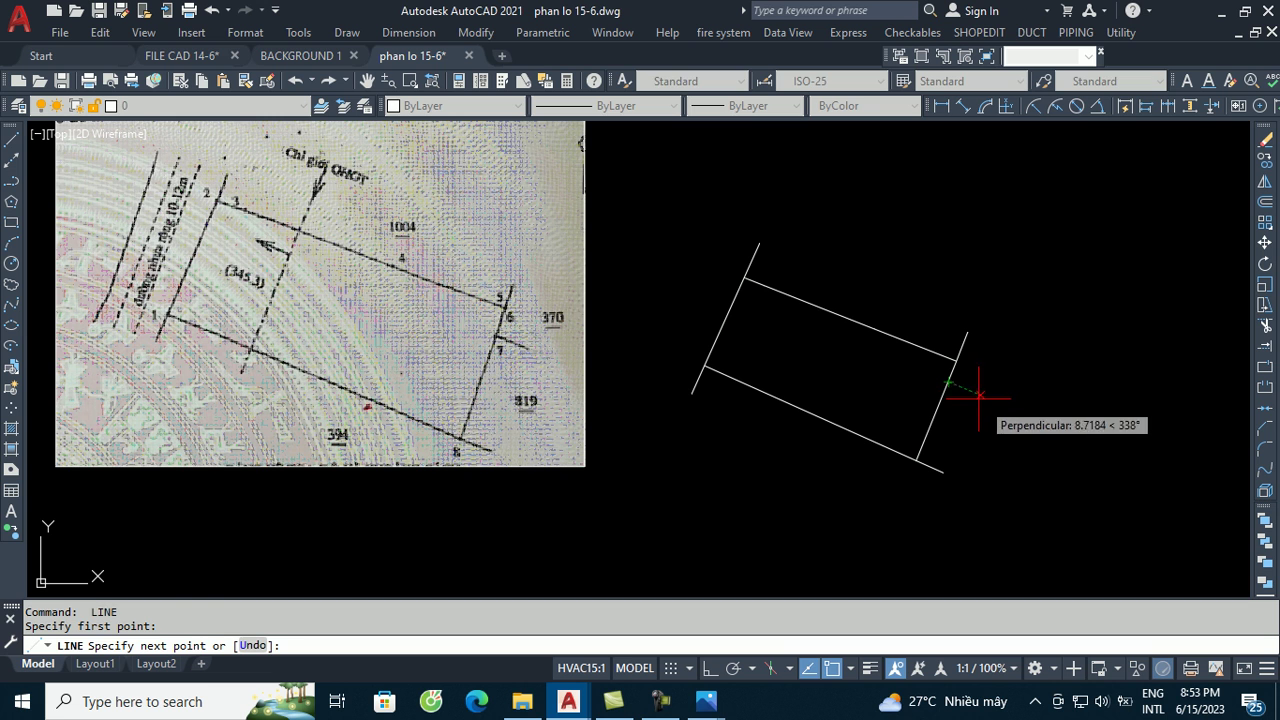
left_click(974, 392)
key("Escape")
key("Return")
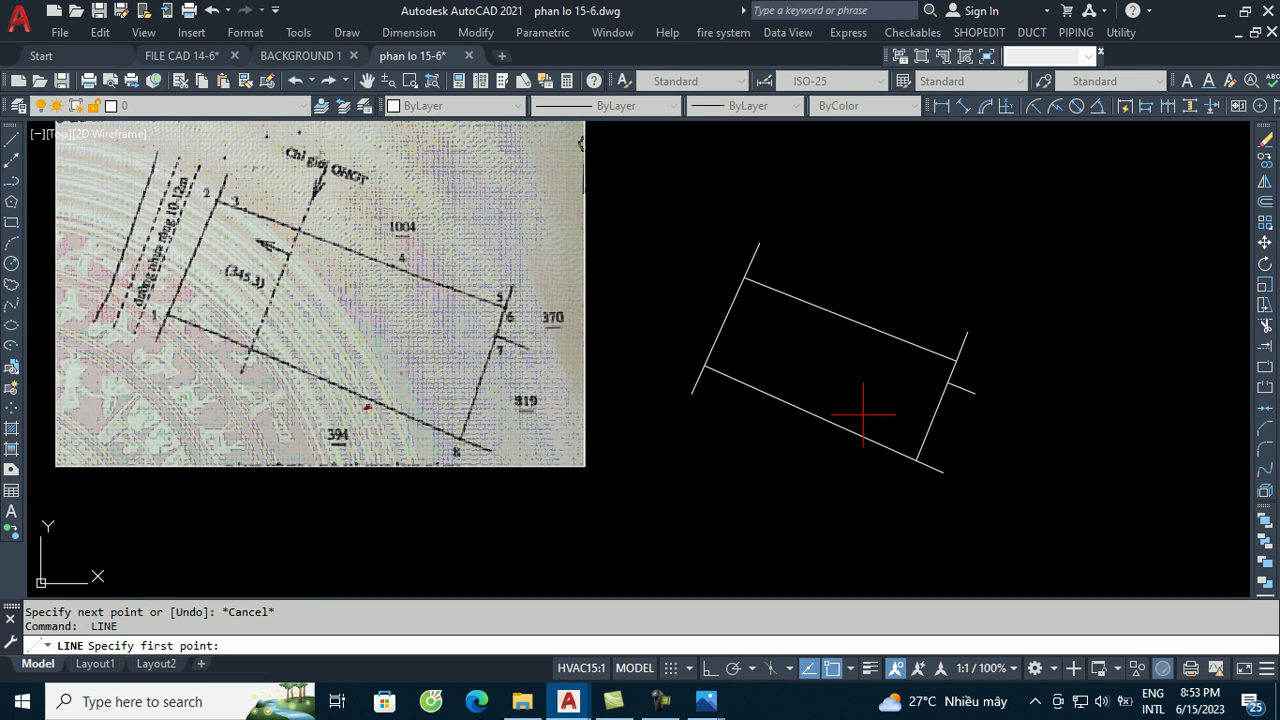
- Zoom in and out to compare the plot's left edge with the scanned sketch
key("Escape")
scroll(145, 180, "up", 4)
scroll(368, 260, "down", 2)
scroll(279, 297, "up", 2)
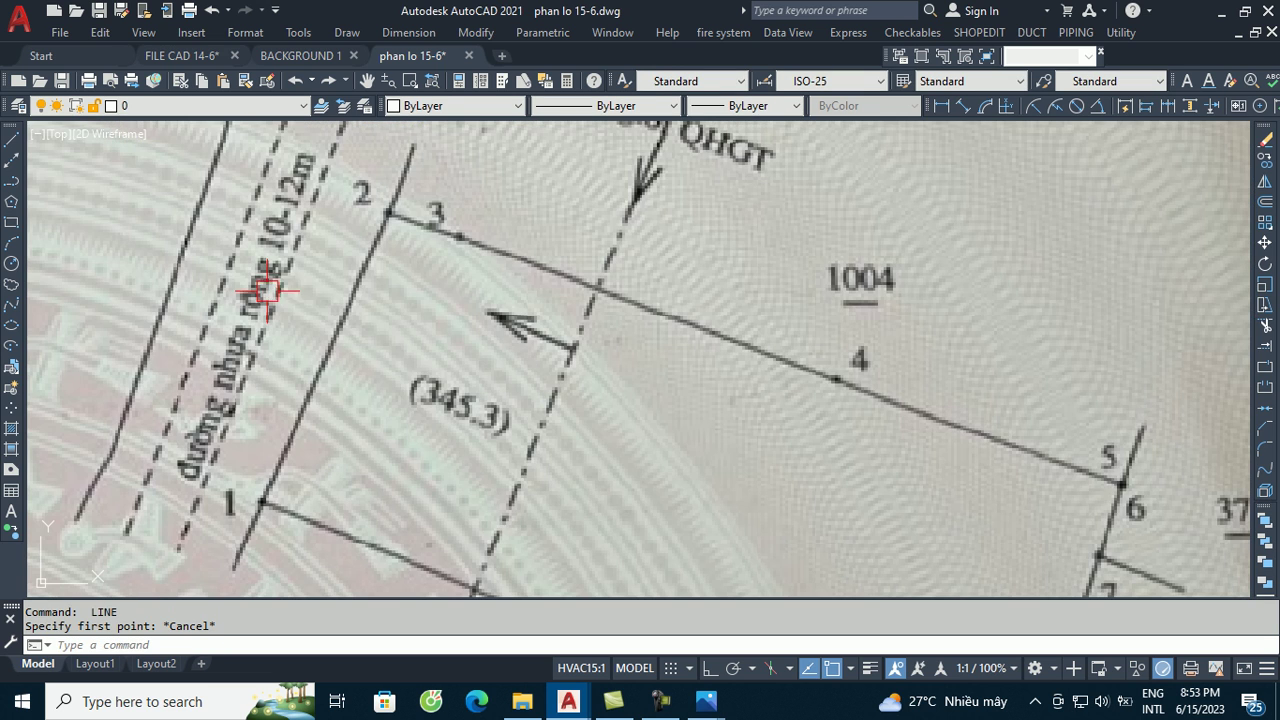
scroll(276, 312, "down", 2)
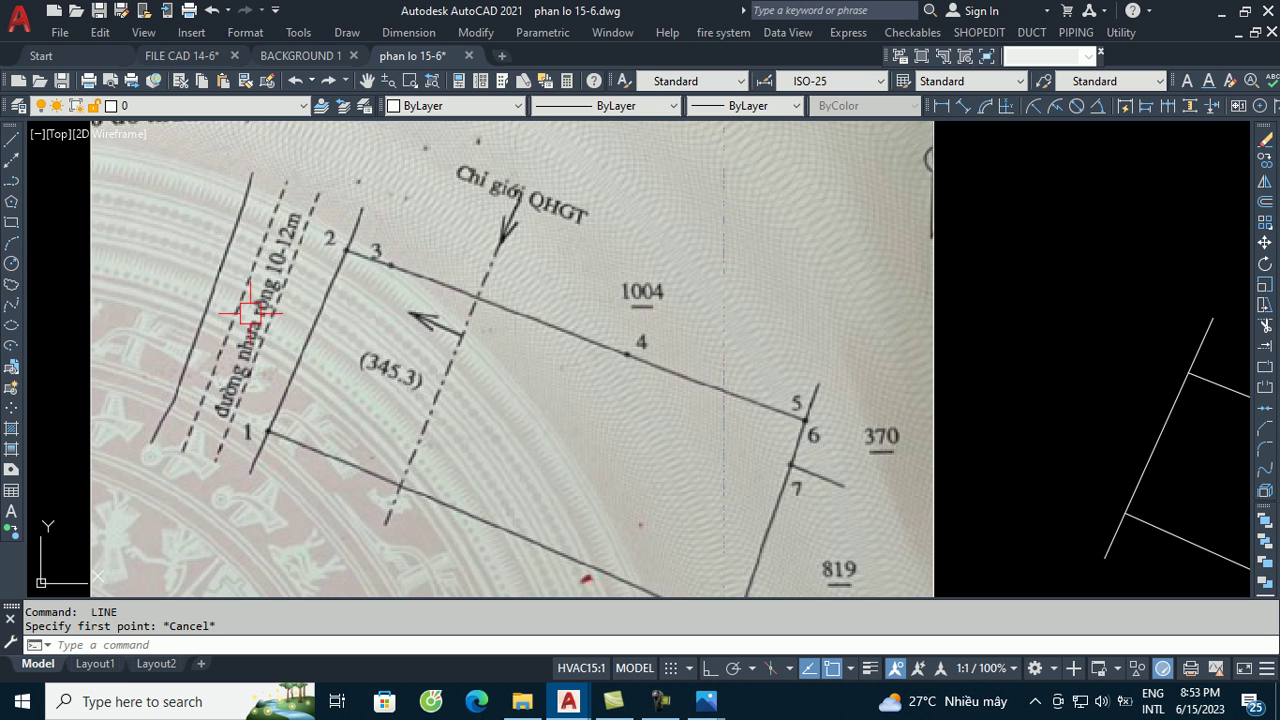
scroll(202, 256, "down", 2)
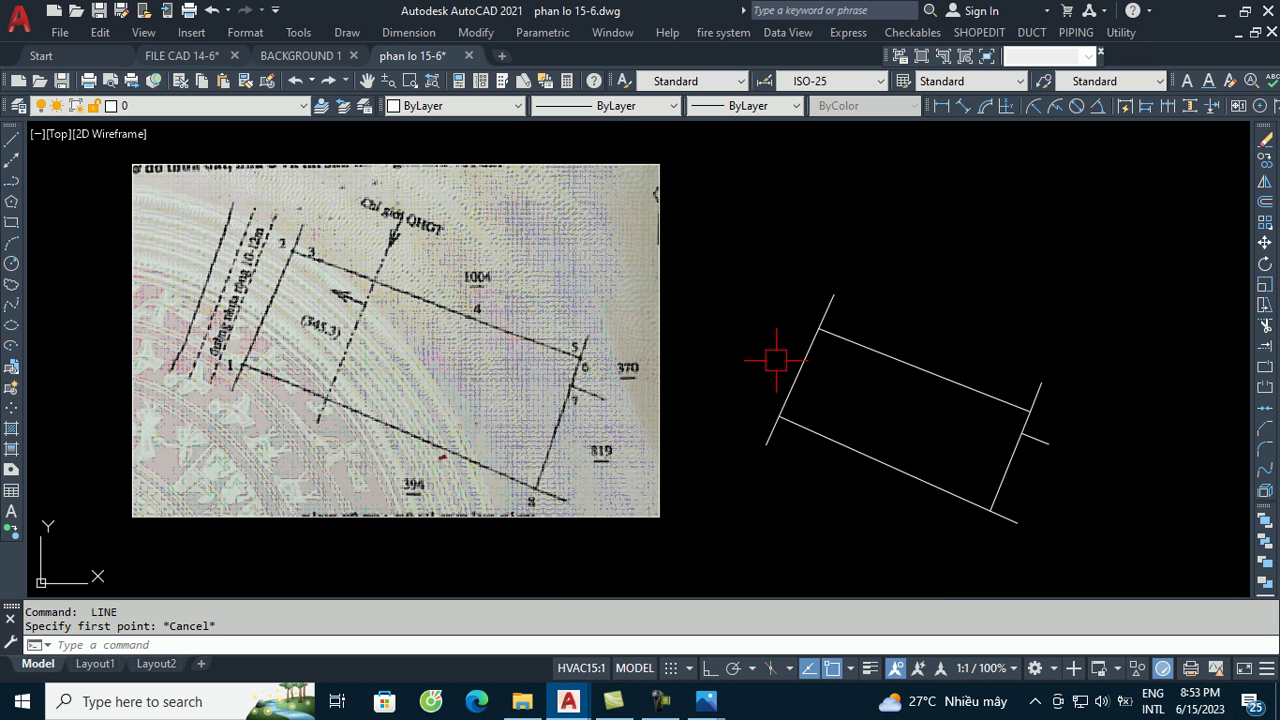
scroll(829, 334, "up", 2)
scroll(829, 265, "down", 2)
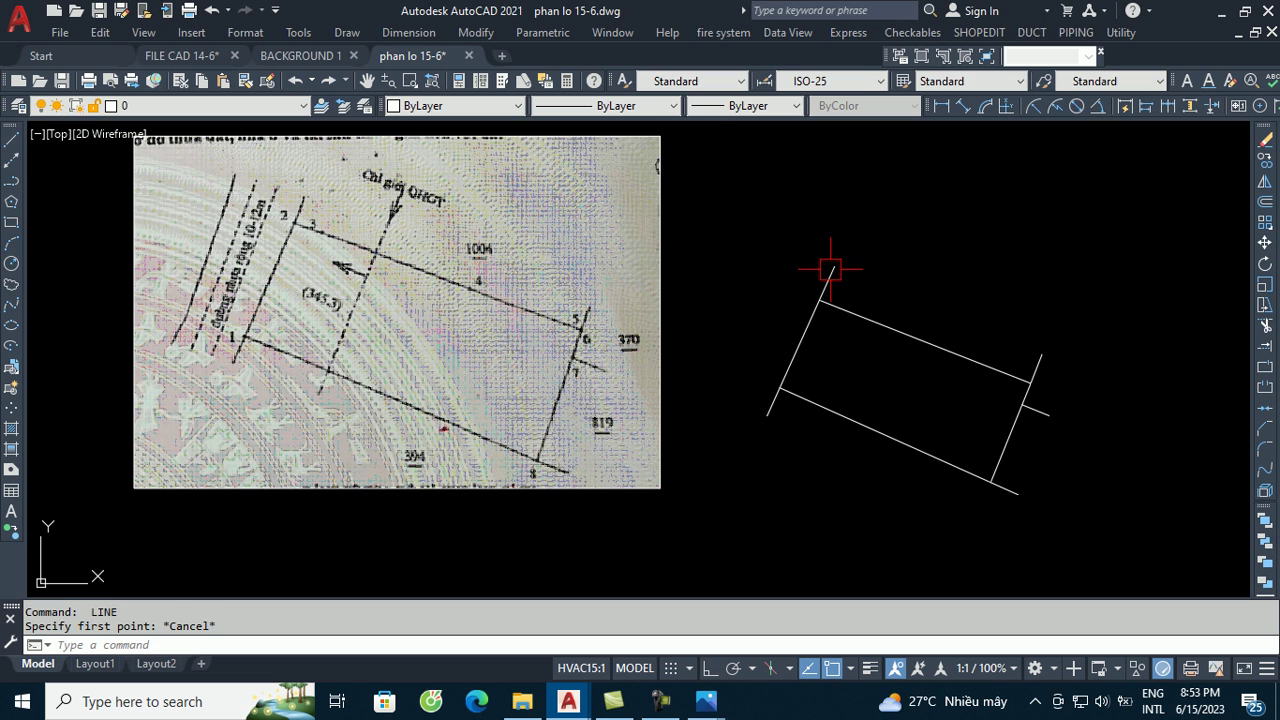
left_click(791, 344)
key("Escape")
- Draw a single line from the left side's top end to its lower end
type("1")
key("Return")
left_click(833, 267)
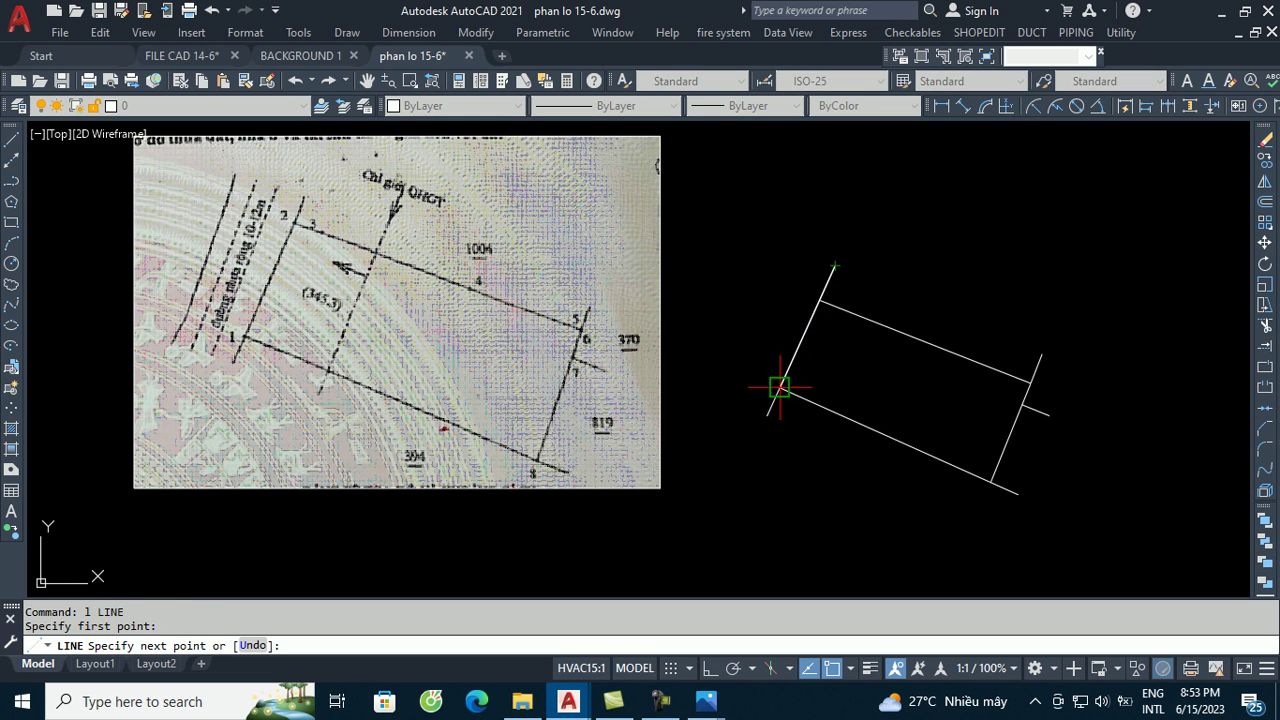
left_click(767, 414)
key("Escape")
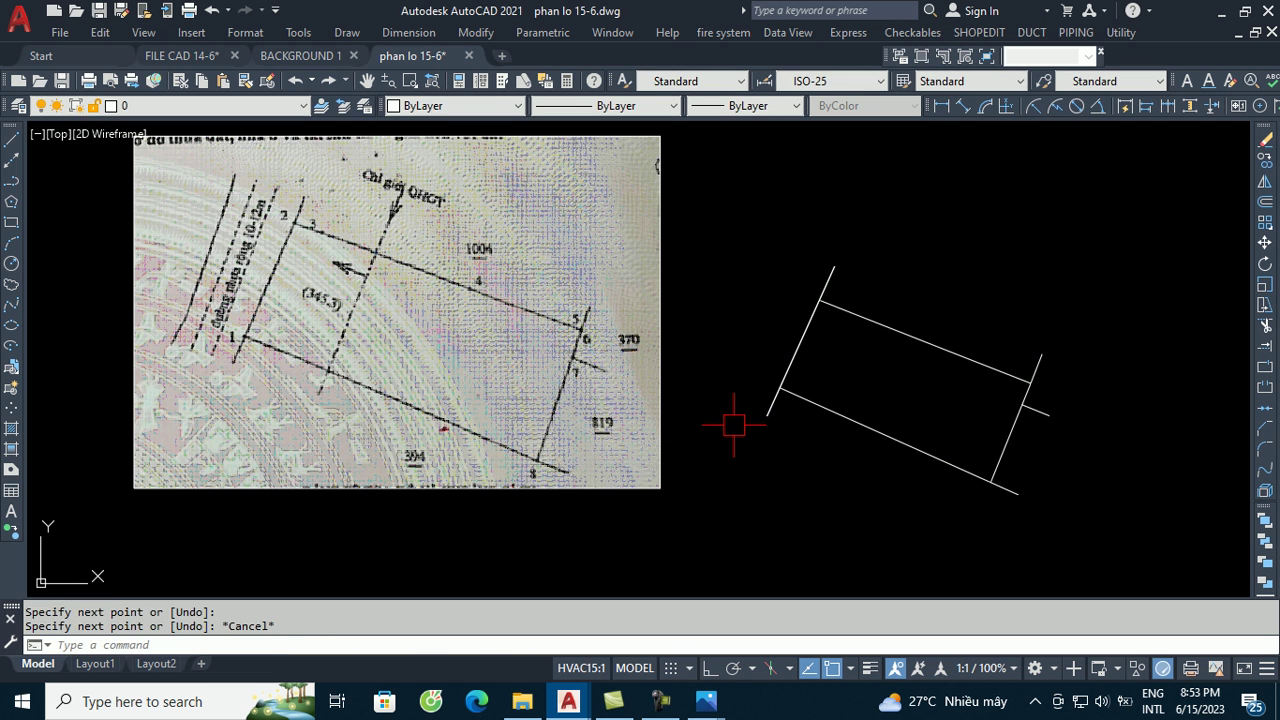
type("O")
key("Return")
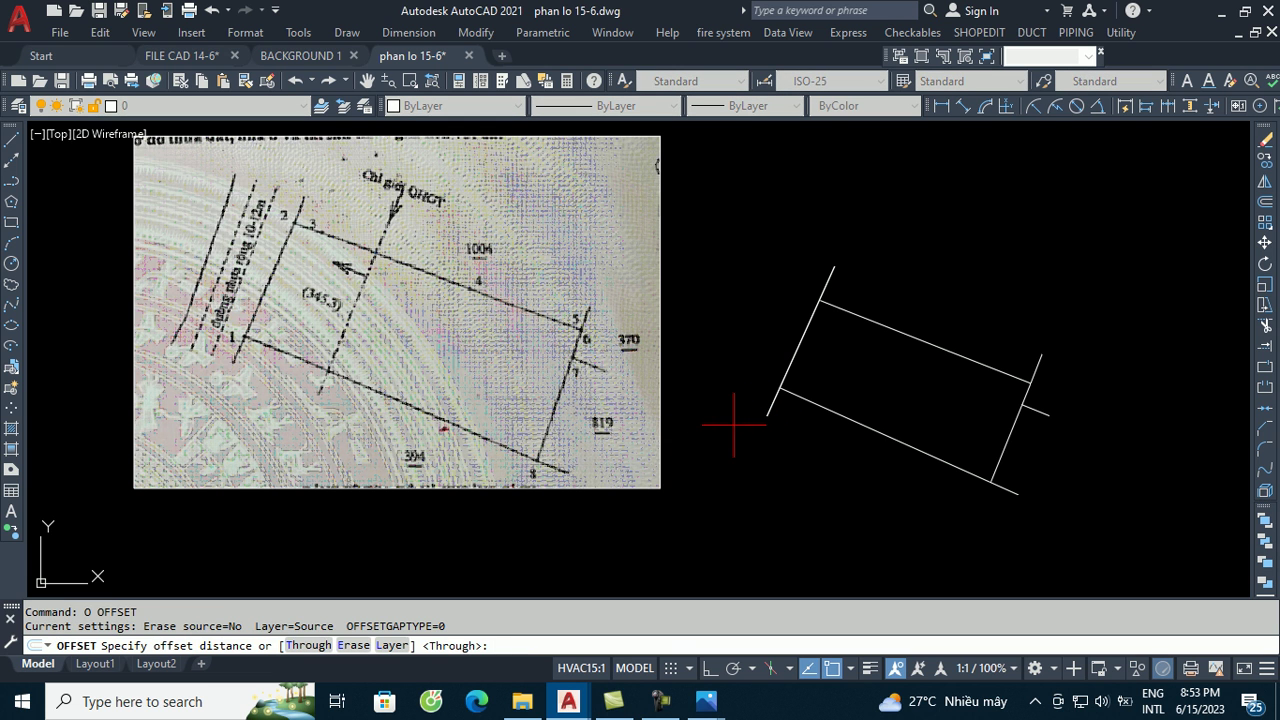
- Offset the left line 3 units, then that copy 10 units further left
type("3")
key("Return")
left_click(826, 268)
left_click(792, 265)
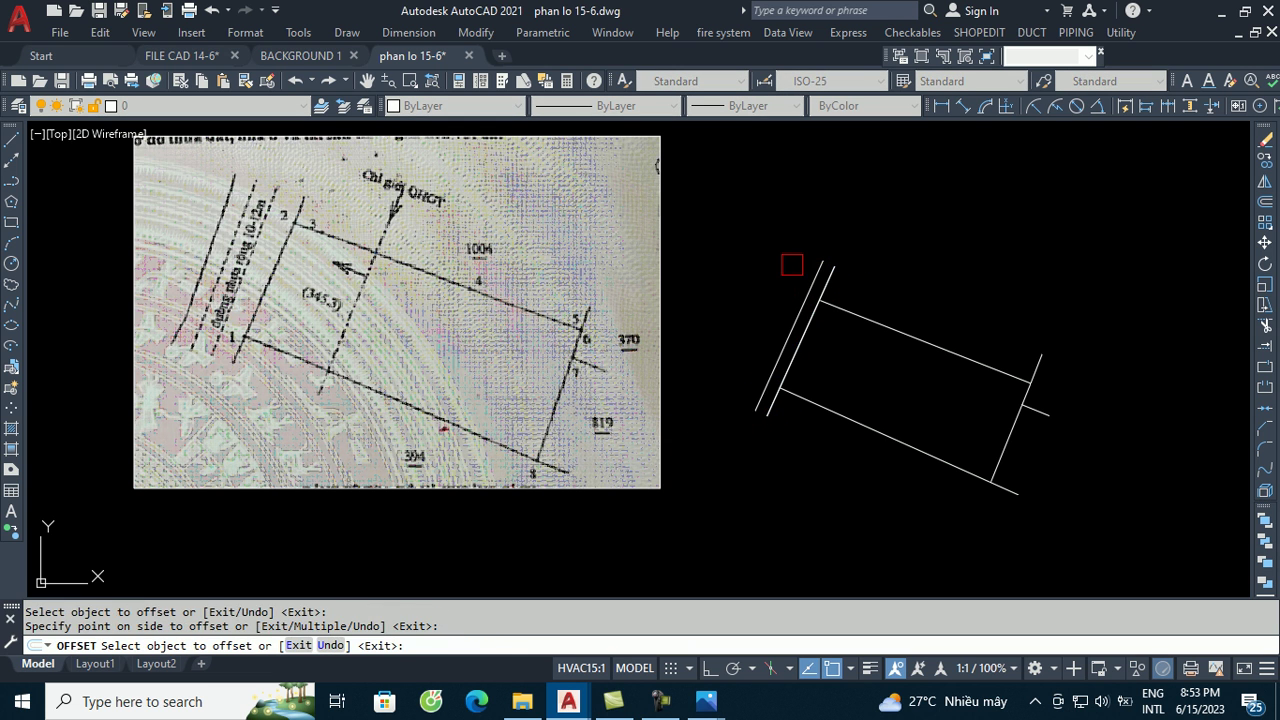
scroll(806, 292, "up", 2)
key("Escape")
key("Escape")
key("Escape")
type("o")
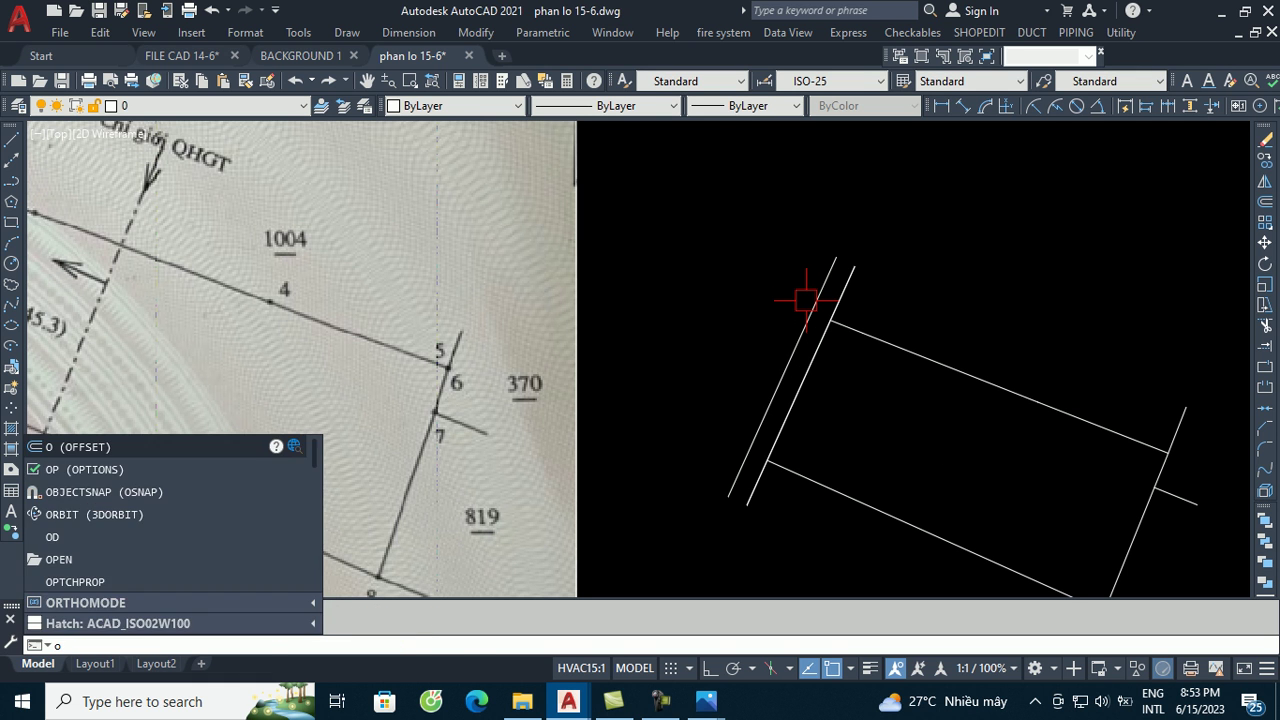
key("Return")
type("10")
key("Return")
left_click(812, 288)
left_click(759, 285)
key("Escape")
key("Escape")
- Offset the outermost left line another 3 units to the left
key("Return")
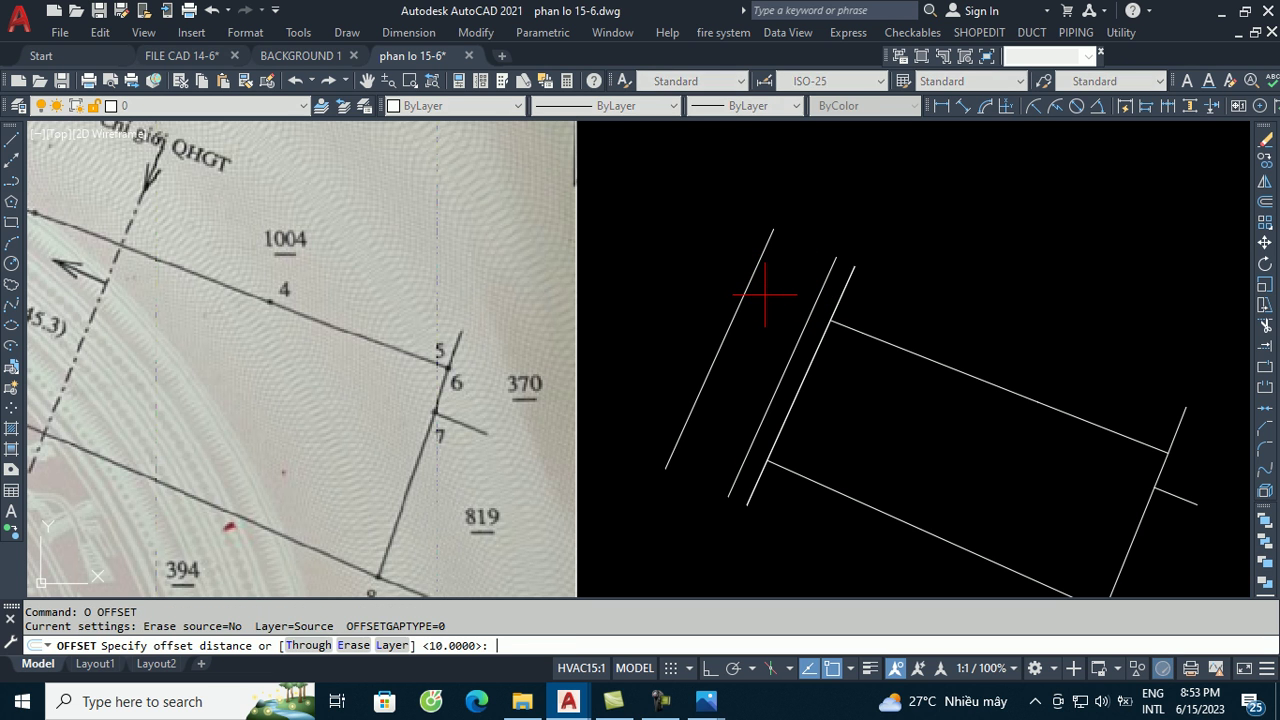
type("3")
key("Return")
left_click(748, 283)
left_click(701, 270)
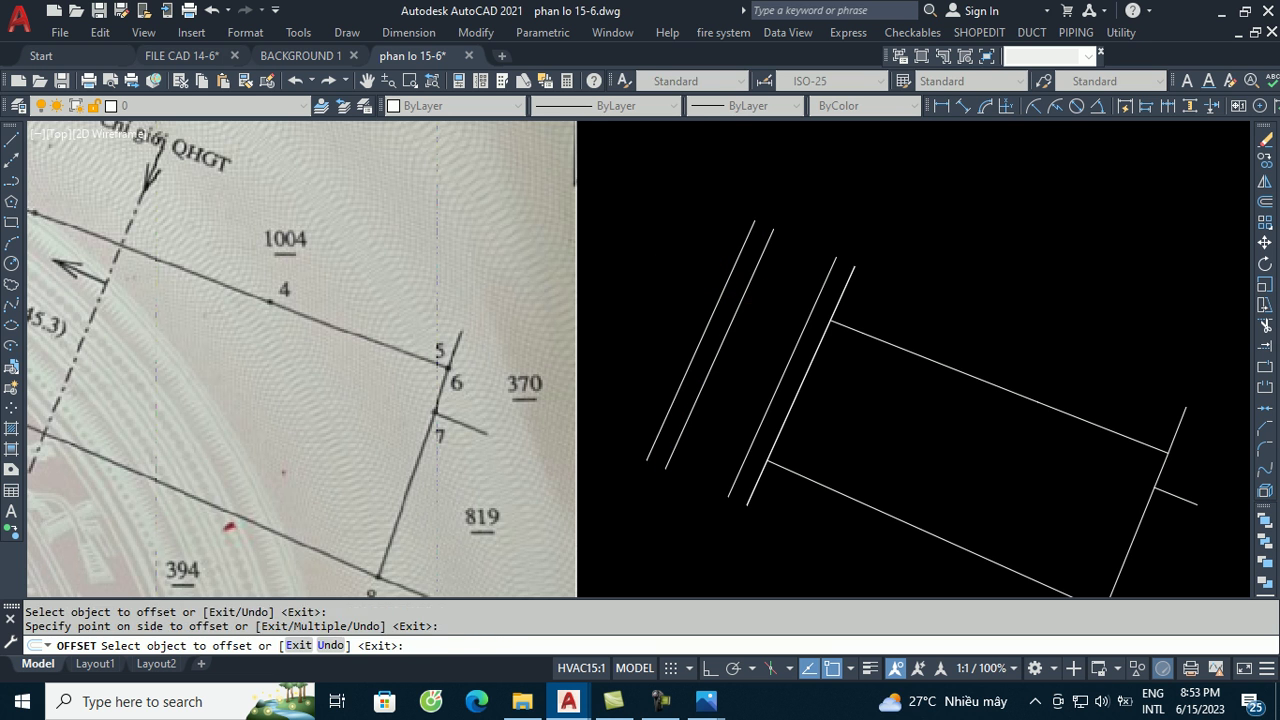
scroll(740, 206, "down", 2)
key("Escape")
key("Escape")
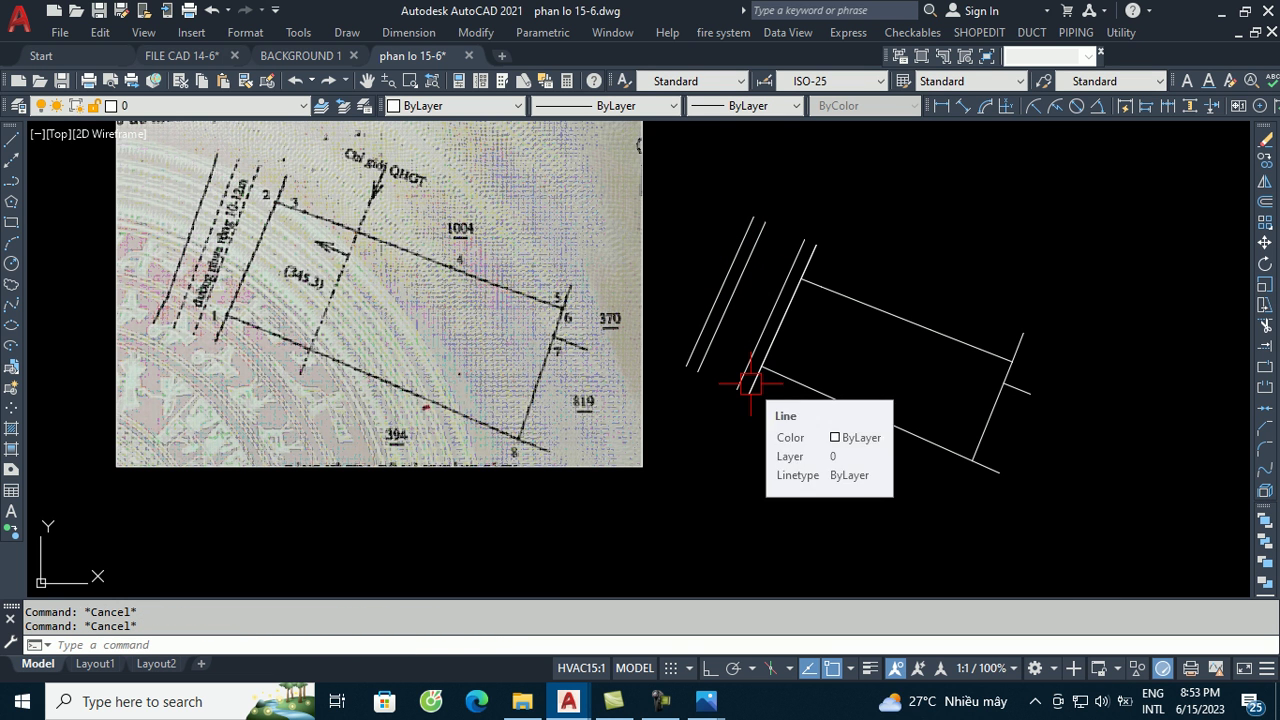
- Offset a road edge line 5 units to create the middle road line
scroll(374, 214, "up", 2)
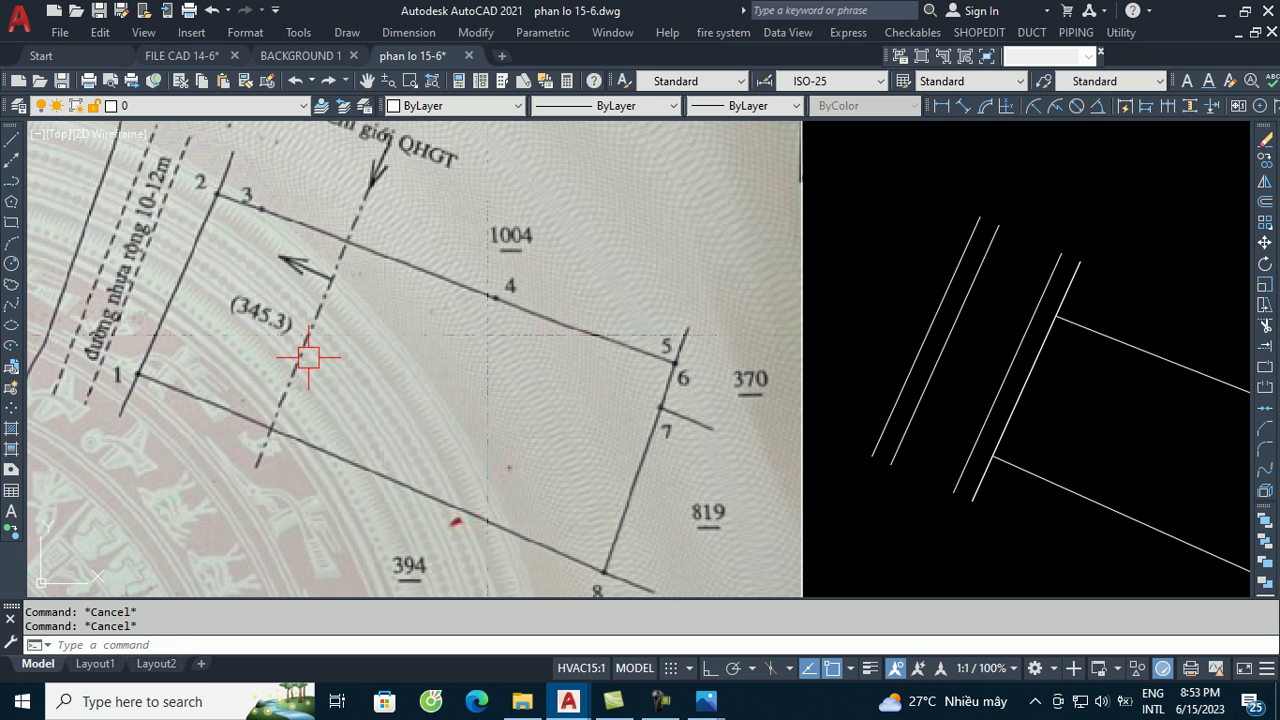
scroll(390, 335, "down", 2)
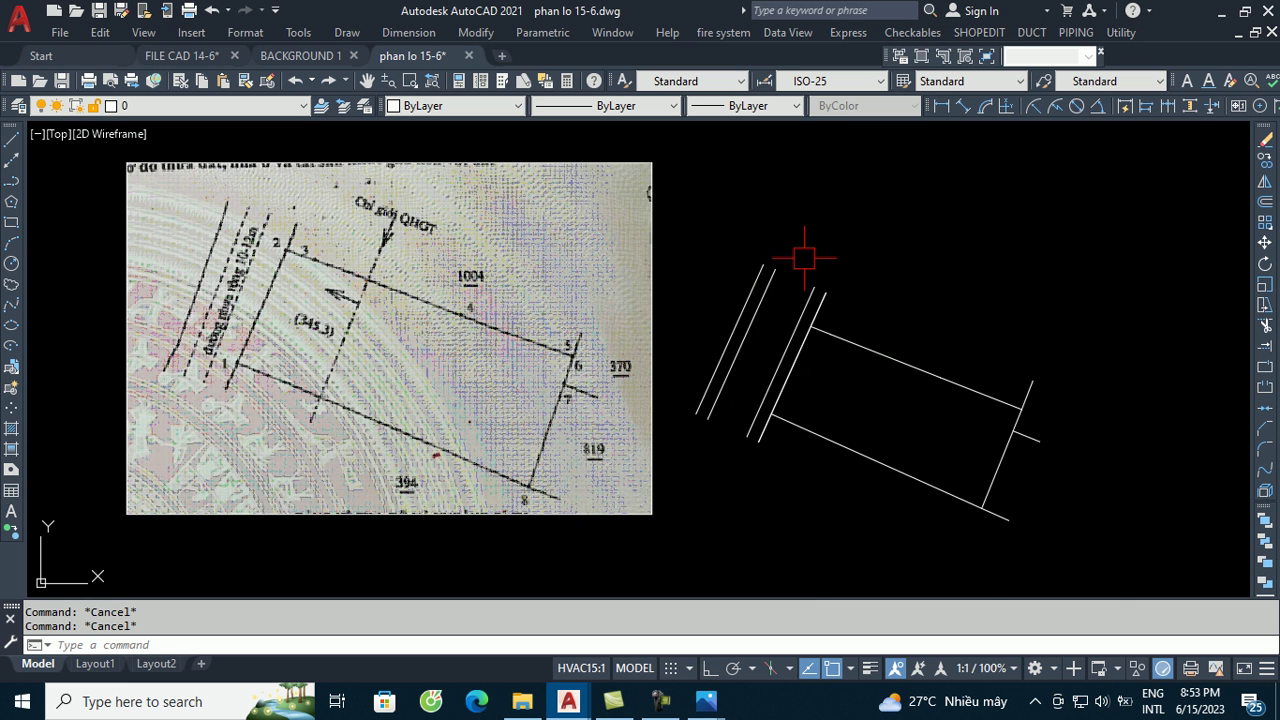
scroll(809, 252, "up", 2)
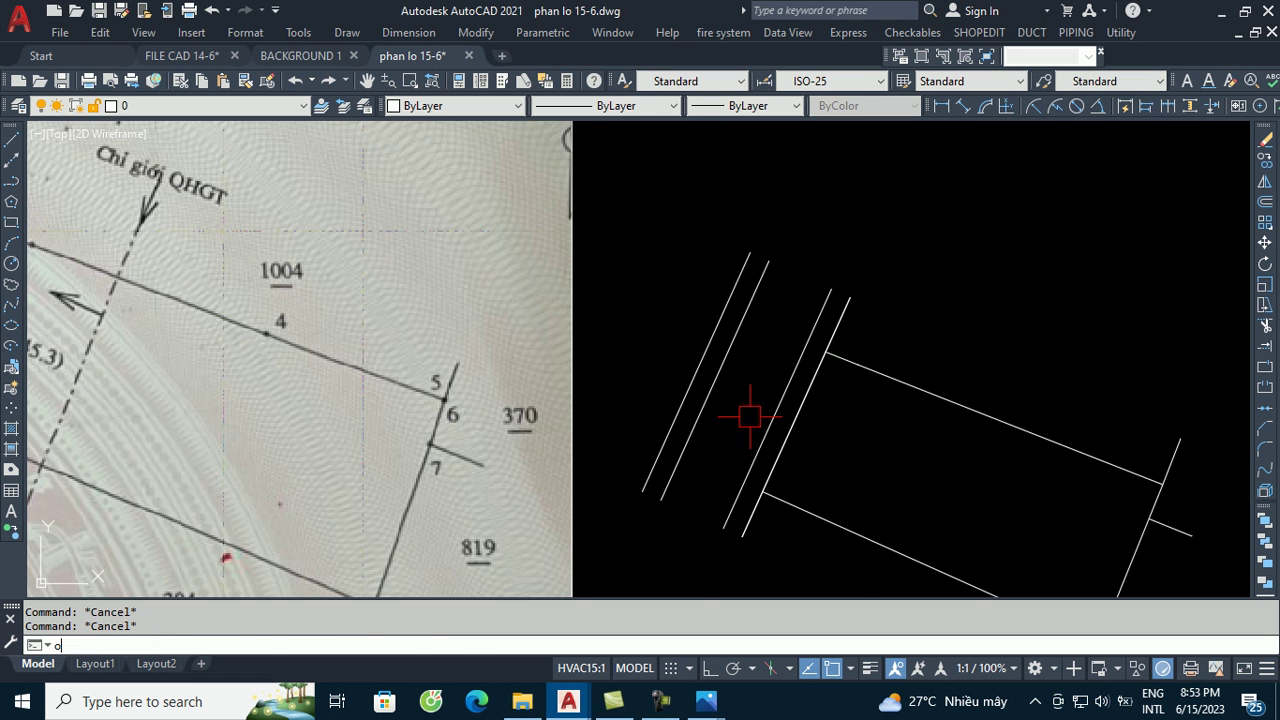
key("Return")
scroll(762, 405, "up", 2)
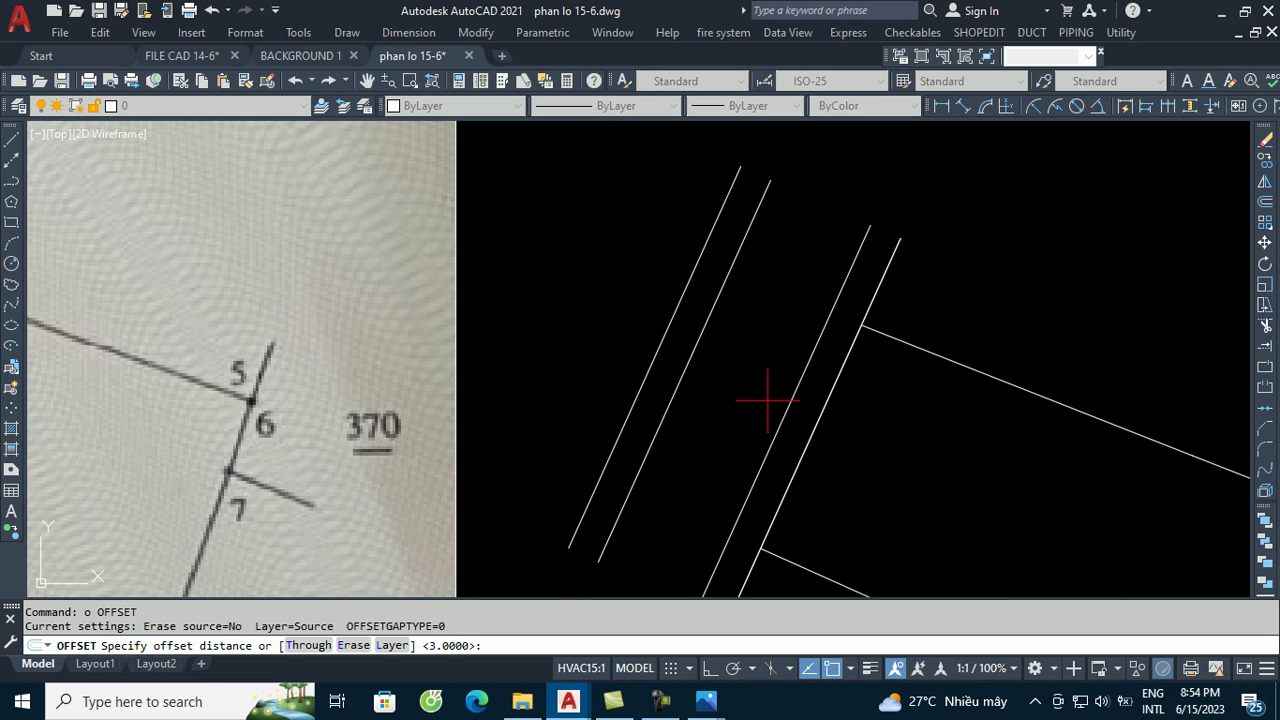
type("5")
key("Return")
left_click(776, 405)
left_click(743, 380)
- Select the middle road line and load the CENTER linetype
key("Escape")
left_click(760, 330)
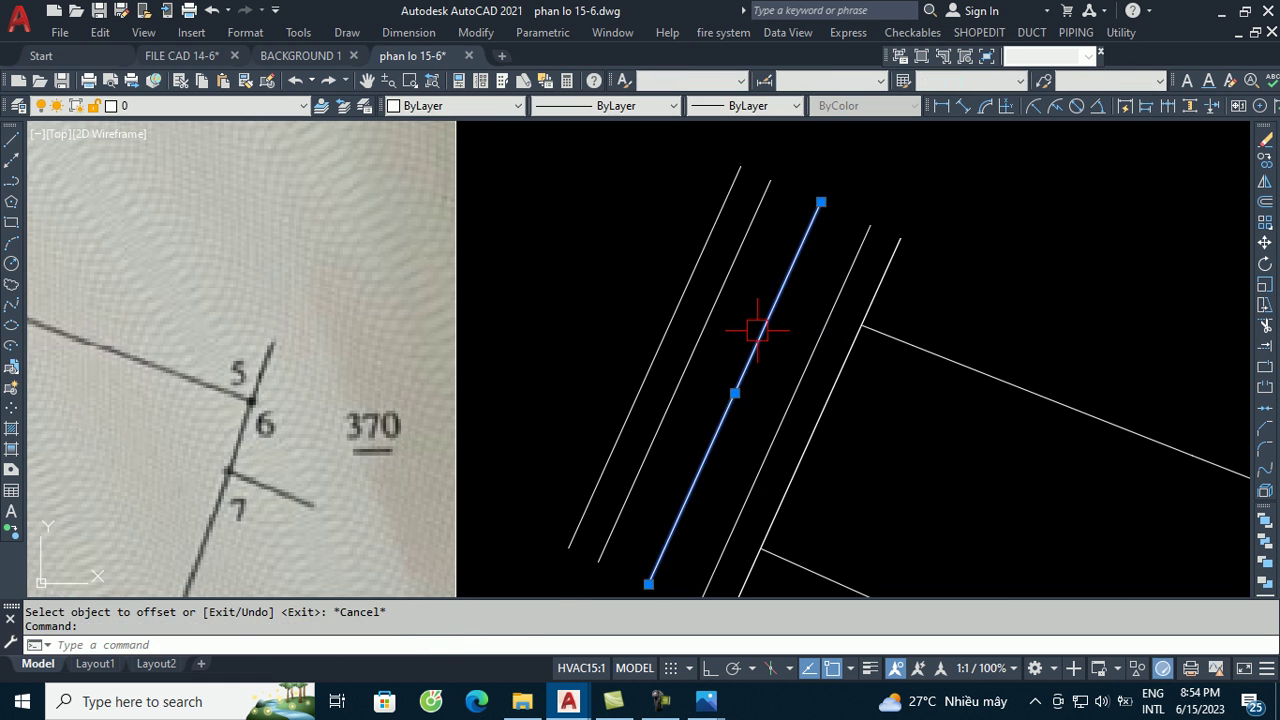
left_click(610, 105)
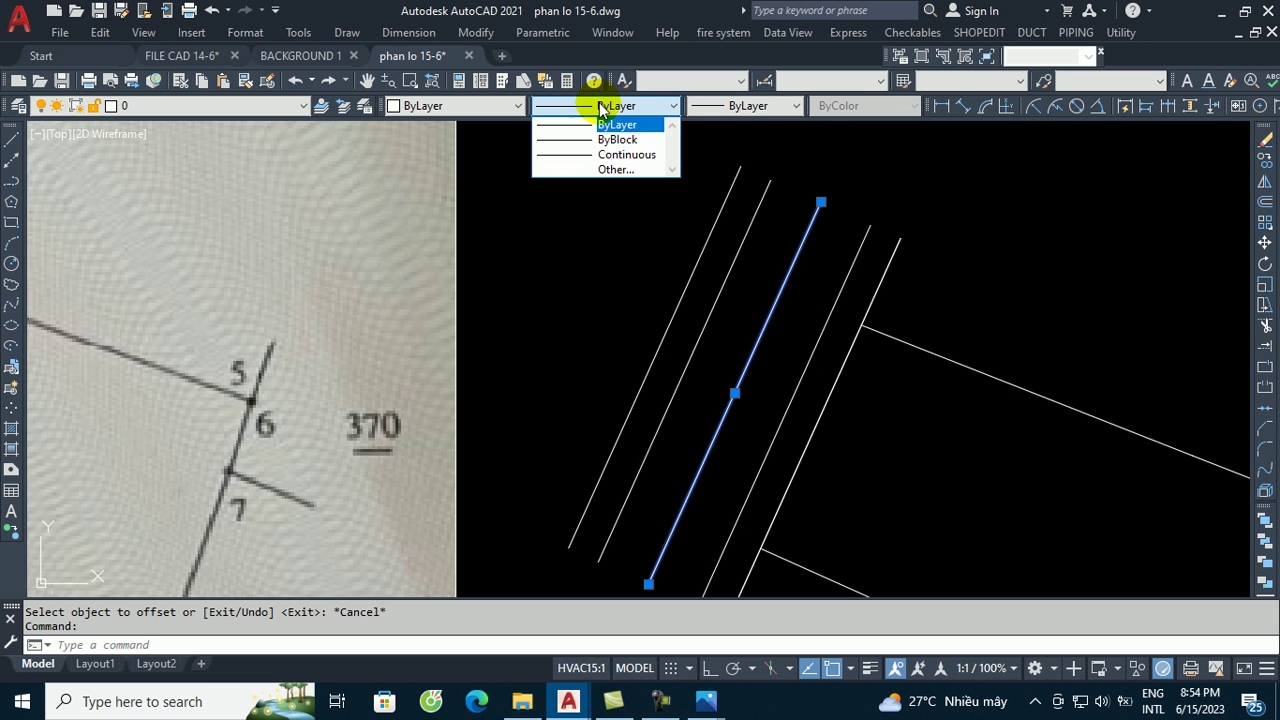
left_click(637, 168)
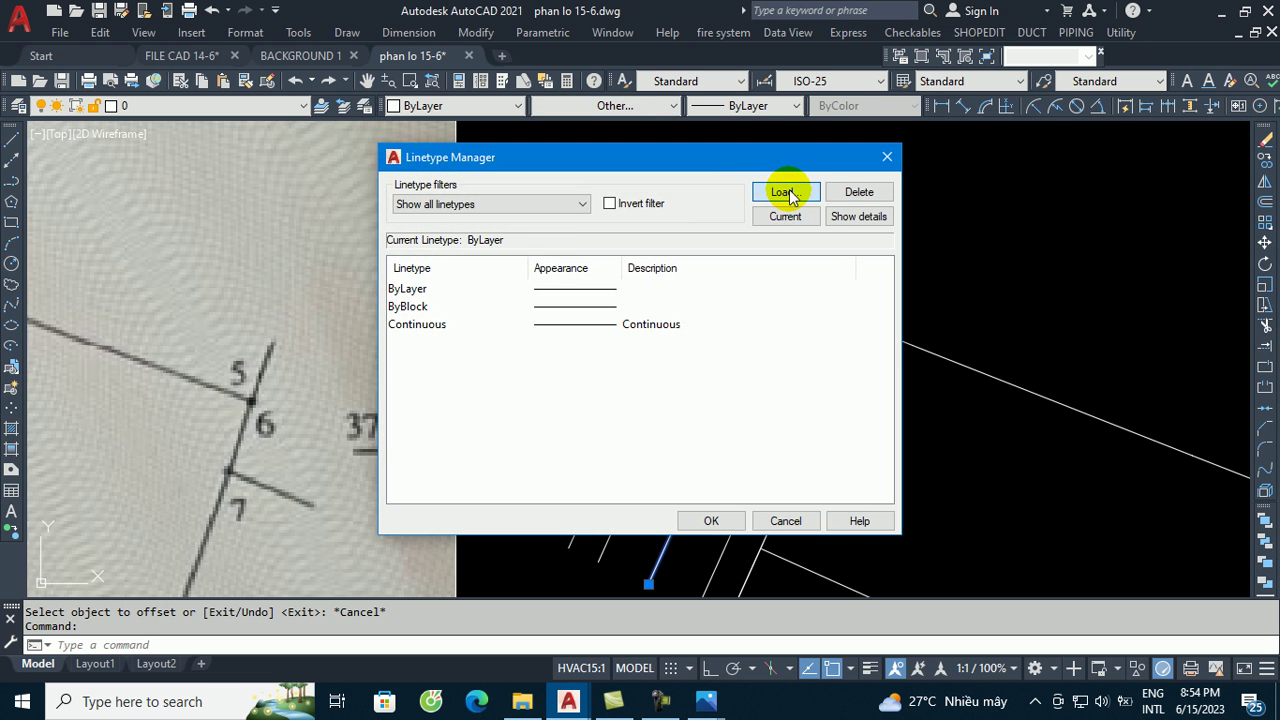
left_click(778, 191)
left_click(494, 352)
key("c")
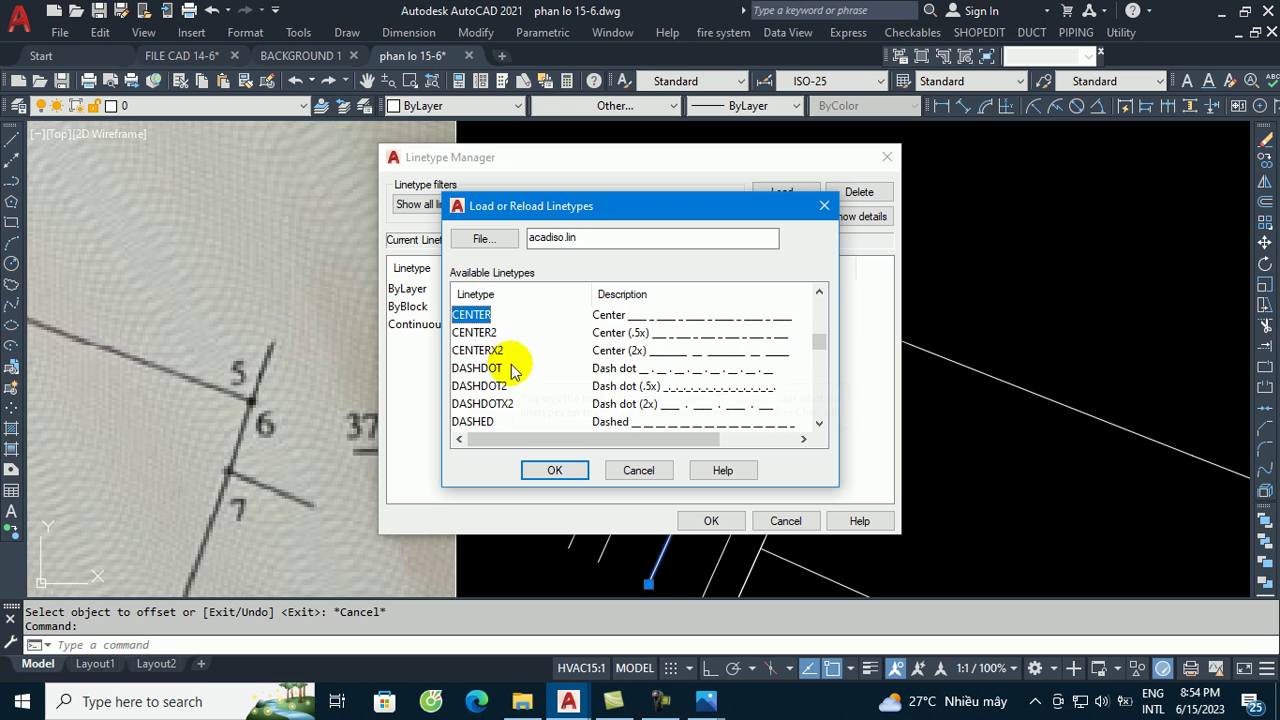
left_click(568, 470)
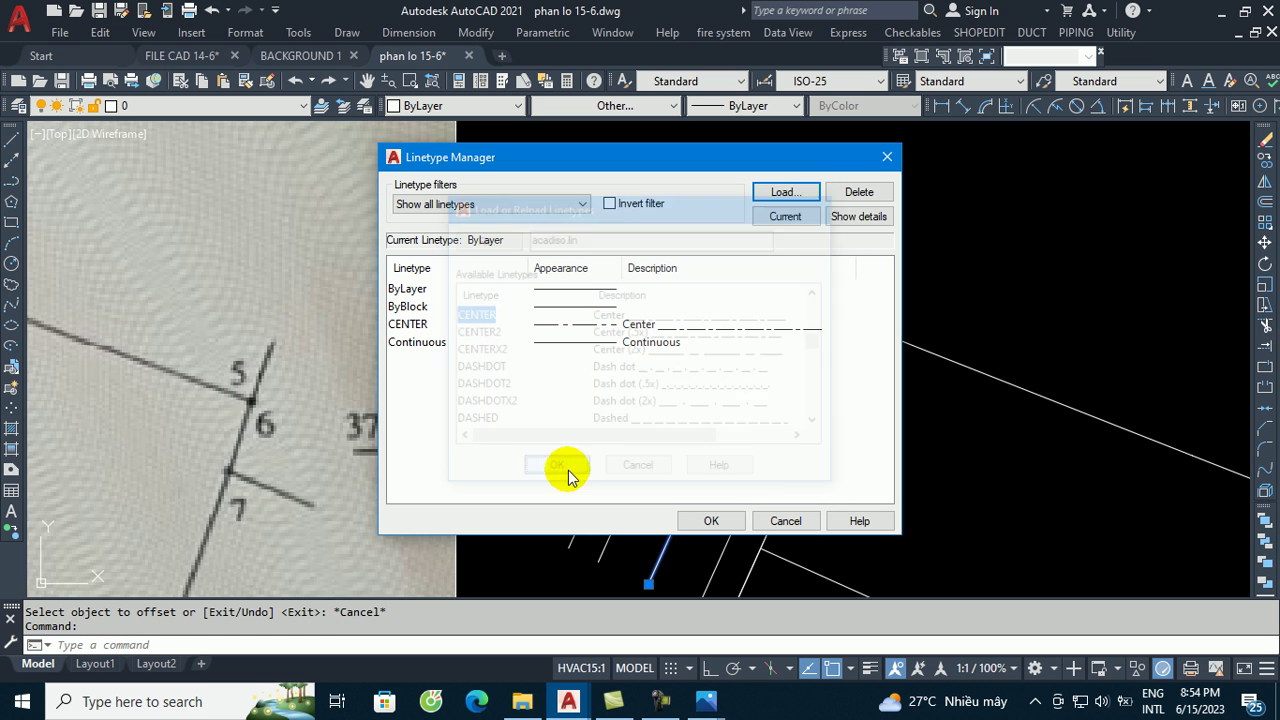
left_click(418, 324)
left_click(711, 520)
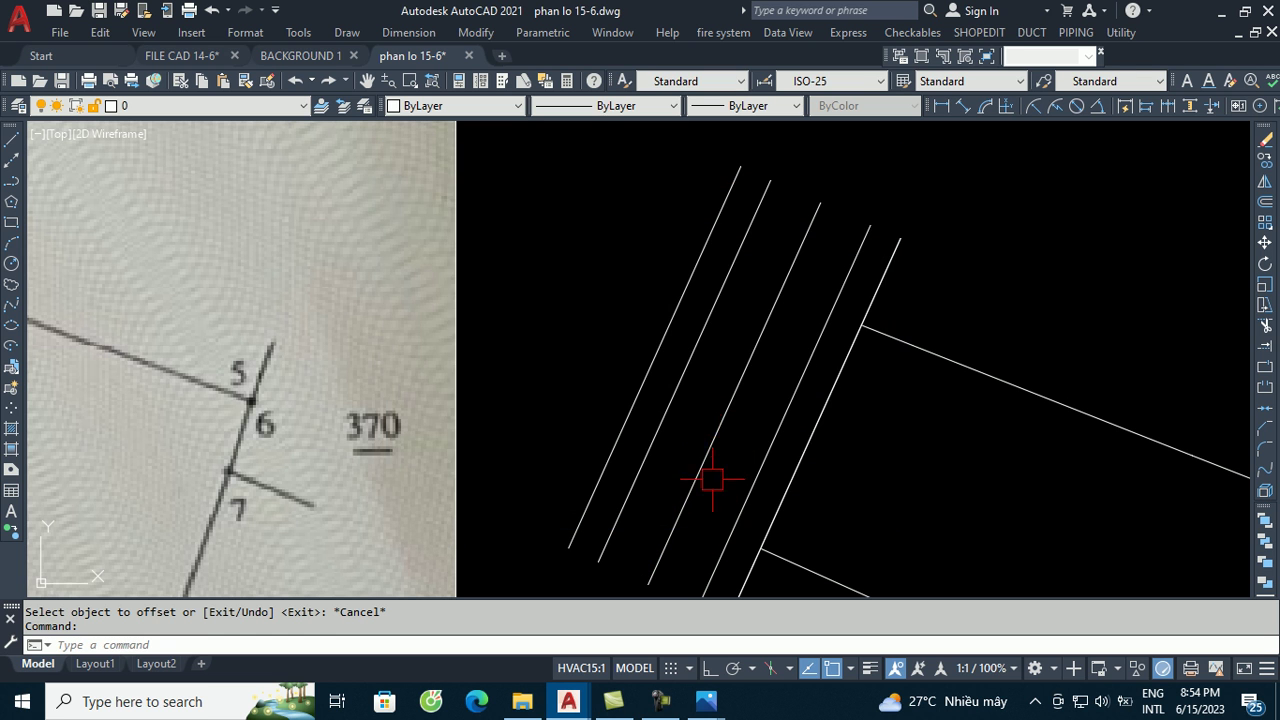
- Give the selected middle line the CENTER linetype and red colour
left_click(610, 105)
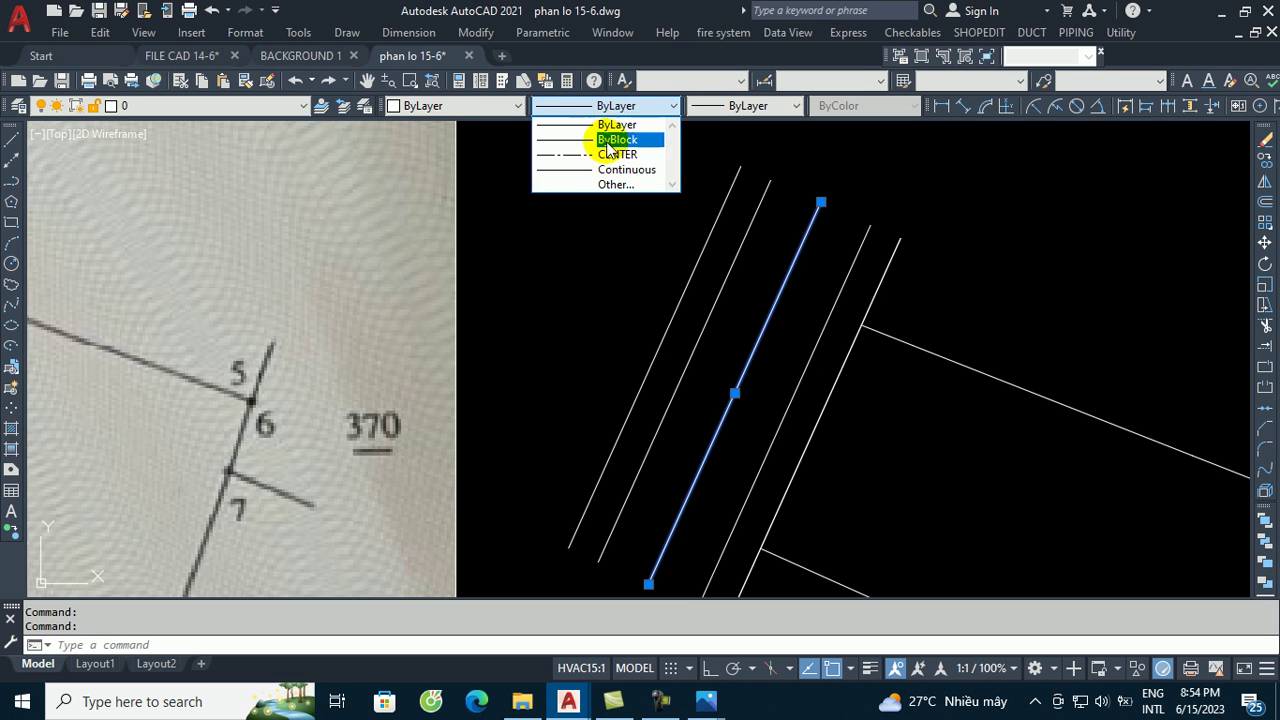
left_click(610, 149)
left_click(481, 111)
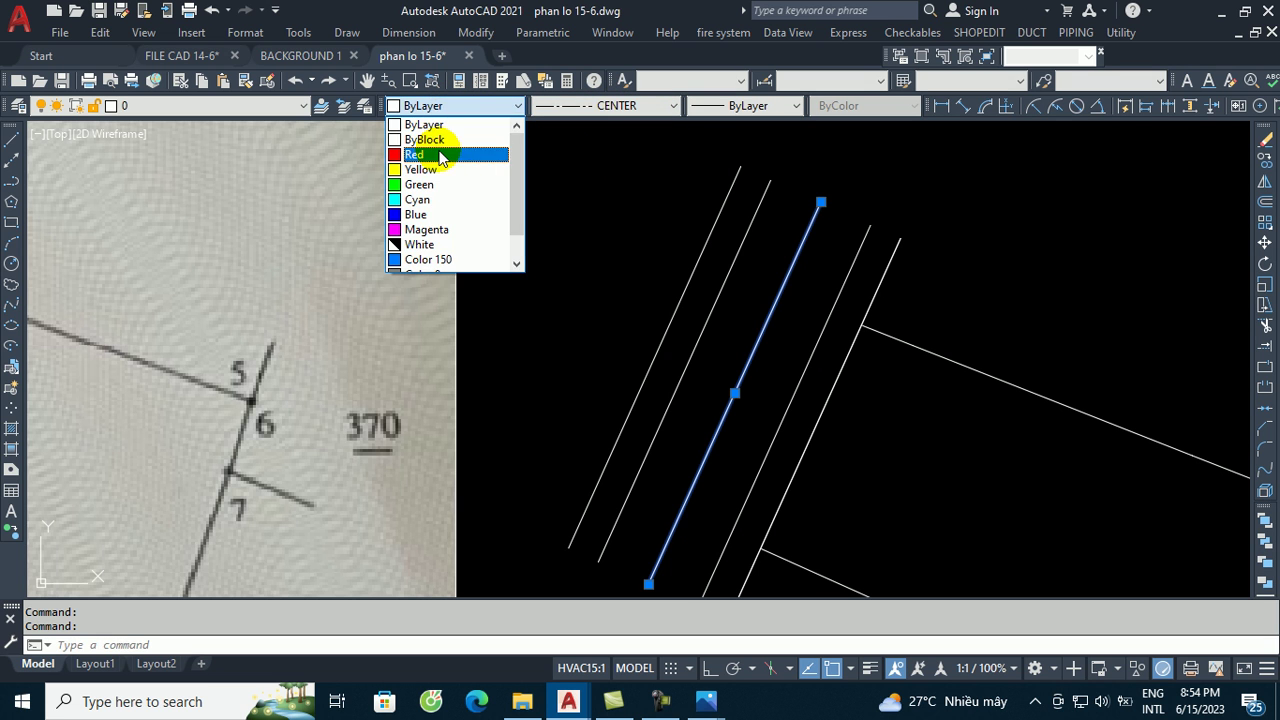
left_click(450, 154)
key("Escape")
key("Escape")
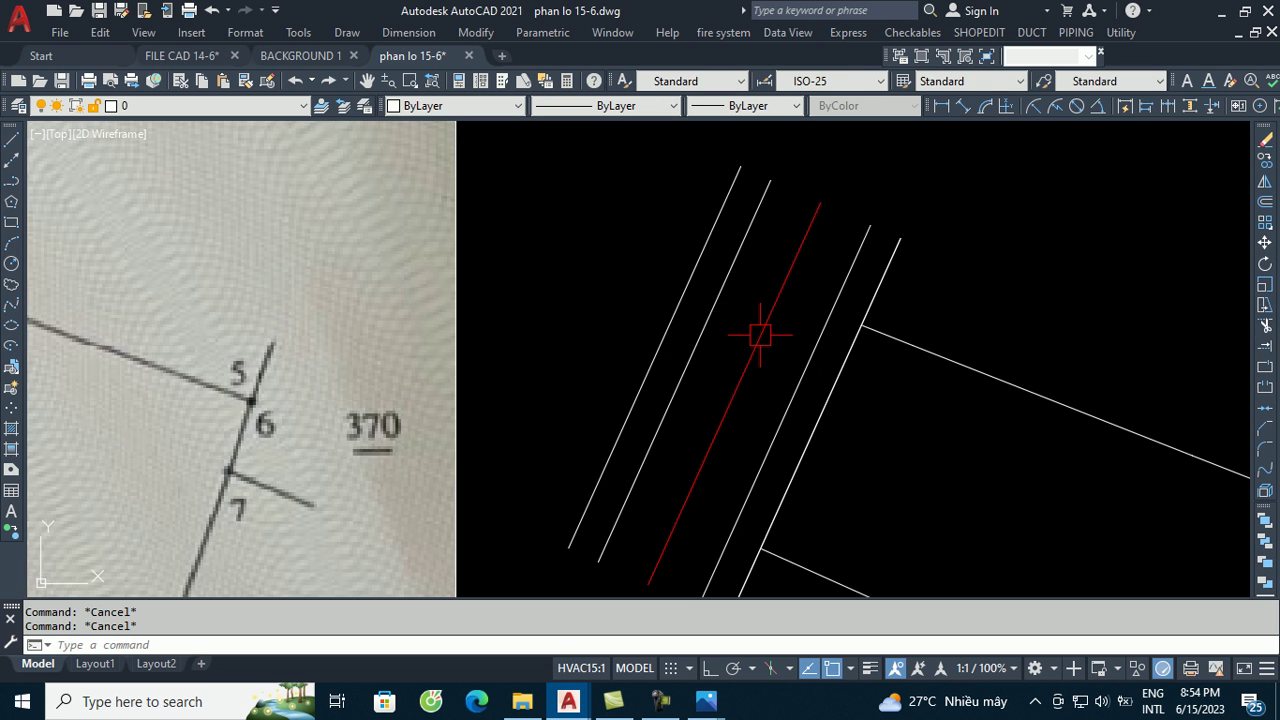
- Set the linetype scale (LTSCALE) to 0.1 so the dashes show
type("lts")
key("Return")
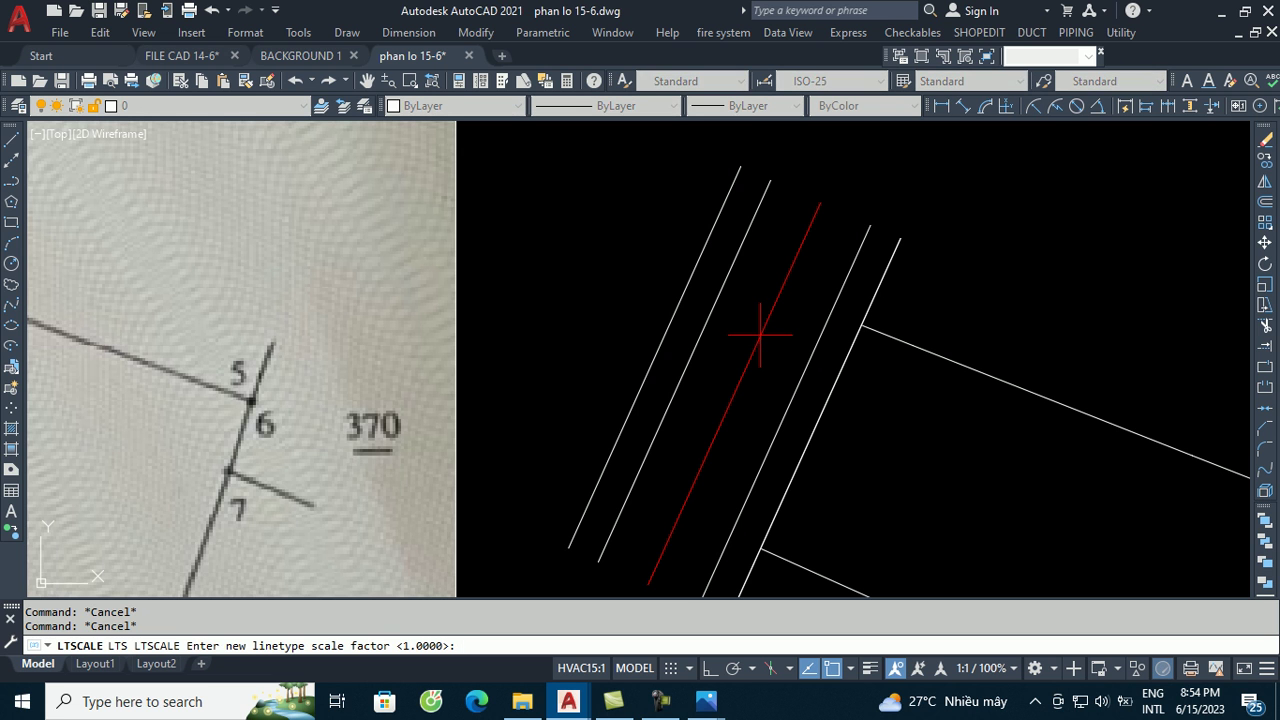
type(".1")
key("Return")
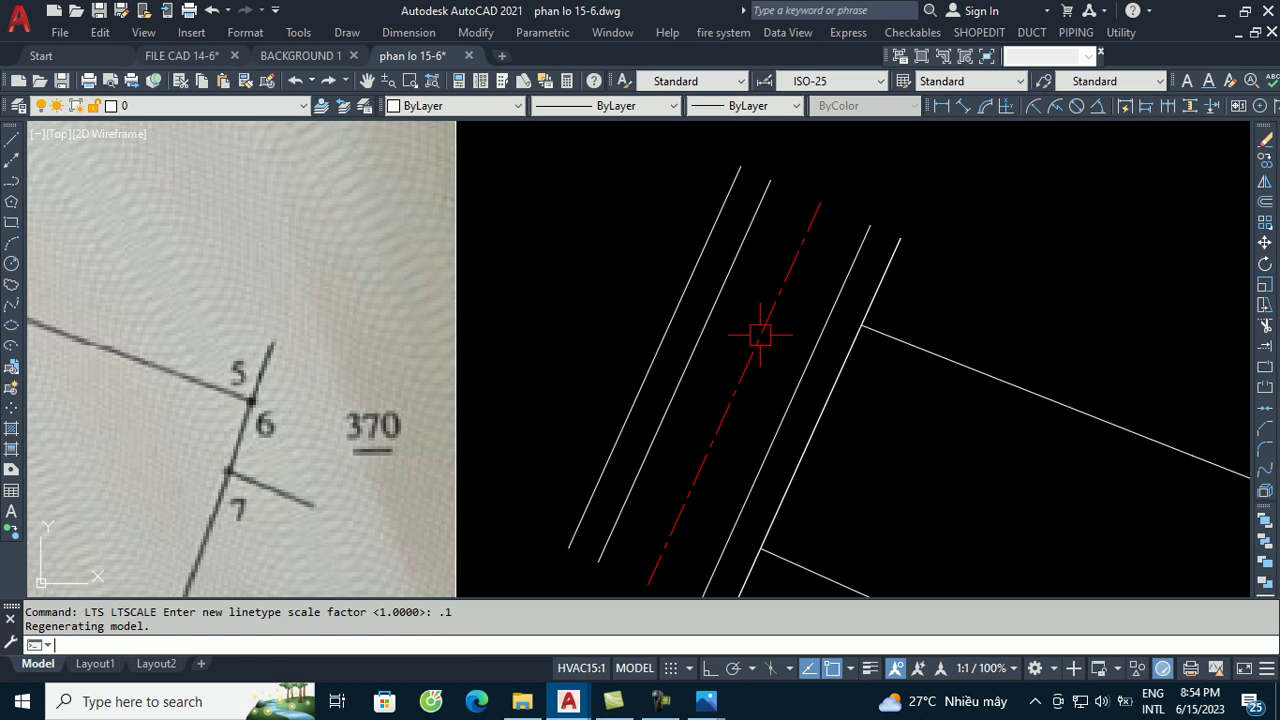
scroll(571, 228, "down", 3)
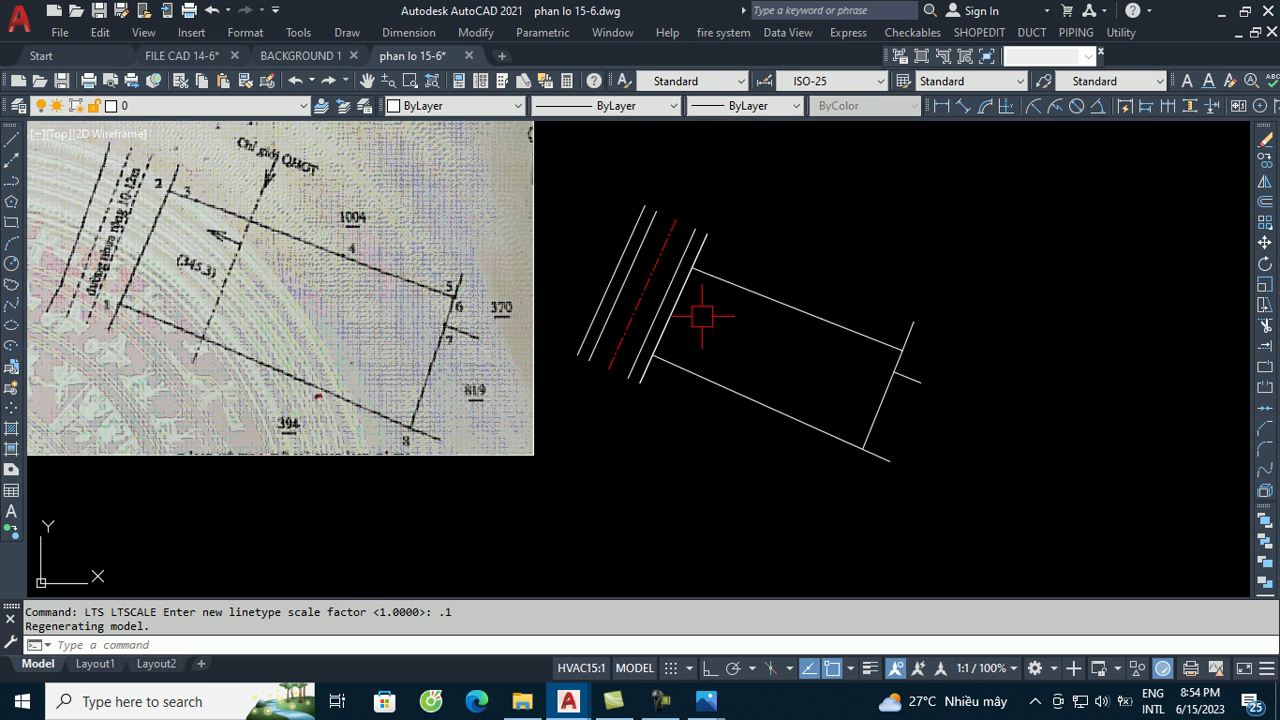
- Offset the red centerline 20 units into the plot
mouse_move(743, 340)
middle_mouse_down()
mouse_move(614, 343)
mouse_move(752, 377)
middle_mouse_up()
scroll(514, 277, "up", 2)
scroll(651, 323, "down", 2)
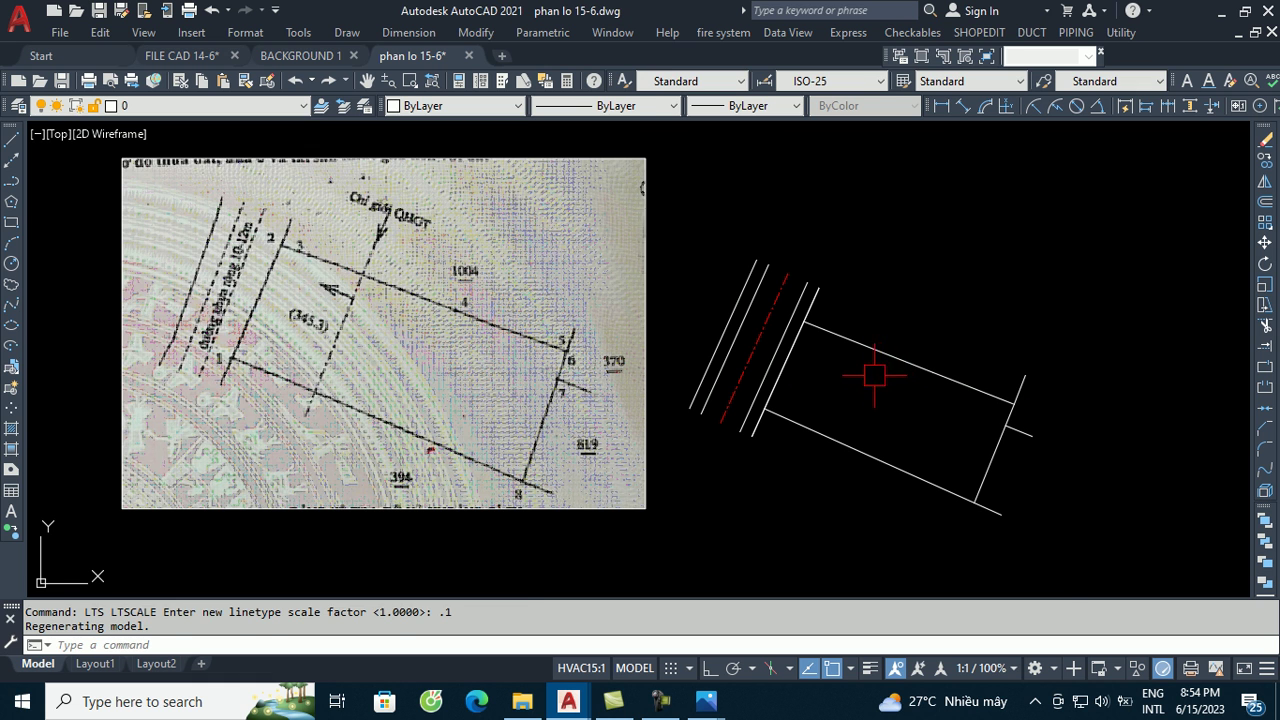
scroll(874, 375, "up", 2)
type("o")
key("Return")
type("2")
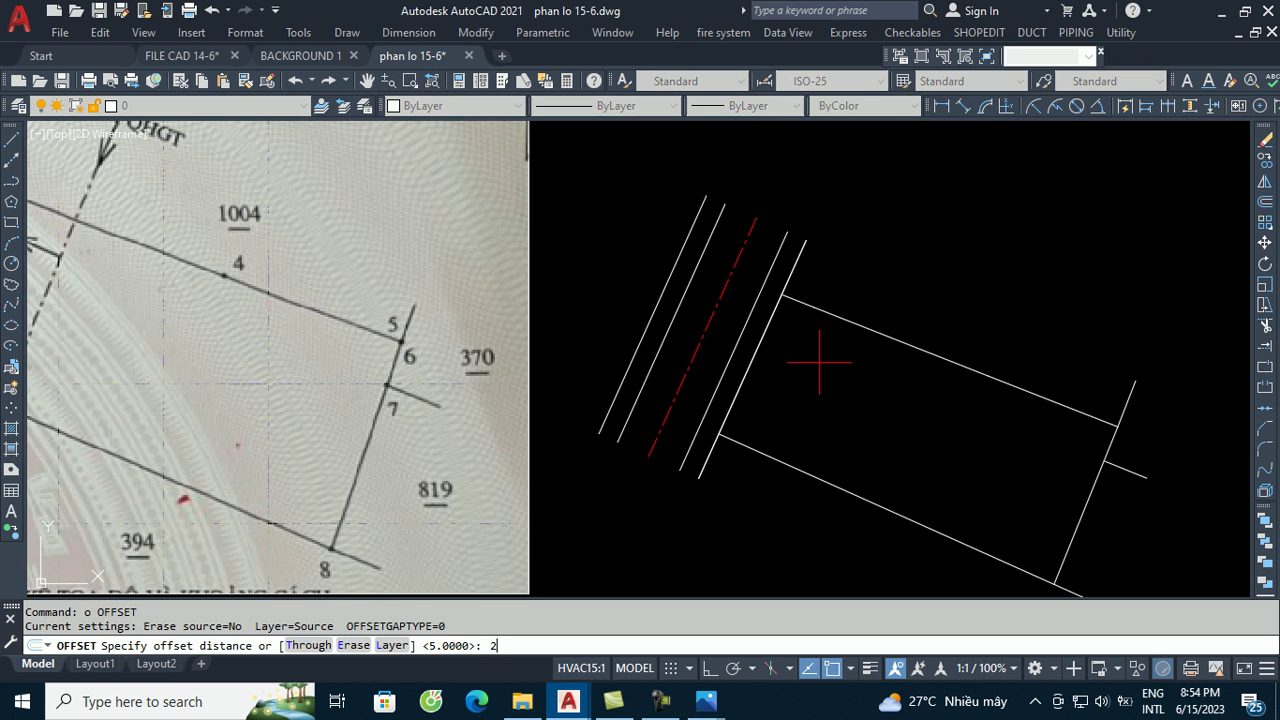
type("0")
key("Return")
left_click(714, 310)
left_click(845, 376)
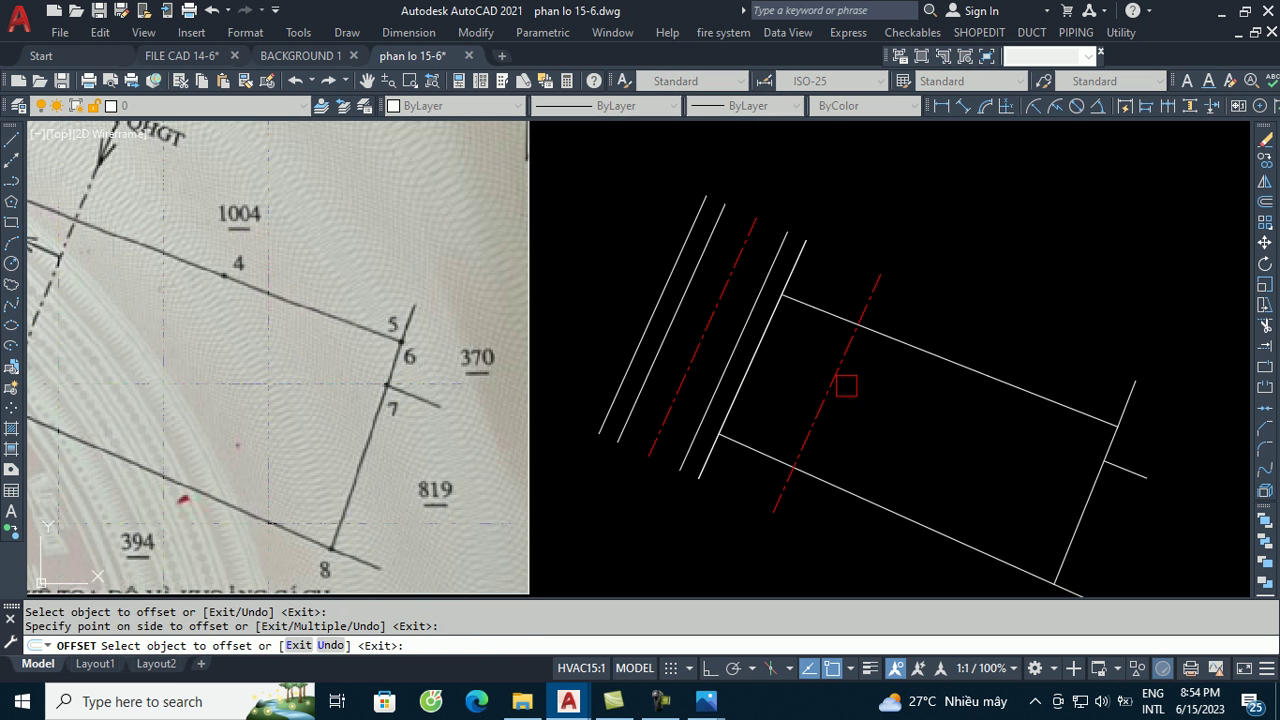
key("Escape")
key("Escape")
- Zoom in and out to check the new centerline against the sketch
scroll(936, 345, "down", 2)
scroll(864, 354, "up", 2)
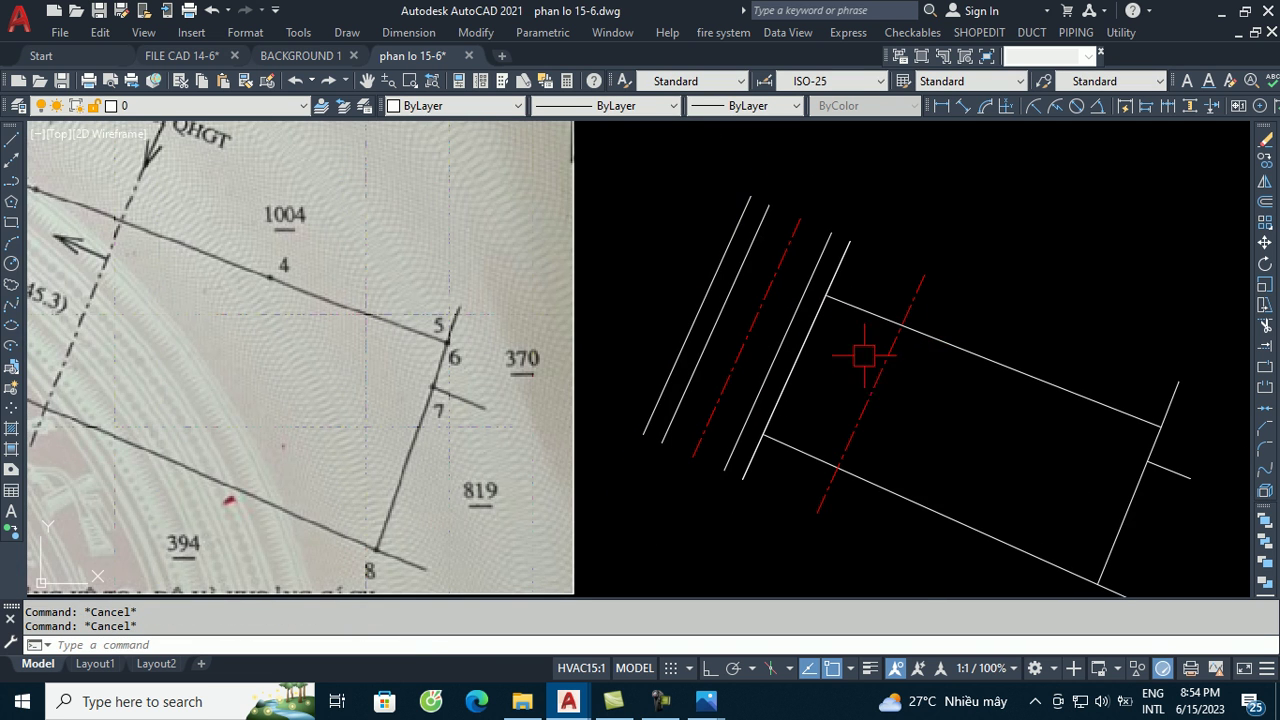
scroll(935, 375, "down", 3)
scroll(923, 375, "up", 3)
scroll(926, 257, "down", 2)
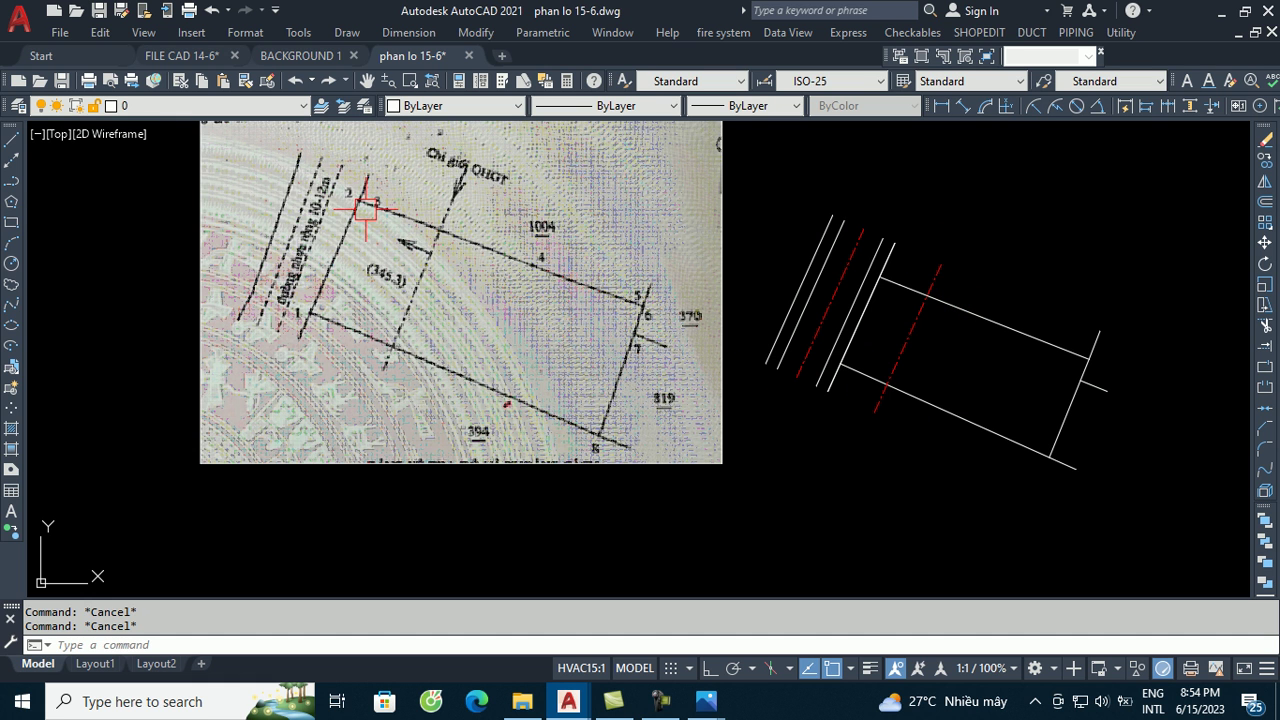
scroll(748, 349, "down", 3)
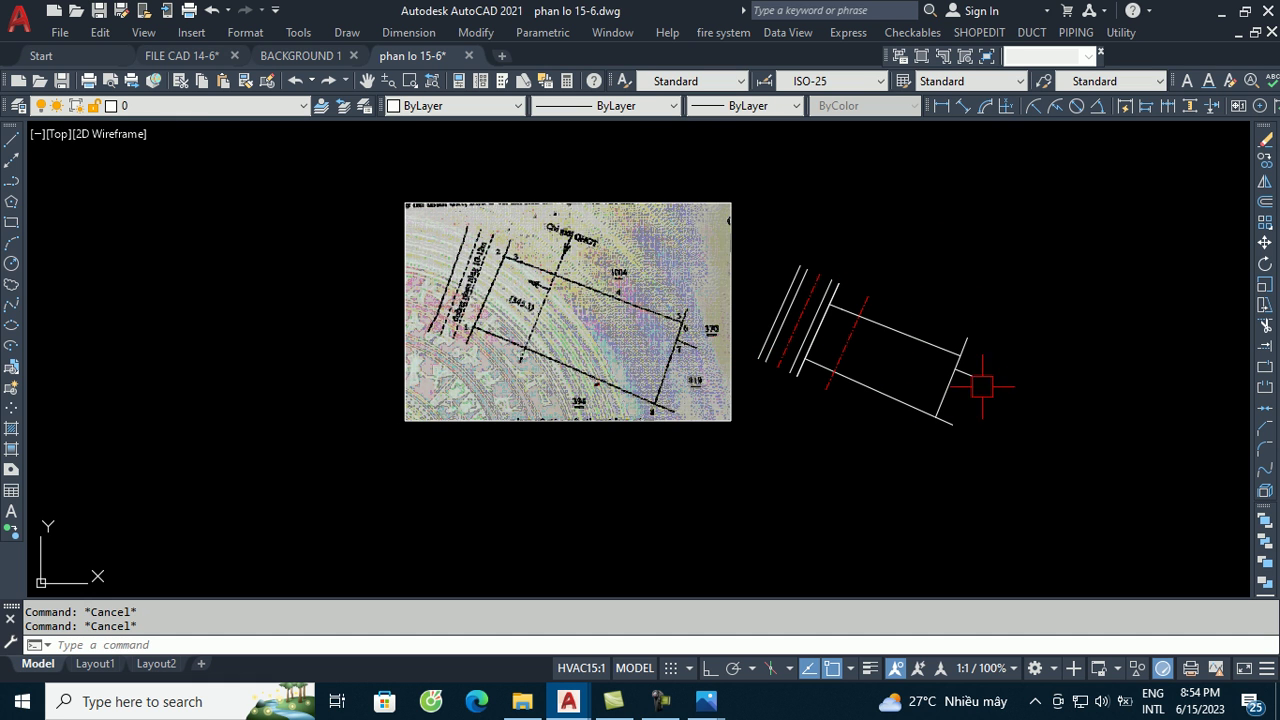
scroll(614, 345, "up", 3)
scroll(829, 371, "up", 2)
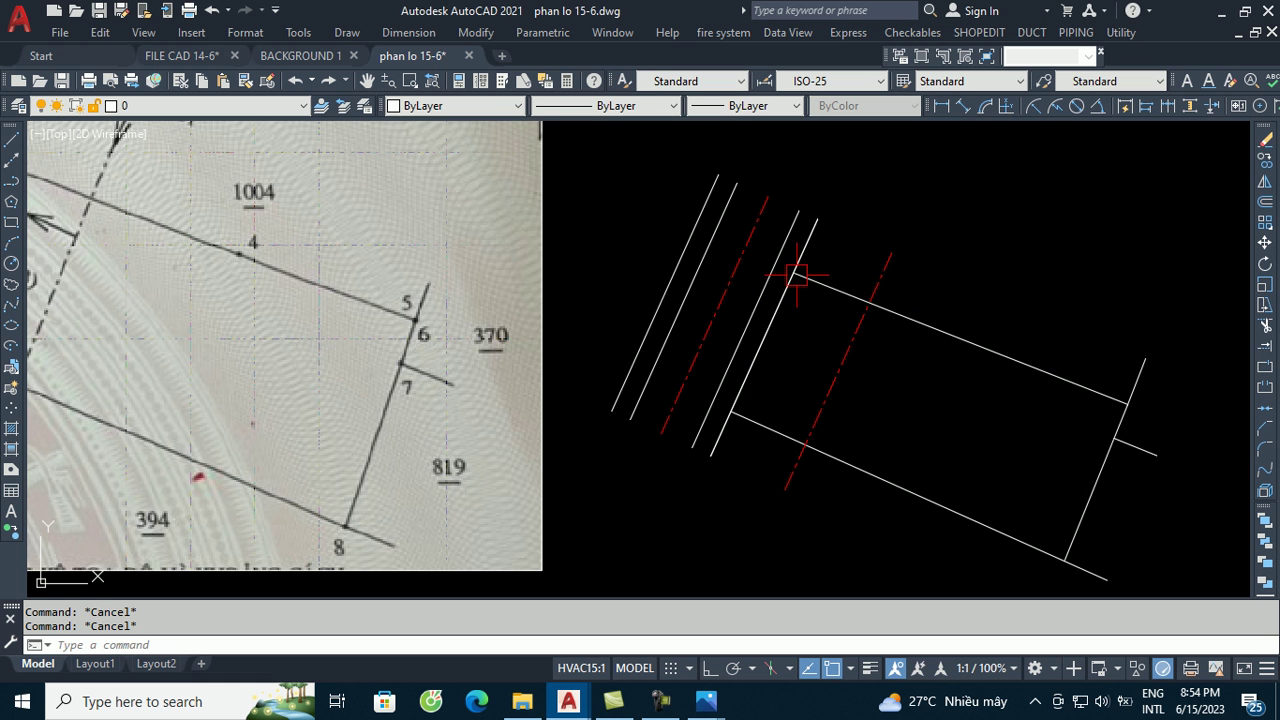
scroll(796, 273, "up", 2)
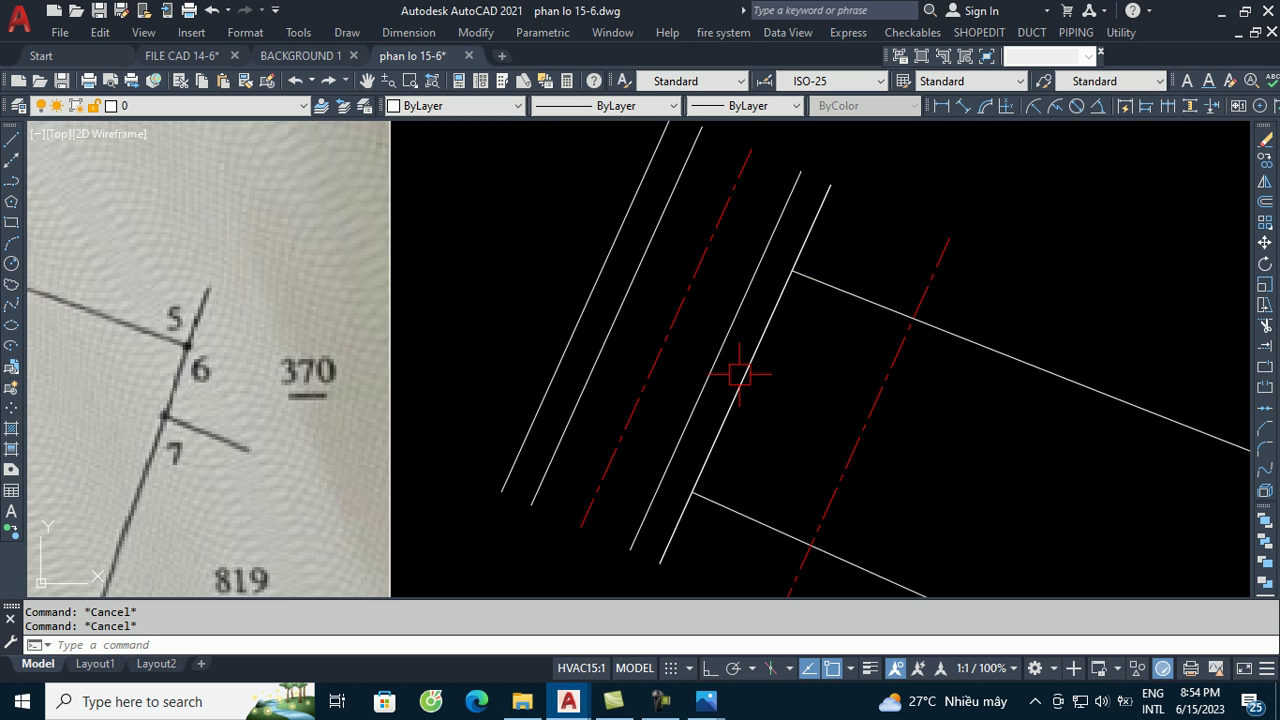
scroll(739, 374, "down", 2)
scroll(982, 393, "up", 1)
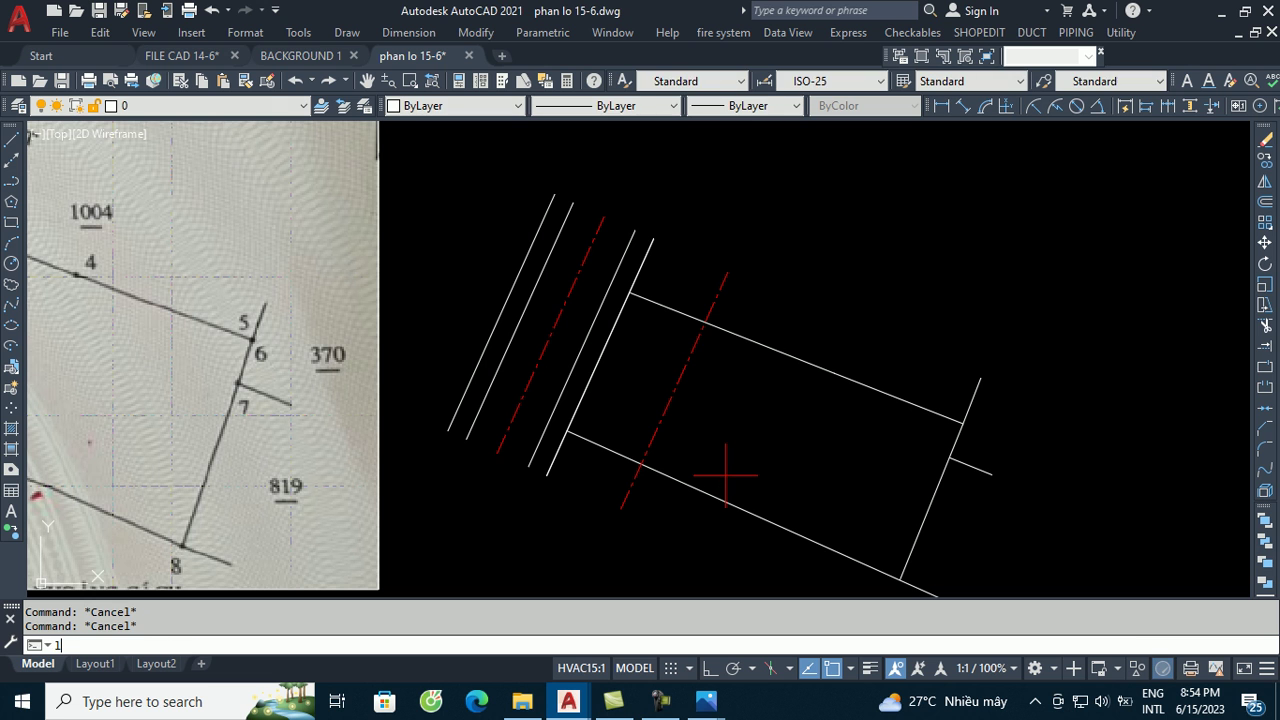
- Start the dividing line 10 units down the left edge from the plot's top-left corner
key("Return")
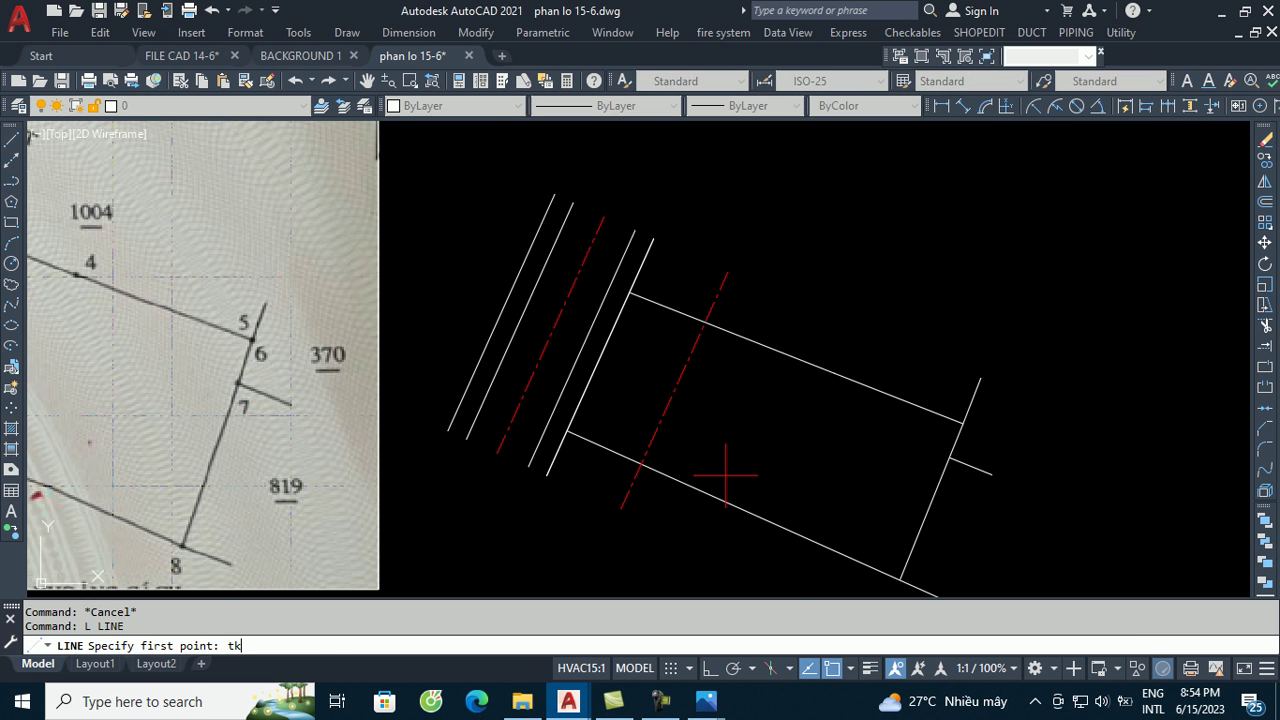
key("Return")
scroll(632, 358, "up", 2)
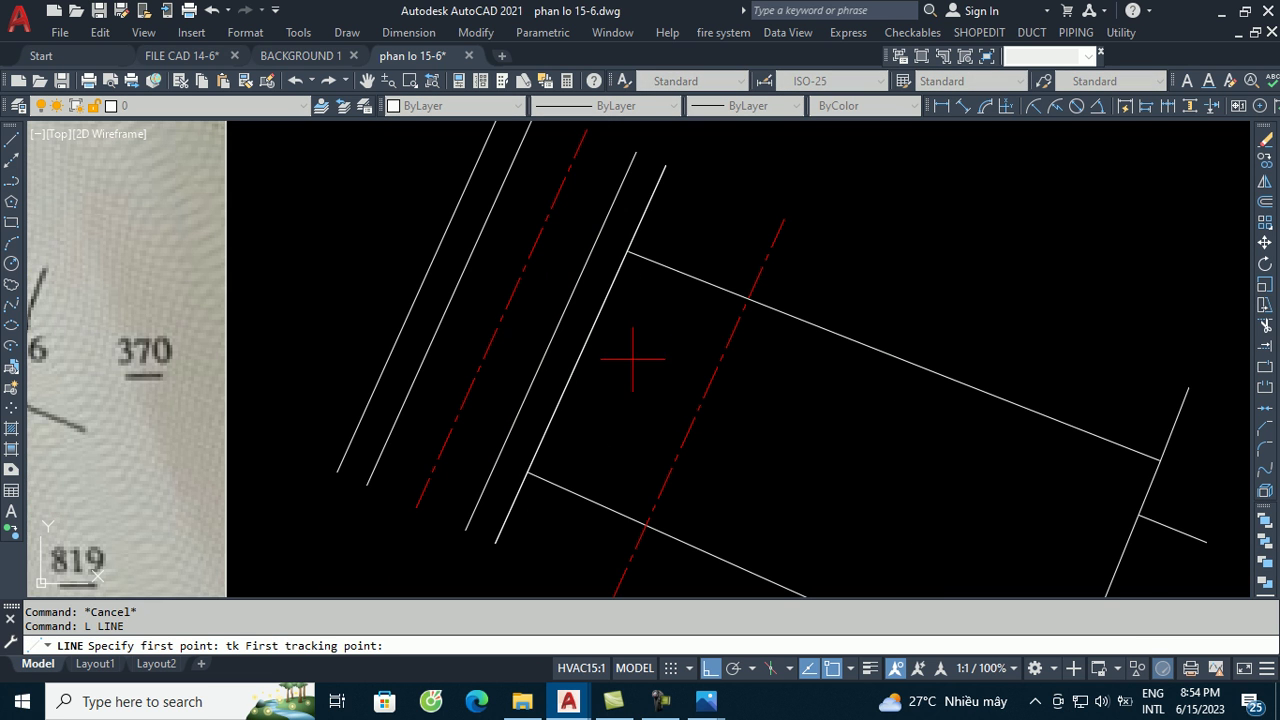
left_click(628, 252)
left_click(710, 668)
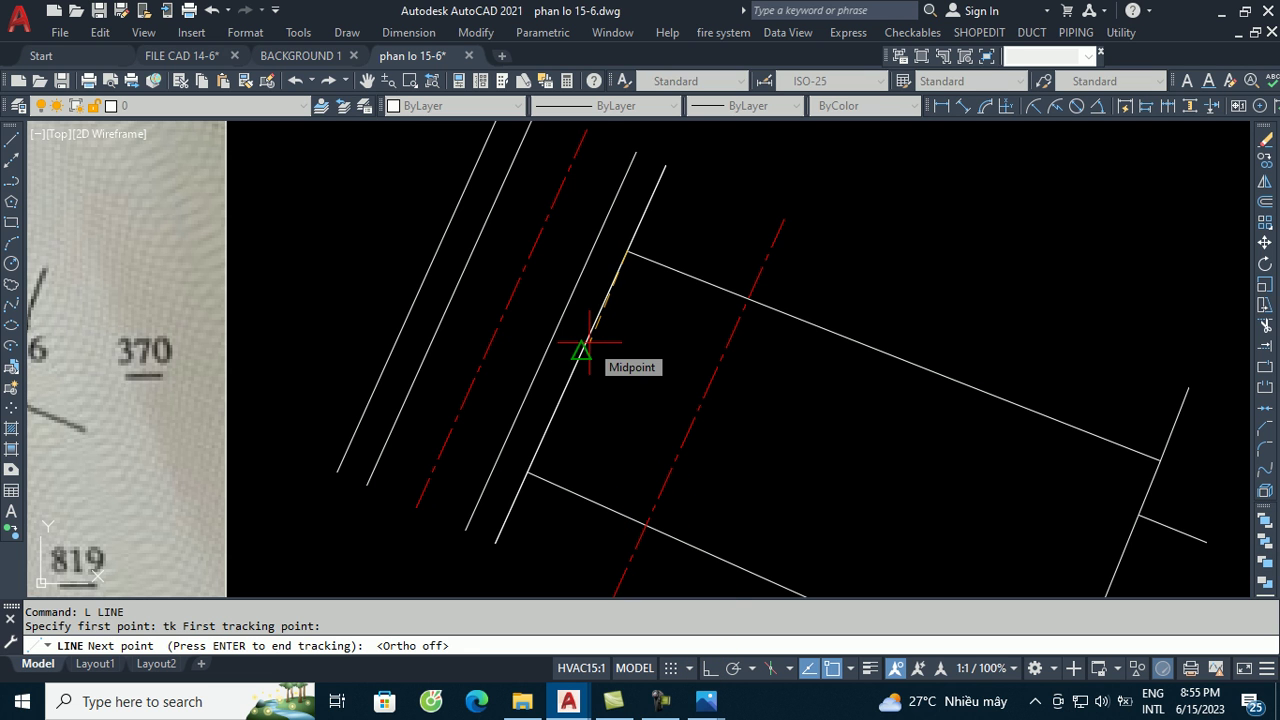
type("10")
key("Return")
key("Return")
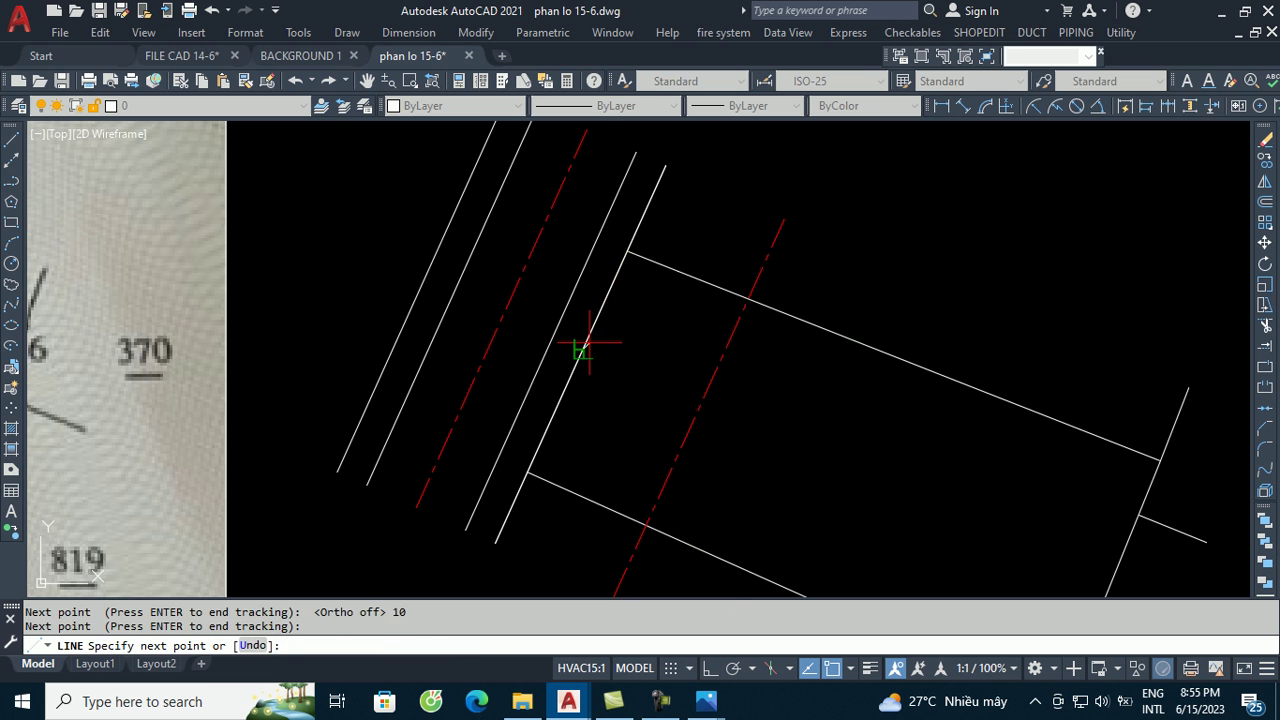
scroll(622, 295, "down", 2)
scroll(863, 394, "up", 2)
scroll(837, 421, "down", 2)
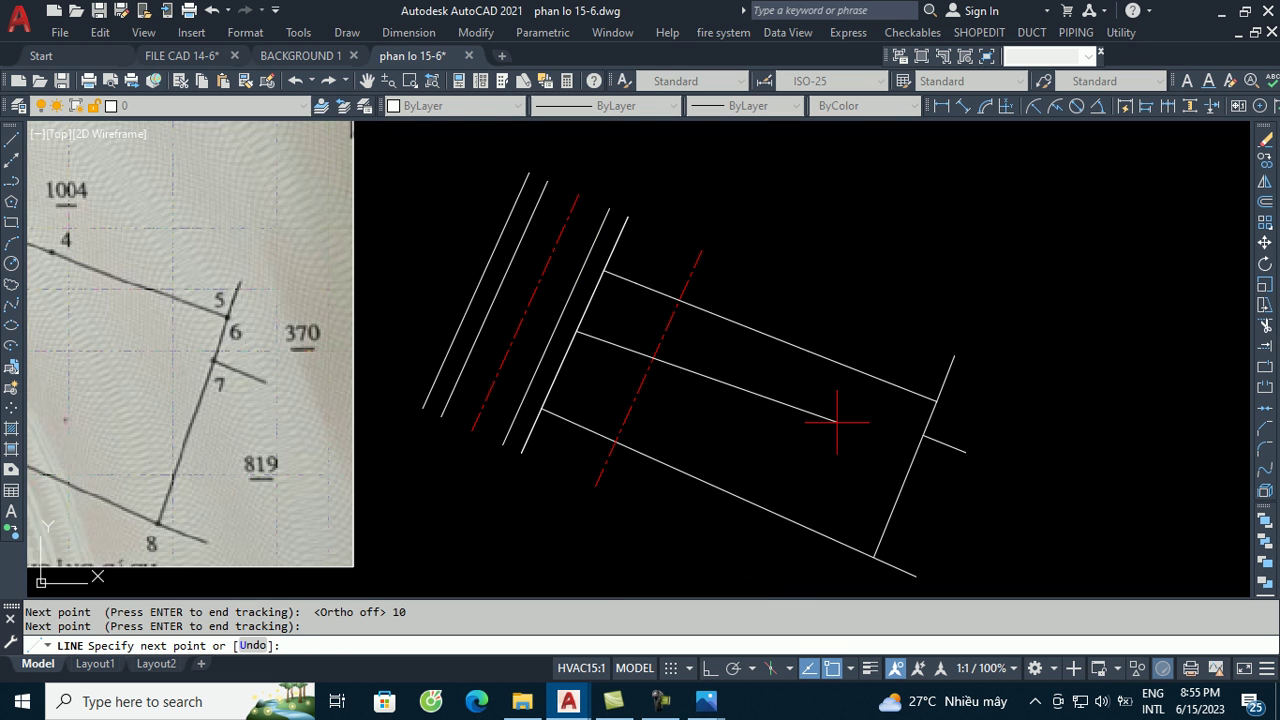
type("tk")
- End the dividing line 11 units down the right edge from the top-right corner
key("Return")
scroll(884, 414, "up", 2)
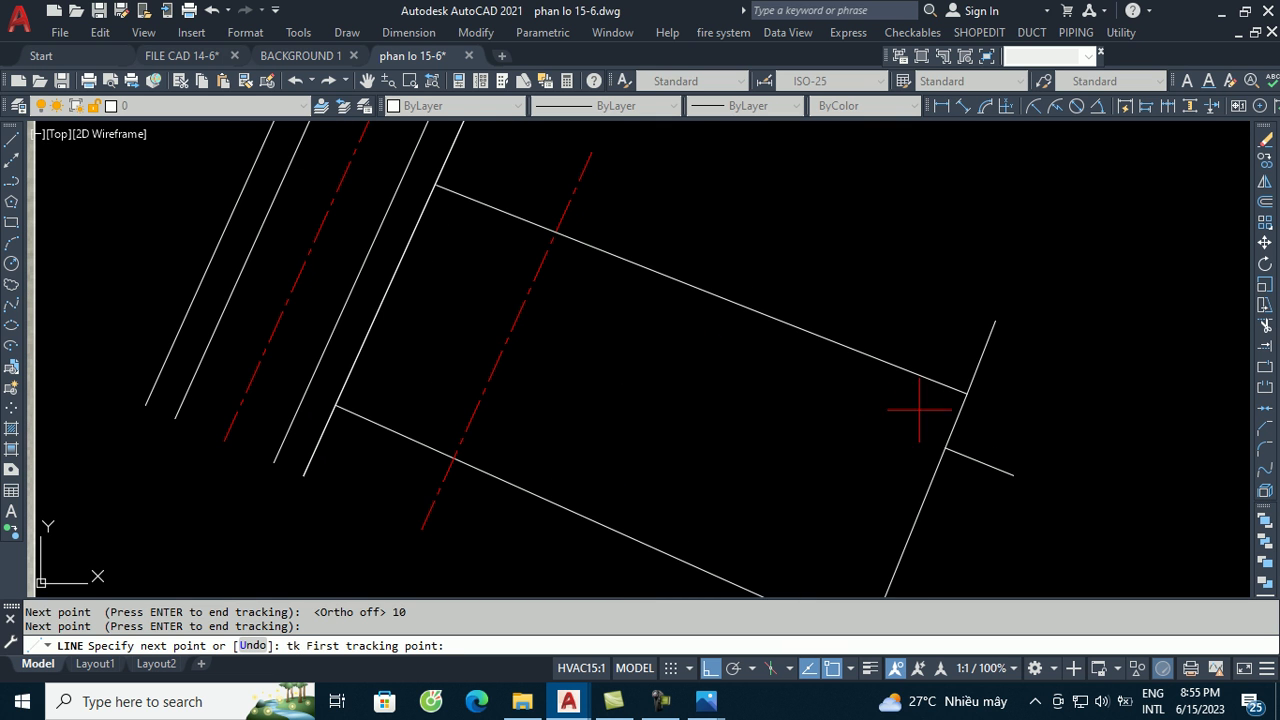
scroll(966, 394, "up", 4)
scroll(971, 369, "up", 1)
left_click(975, 410)
scroll(965, 330, "down", 2)
left_click(709, 668)
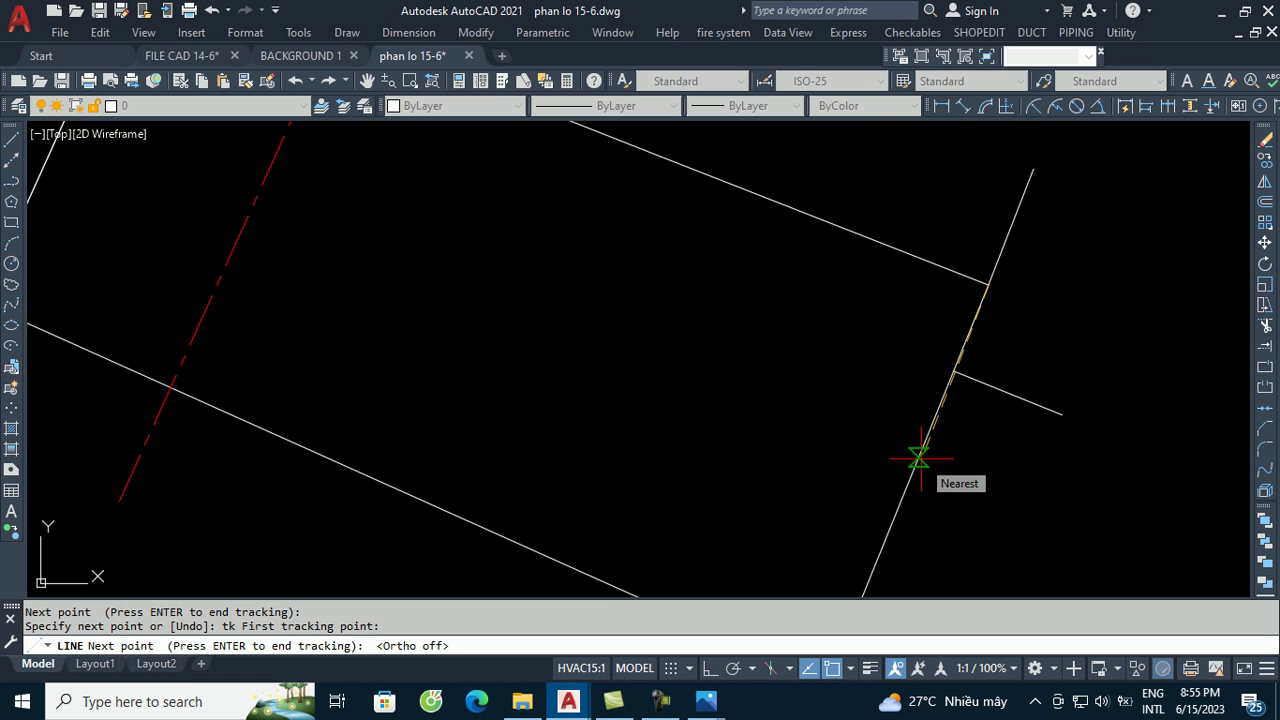
type("1")
key("Return")
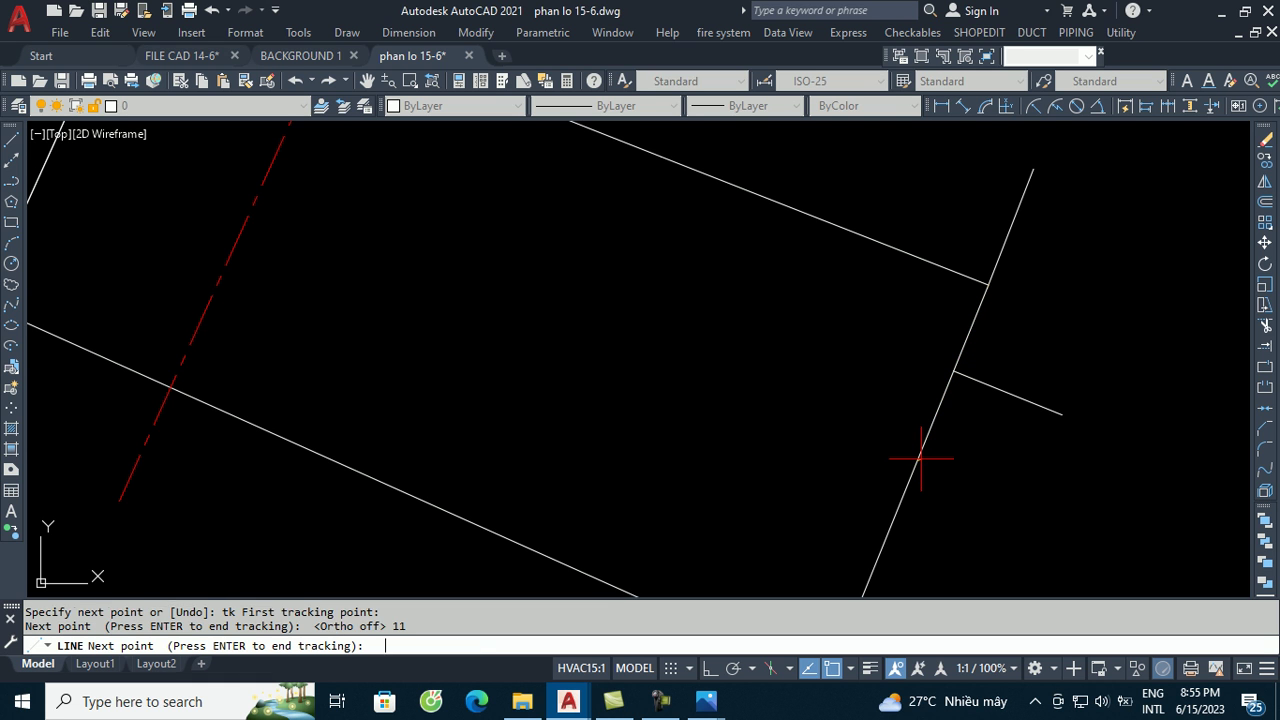
key("Return")
scroll(800, 350, "down", 2)
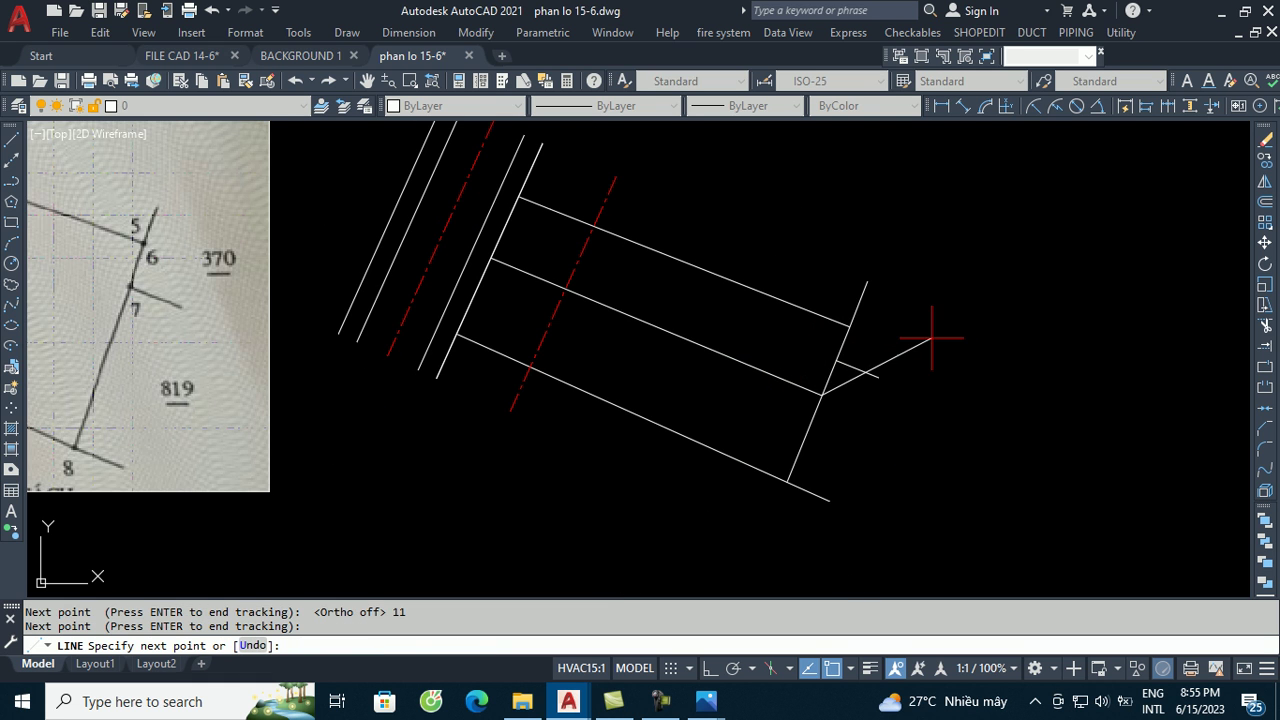
key("Return")
- Recentre the view on the plot and save phan lo 15-6.dwg
middle_click_drag(1020, 316, 1118, 384)
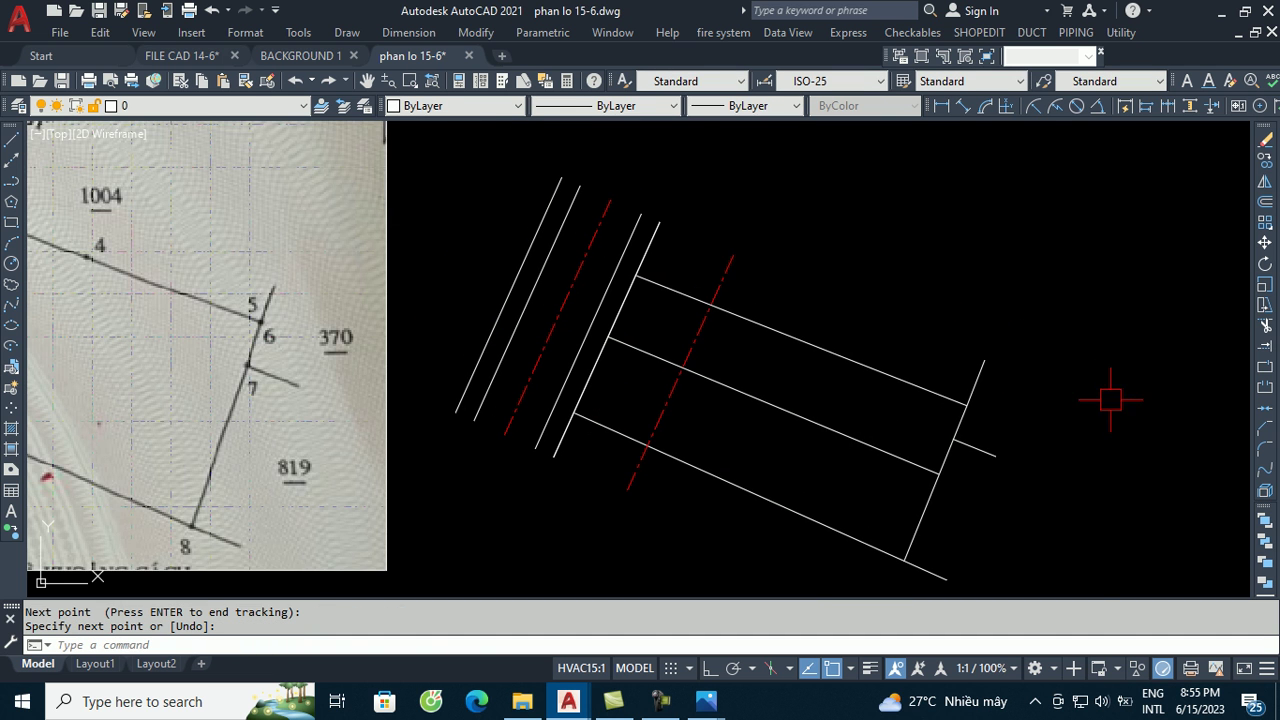
scroll(646, 326, "up", 2)
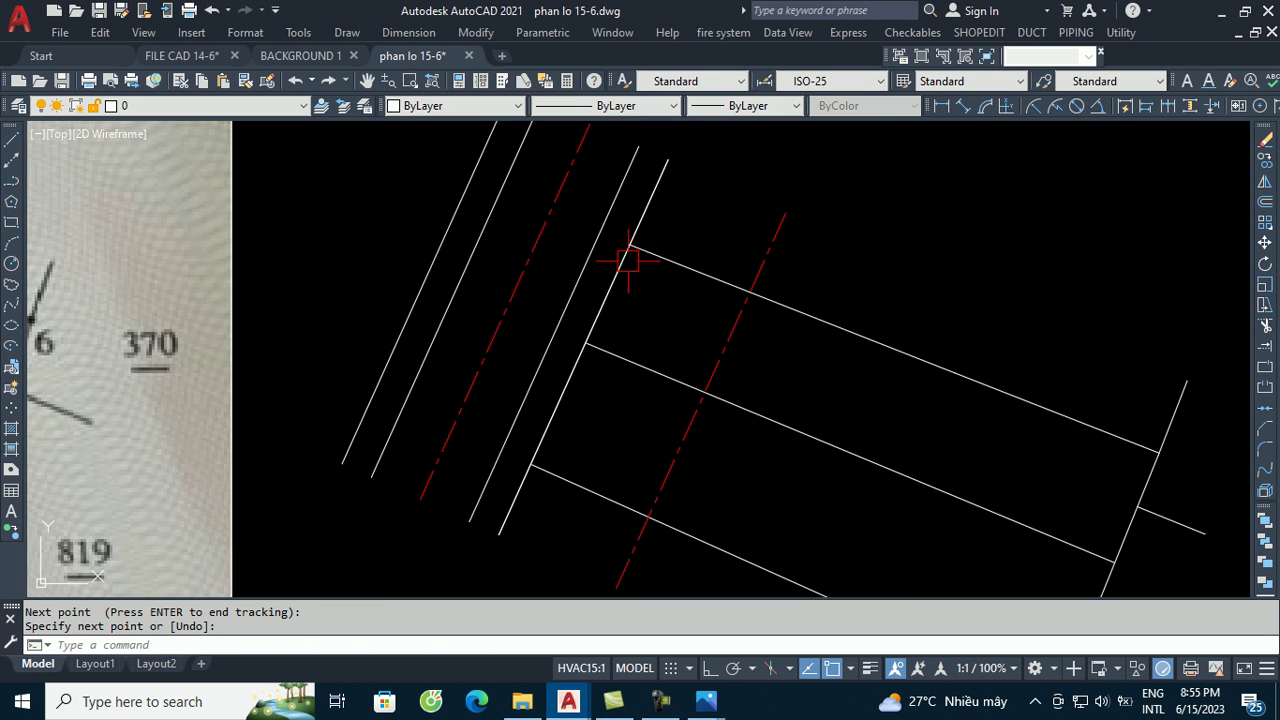
scroll(1116, 380, "down", 2)
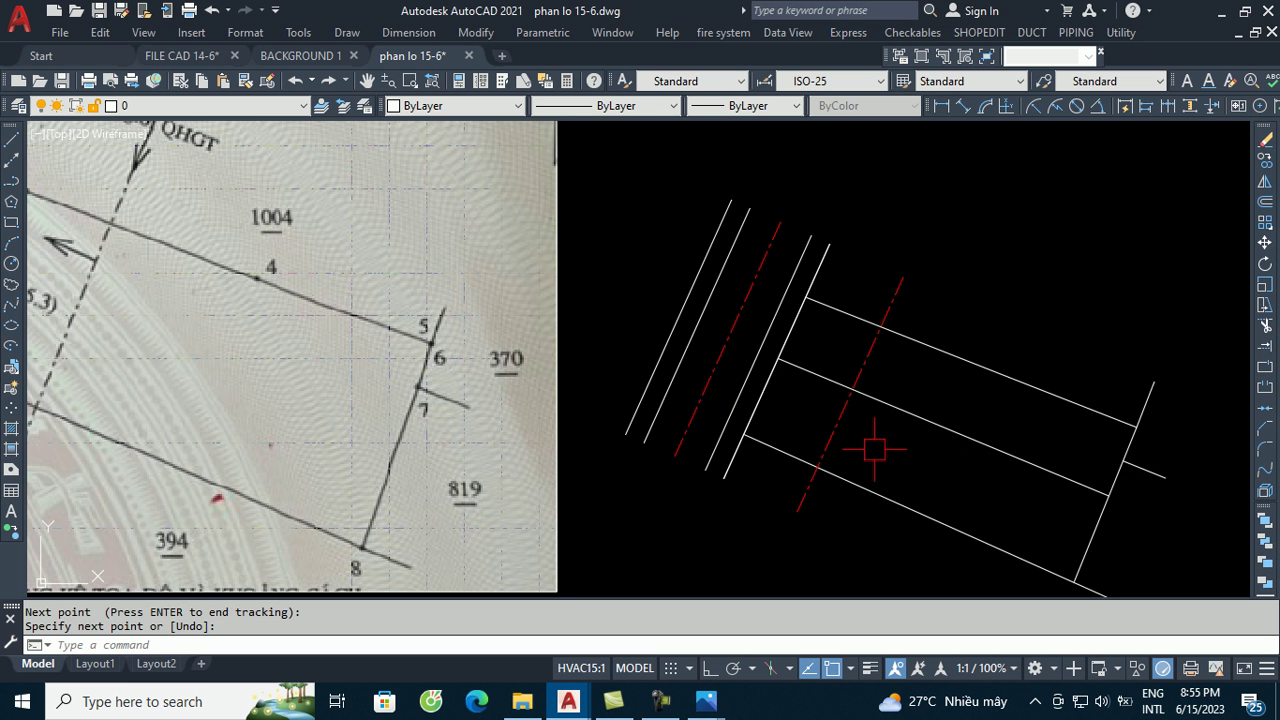
scroll(894, 363, "down", 2)
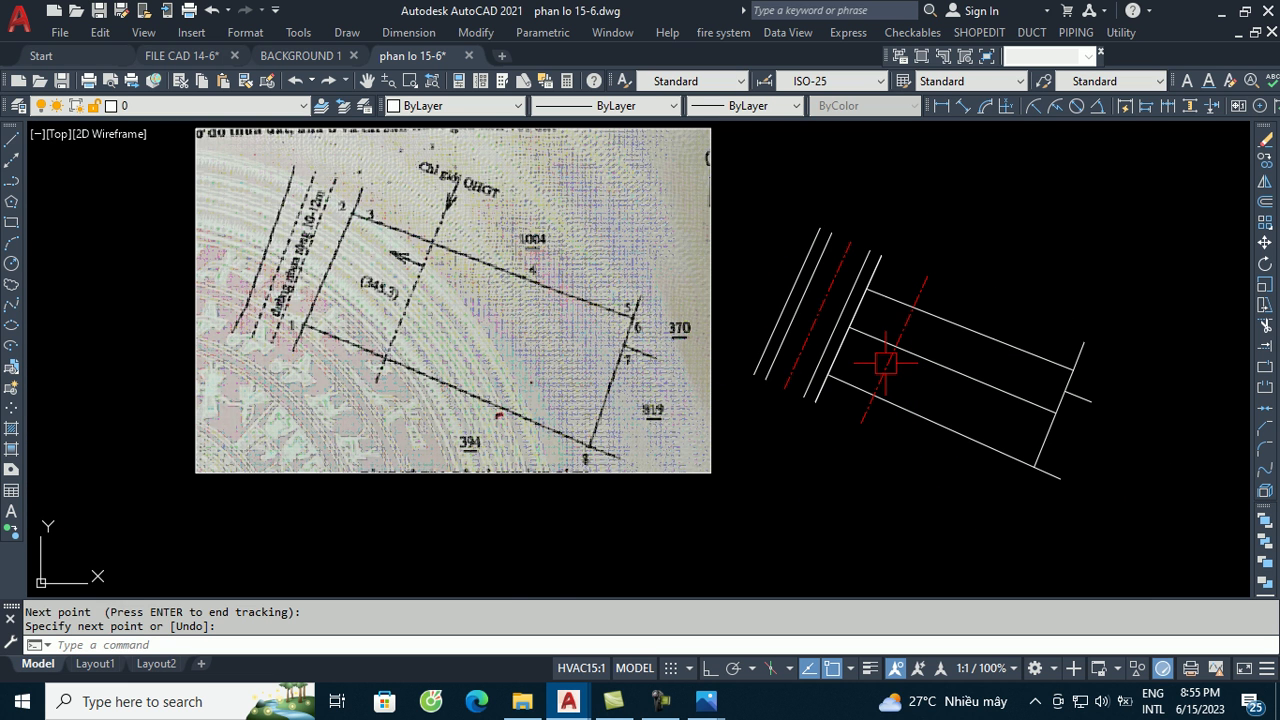
scroll(973, 354, "up", 2)
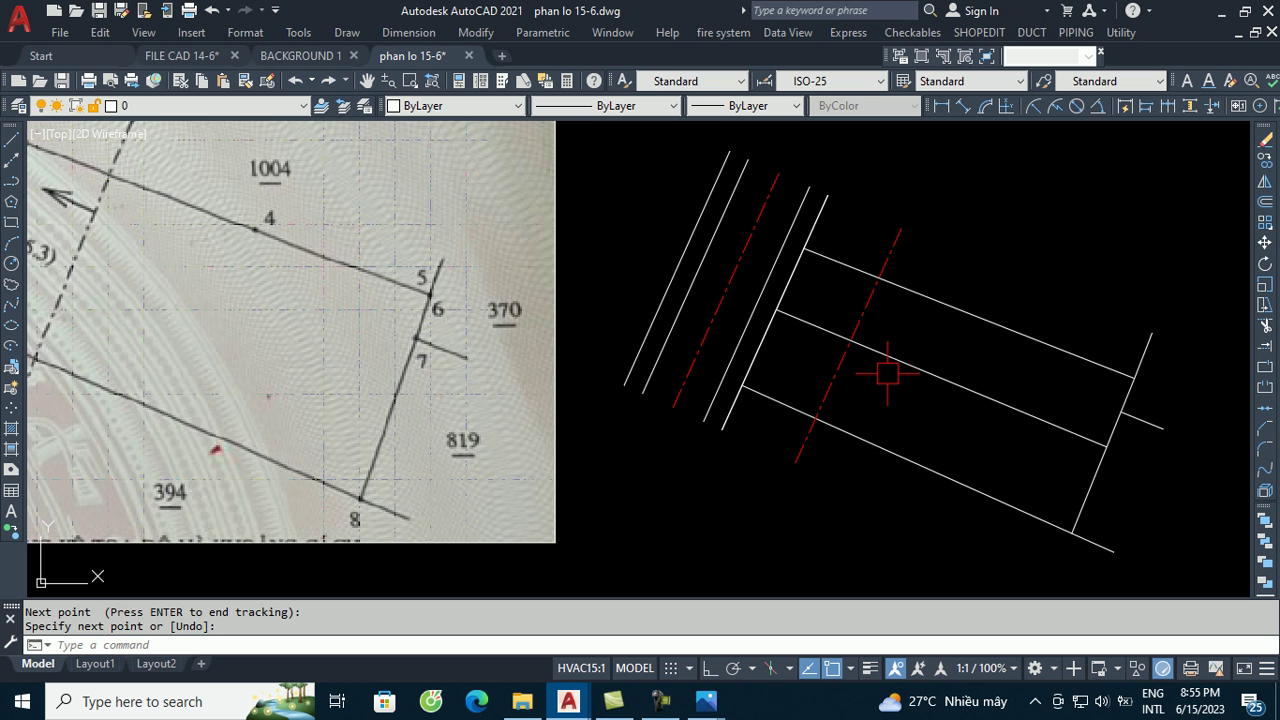
key("ctrl+s")
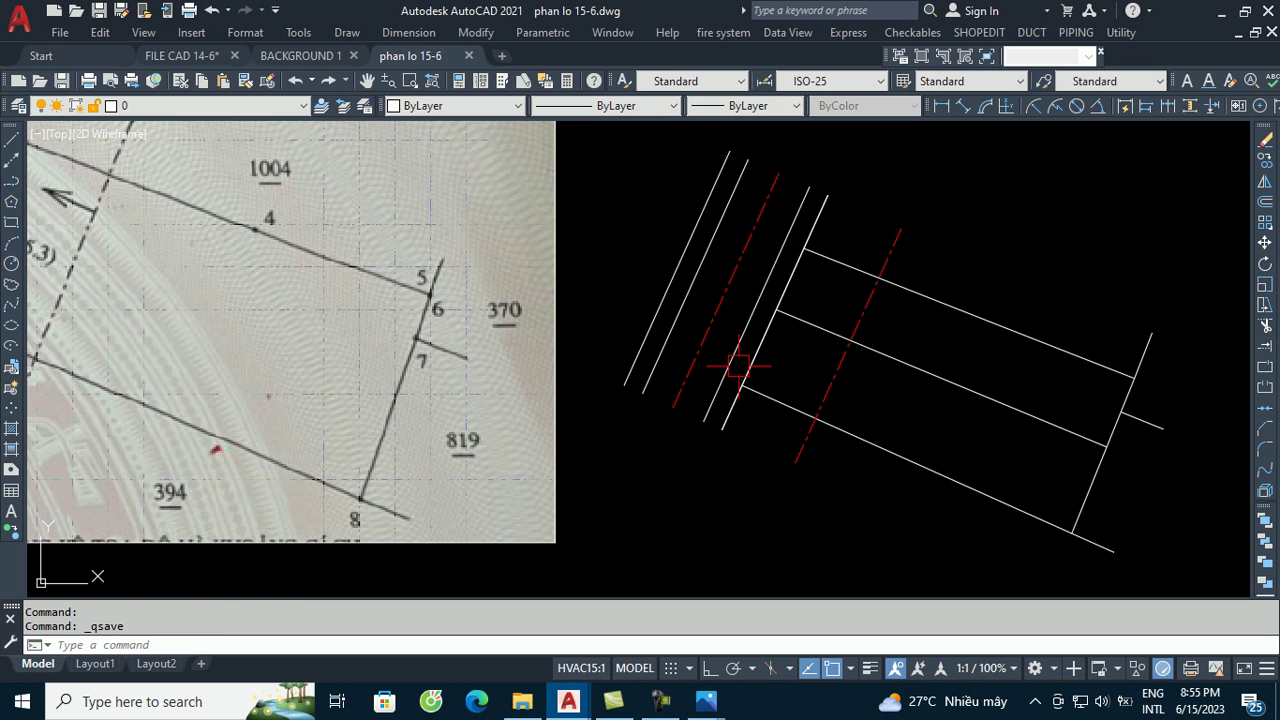
left_click(98, 10)
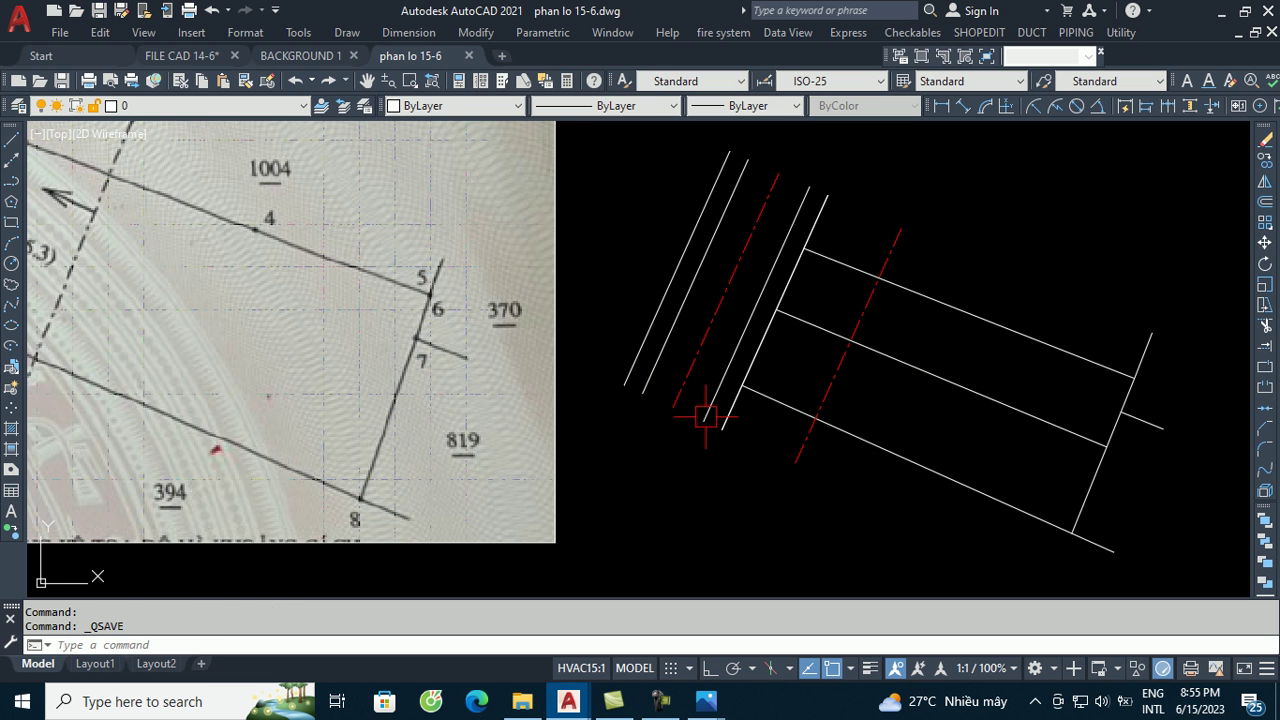
type("t")
- Create a multiline text box near the plot with text height 1.5
key("Return")
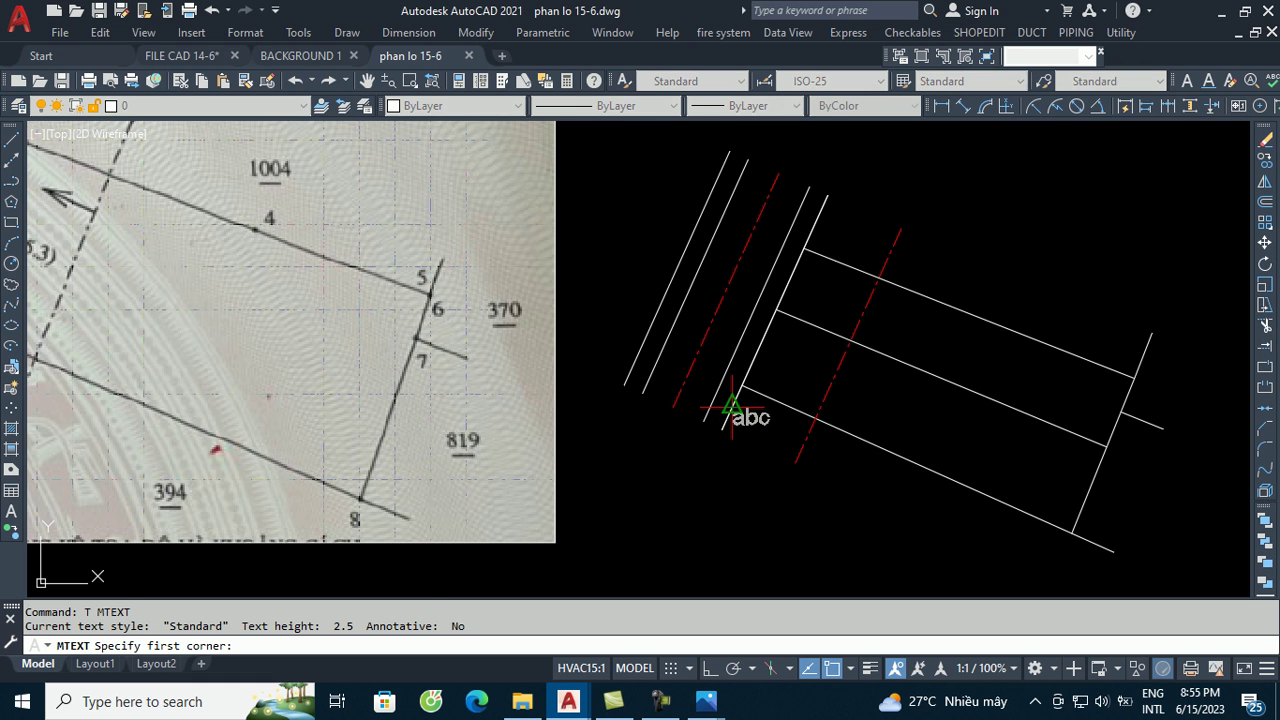
scroll(760, 422, "up", 1)
scroll(752, 416, "up", 1)
scroll(750, 416, "up", 1)
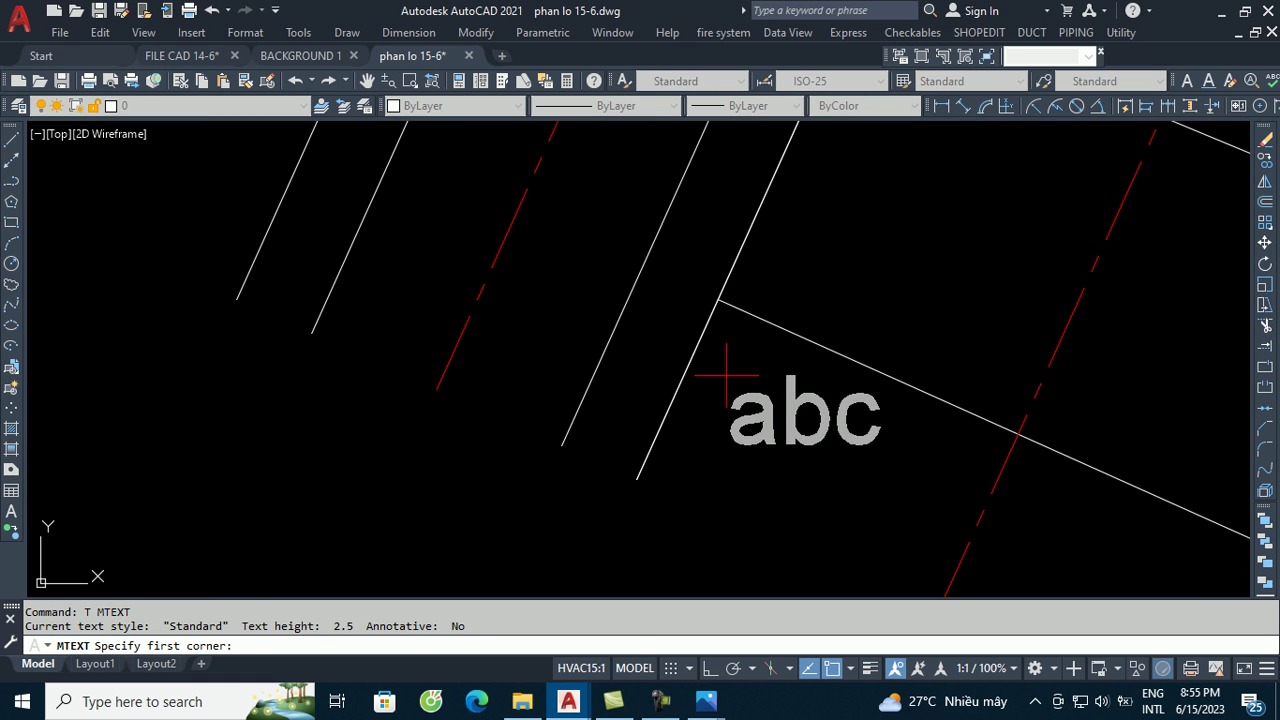
left_click(725, 367)
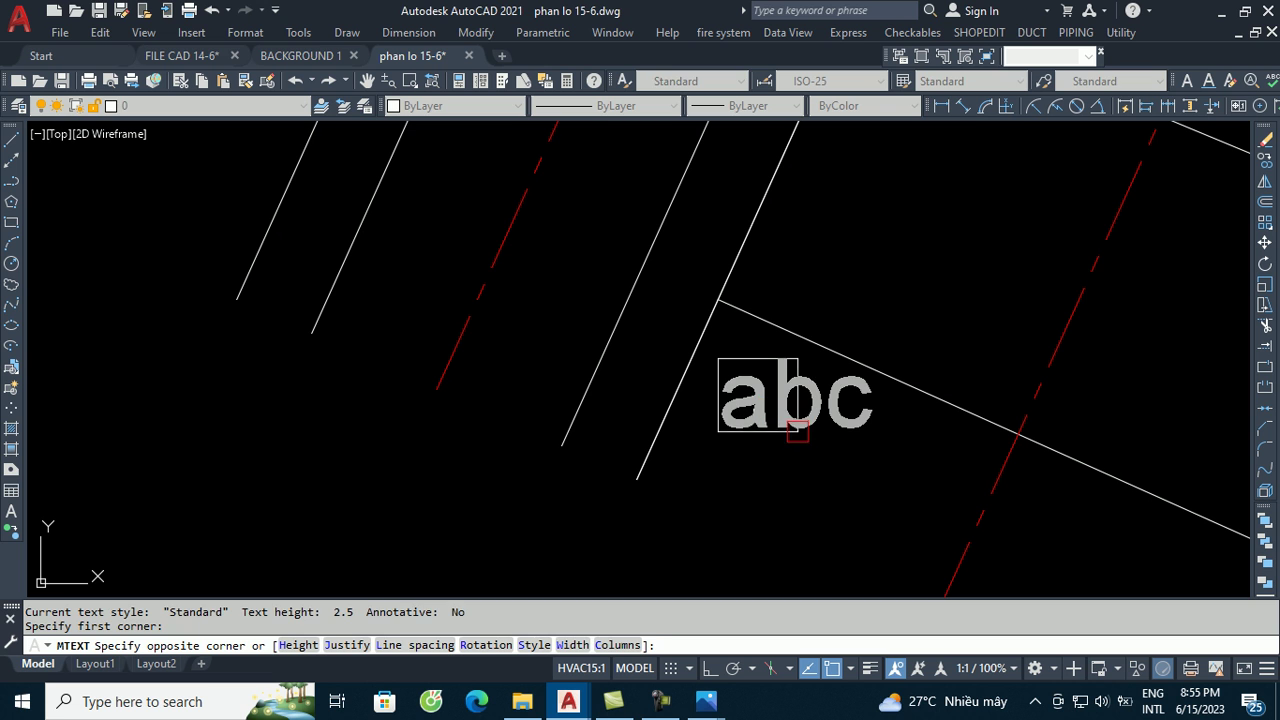
left_click(797, 432)
left_click(678, 248)
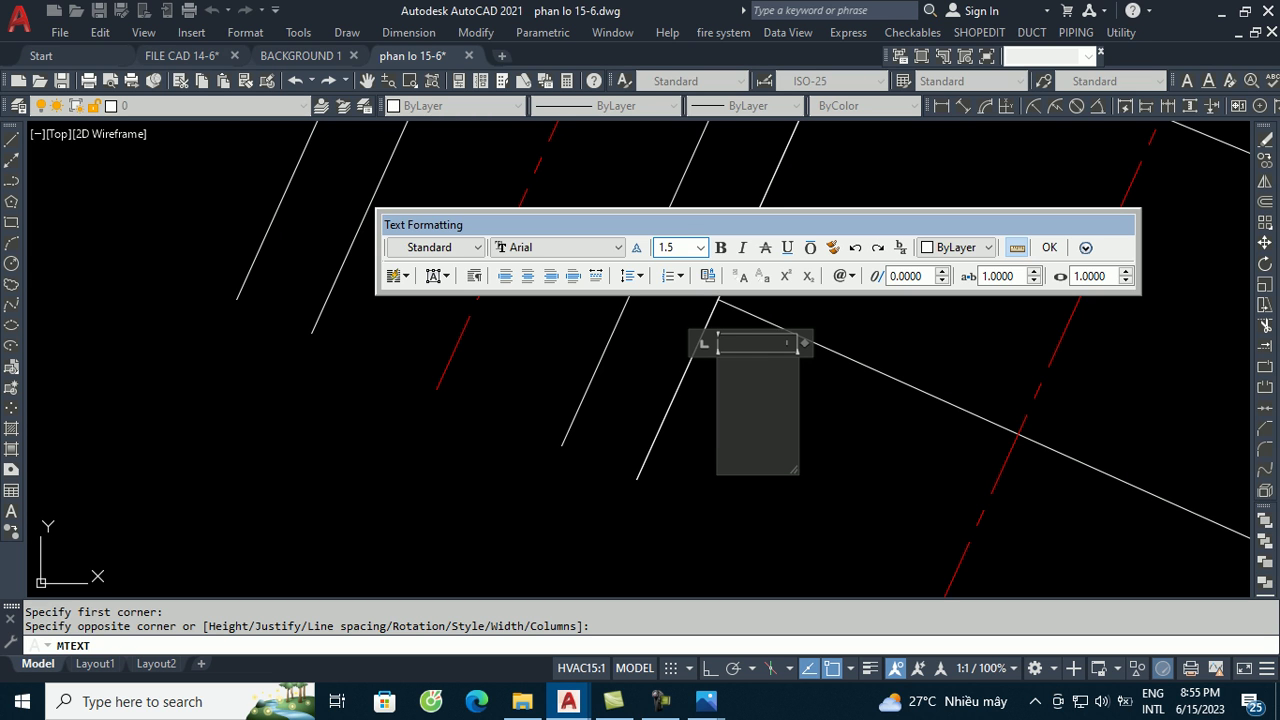
left_click(678, 248)
- Enter the label text 1 and move it up toward the parcel corner
left_click(726, 386)
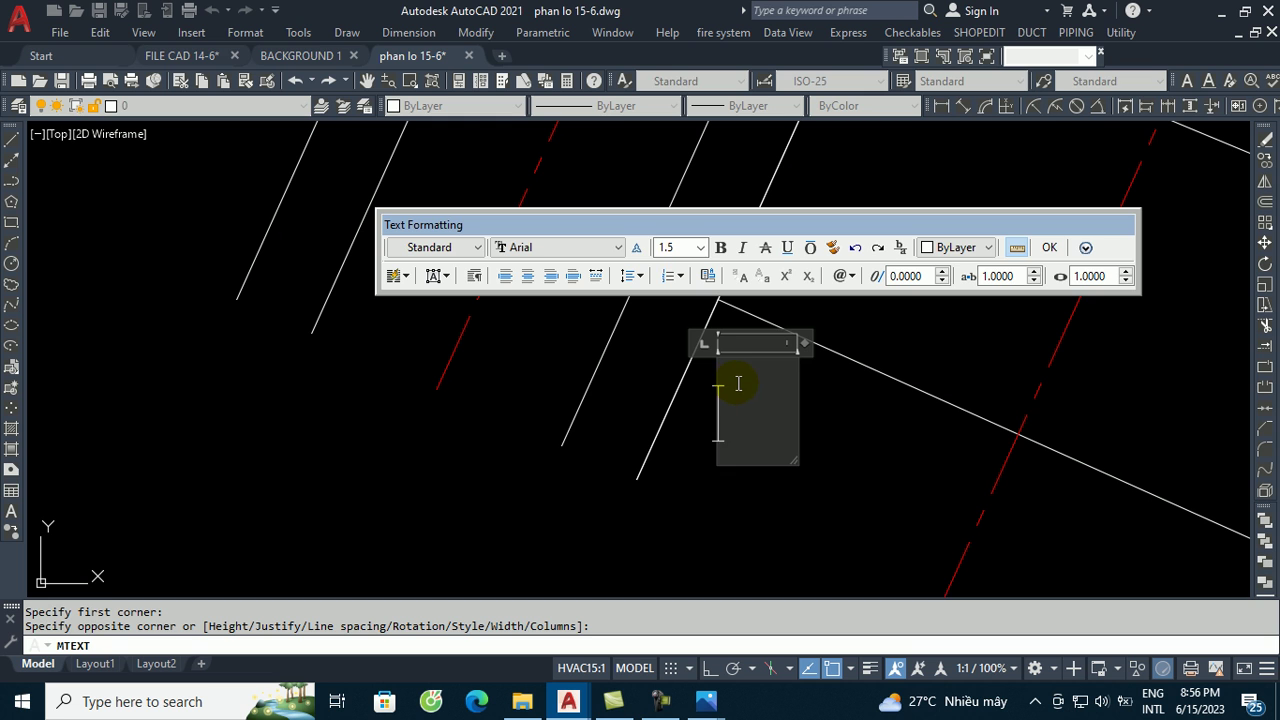
type("1")
left_click(688, 466)
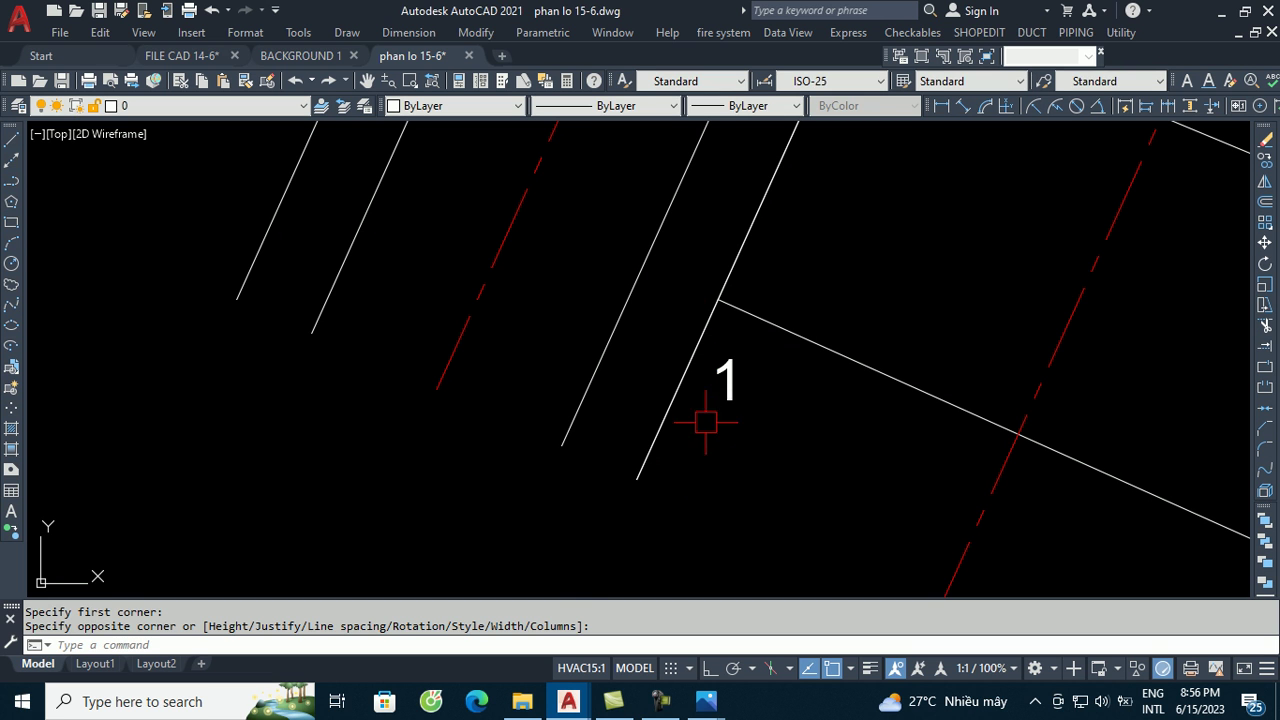
left_click(727, 380)
mouse_move(733, 396)
left_mouse_down()
mouse_move(728, 304)
mouse_move(682, 302)
mouse_move(698, 296)
left_mouse_up()
- Place the 1 label beside the parcel corner and make it yellow
middle_click_drag(683, 262, 585, 368)
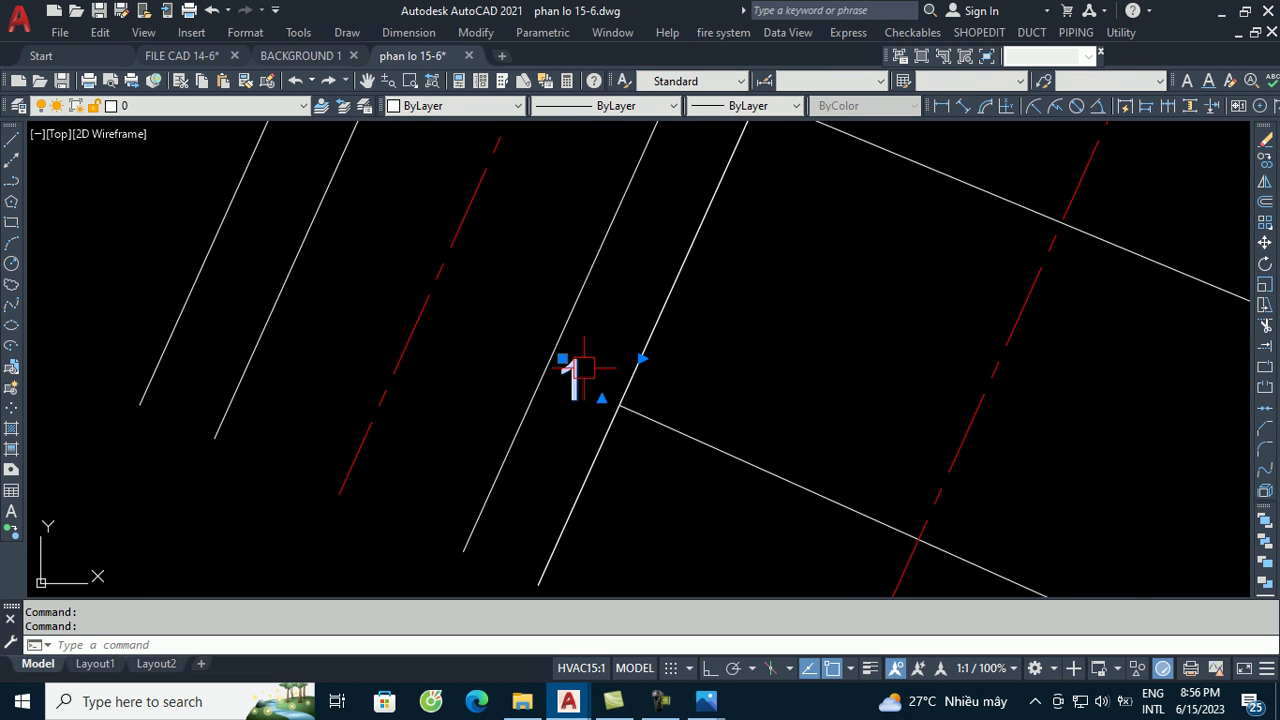
left_click(456, 108)
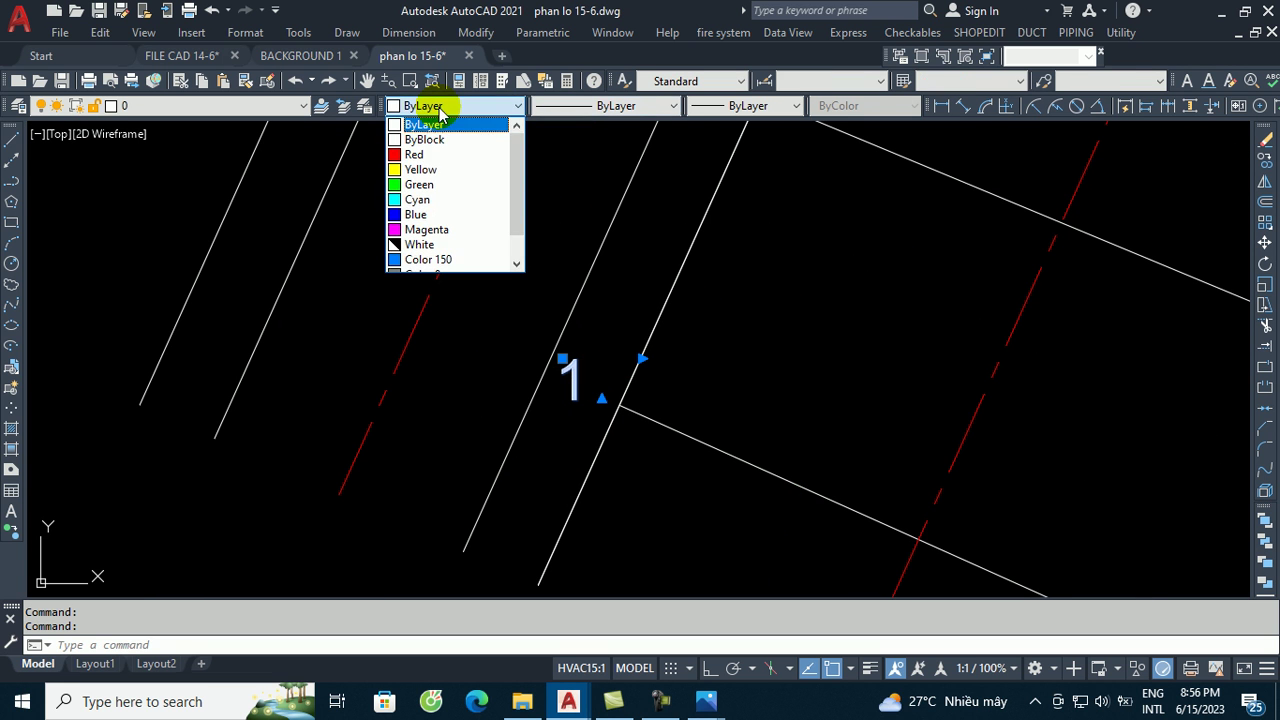
left_click(442, 167)
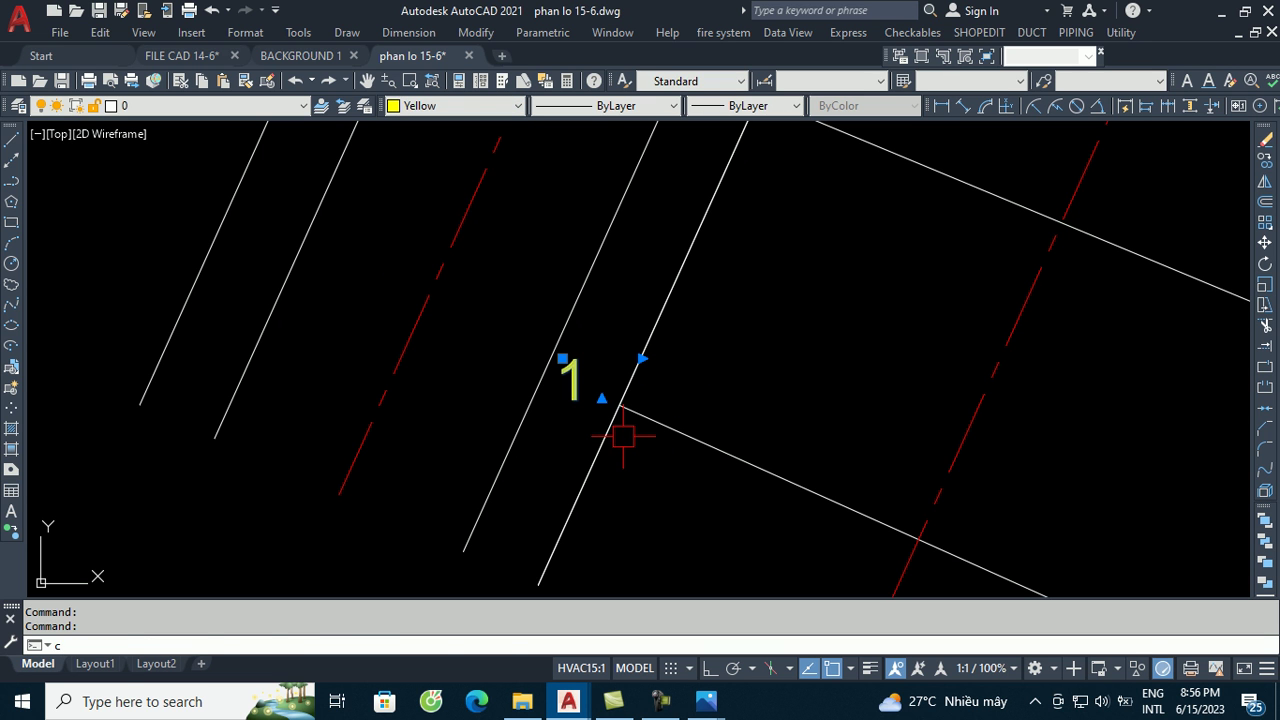
- Copy the yellow 1 label to the other parcel corner points
type("o")
key("Return")
left_click(570, 392)
scroll(585, 430, "down", 5)
scroll(600, 425, "up", 2)
scroll(634, 357, "up", 3)
scroll(608, 351, "down", 3)
scroll(654, 294, "up", 5)
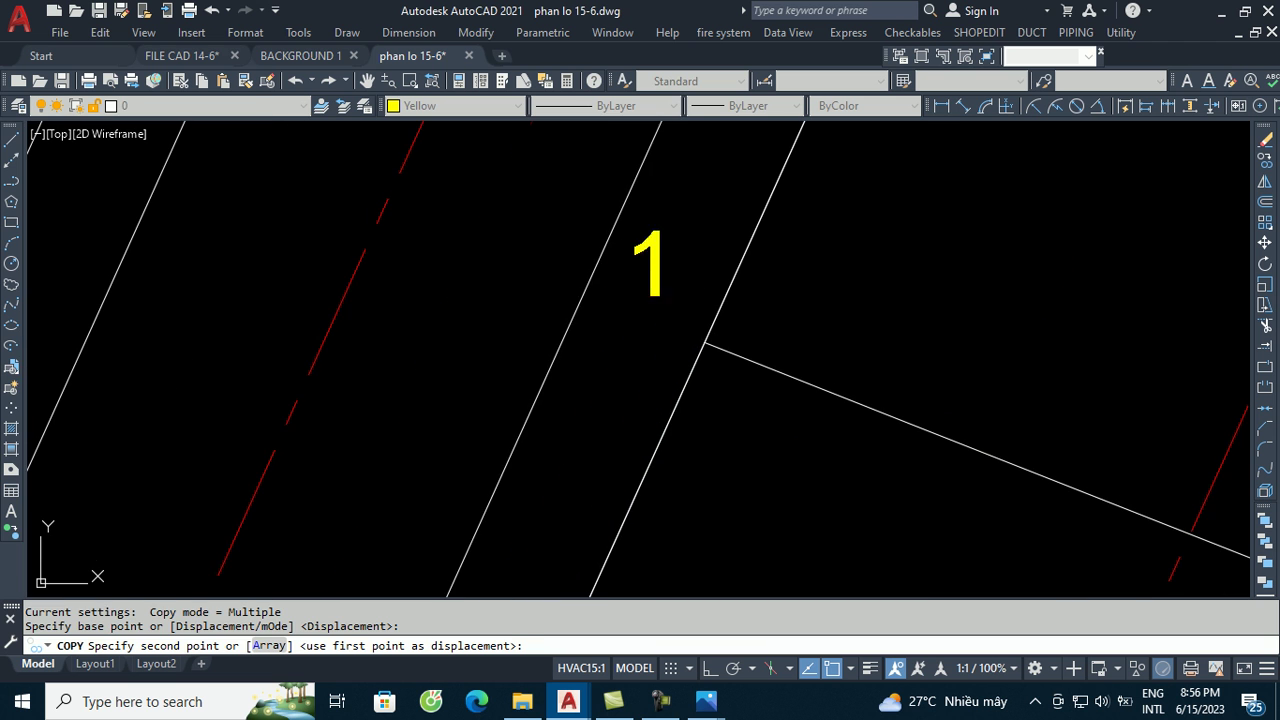
left_click(715, 312)
scroll(749, 314, "down", 2)
scroll(805, 323, "down", 3)
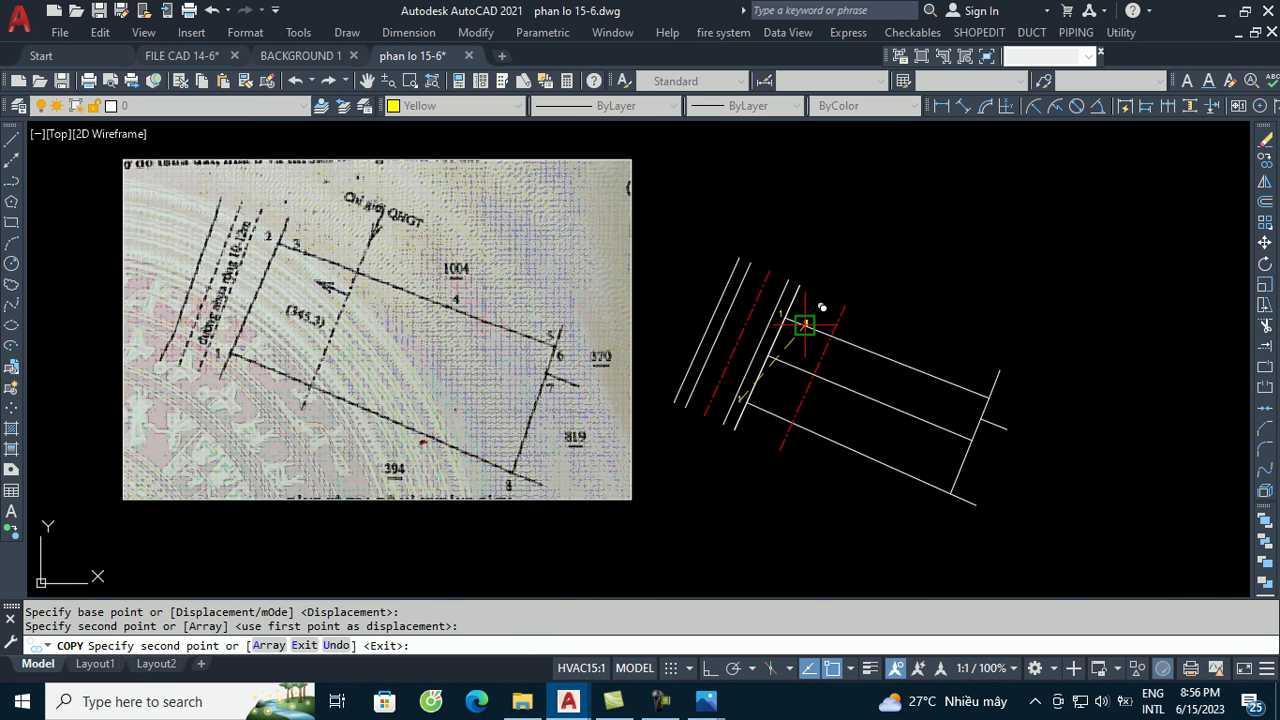
scroll(815, 295, "up", 5)
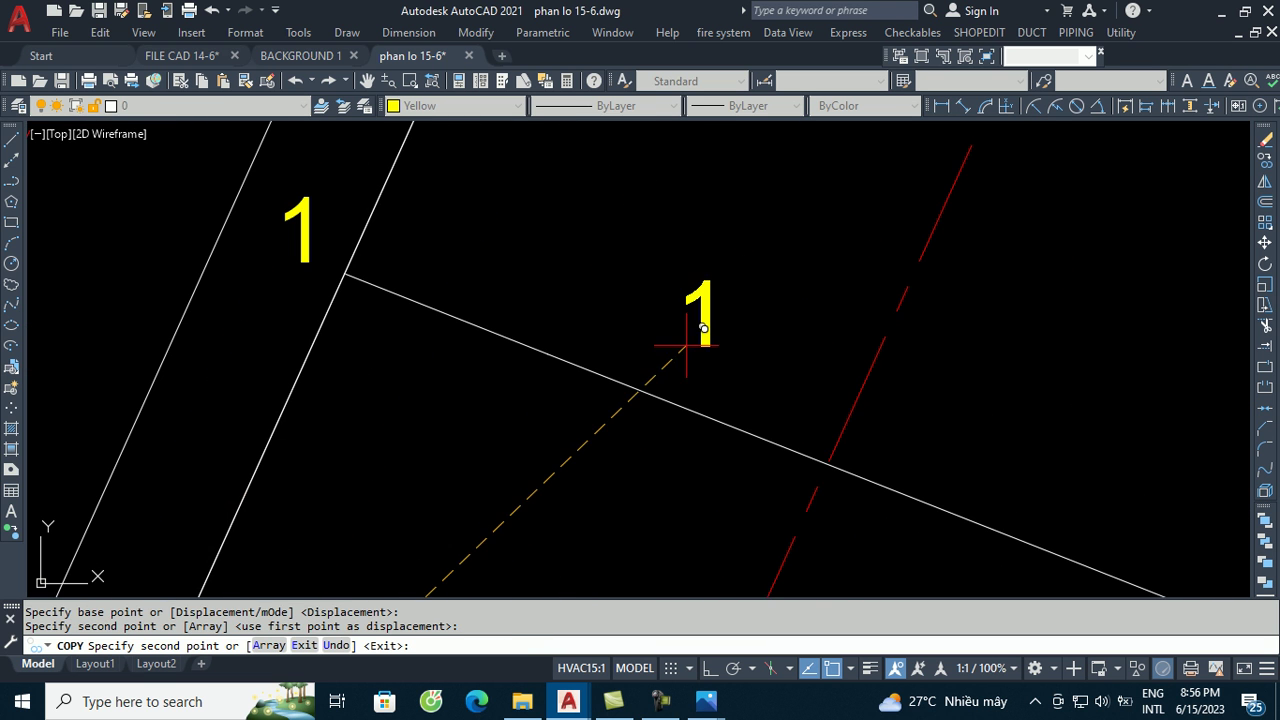
left_click(677, 345)
scroll(690, 320, "down", 5)
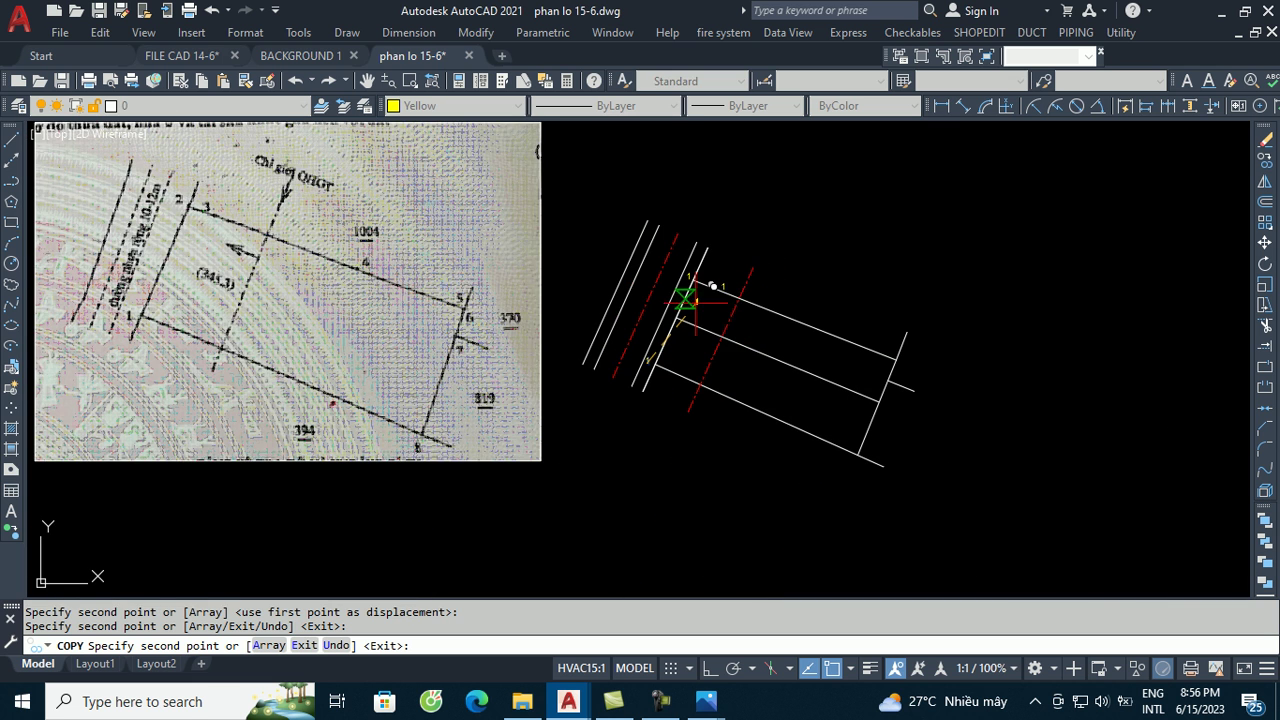
scroll(462, 280, "up", 3)
scroll(563, 257, "down", 3)
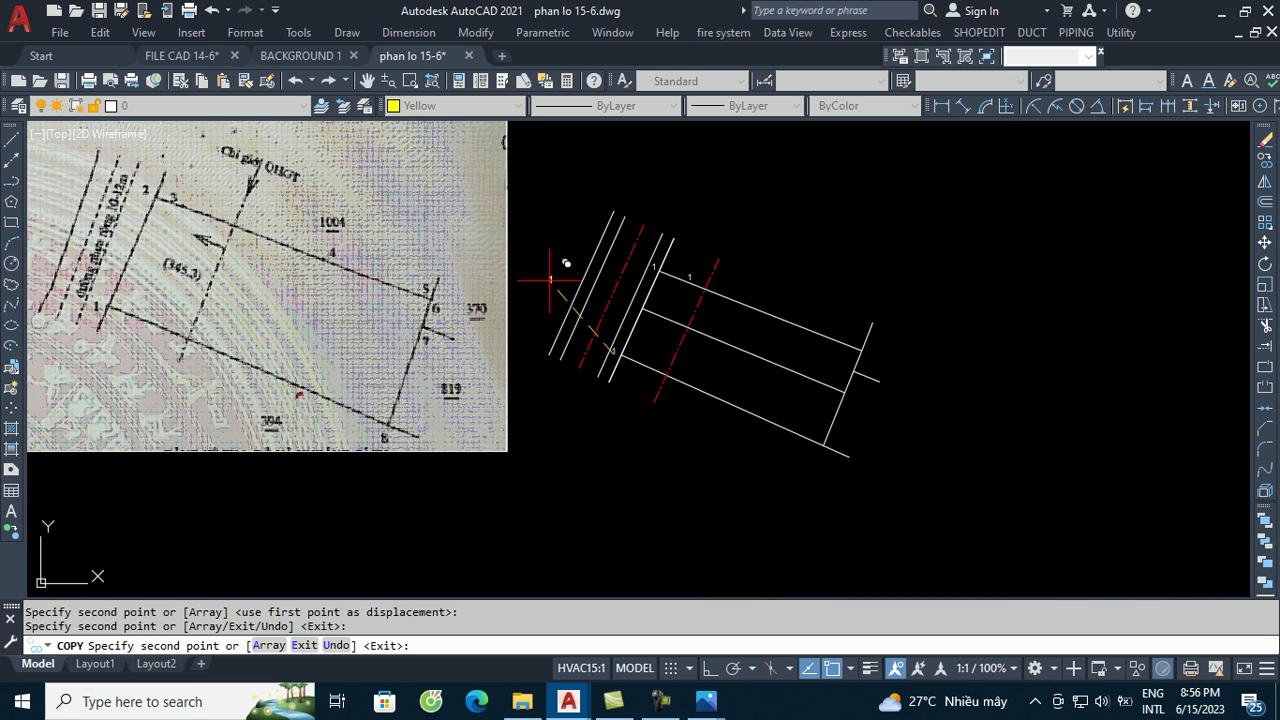
scroll(834, 314, "up", 5)
scroll(745, 300, "up", 2)
left_click(684, 270)
scroll(890, 285, "down", 3)
scroll(900, 286, "up", 5)
scroll(896, 371, "up", 2)
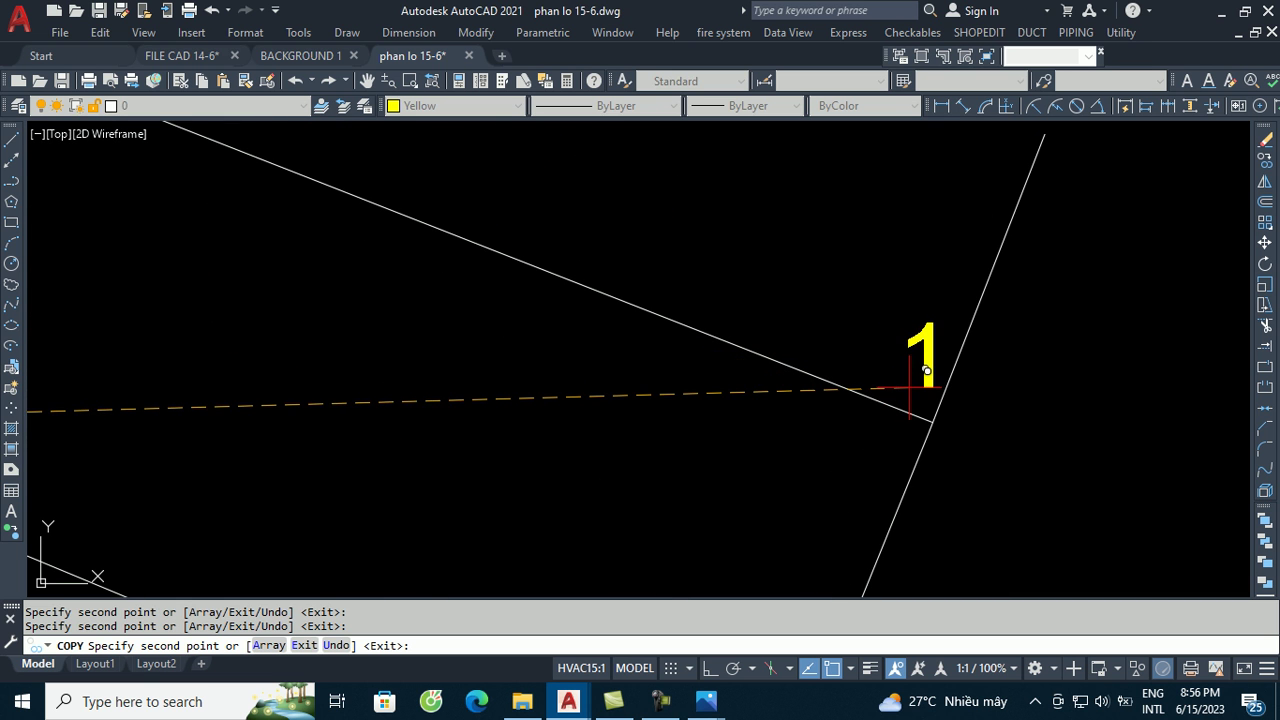
scroll(1057, 243, "down", 4)
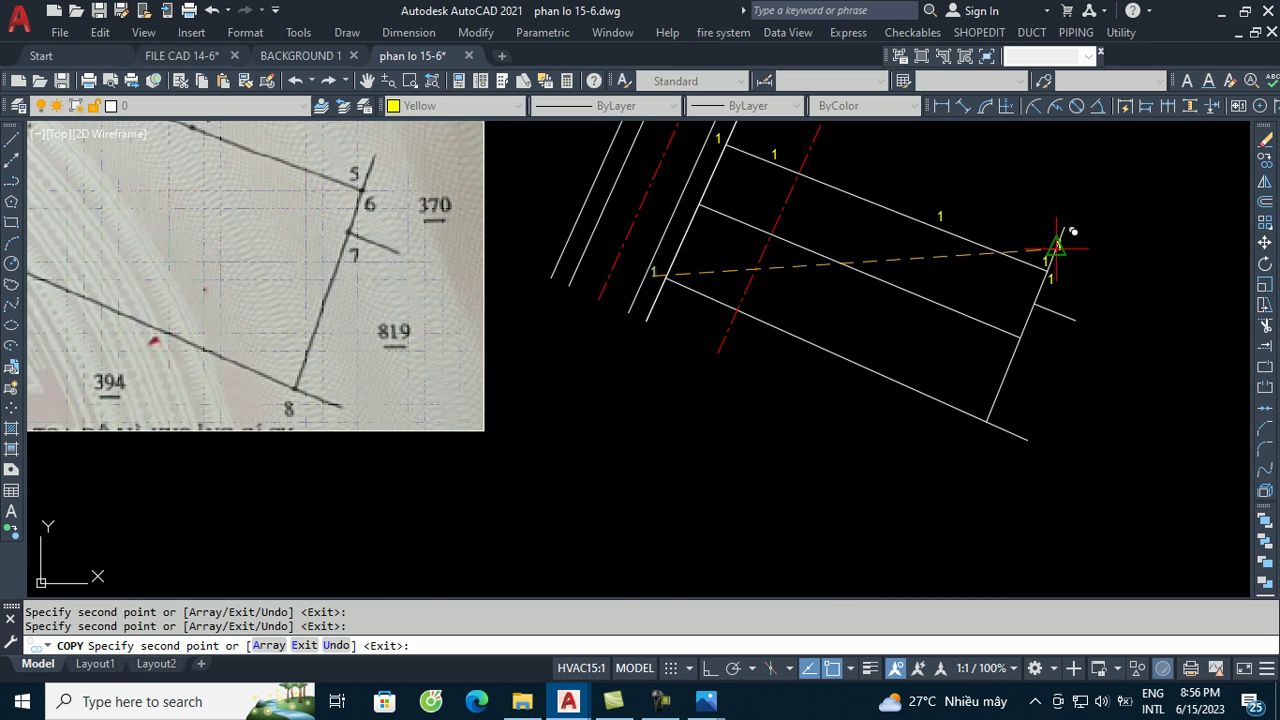
scroll(1020, 300, "up", 3)
scroll(1040, 240, "up", 2)
scroll(1060, 248, "down", 3)
scroll(964, 420, "up", 2)
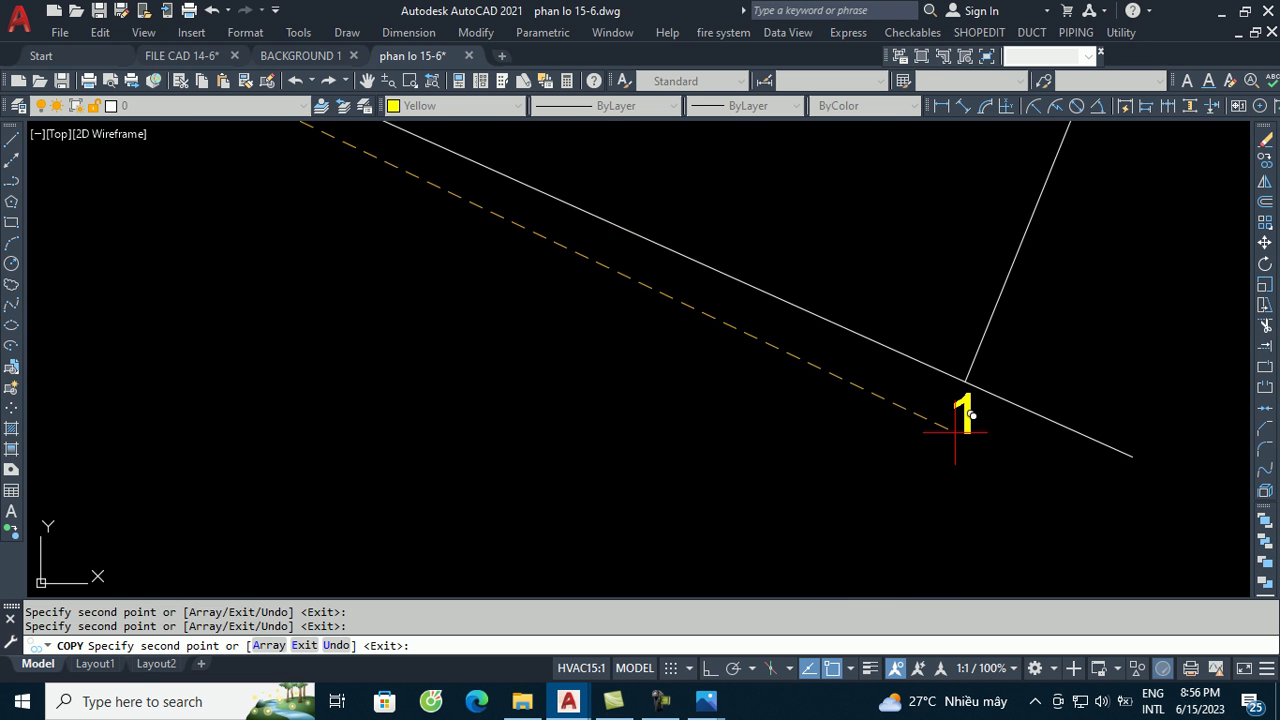
scroll(782, 497, "down", 3)
scroll(782, 497, "down", 2)
key("Escape")
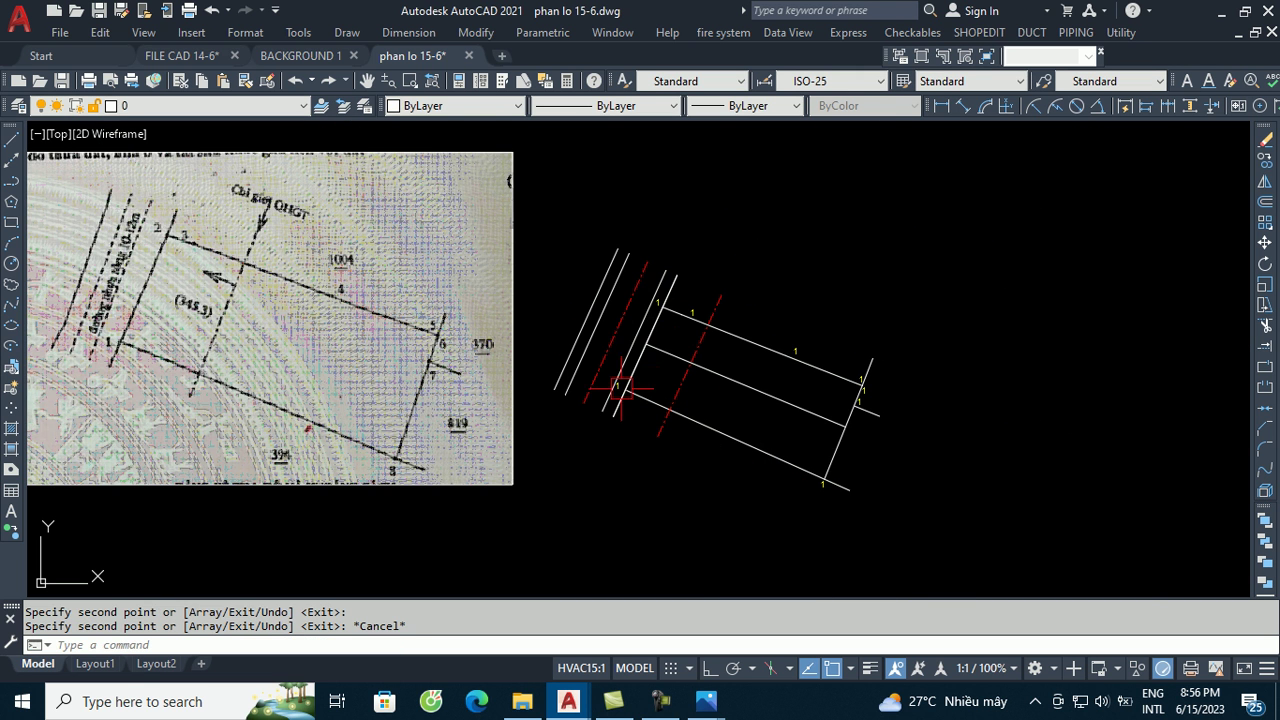
- Renumber the next two corner labels to 2 and 3, moving 3 up-left
scroll(620, 388, "up", 3)
scroll(660, 260, "up", 4)
left_click(698, 225)
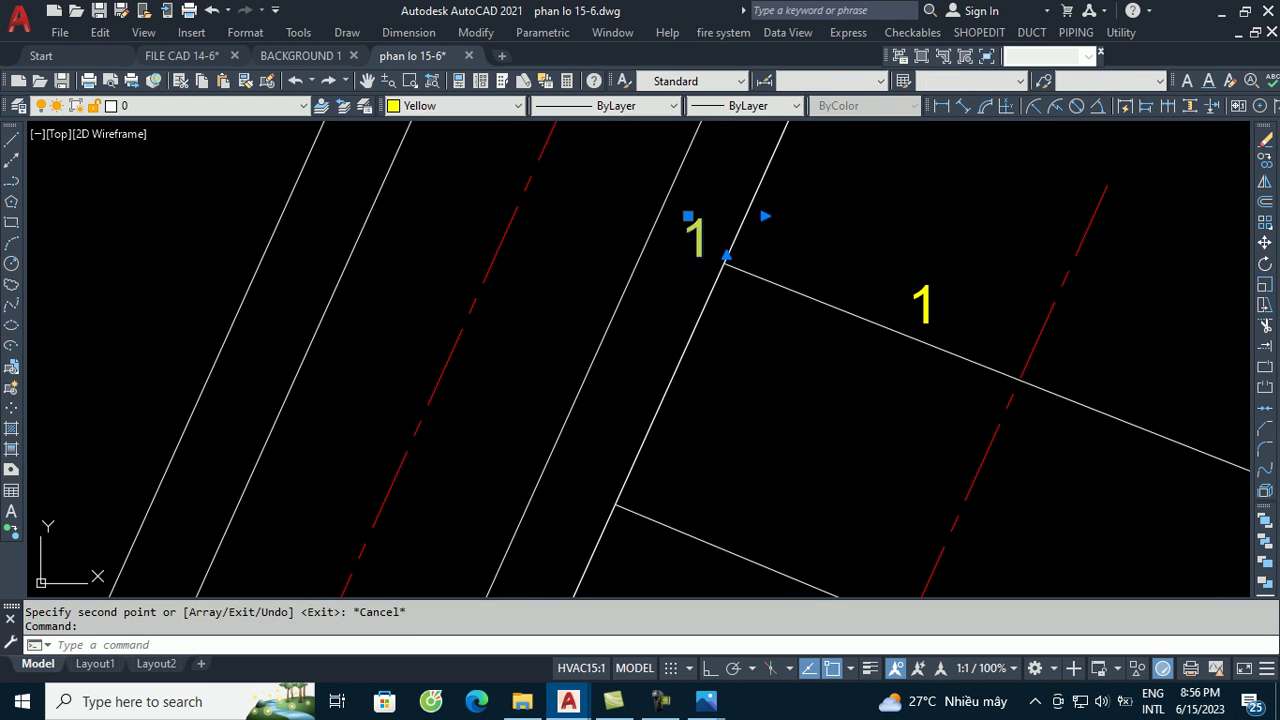
double_click(698, 237)
left_click(791, 327)
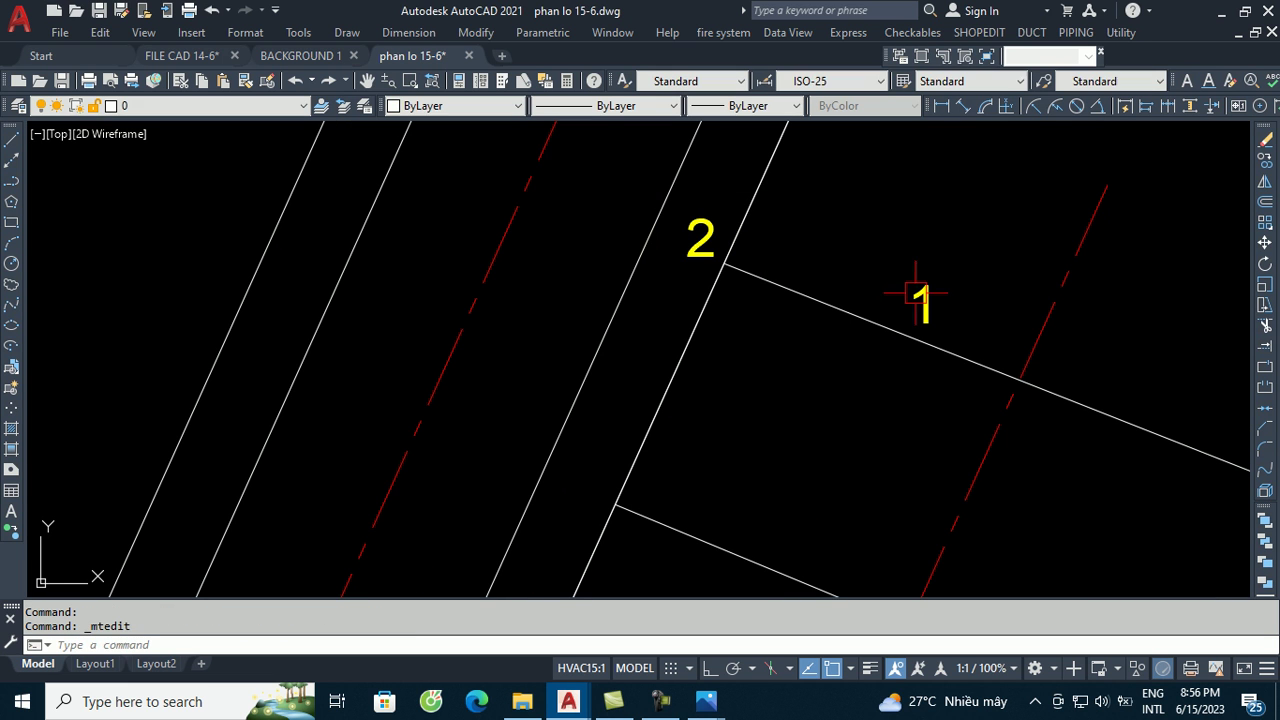
left_click(931, 295)
double_click(931, 295)
double_click(931, 300)
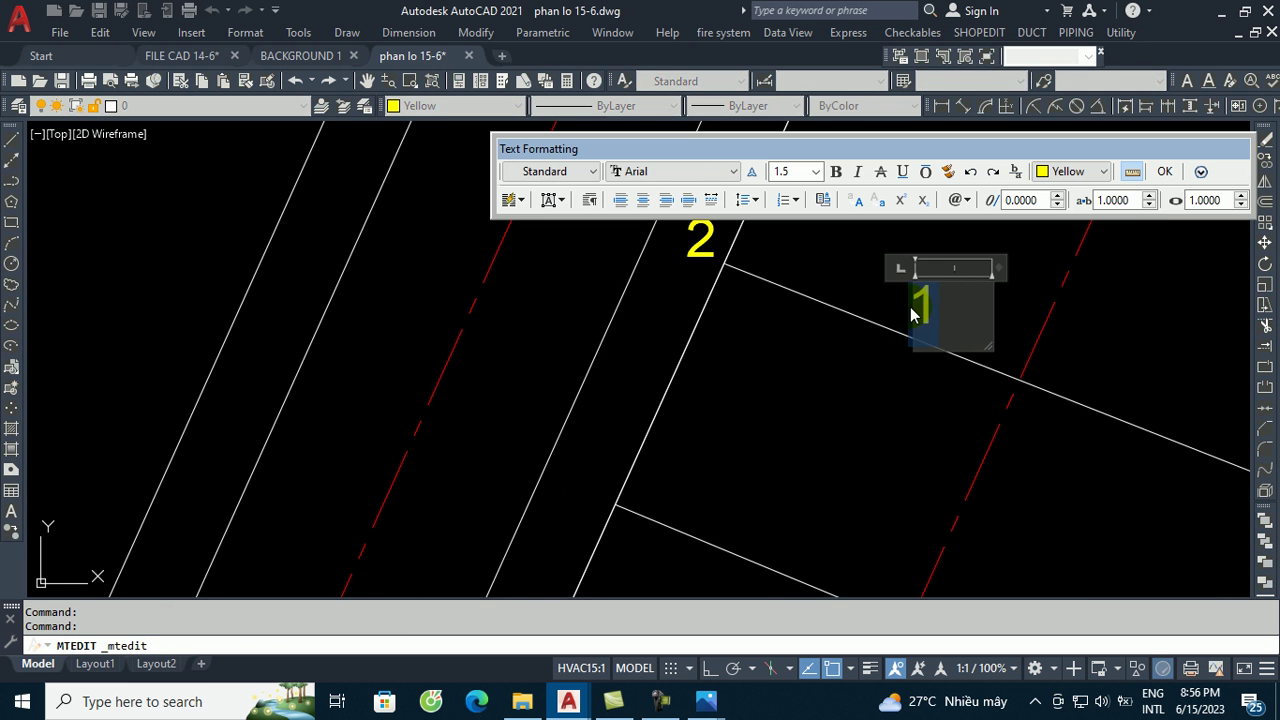
key("Delete")
left_click(884, 325)
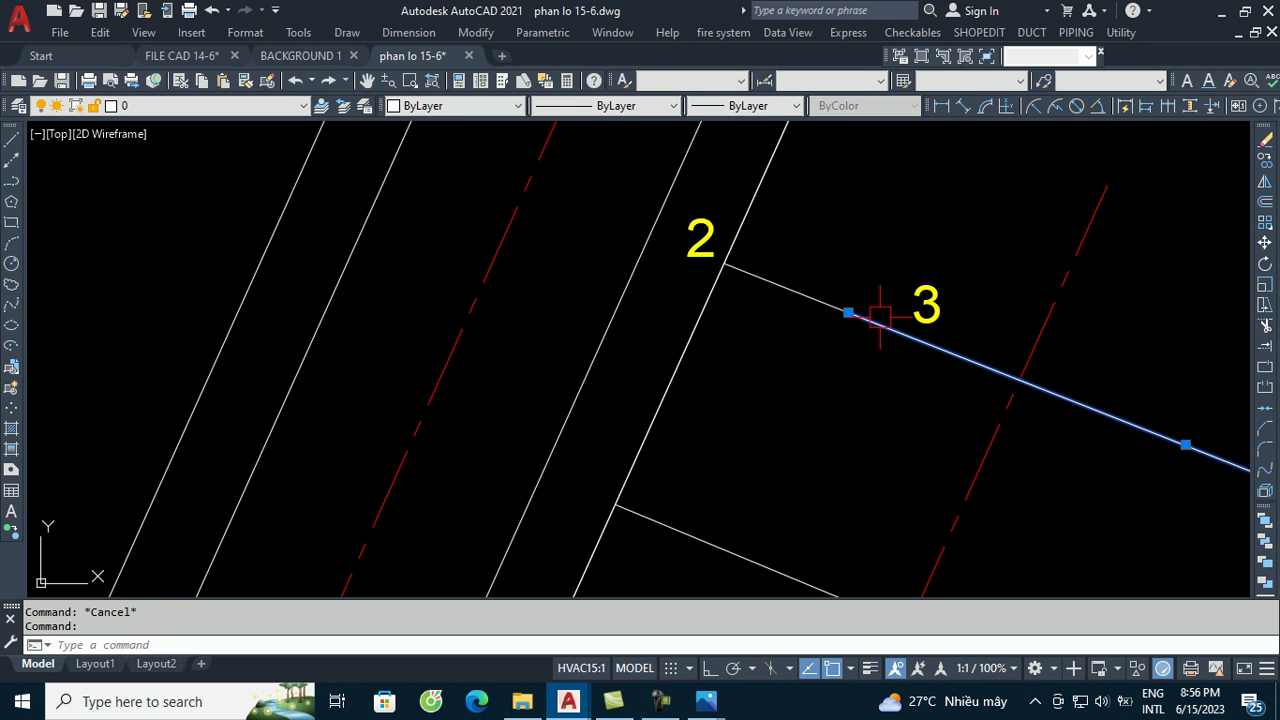
left_click(930, 294)
left_click(914, 284)
left_click(848, 252)
- Nudge the top-edge label up-left and renumber it 4
scroll(820, 257, "down", 4)
scroll(960, 330, "up", 3)
left_click(912, 376)
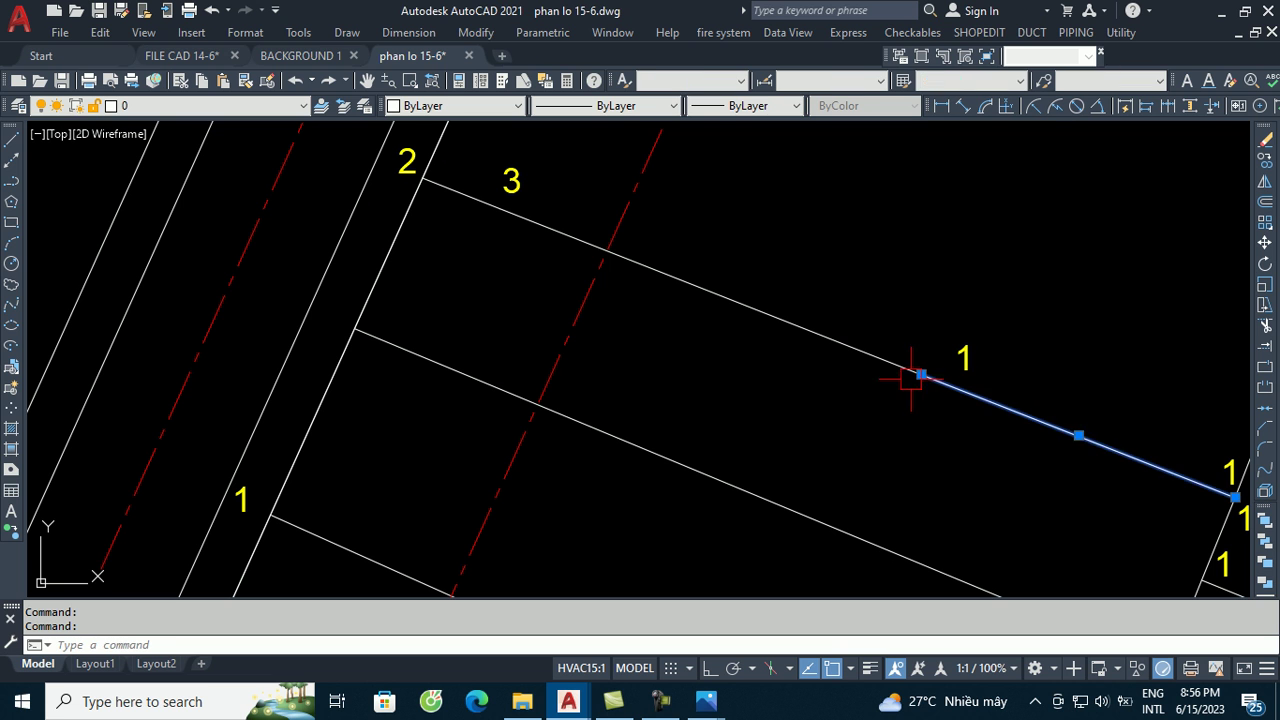
key("Escape")
left_click(966, 351)
left_click(958, 346)
left_click(935, 338)
key("Escape")
left_click(882, 361)
double_click(920, 343)
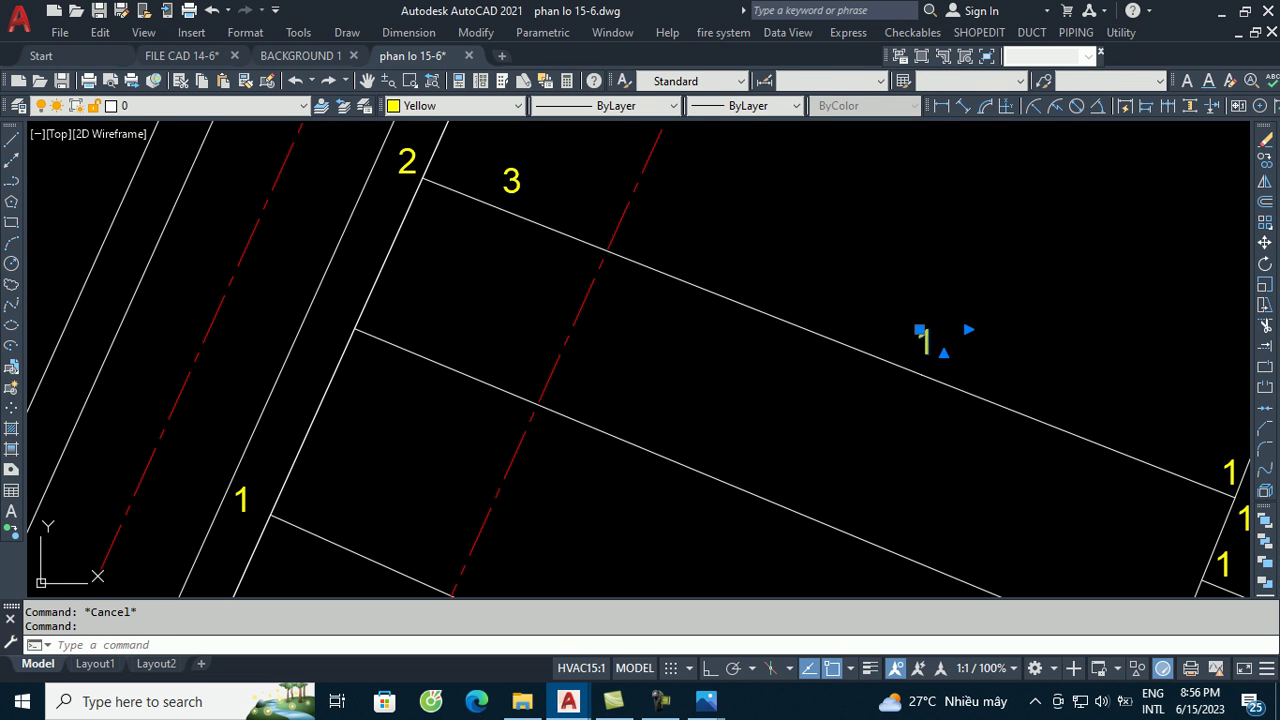
type("4")
key("Escape")
key("Escape")
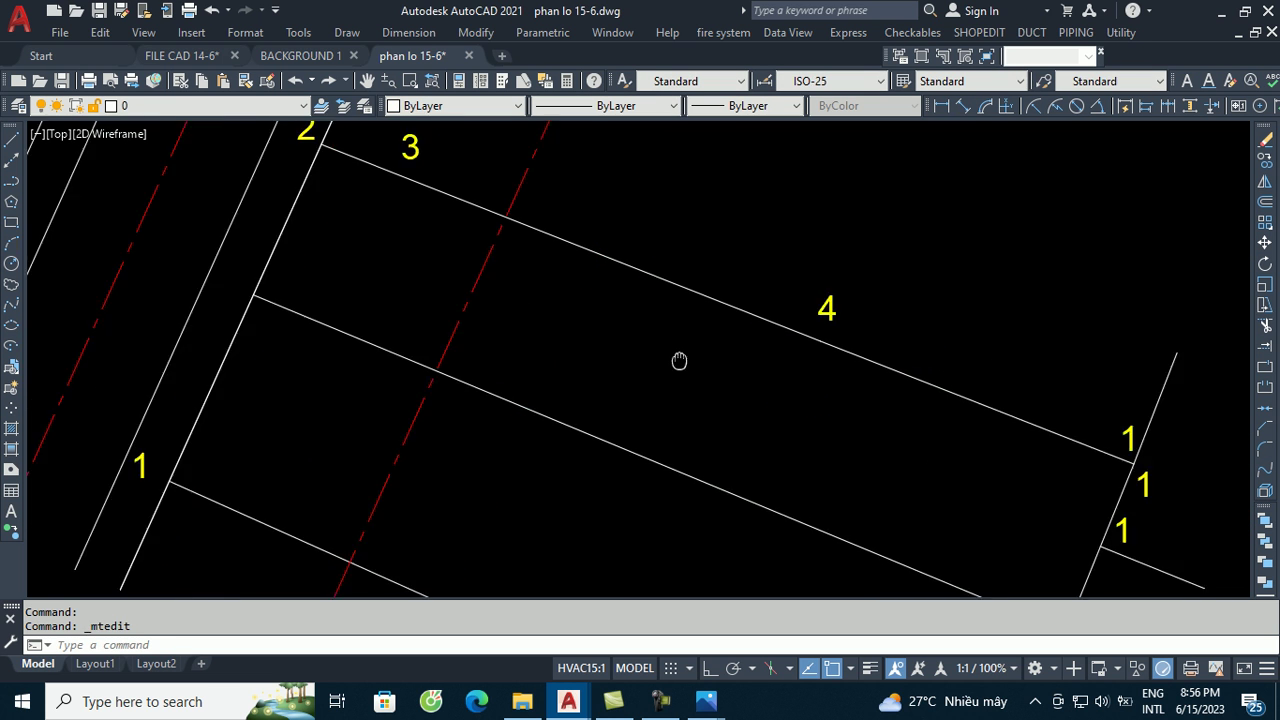
- Renumber the upper-right corner labels to 5 and 6
scroll(918, 332, "up", 3)
double_click(880, 322)
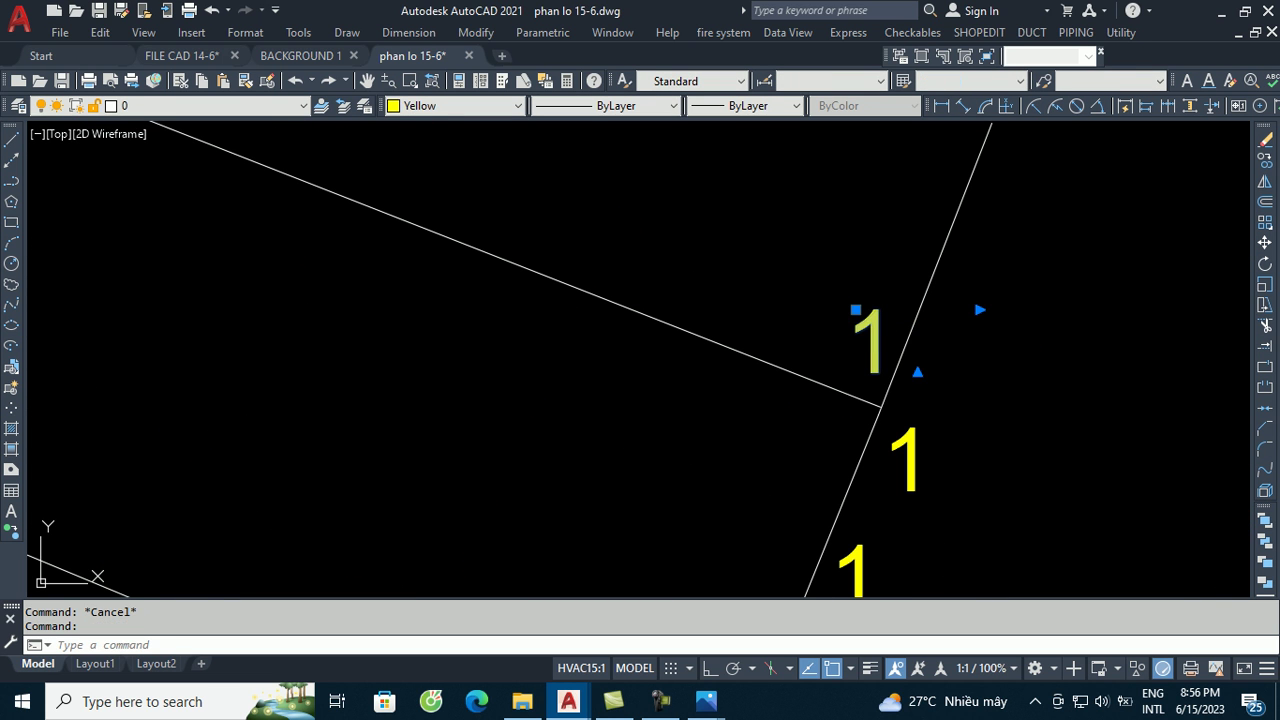
type("5")
left_click(962, 428)
double_click(902, 448)
type("6")
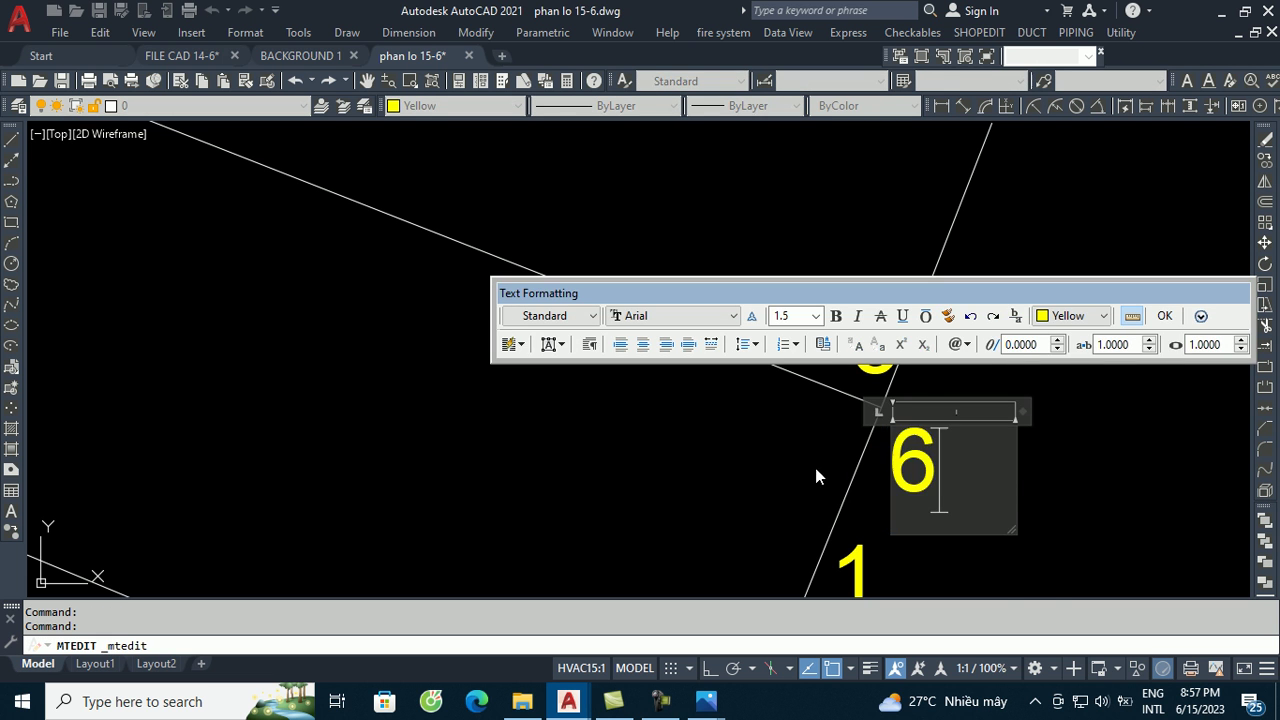
left_click(815, 468)
scroll(849, 420, "up", 2)
key("Escape")
left_click(929, 412)
scroll(925, 428, "up", 1)
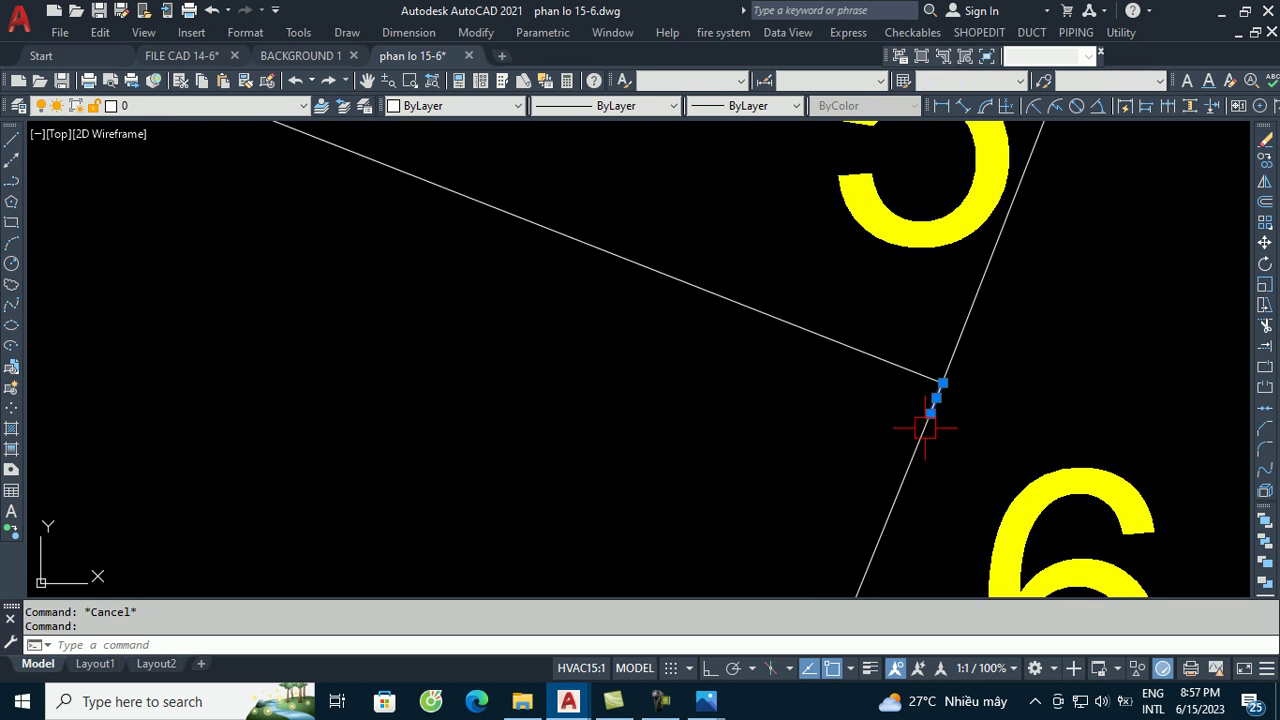
scroll(930, 410, "up", 1)
scroll(880, 330, "down", 3)
key("Escape")
scroll(903, 366, "down", 3)
scroll(888, 386, "up", 2)
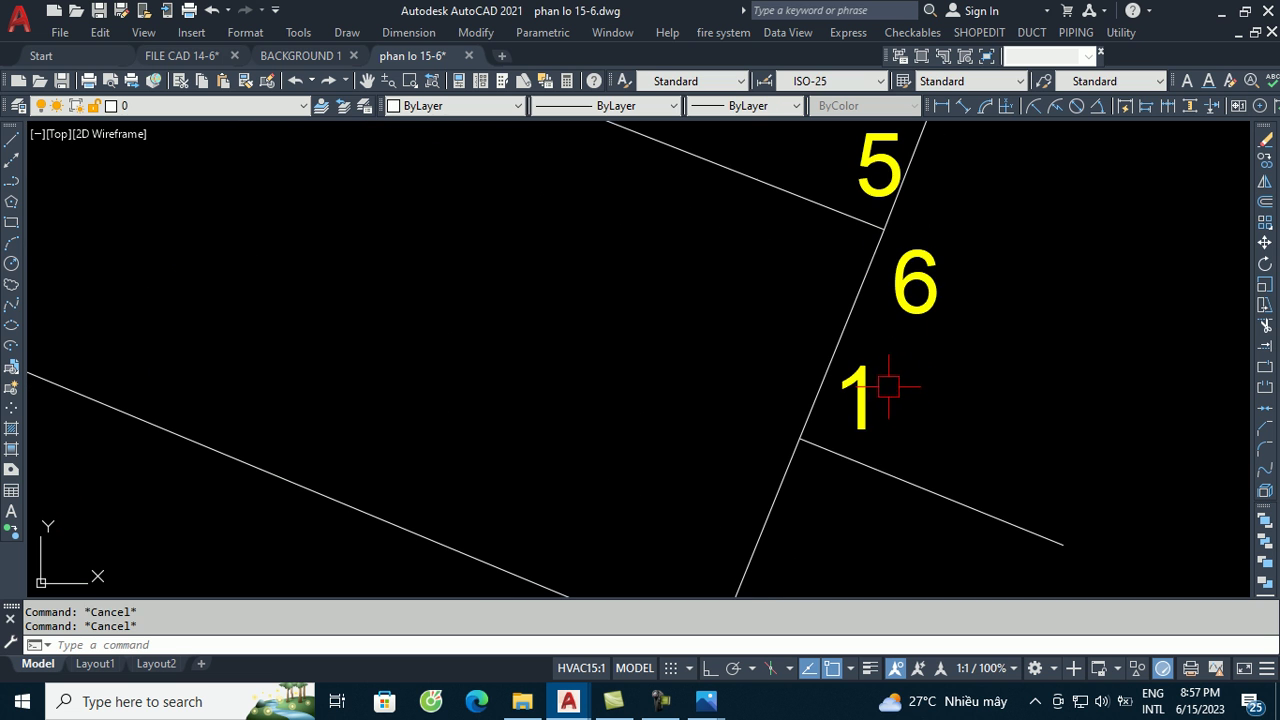
- Renumber the remaining two corner labels to 7 and 8
left_click(873, 394)
double_click(858, 398)
left_click_drag(880, 423, 721, 395)
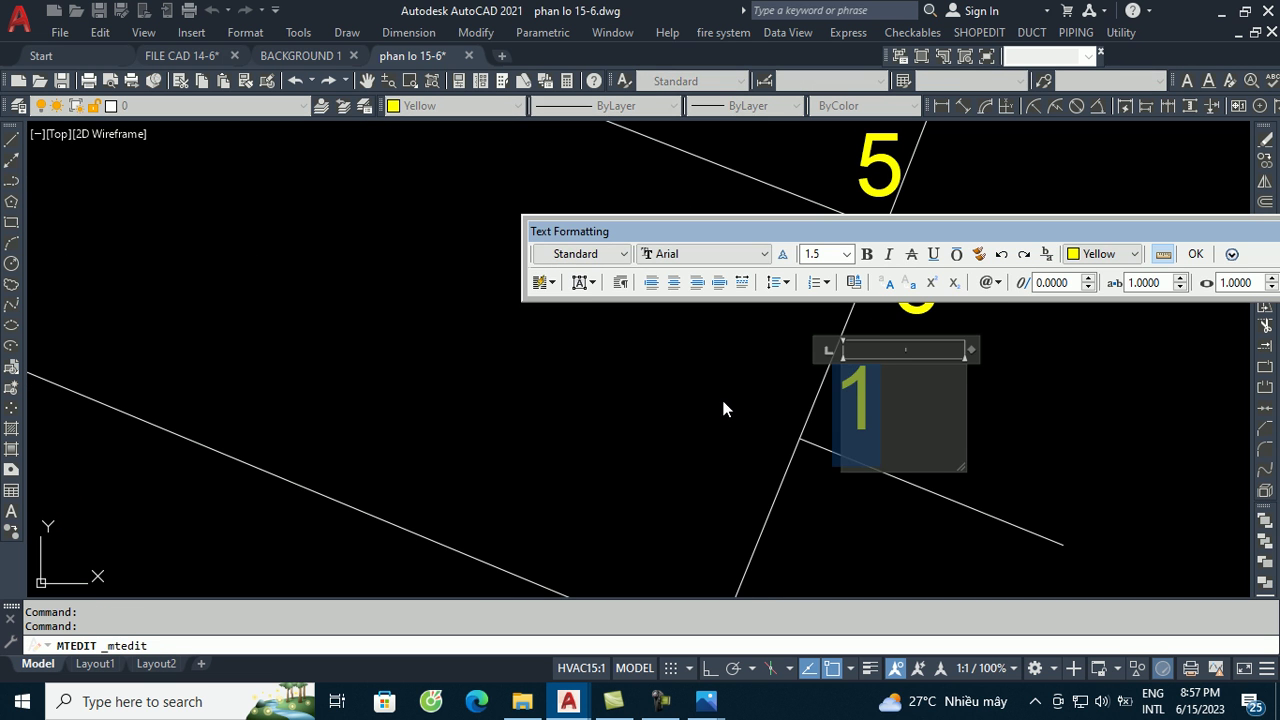
type("7")
left_click(721, 395)
scroll(878, 260, "down", 3)
scroll(826, 357, "up", 3)
scroll(889, 345, "up", 4)
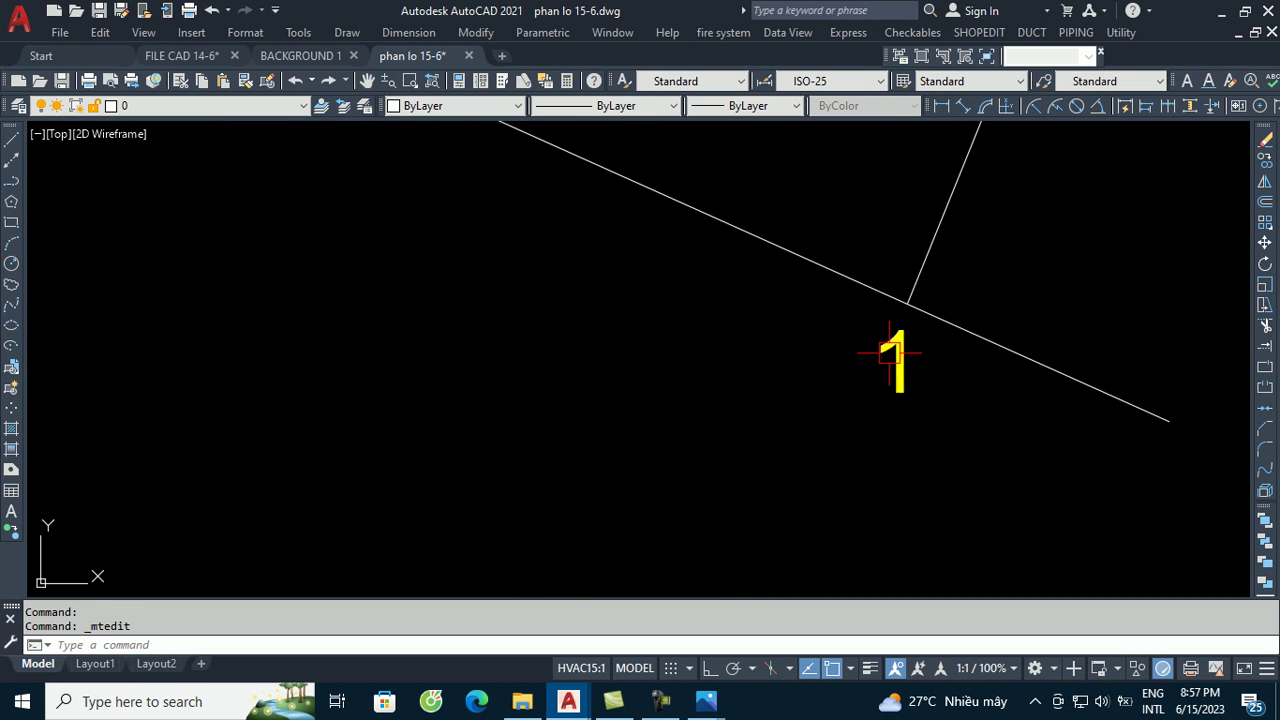
double_click(895, 360)
type("8")
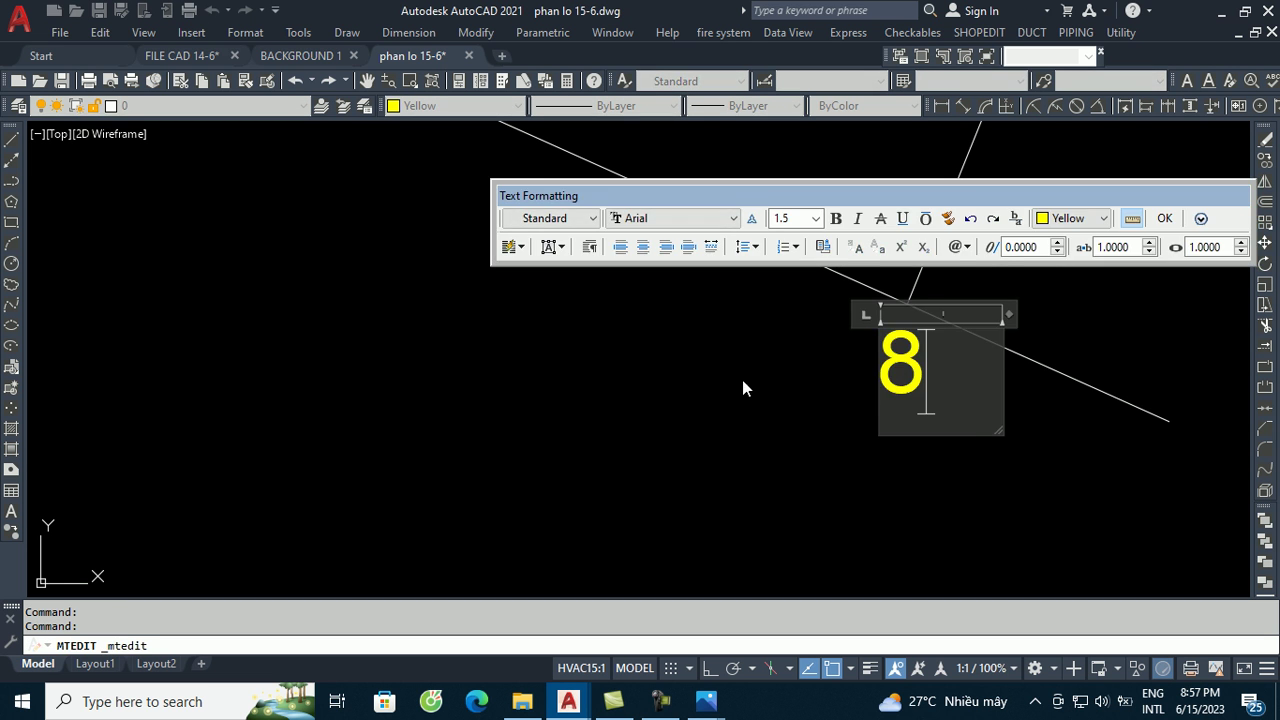
left_click(681, 397)
scroll(798, 448, "down", 3)
scroll(781, 480, "down", 1)
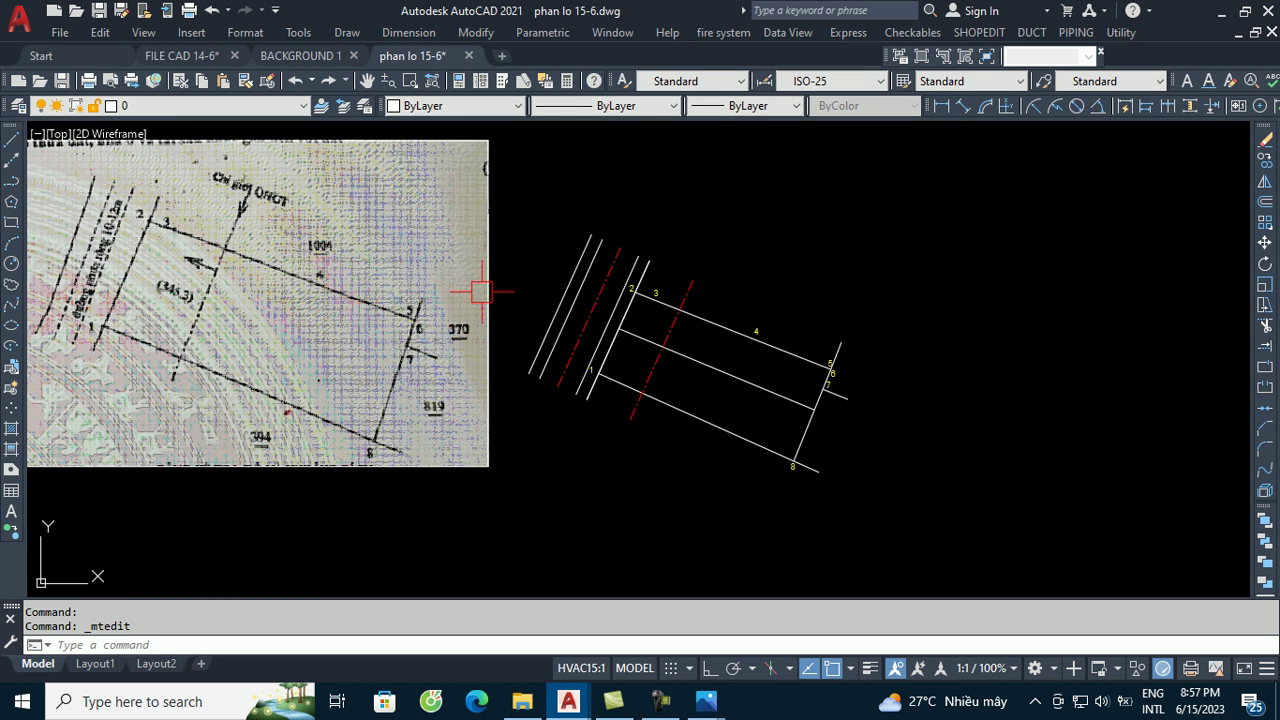
scroll(700, 380, "up", 3)
scroll(900, 345, "down", 6)
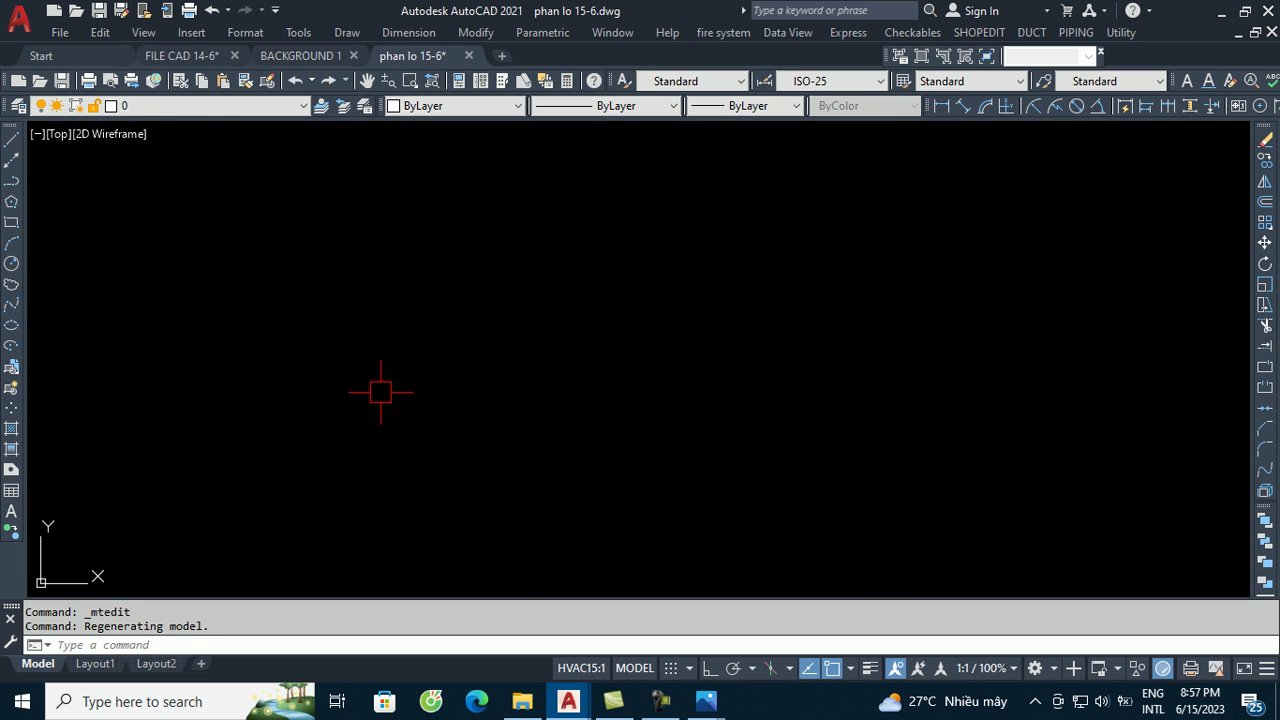
scroll(484, 222, "up", 2)
middle_click_drag(674, 223, 846, 294)
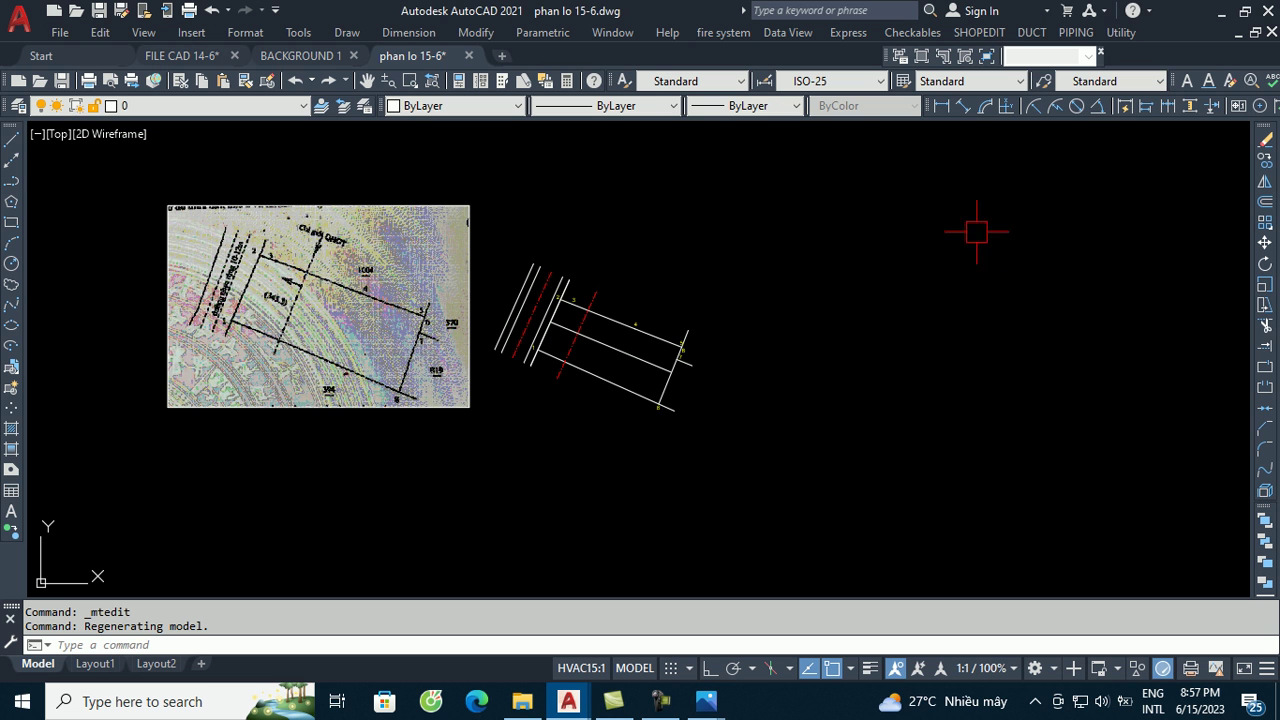
scroll(566, 299, "up", 3)
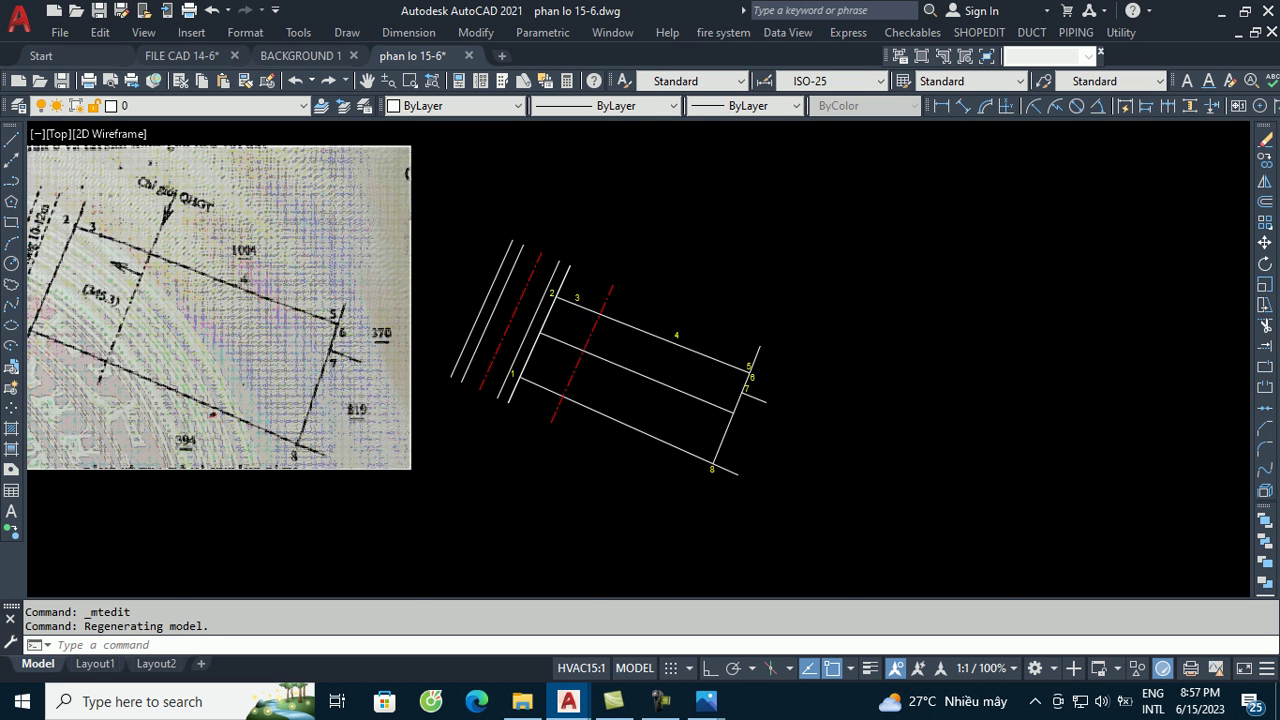
scroll(553, 292, "up", 4)
scroll(553, 292, "down", 5)
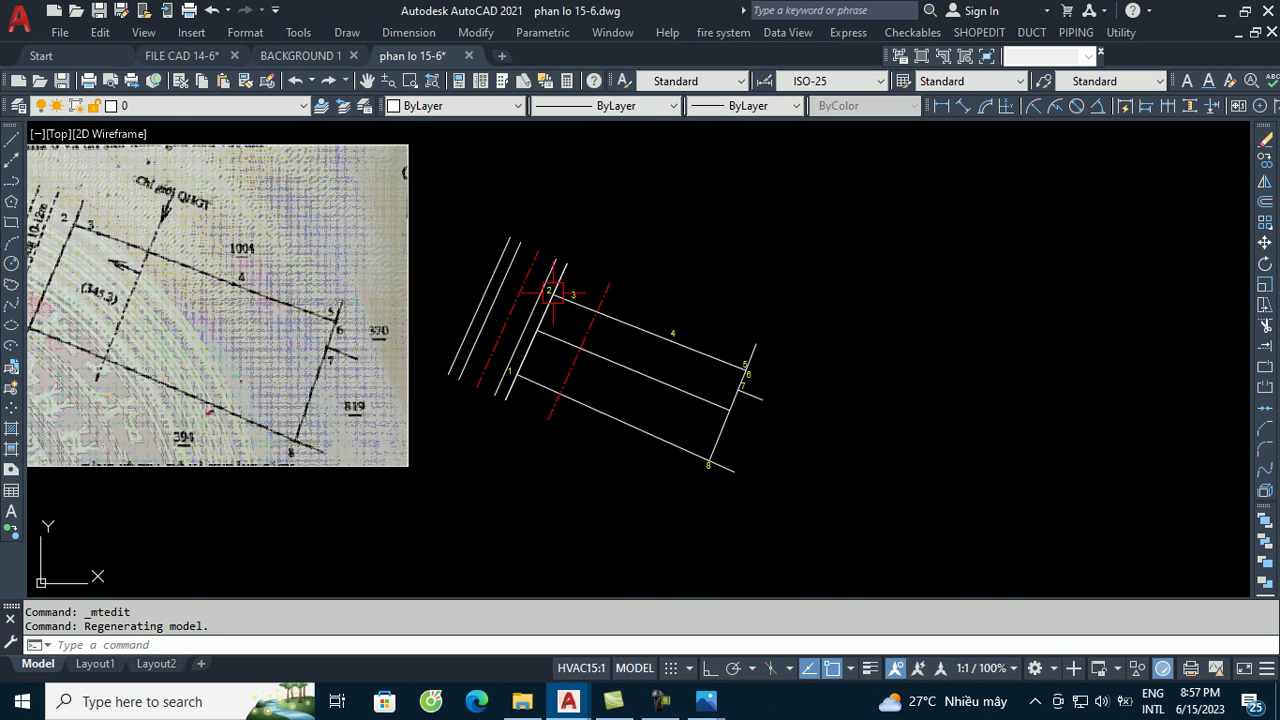
scroll(1044, 325, "down", 5)
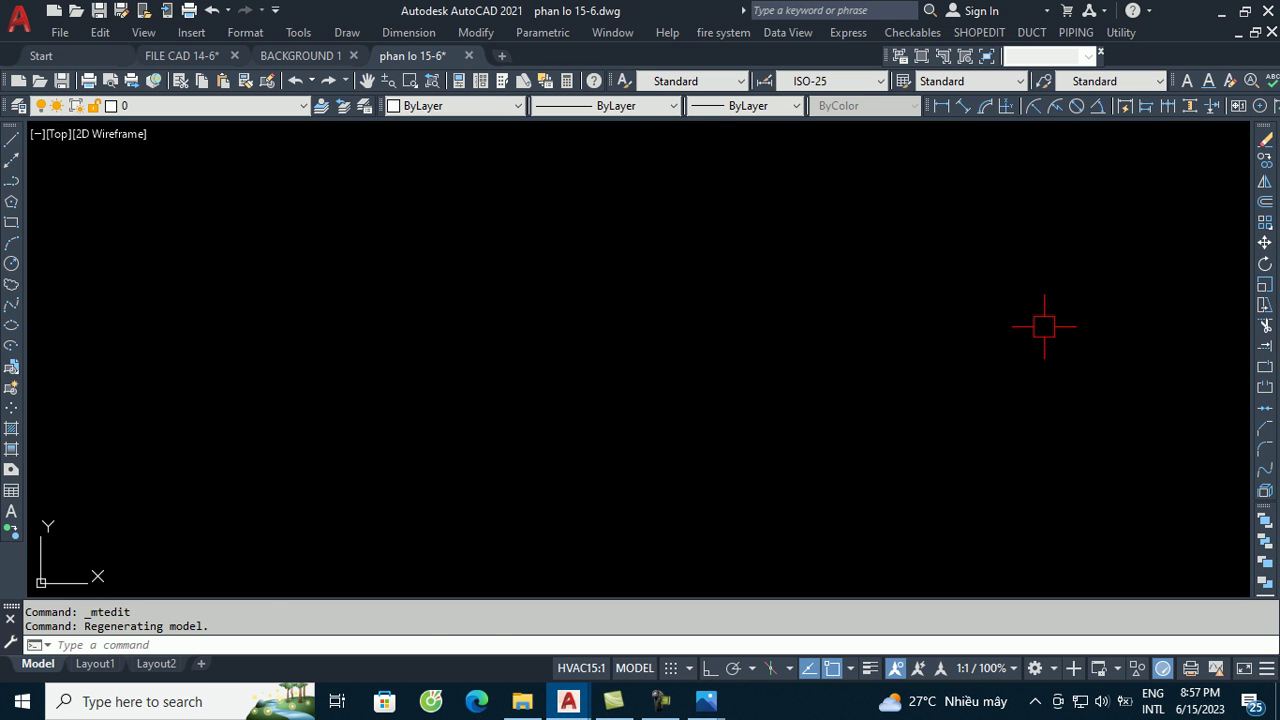
middle_click(1003, 302)
middle_click(1003, 302)
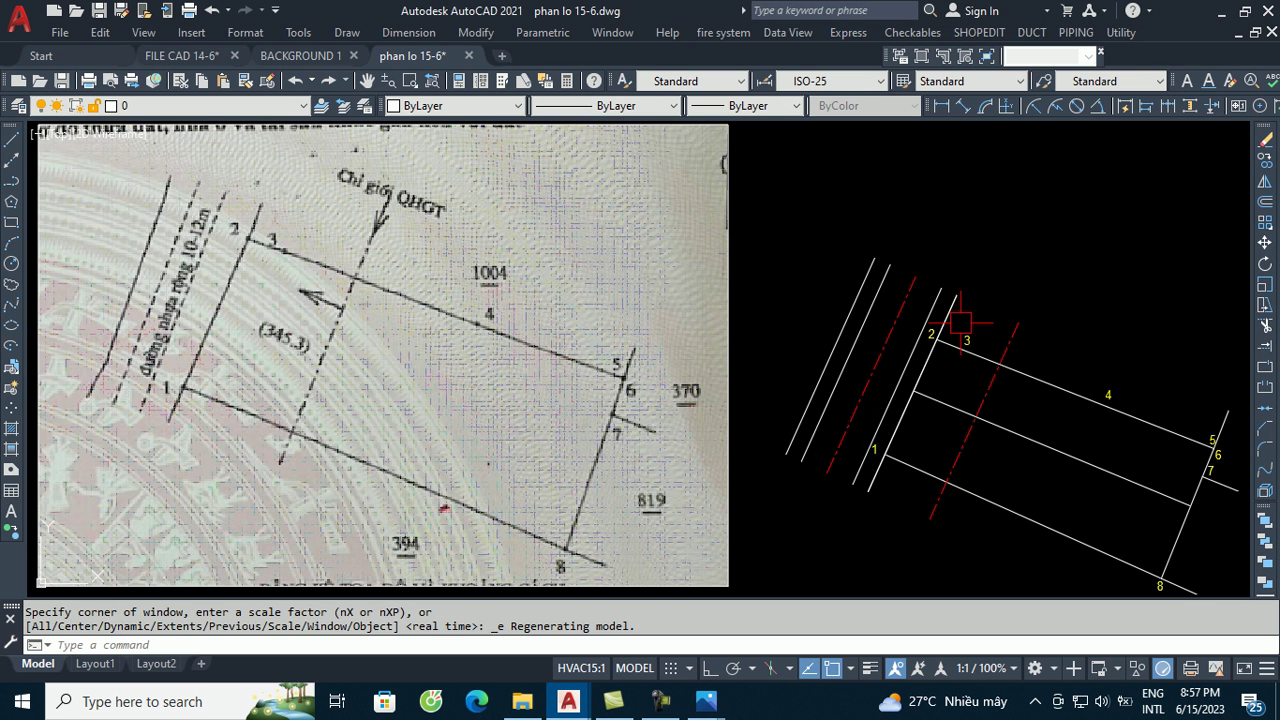
middle_click_drag(850, 362, 558, 287)
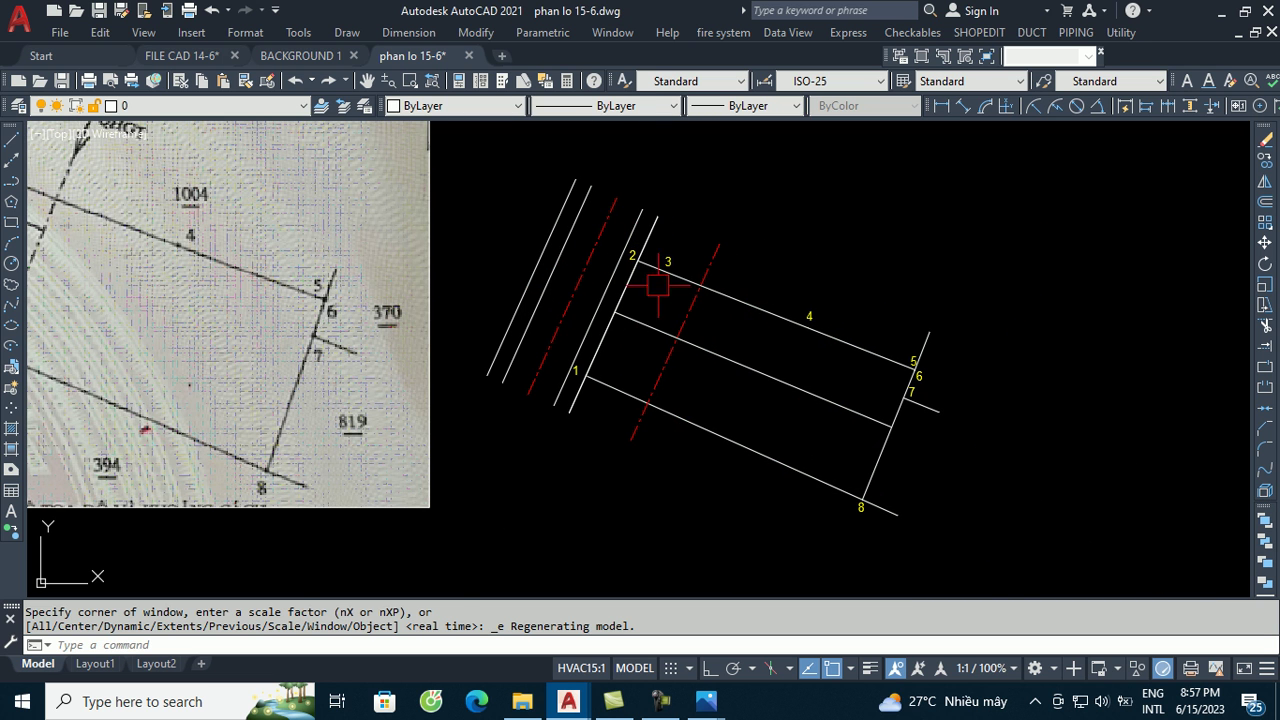
scroll(640, 250, "up", 4)
scroll(650, 260, "up", 4)
scroll(690, 255, "down", 8)
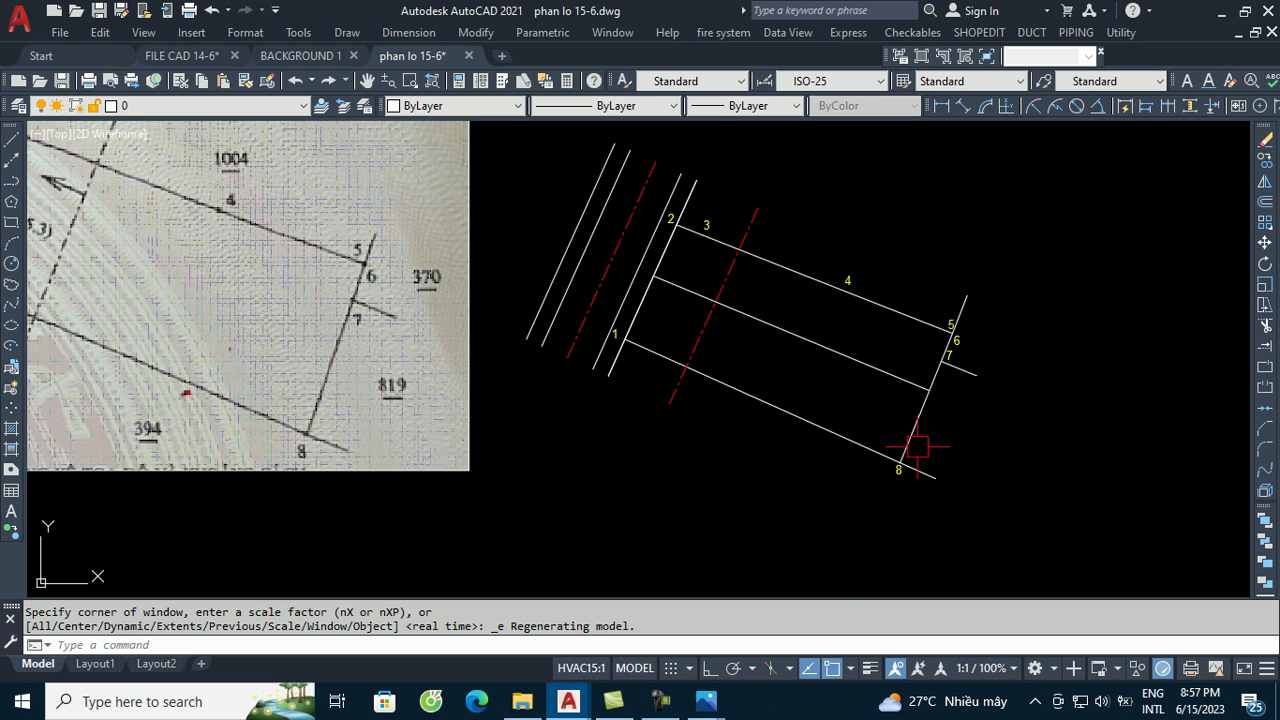
scroll(895, 445, "up", 5)
scroll(875, 448, "up", 2)
scroll(890, 458, "up", 1)
scroll(780, 466, "down", 3)
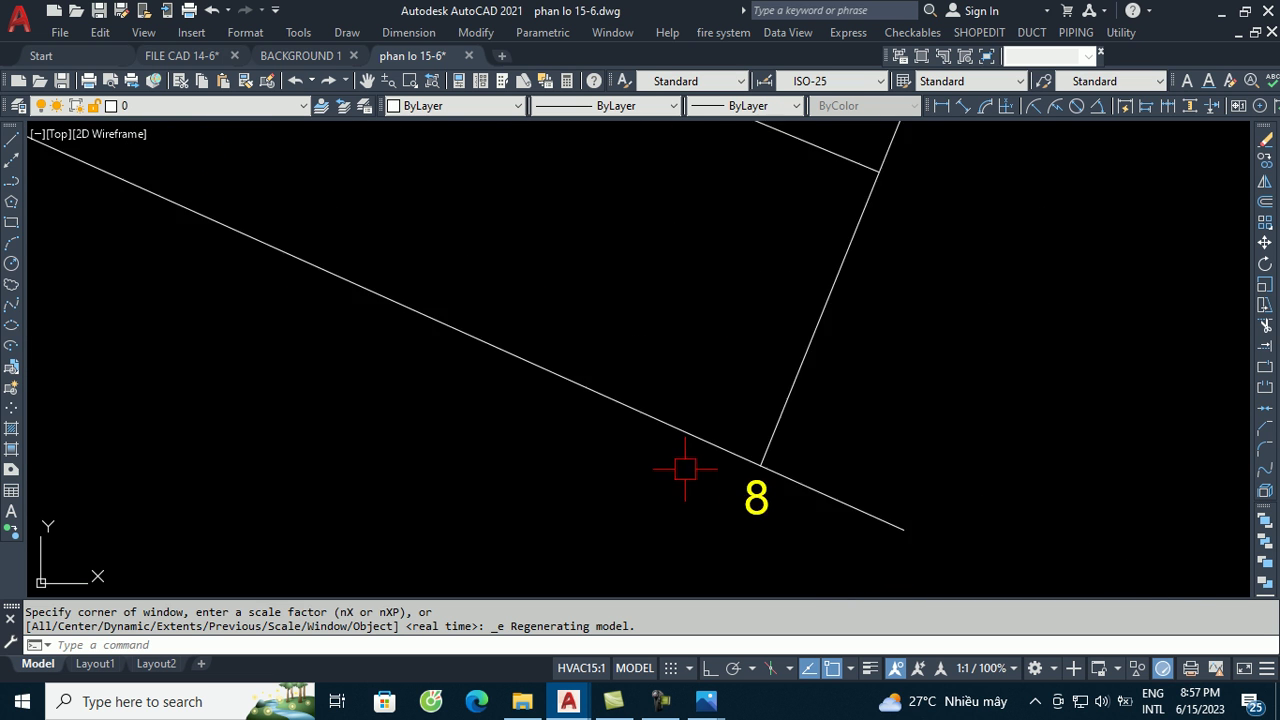
scroll(685, 469, "down", 5)
scroll(560, 365, "up", 1)
scroll(619, 533, "up", 3)
scroll(590, 535, "up", 2)
scroll(600, 440, "down", 2)
scroll(620, 400, "up", 1)
scroll(600, 400, "down", 6)
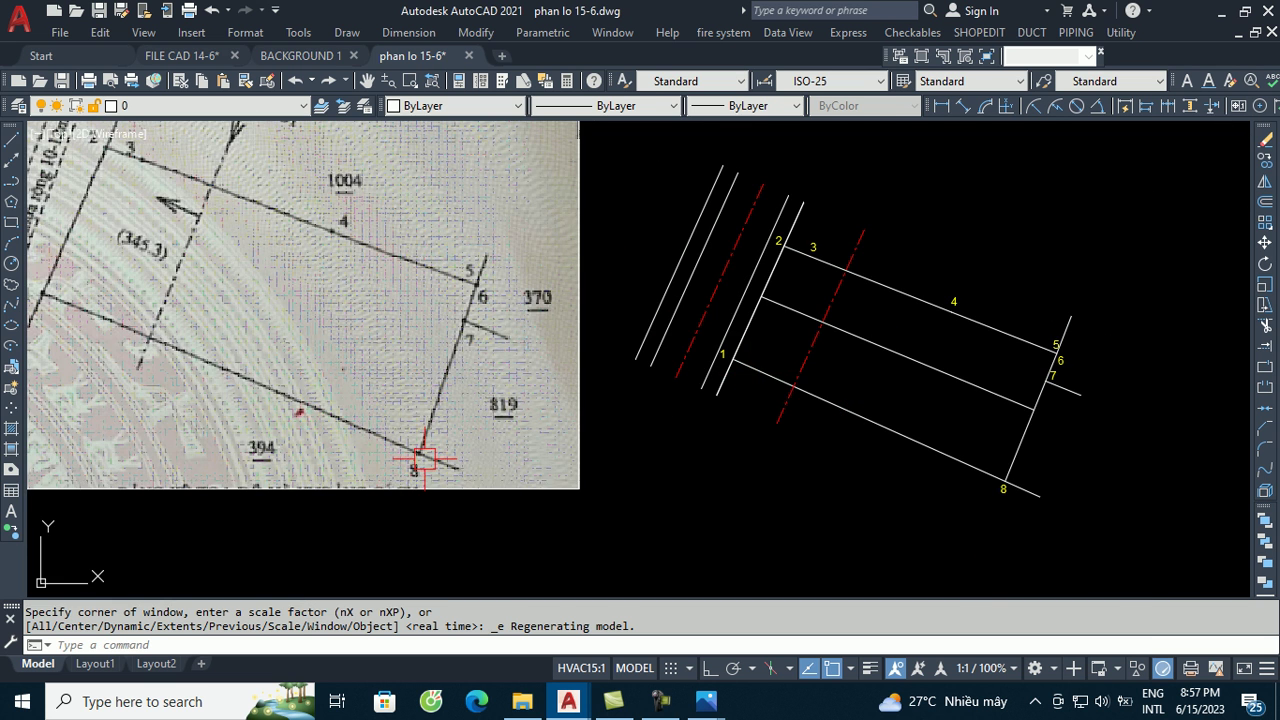
scroll(426, 455, "up", 2)
scroll(410, 450, "up", 3)
scroll(600, 380, "down", 6)
- Draw a radius-1 circle at point 1, then delete it as too large
type("c")
key("Return")
scroll(700, 300, "up", 4)
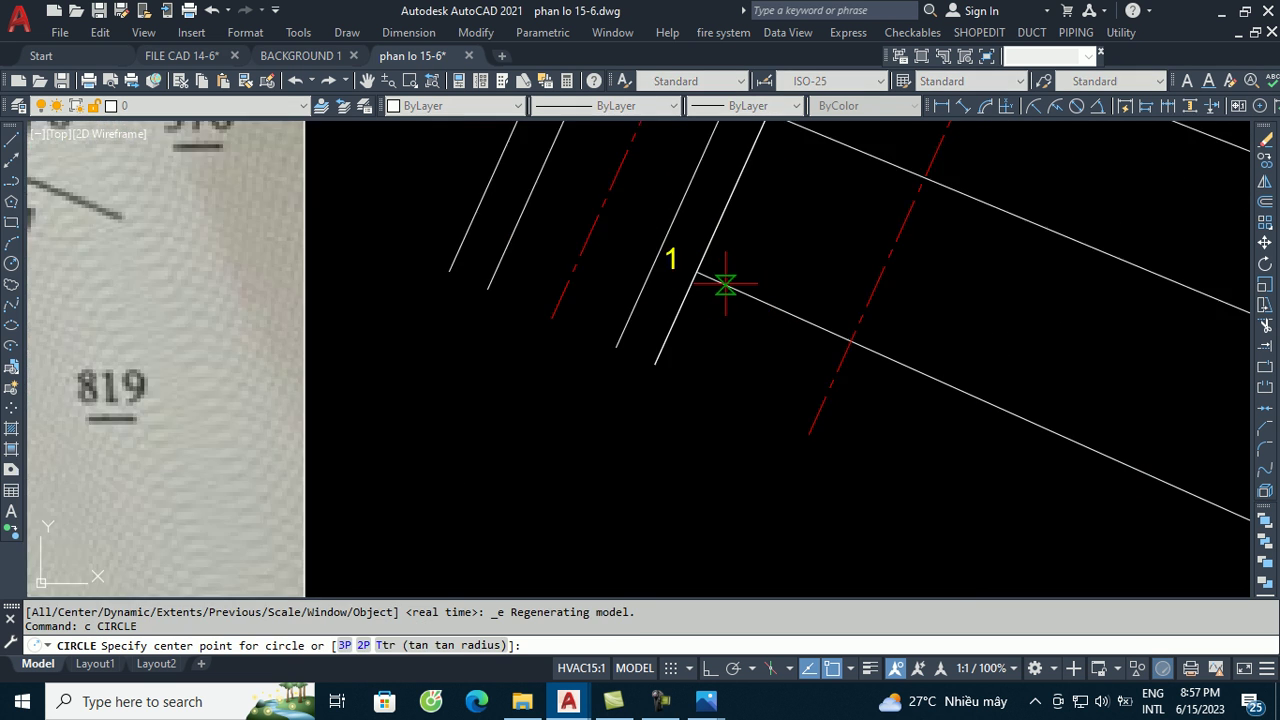
scroll(726, 284, "up", 3)
left_click(722, 407)
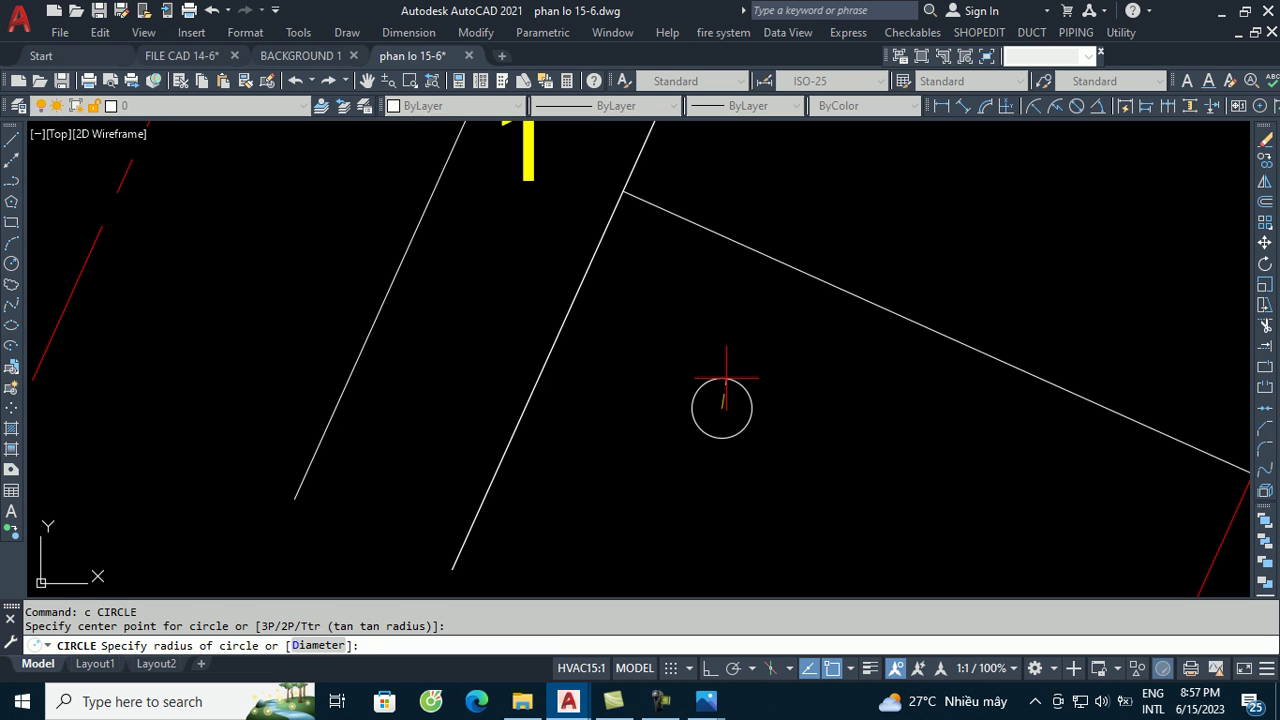
type("1")
key("Return")
left_click(749, 352)
key("Delete")
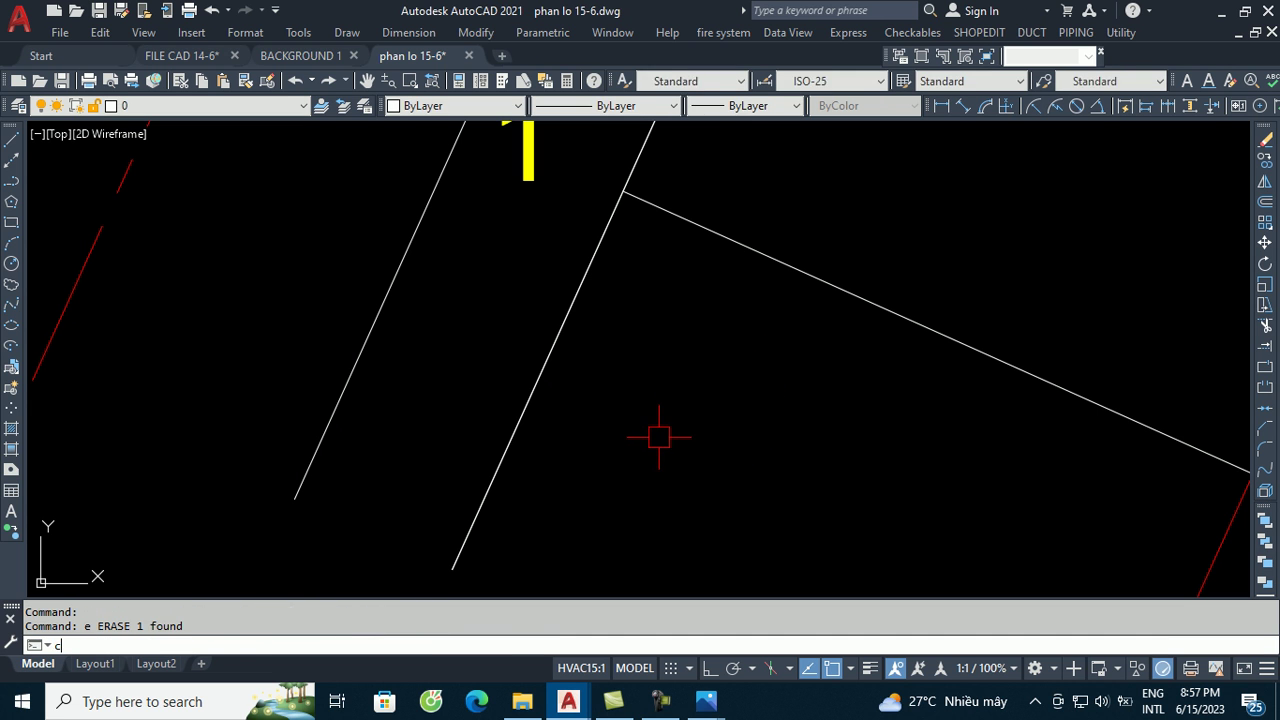
- Draw a 0.5-radius circle near point 1 and erase it as well
type("c")
key("Return")
left_click(667, 447)
key("Return")
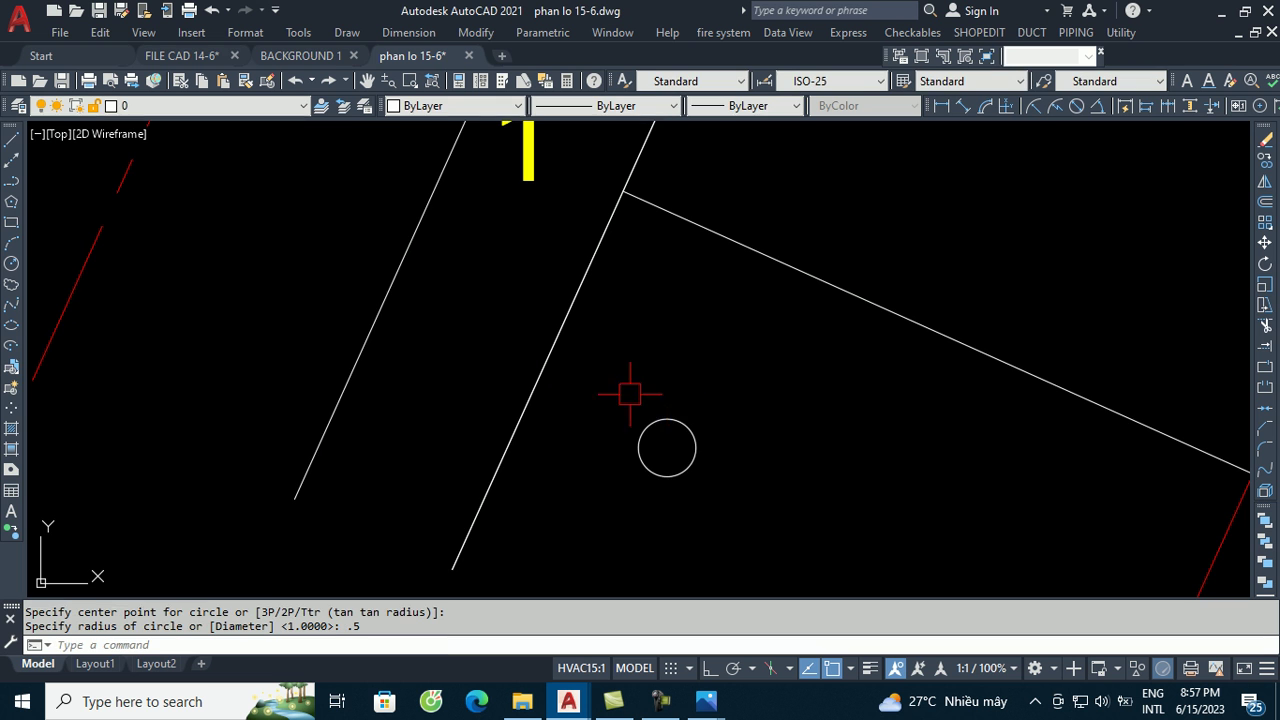
scroll(560, 415, "down", 2)
scroll(470, 445, "down", 2)
scroll(450, 455, "down", 1)
scroll(452, 459, "up", 4)
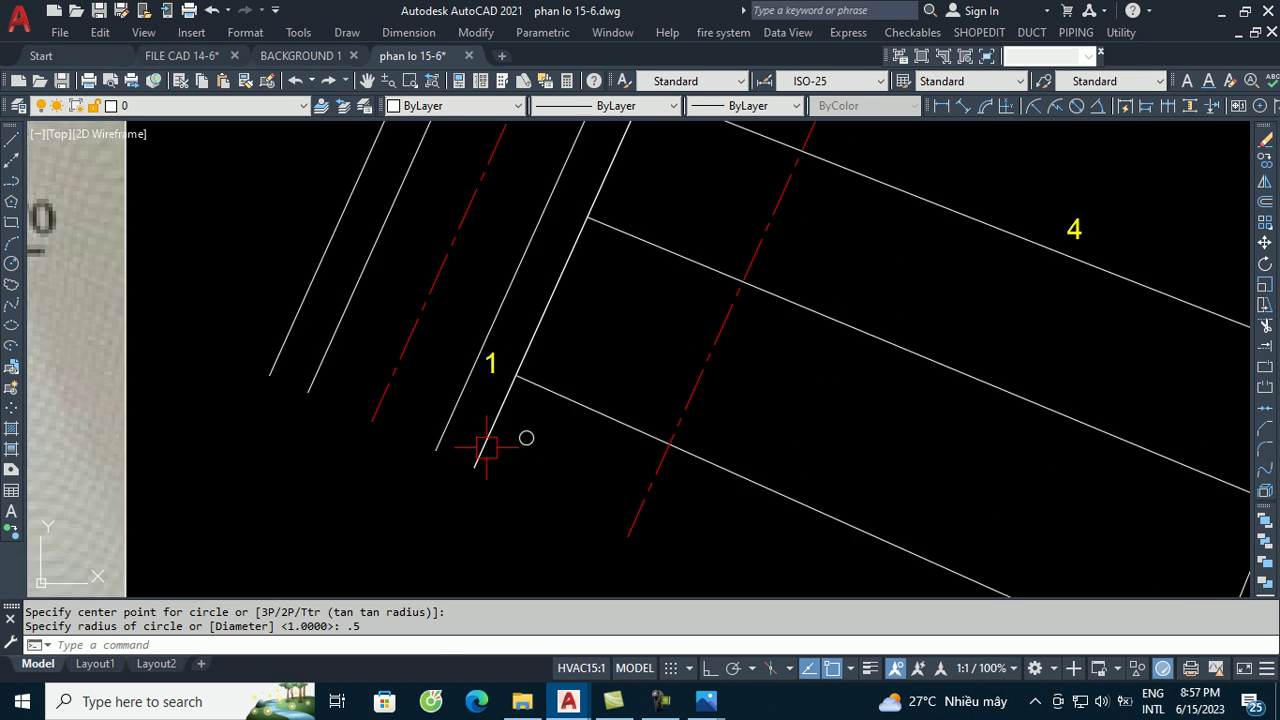
scroll(480, 443, "up", 4)
left_click(551, 443)
type("e")
key("Return")
- Start a new circle centred just below point 1
type("c")
key("Return")
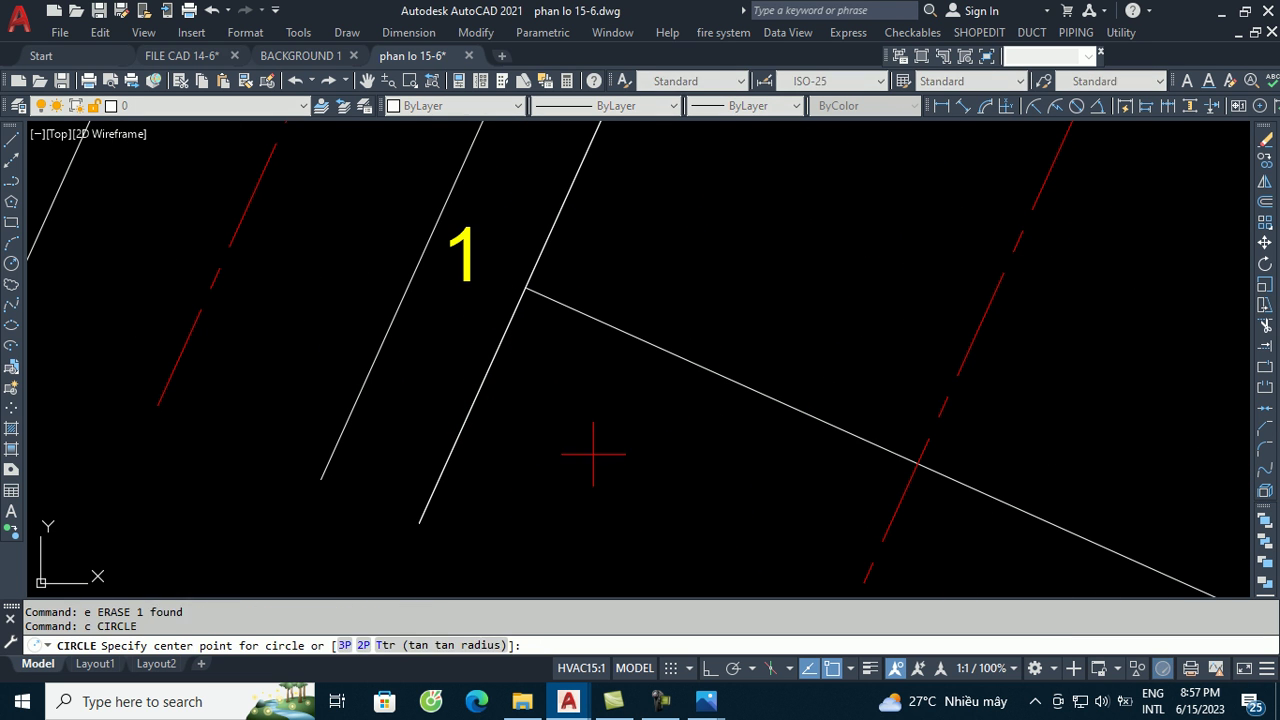
left_click(592, 451)
- Complete the circle below point 1 with radius 0.3
key("Return")
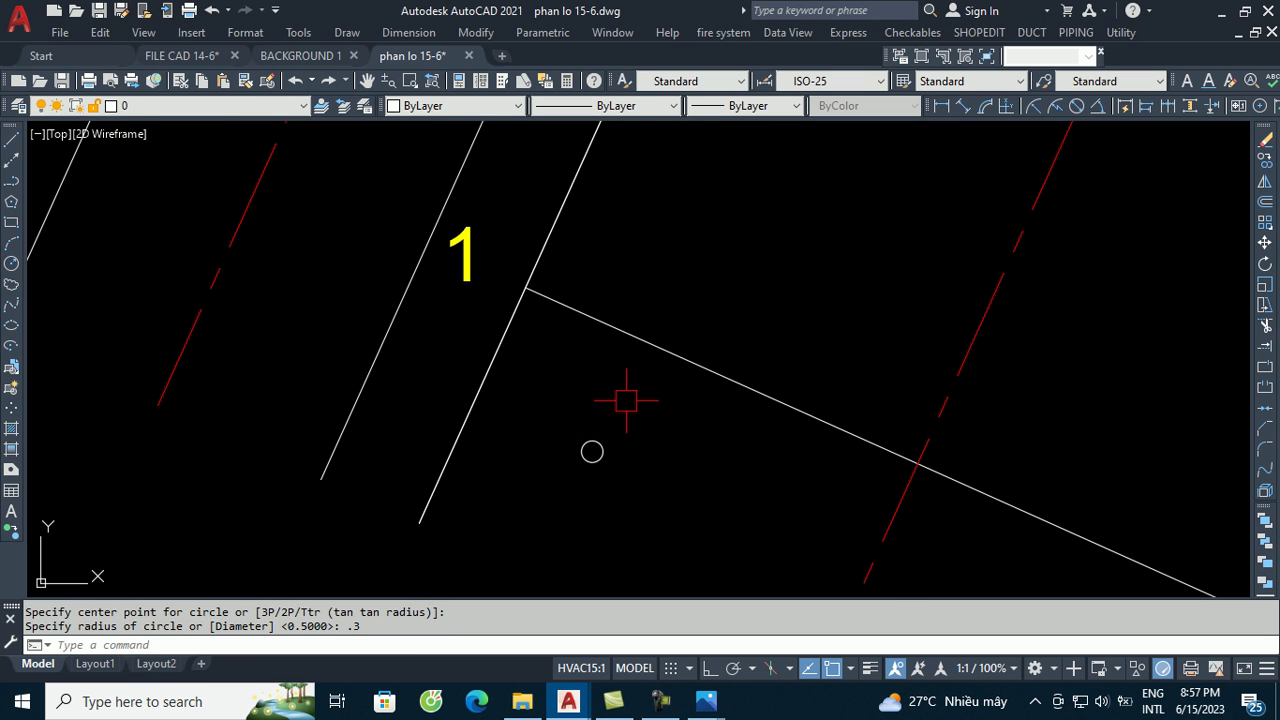
scroll(450, 455, "down", 4)
scroll(500, 370, "up", 5)
scroll(522, 420, "up", 4)
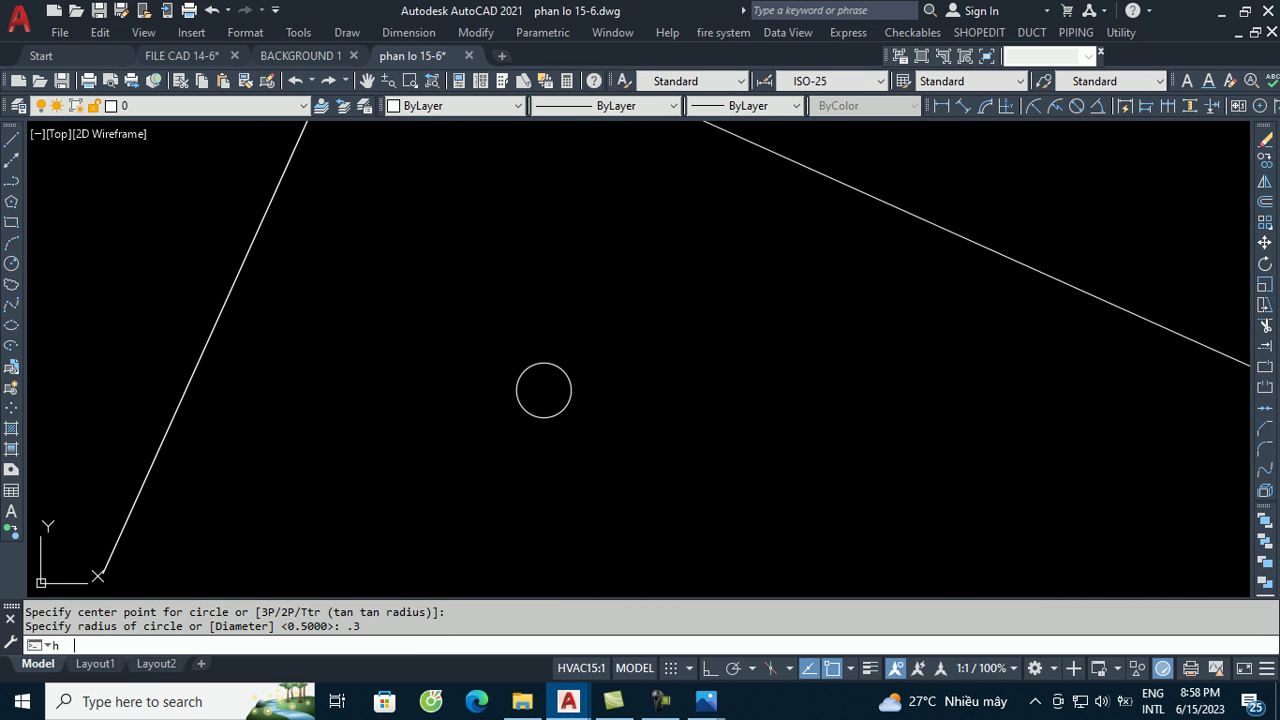
- Fill the small circle with a SOLID hatch pattern
key("Return")
left_click(575, 214)
left_click(526, 222)
left_click(606, 527)
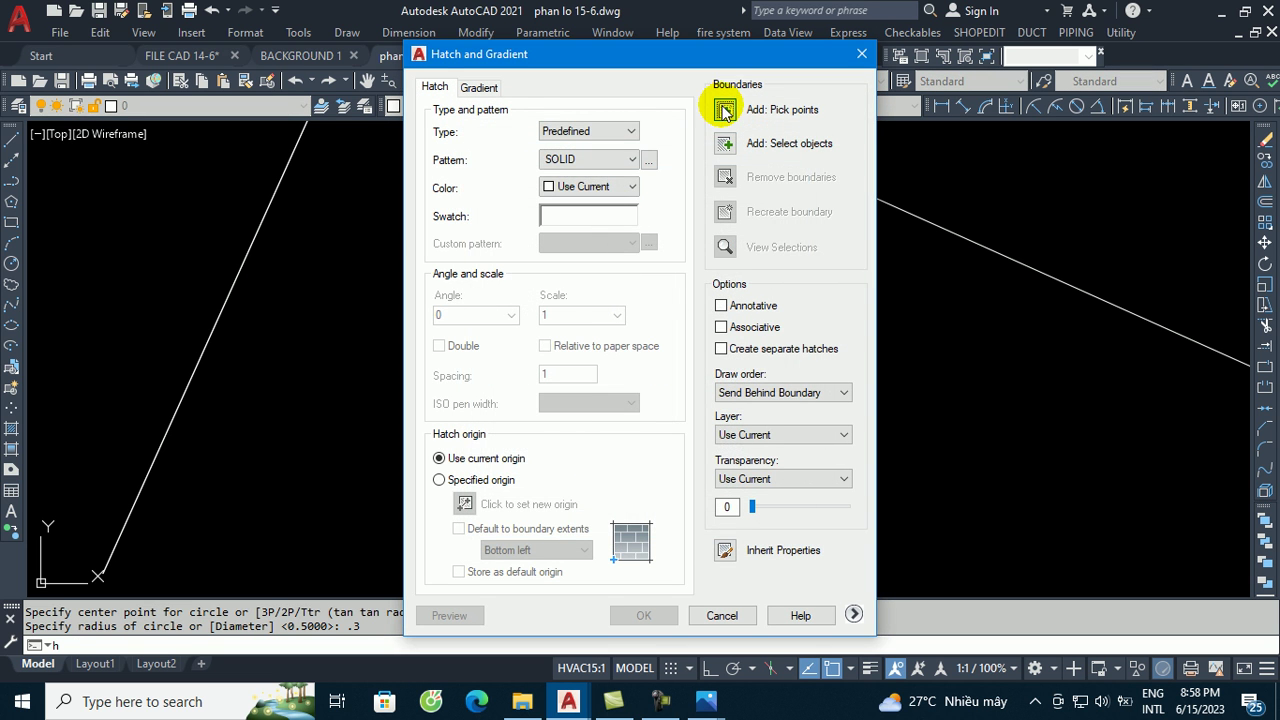
left_click(724, 111)
left_click(543, 391)
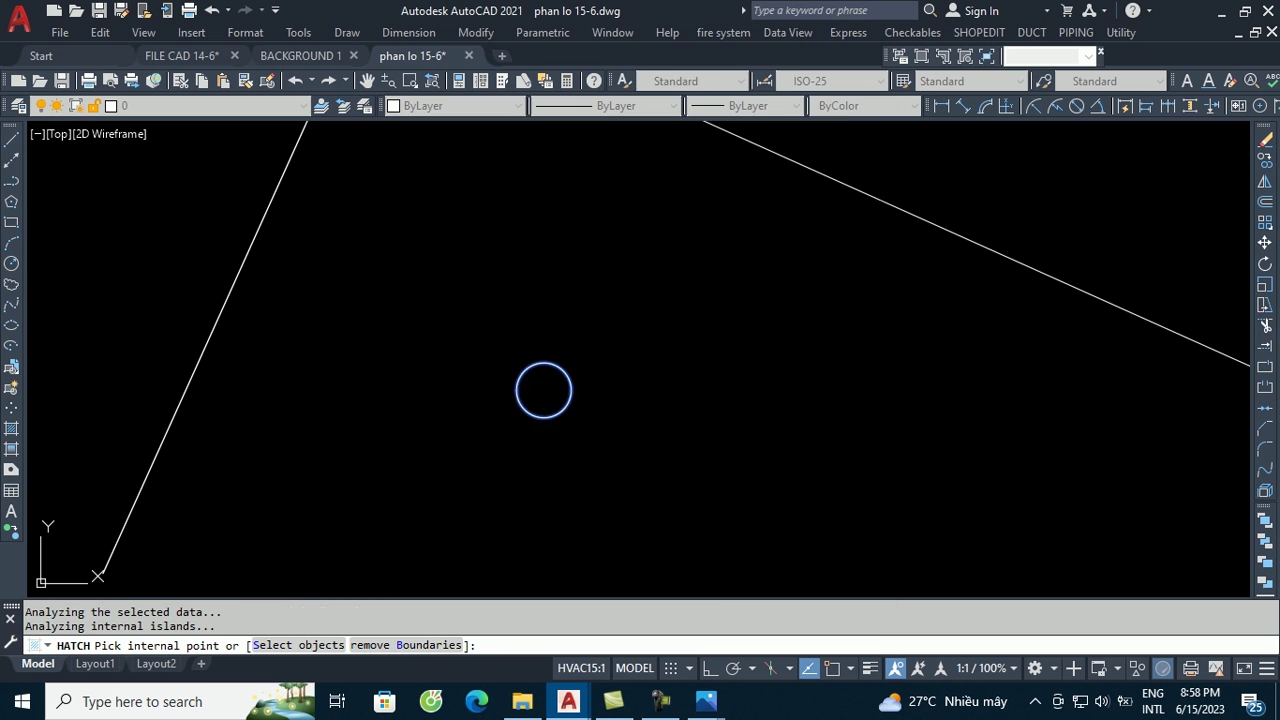
key("Return")
left_click(651, 614)
- Cut the filled circle and paste it back as a block beside point 1
left_click(632, 446)
left_click(478, 337)
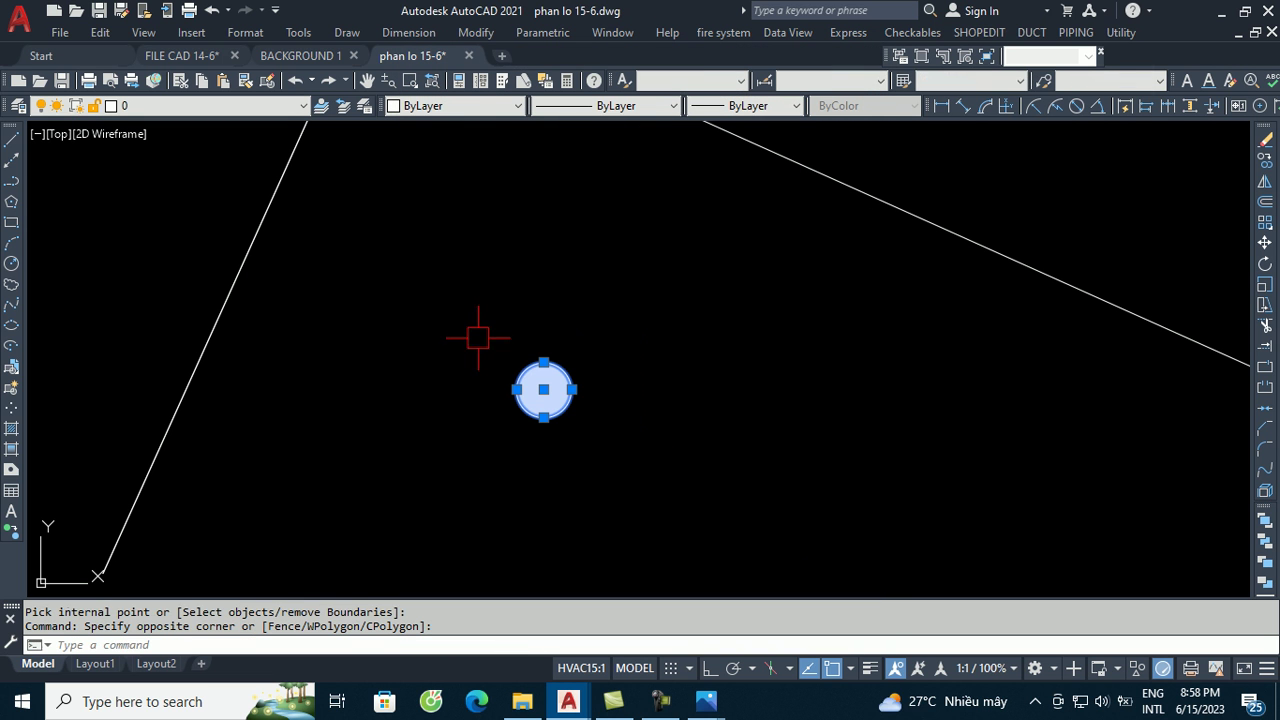
key("ctrl+x")
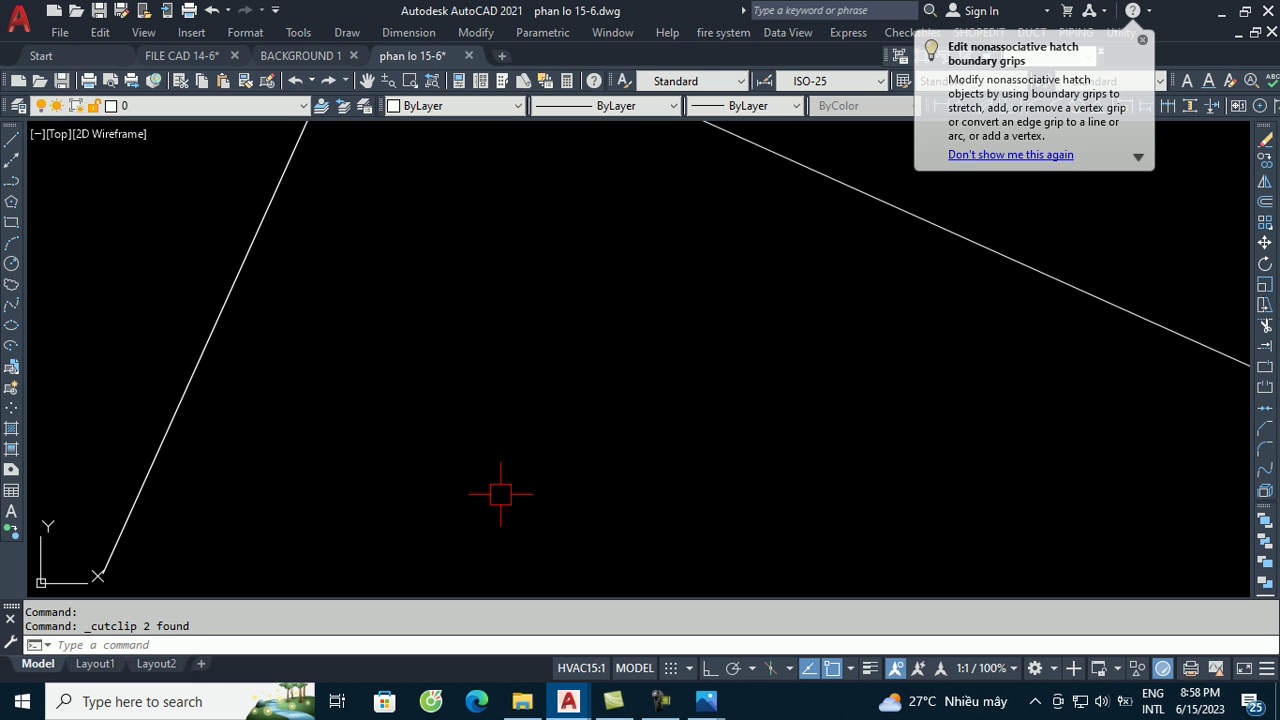
key("ctrl+shift+v")
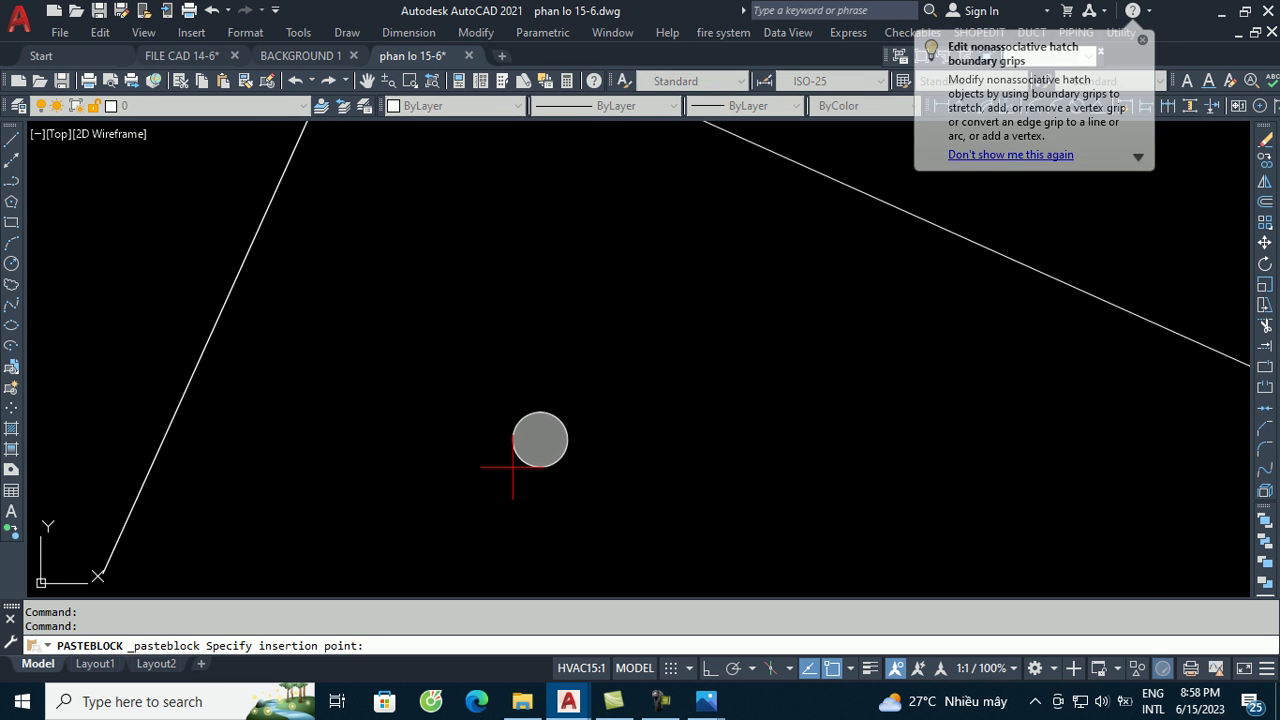
scroll(510, 420, "up", 3)
left_click(507, 411)
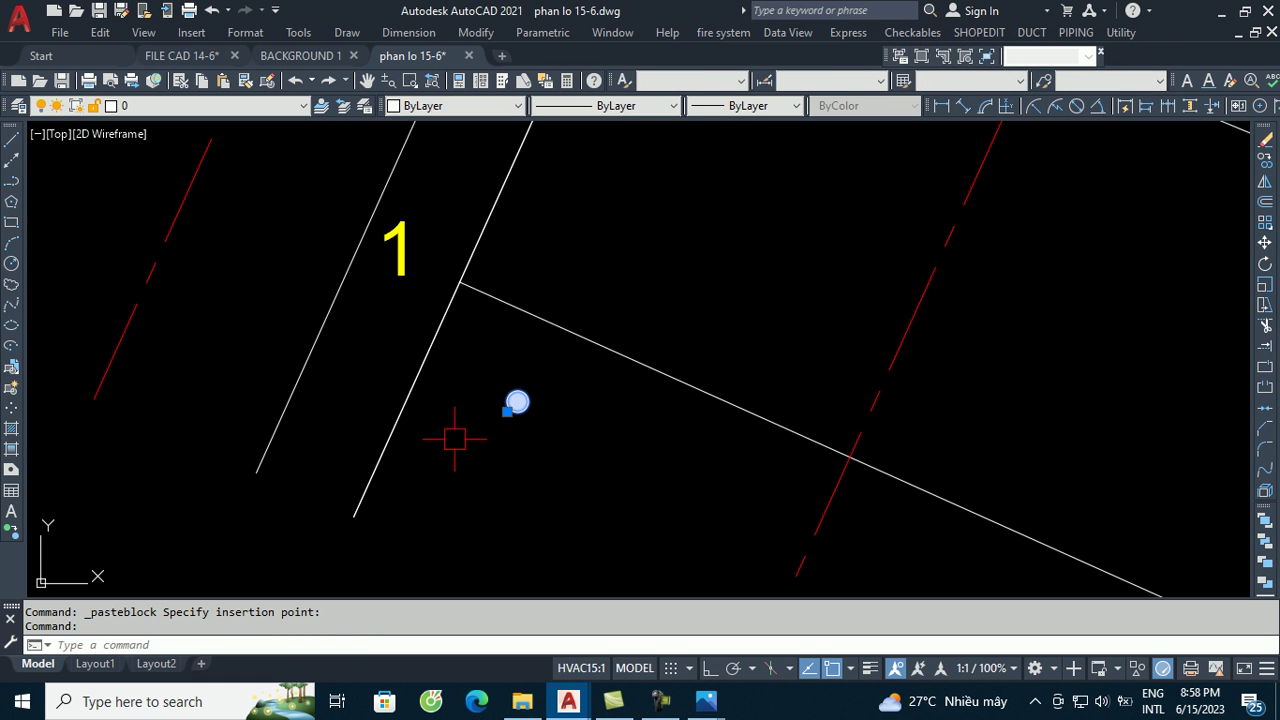
- Move the marker block so its centre sits on the corner at point 1
type("m")
key("Return")
scroll(520, 404, "up", 3)
left_click(547, 418)
scroll(518, 455, "down", 2)
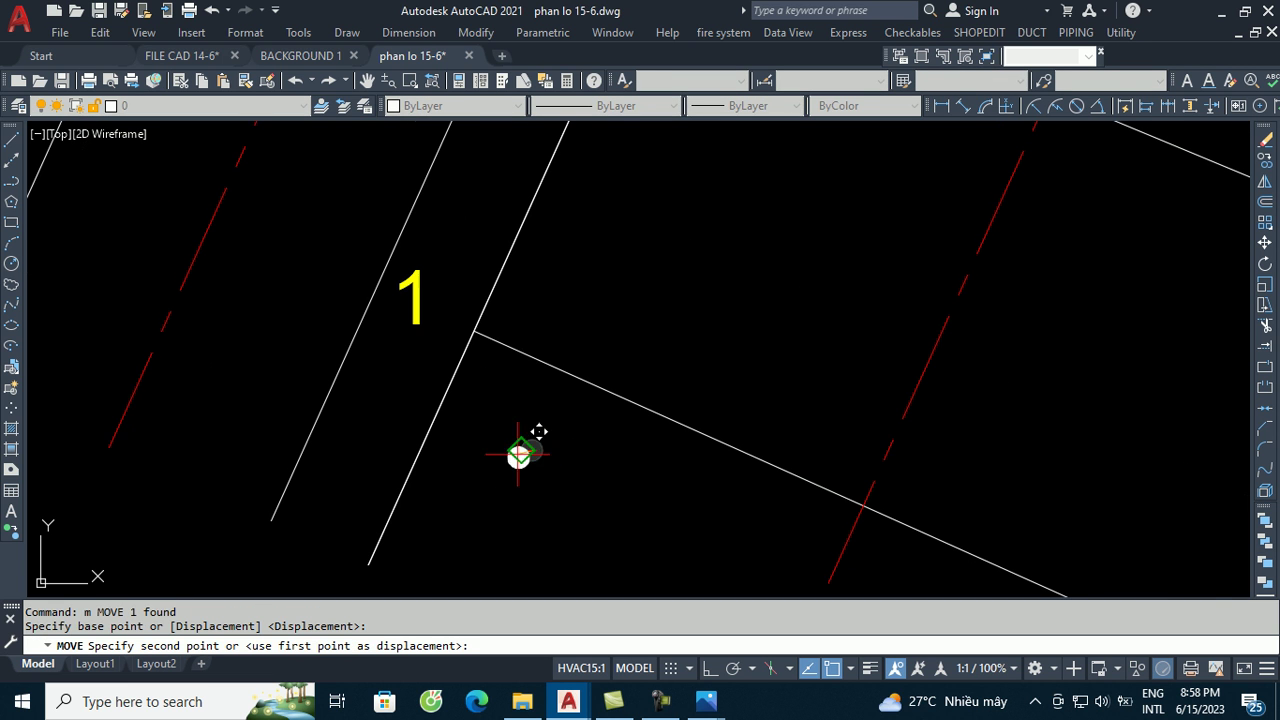
left_click(474, 330)
scroll(443, 486, "down", 2)
scroll(474, 403, "up", 2)
scroll(481, 424, "up", 1)
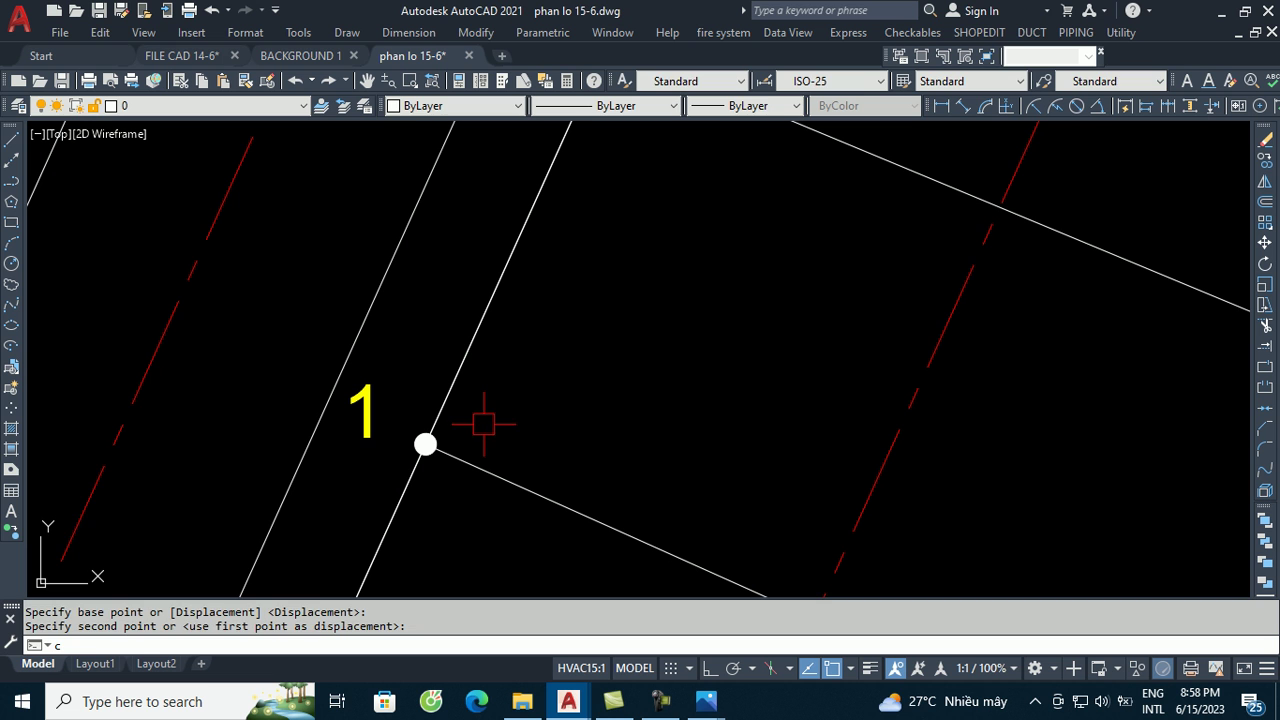
key("Return")
key("Escape")
- Copy the point marker onto points 2 and 3
type("co")
key("Return")
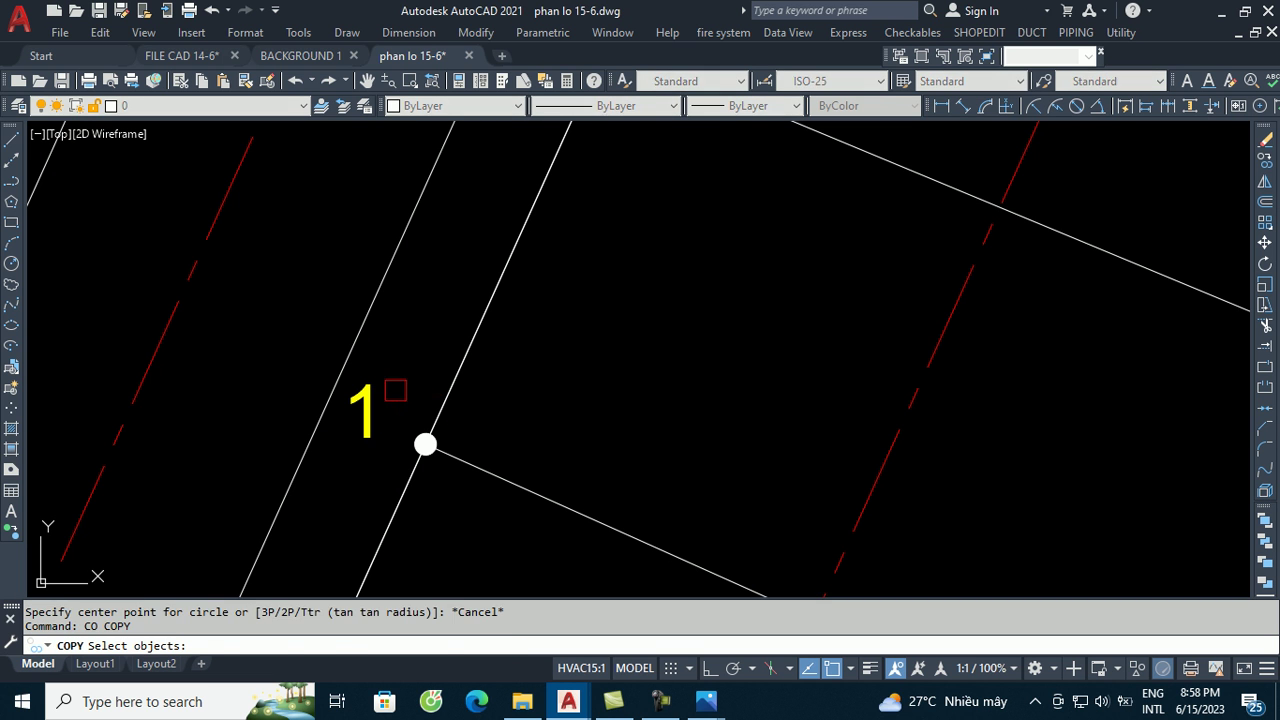
left_click(395, 390)
left_click(477, 503)
key("Return")
scroll(440, 443, "up", 3)
left_click(414, 436)
scroll(420, 470, "down", 2)
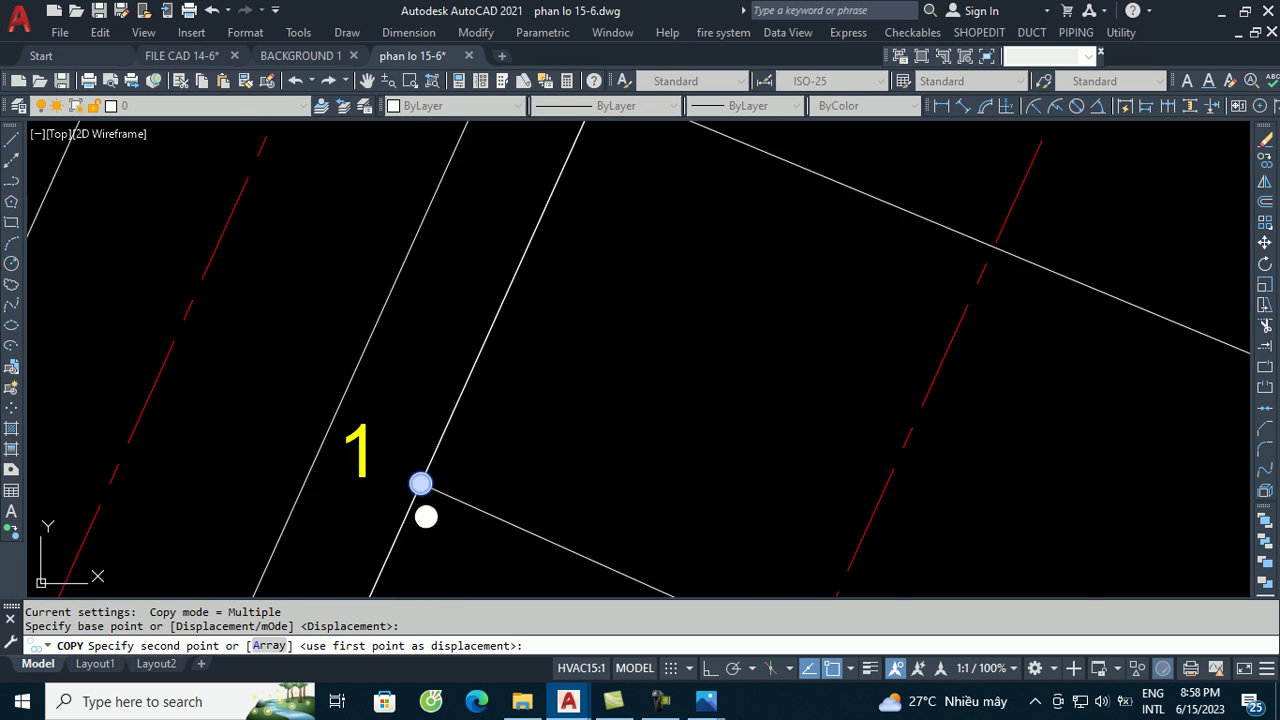
scroll(427, 516, "down", 1)
left_click(503, 340)
scroll(498, 348, "up", 5)
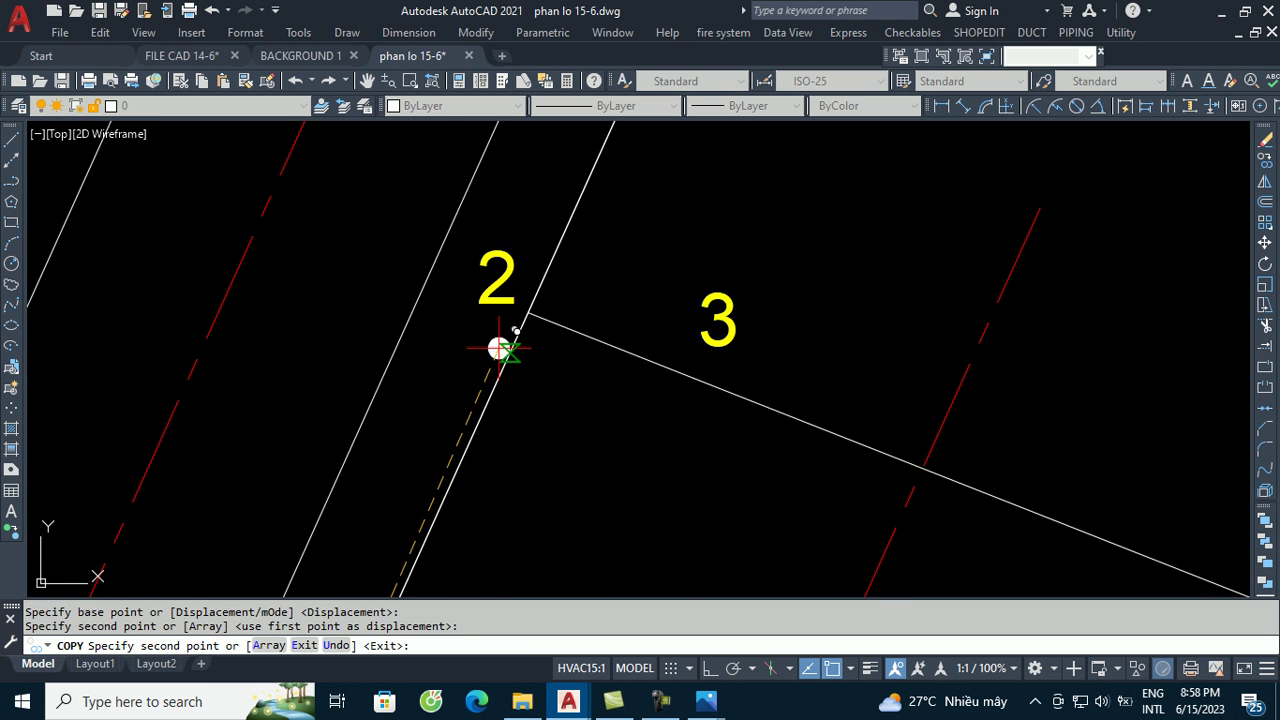
scroll(587, 286, "down", 4)
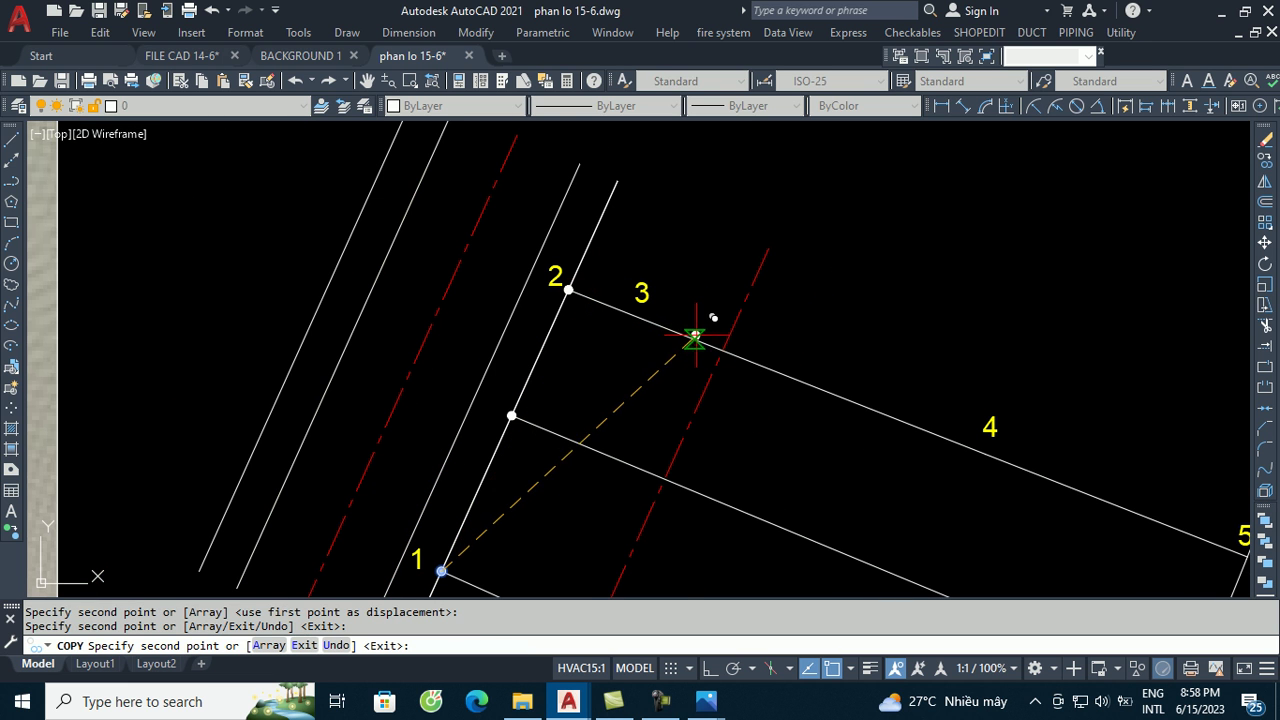
left_click(632, 314)
- Place further marker copies at points 4 and 5, then end the copy
scroll(806, 348, "down", 2)
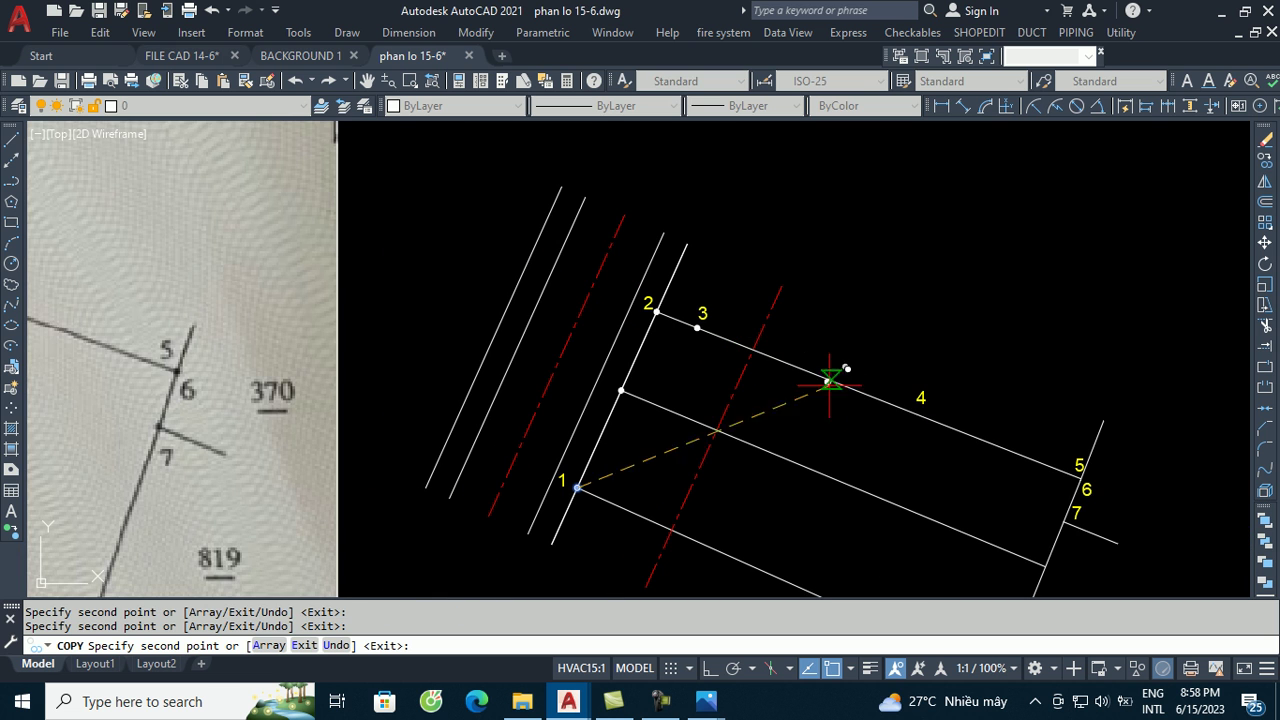
left_click(917, 413)
scroll(1065, 467, "up", 5)
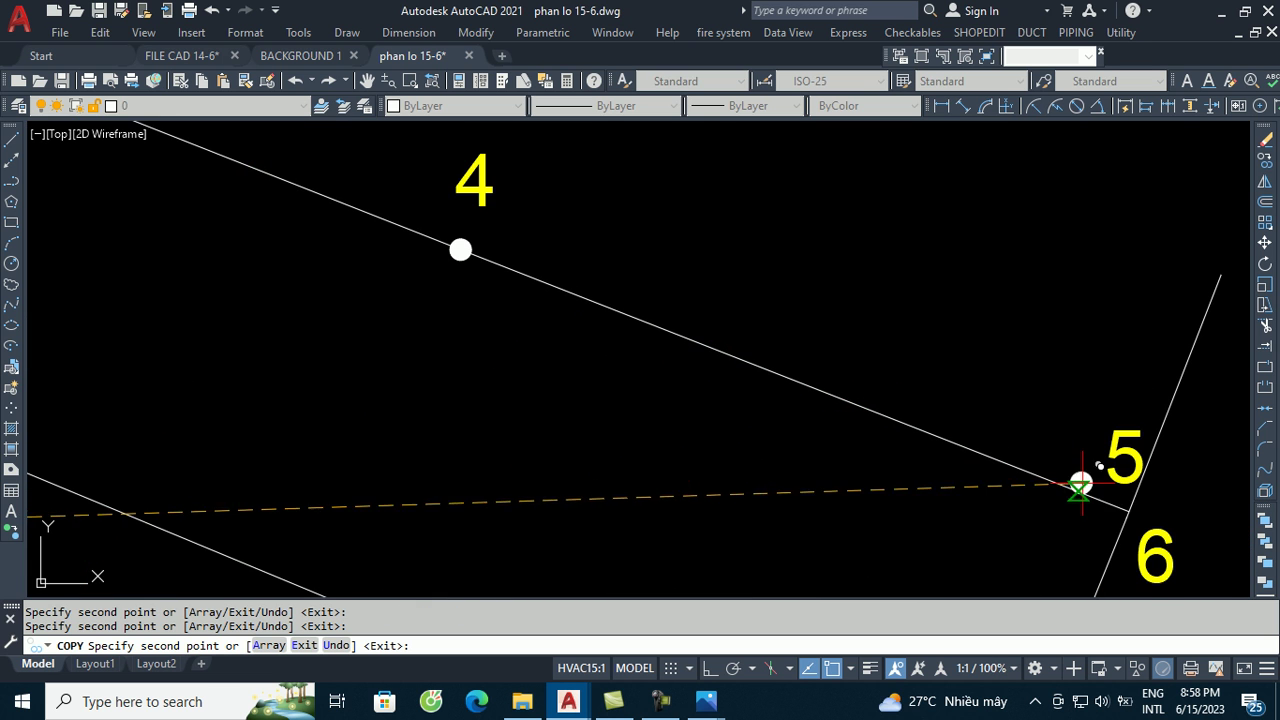
scroll(1127, 517, "up", 2)
left_click(1127, 516)
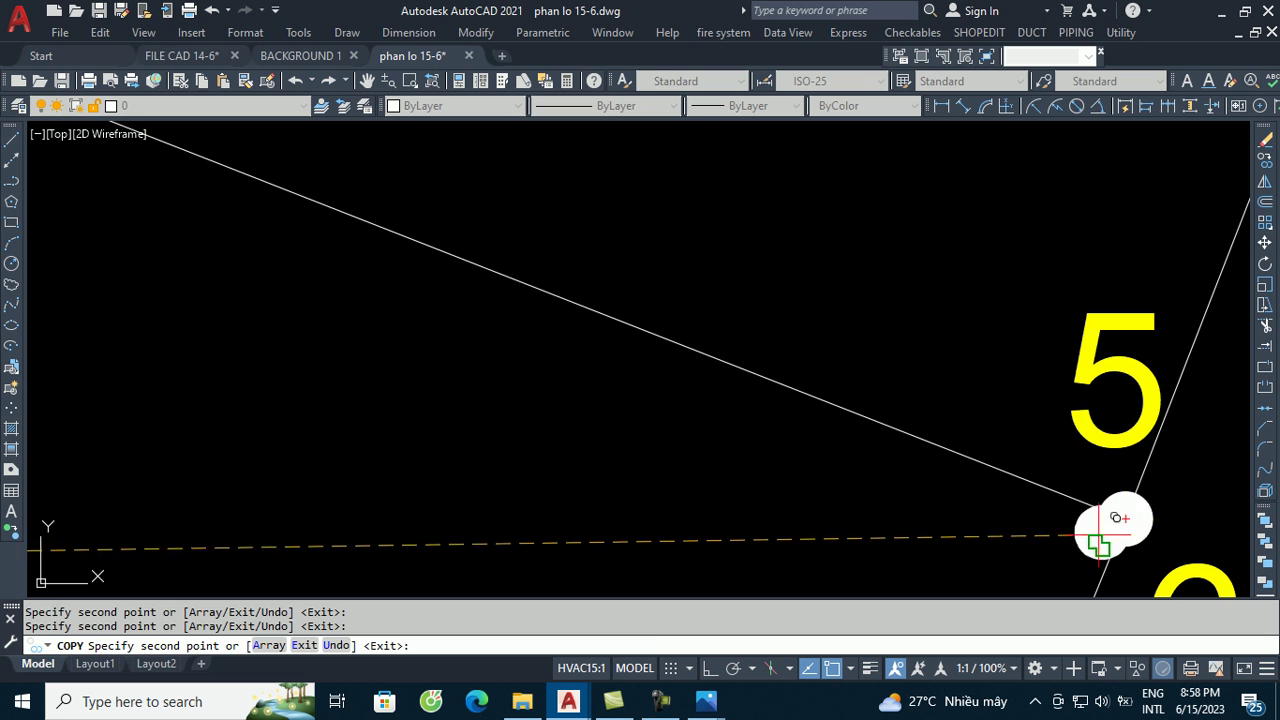
scroll(1100, 531, "up", 2)
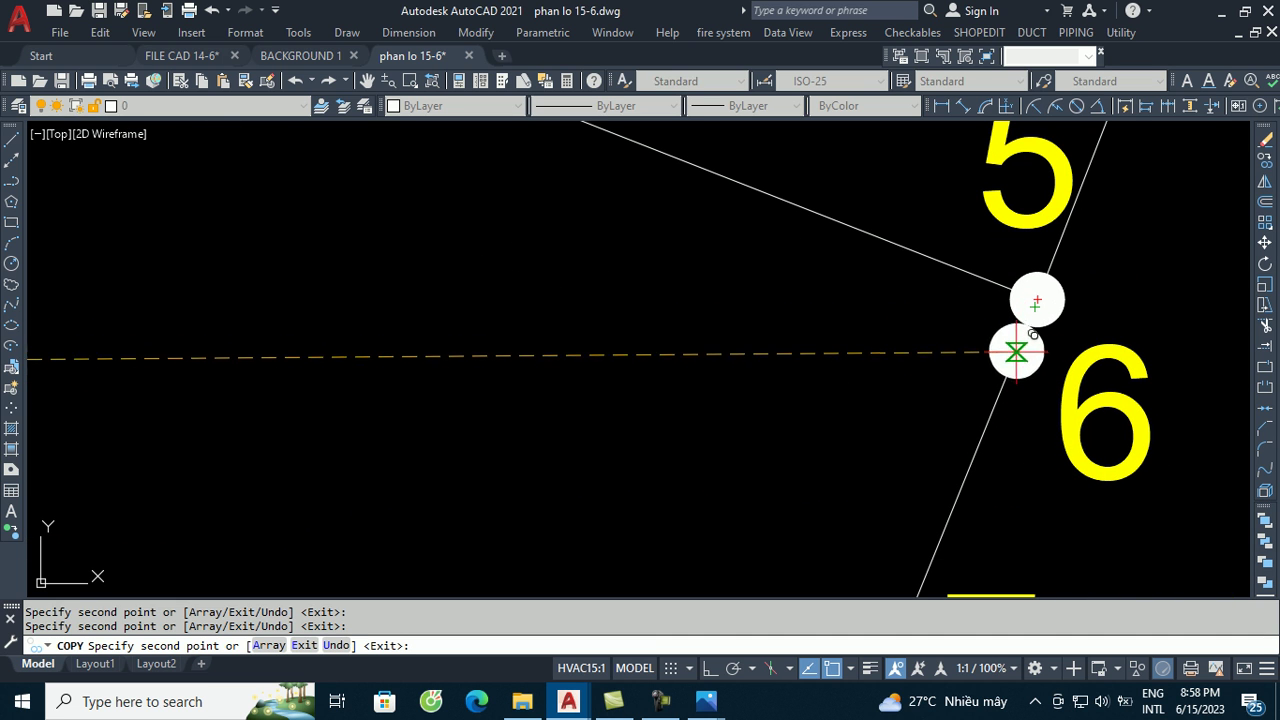
scroll(1030, 322, "up", 2)
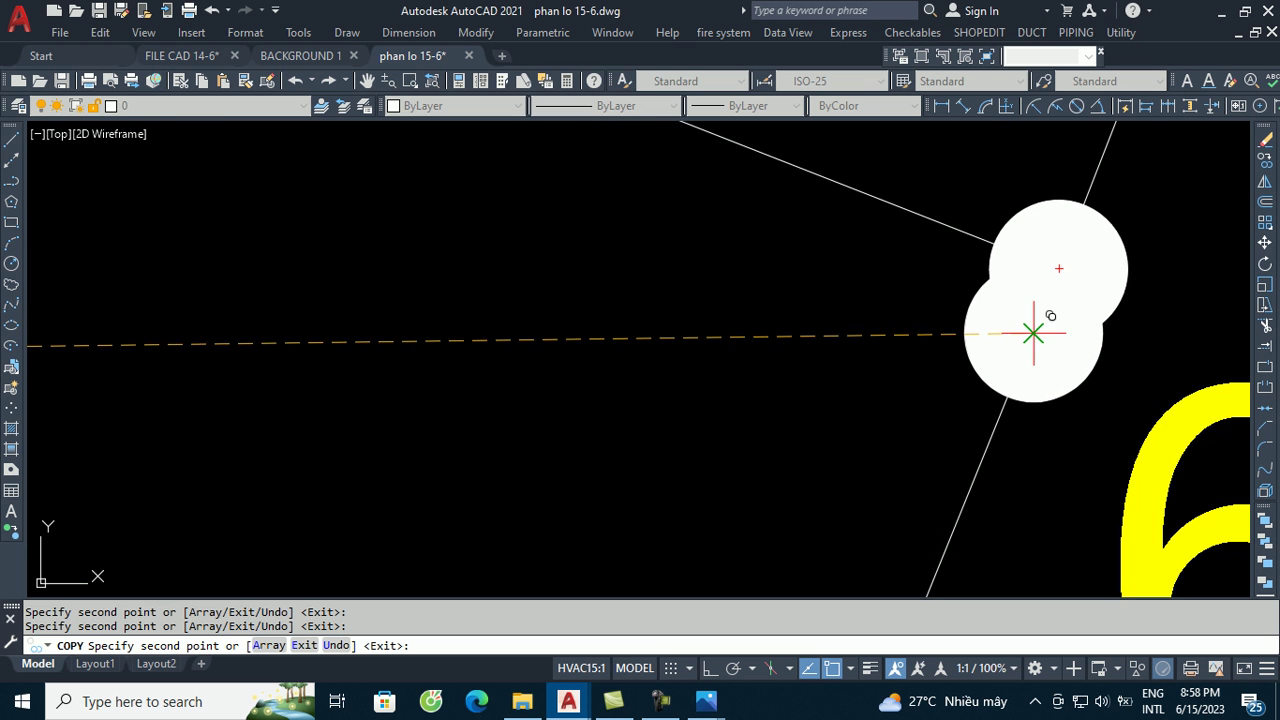
scroll(1042, 311, "down", 2)
scroll(971, 306, "down", 5)
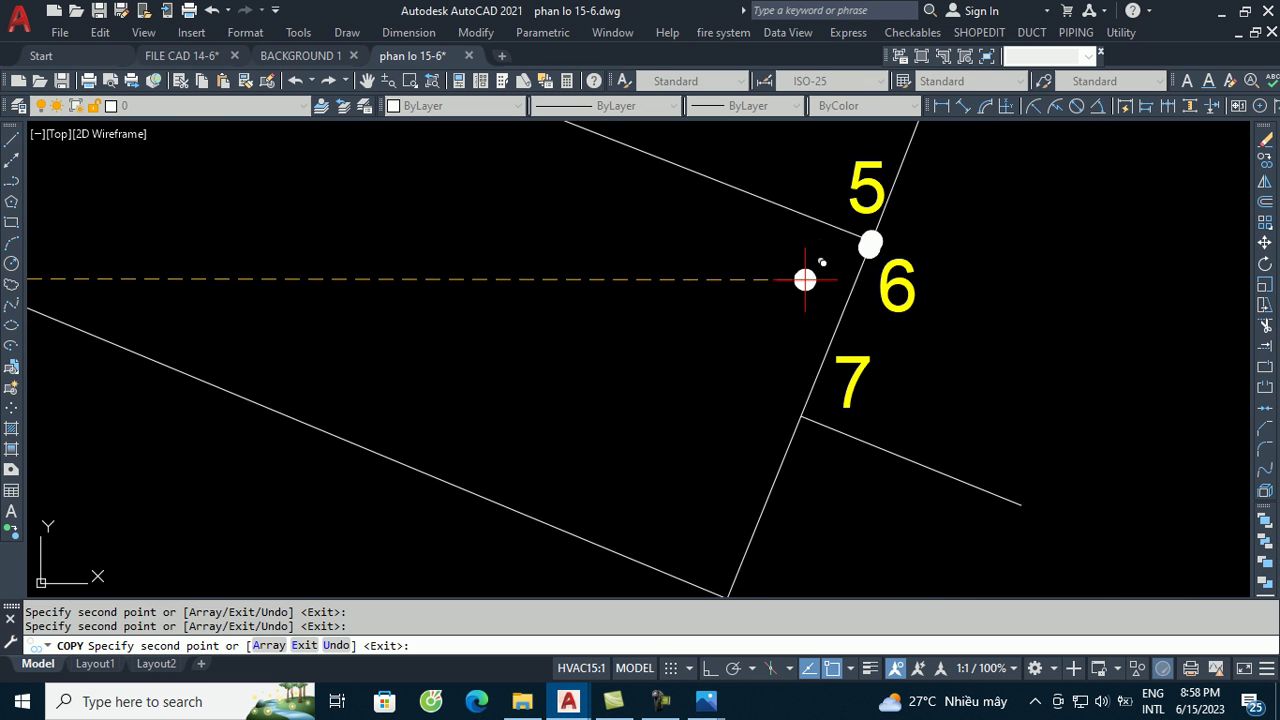
scroll(840, 277, "up", 3)
scroll(835, 300, "down", 3)
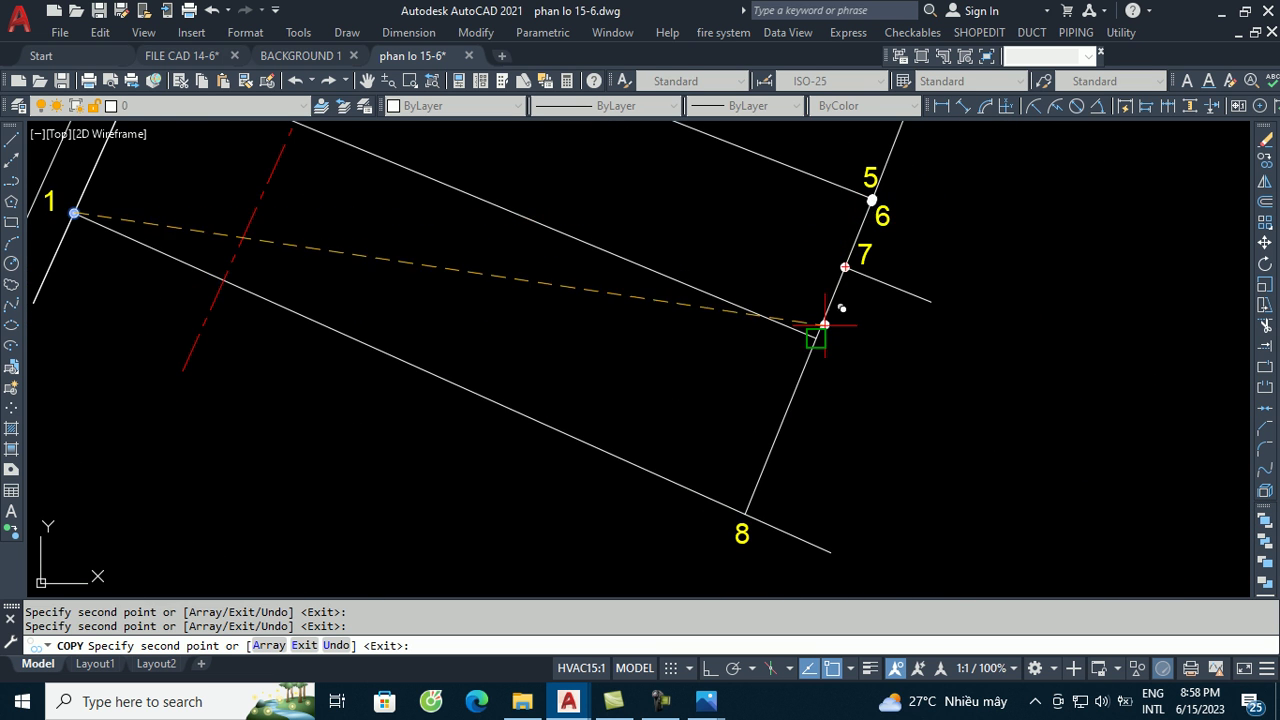
scroll(743, 522, "up", 3)
scroll(750, 500, "up", 2)
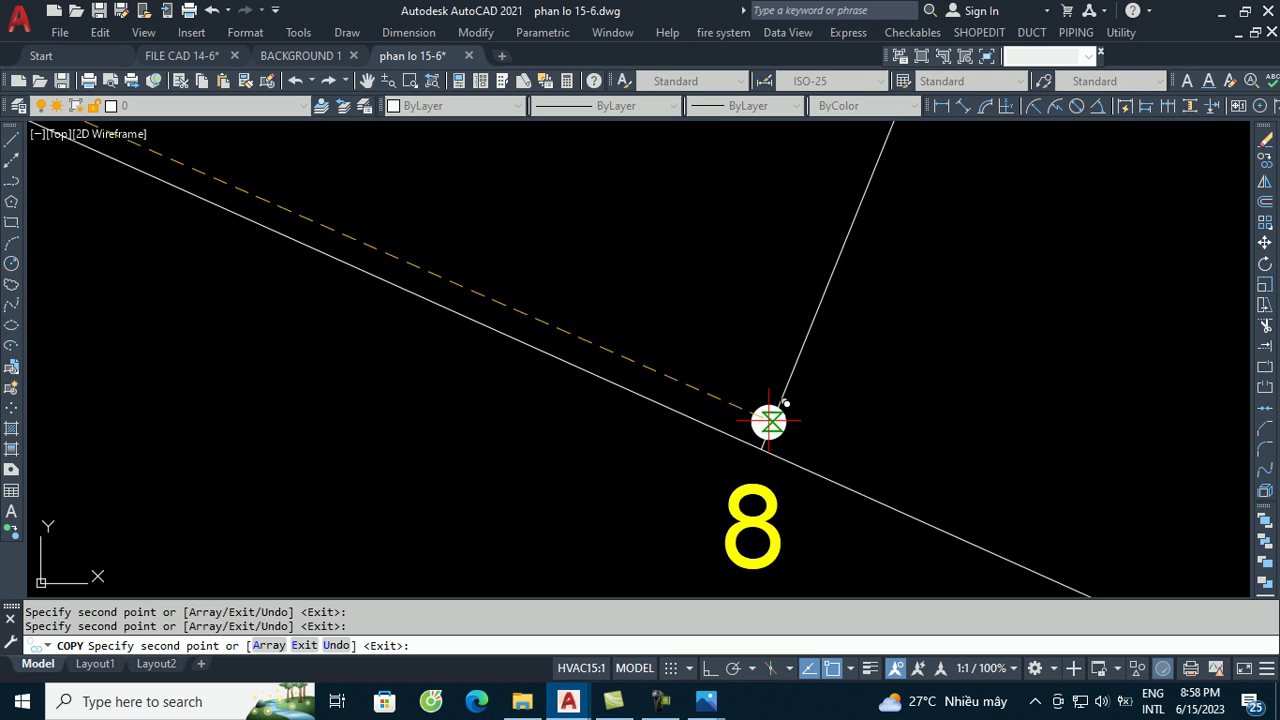
key("Escape")
scroll(760, 455, "down", 5)
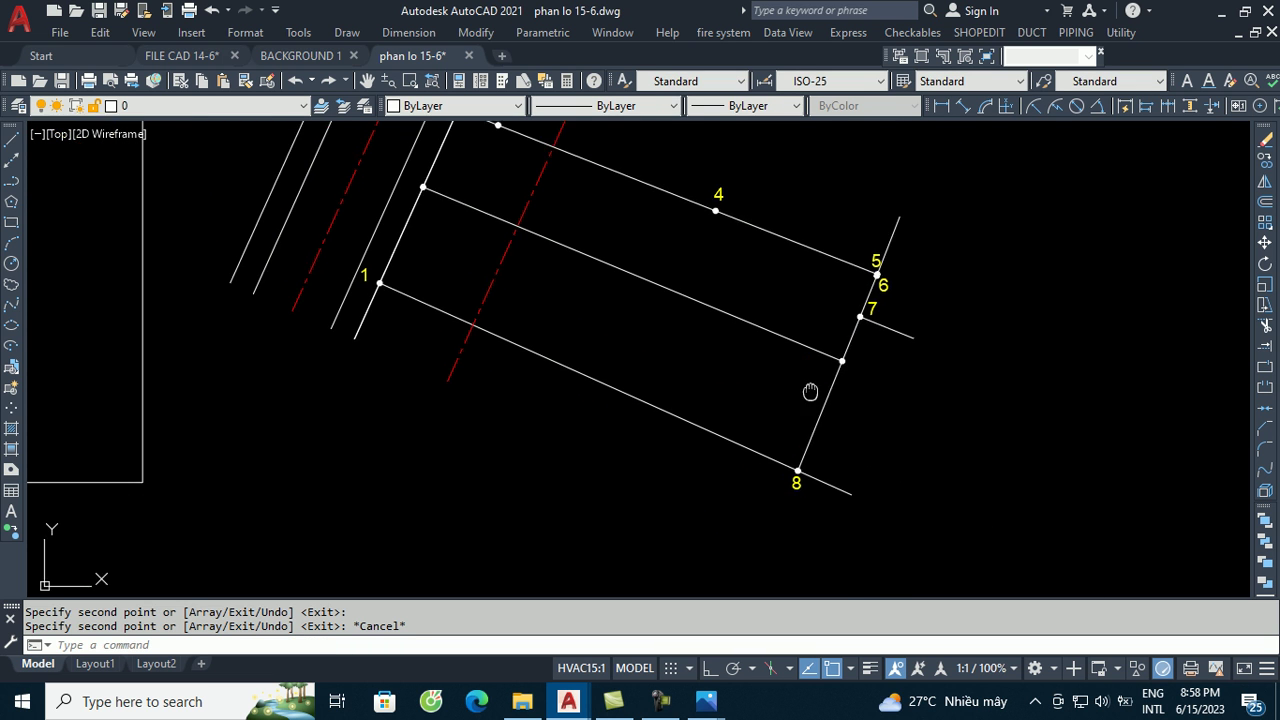
- Save the drawing and make Yellow the current drawing colour
middle_click_drag(814, 391, 871, 509)
key("ctrl+s")
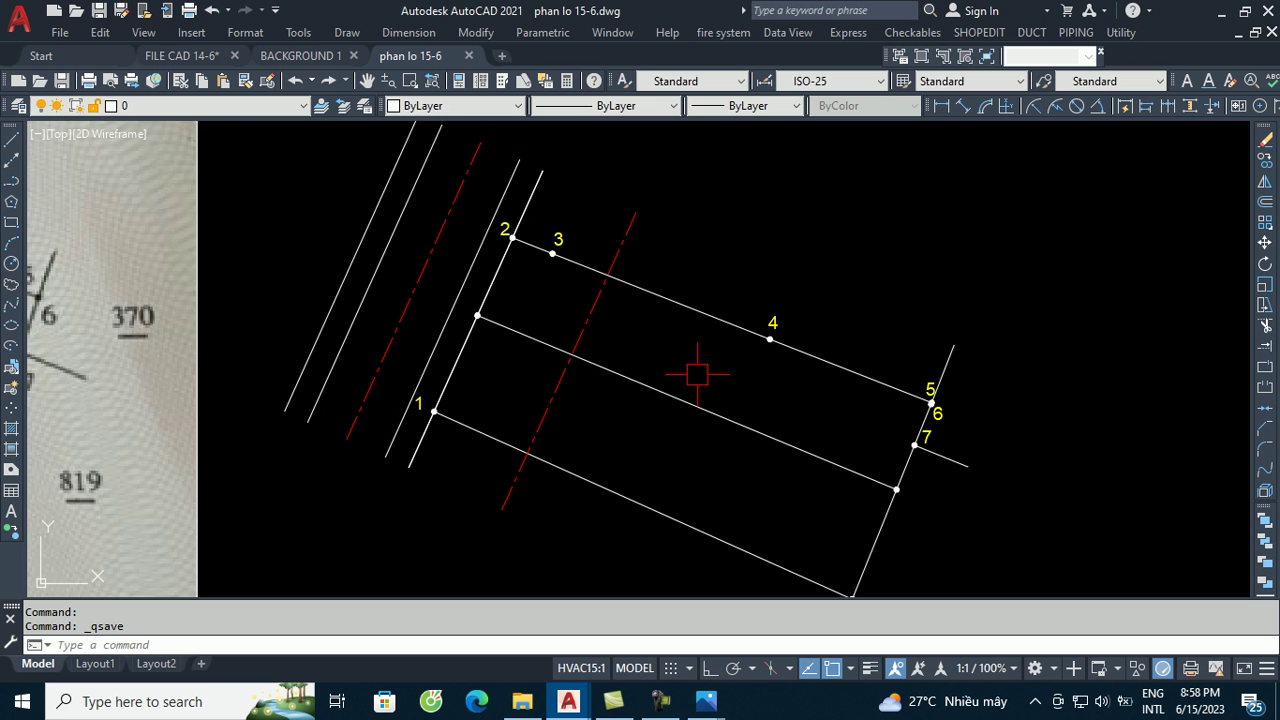
middle_click_drag(528, 391, 655, 375)
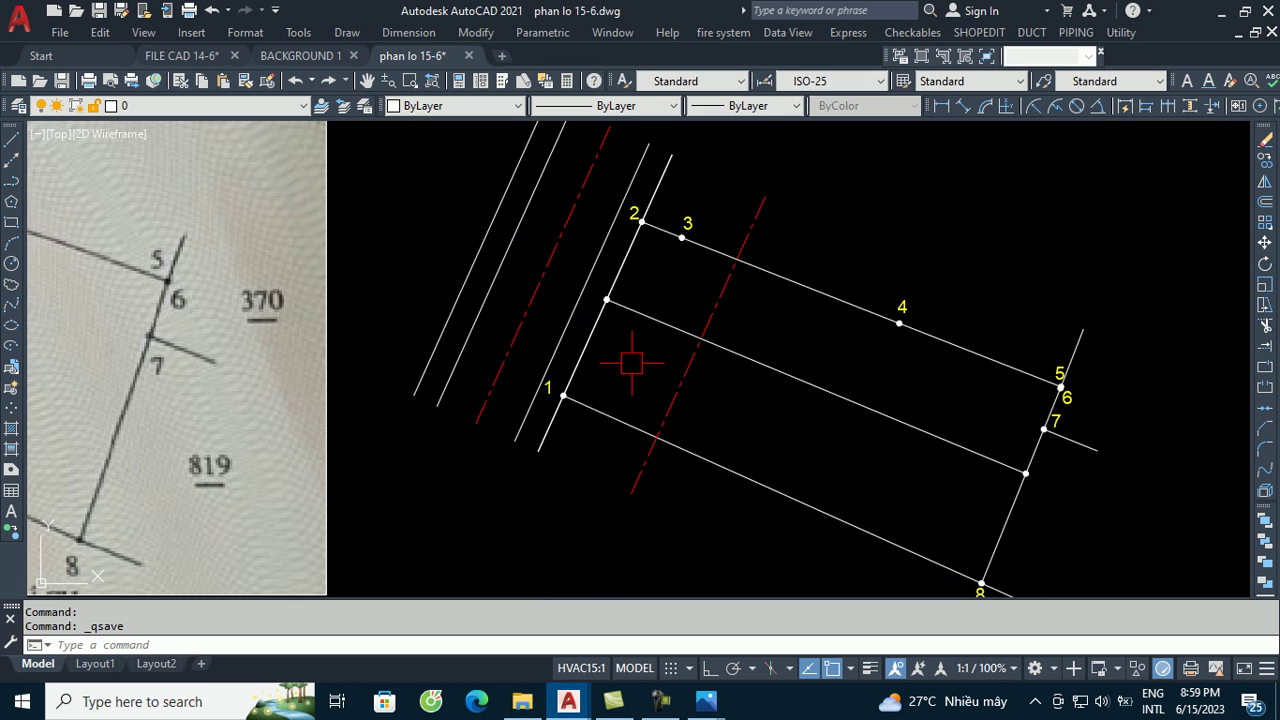
left_click(435, 107)
left_click(421, 171)
type("d")
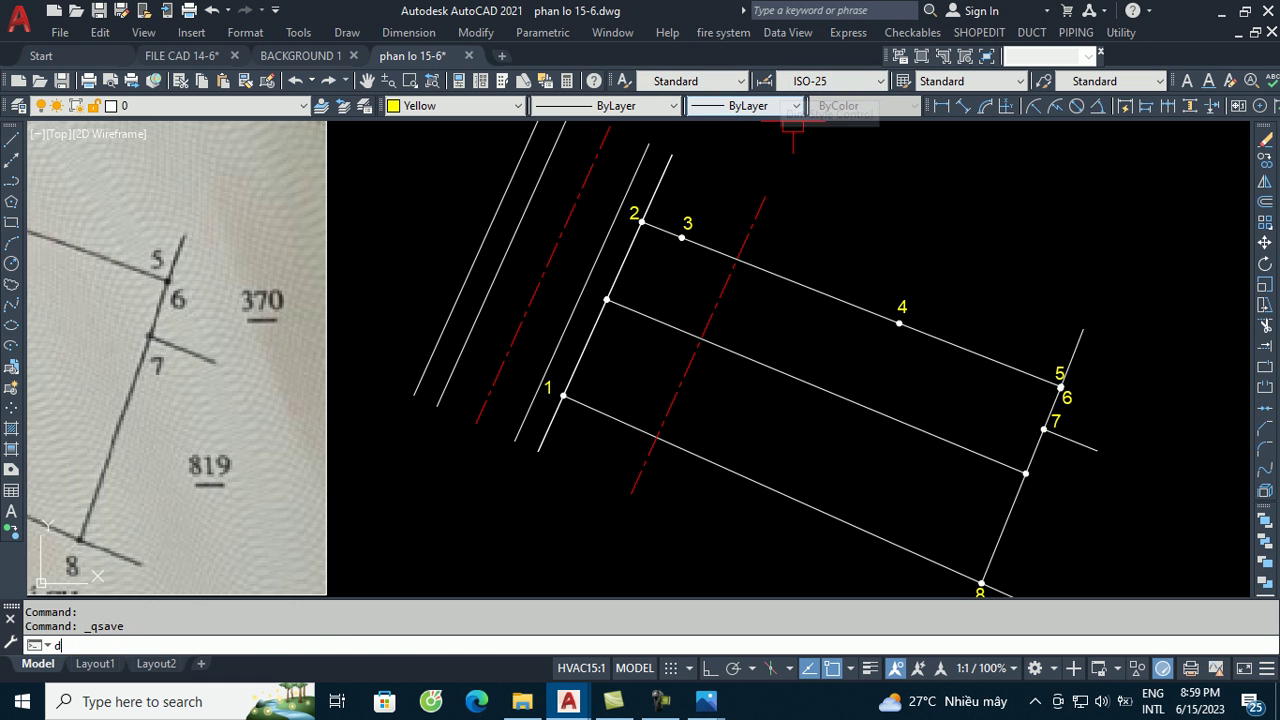
- Try a DLI linear dimension from point 1 to point 8, then cancel it
type("DLI")
key("Return")
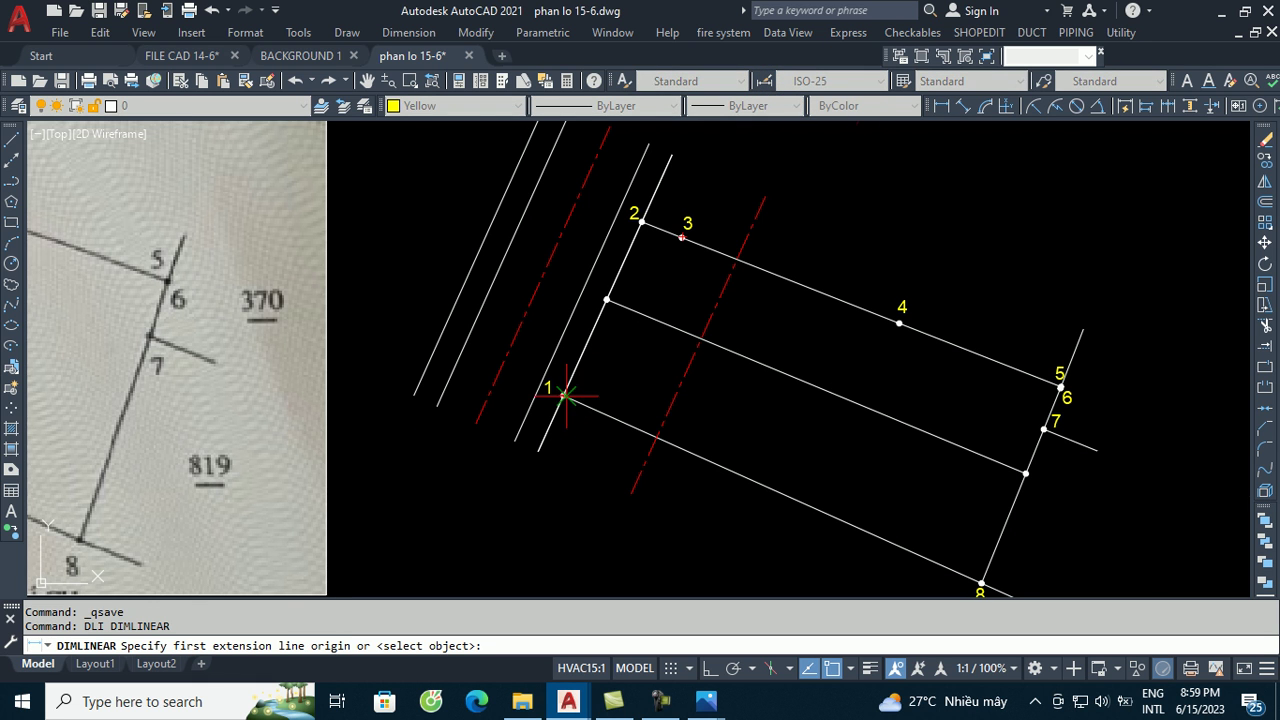
scroll(566, 395, "up", 10)
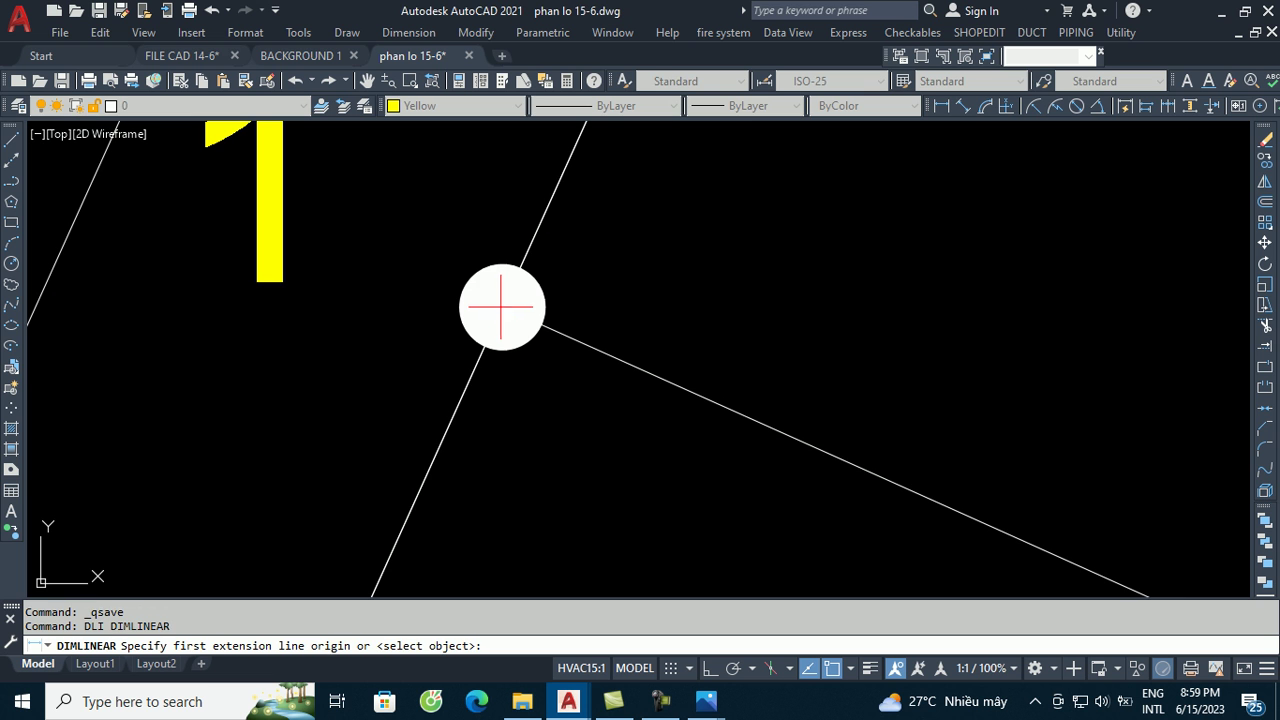
left_click(502, 307)
scroll(477, 280, "down", 2)
scroll(477, 280, "down", 1)
scroll(540, 300, "down", 1)
scroll(540, 300, "down", 1)
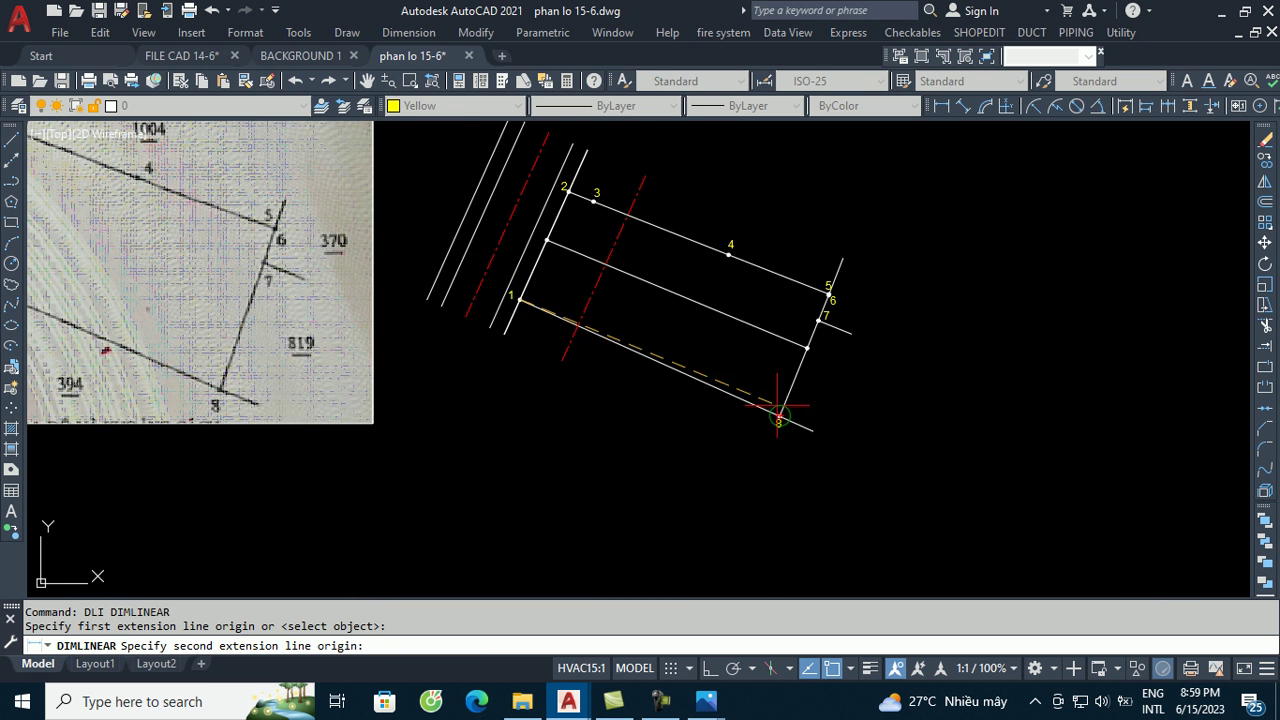
scroll(778, 410, "up", 2)
scroll(760, 408, "up", 2)
scroll(749, 434, "up", 1)
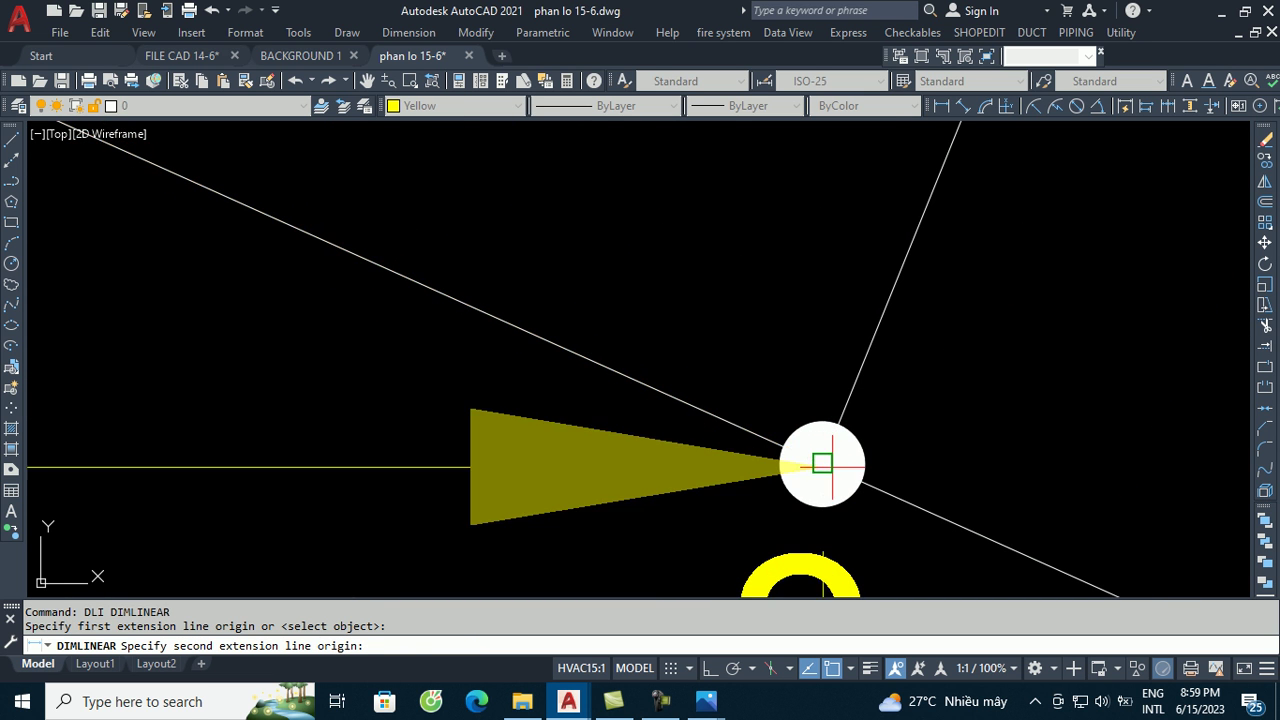
left_click(822, 463)
scroll(800, 455, "down", 3)
key("Escape")
type("dal")
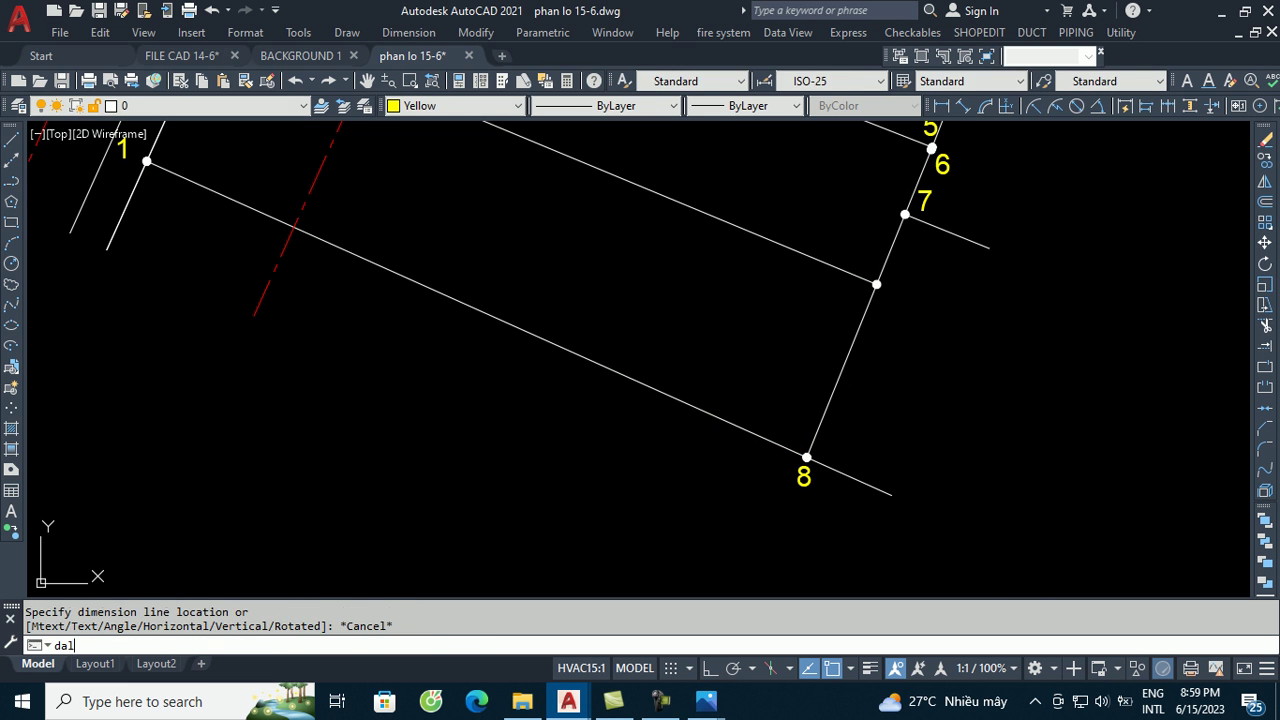
- Try an aligned dimension from point 1 to point 8, then cancel it
key("Return")
scroll(500, 345, "down", 1)
scroll(254, 263, "up", 2)
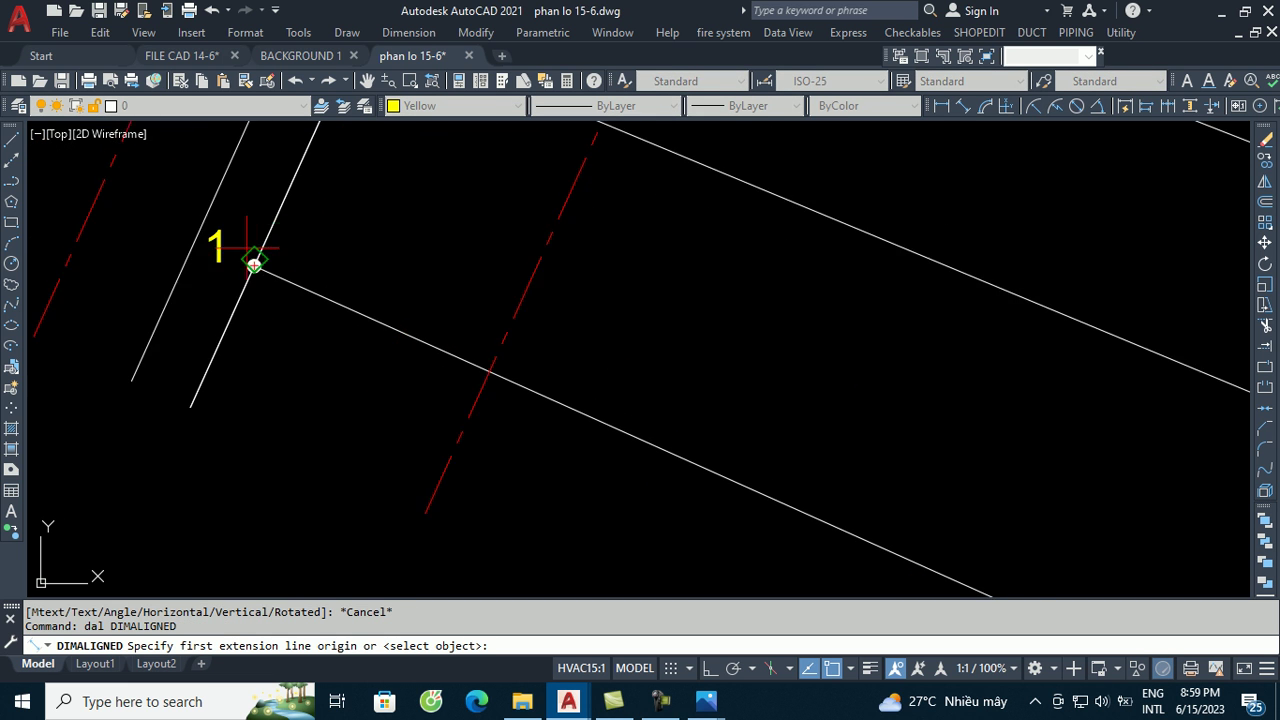
scroll(280, 282, "up", 2)
left_click(290, 258)
scroll(300, 240, "down", 2)
scroll(334, 190, "down", 1)
scroll(766, 374, "up", 2)
scroll(750, 345, "up", 2)
left_click(740, 326)
scroll(740, 326, "down", 4)
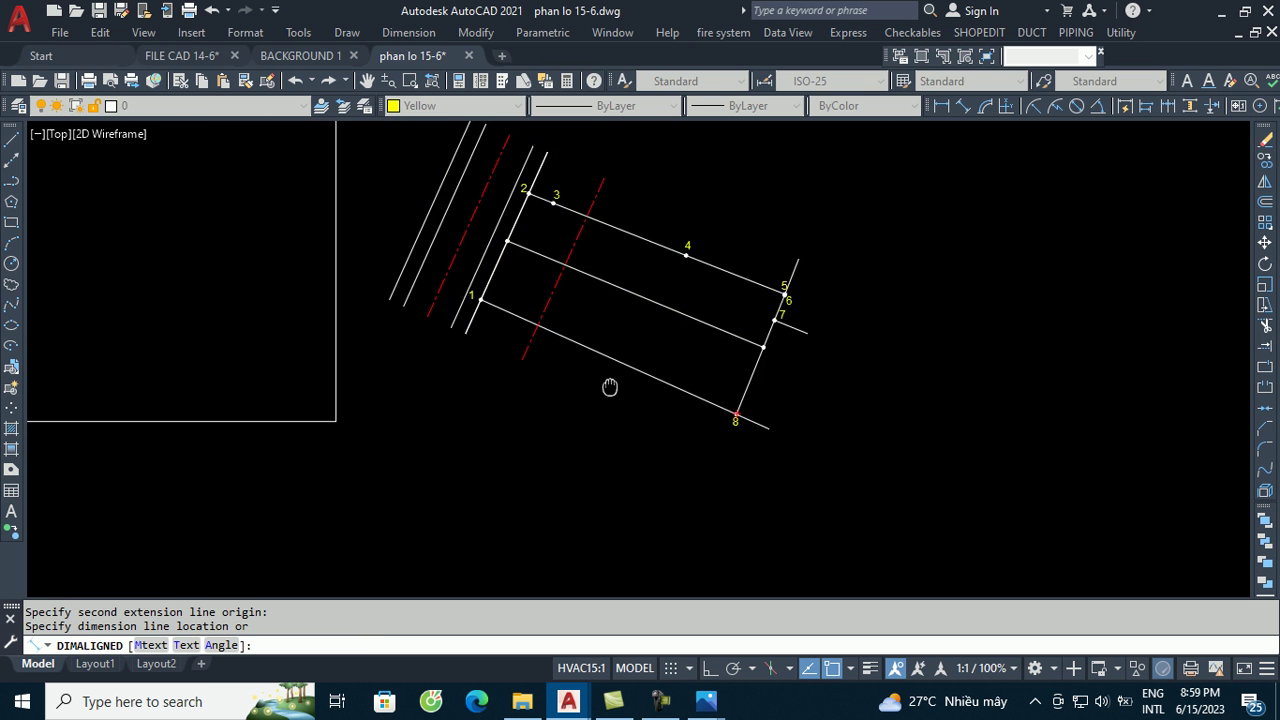
scroll(600, 390, "up", 4)
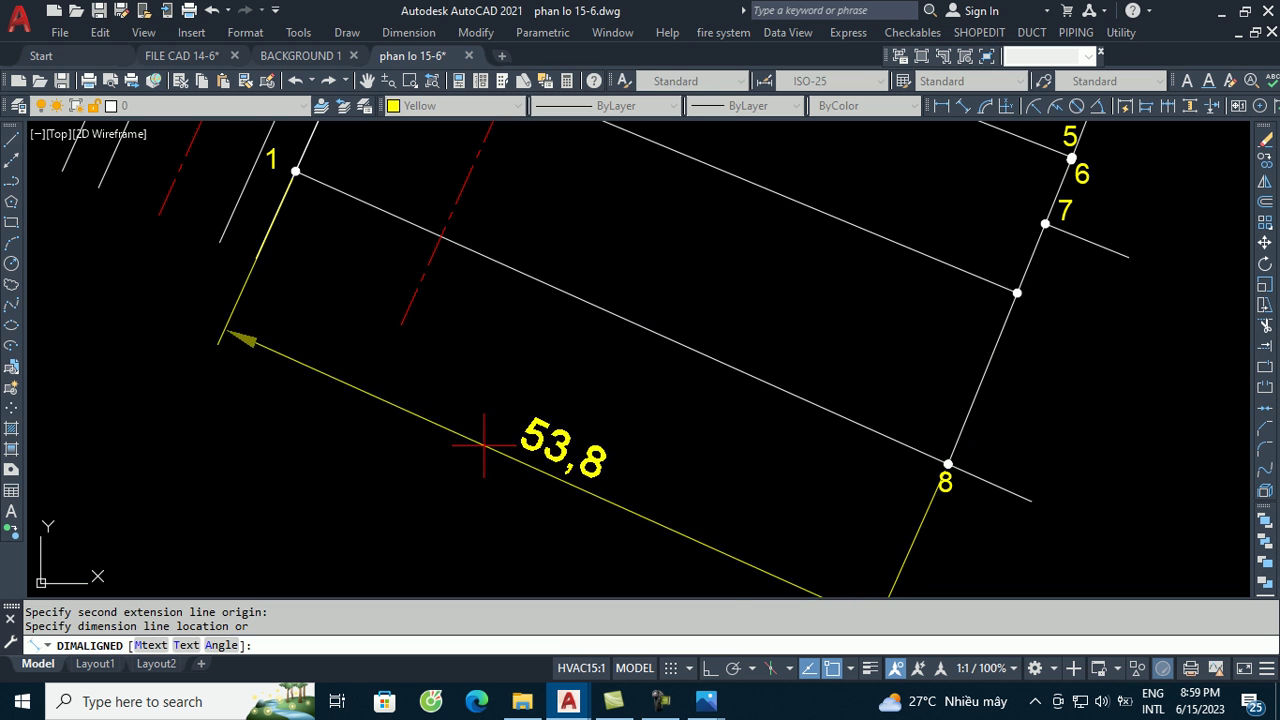
key("Escape")
type("D")
- Modify ISO-25 to suppress dimension lines 1 and 2 and extension lines 1 and 2
key("Return")
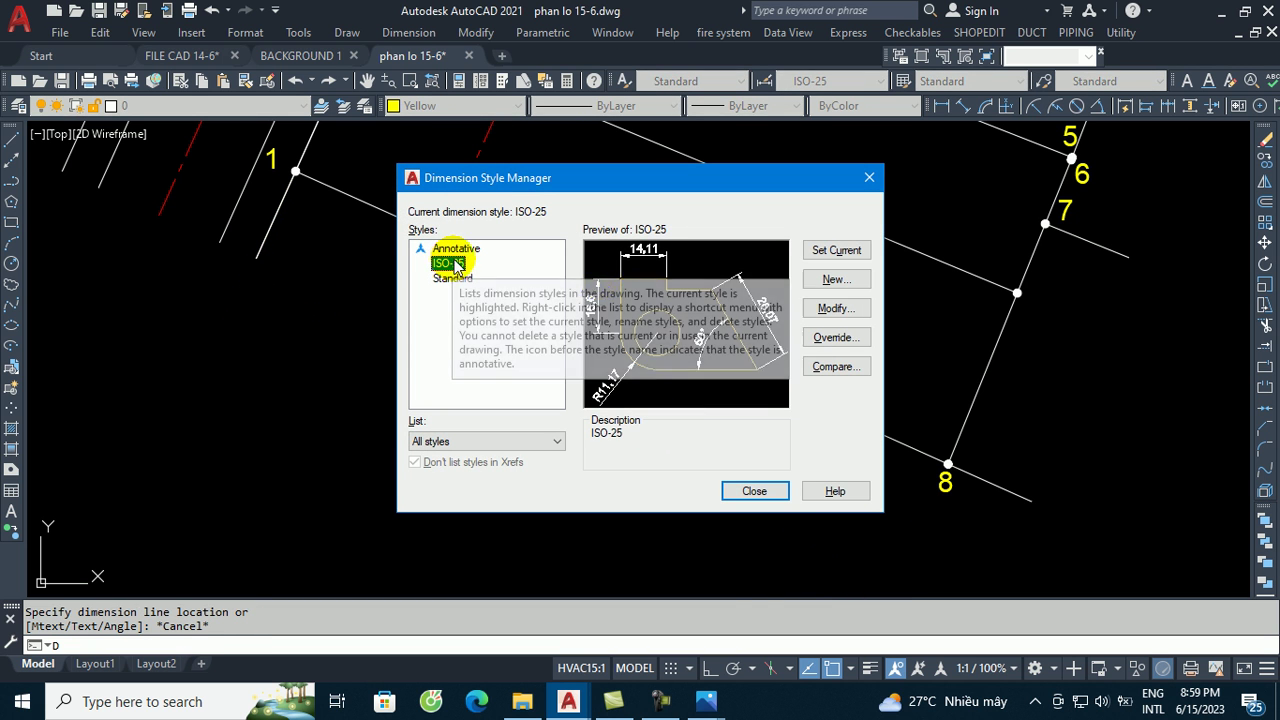
left_click(835, 313)
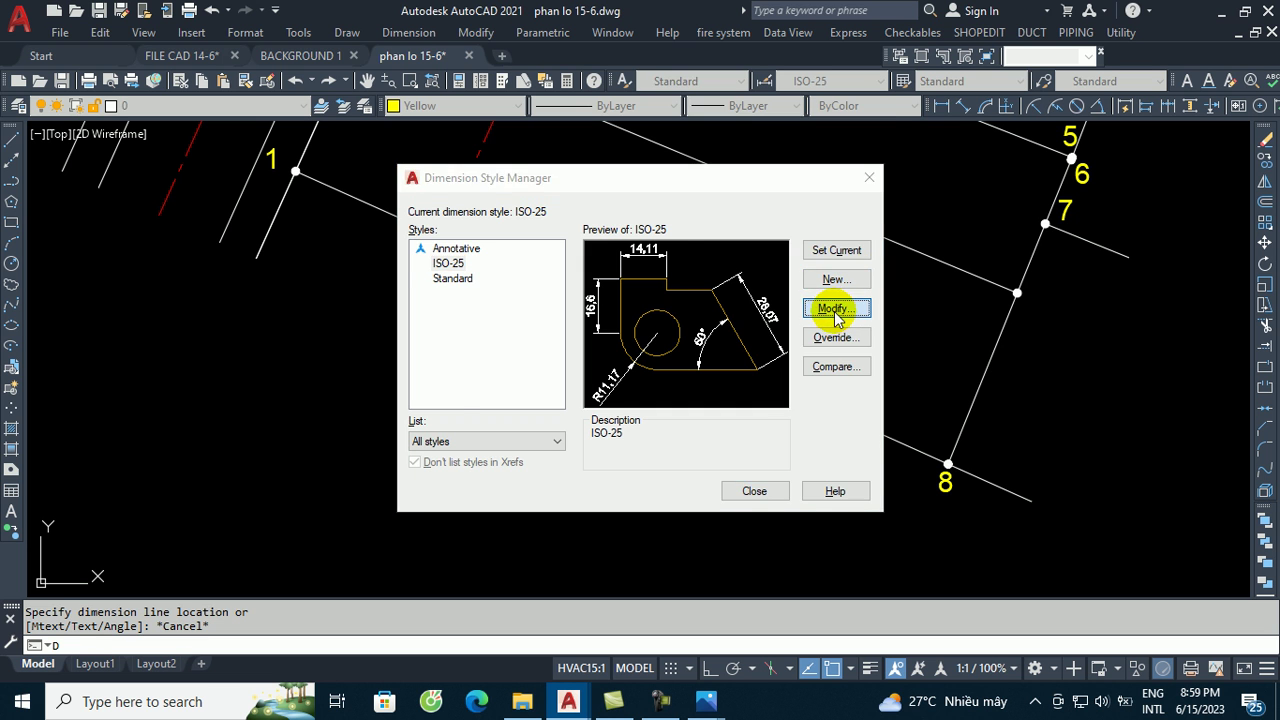
left_click(399, 142)
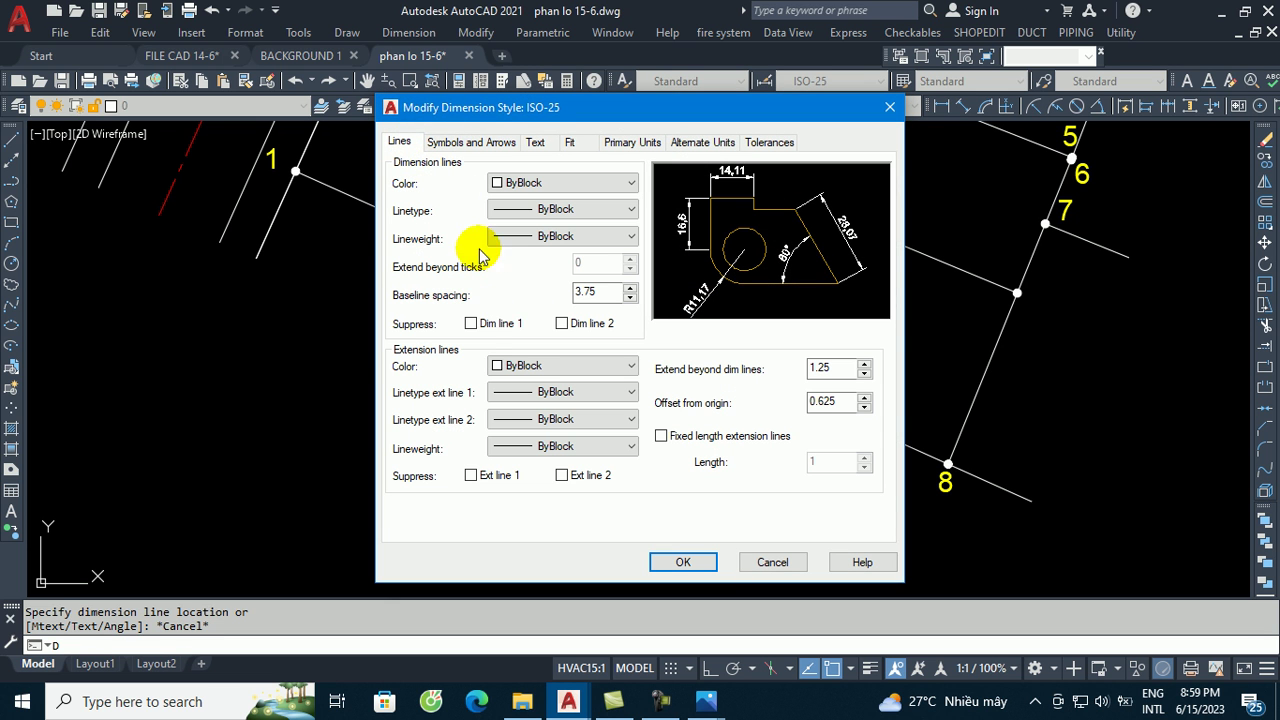
left_click(471, 324)
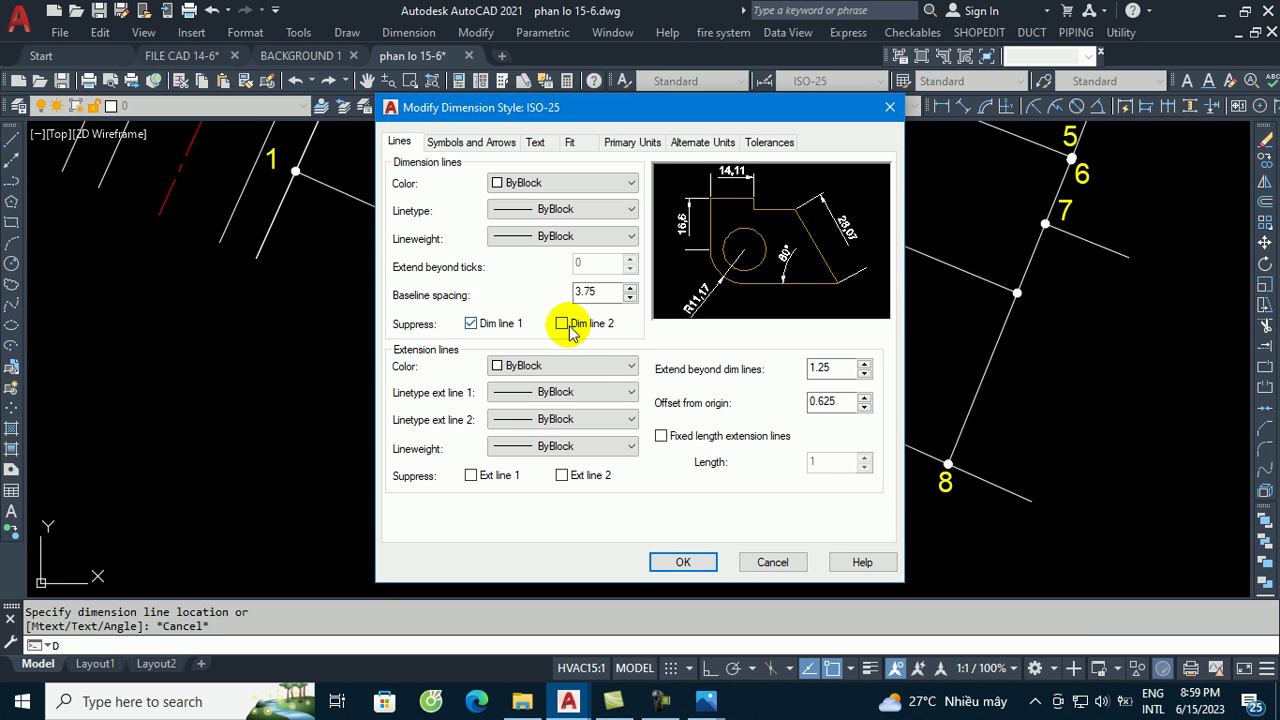
left_click(561, 323)
left_click(471, 477)
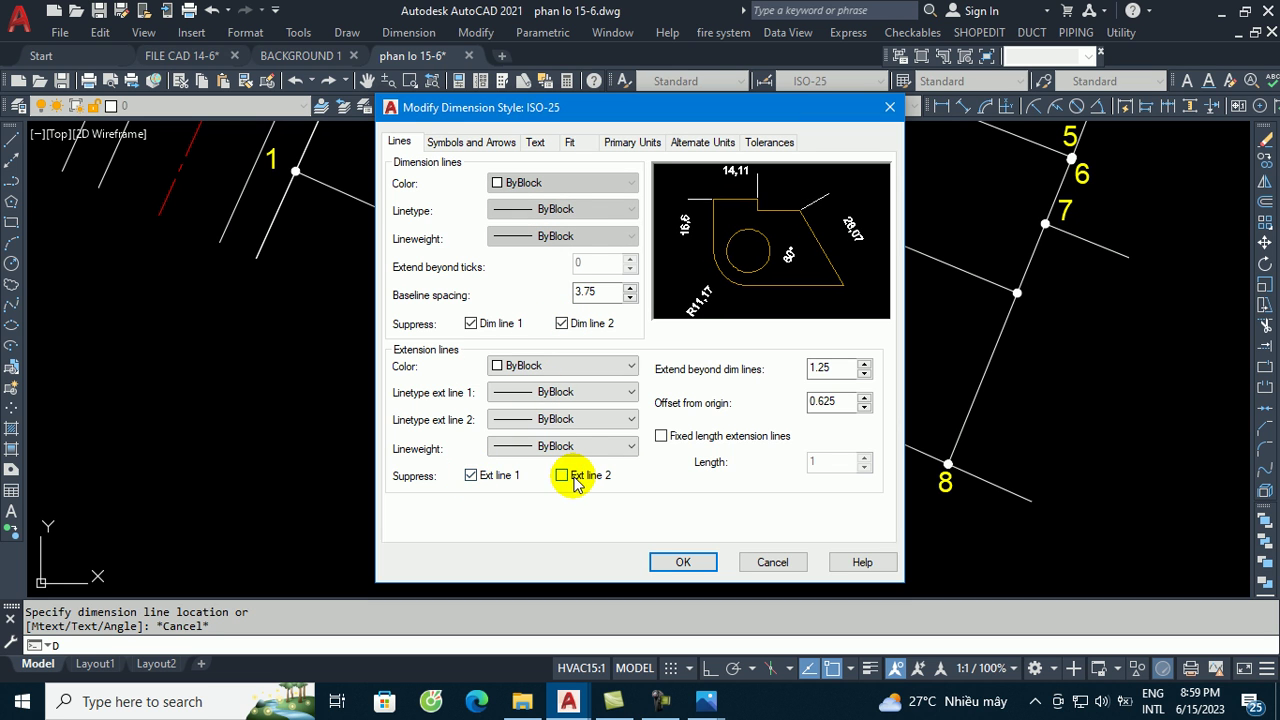
left_click(562, 476)
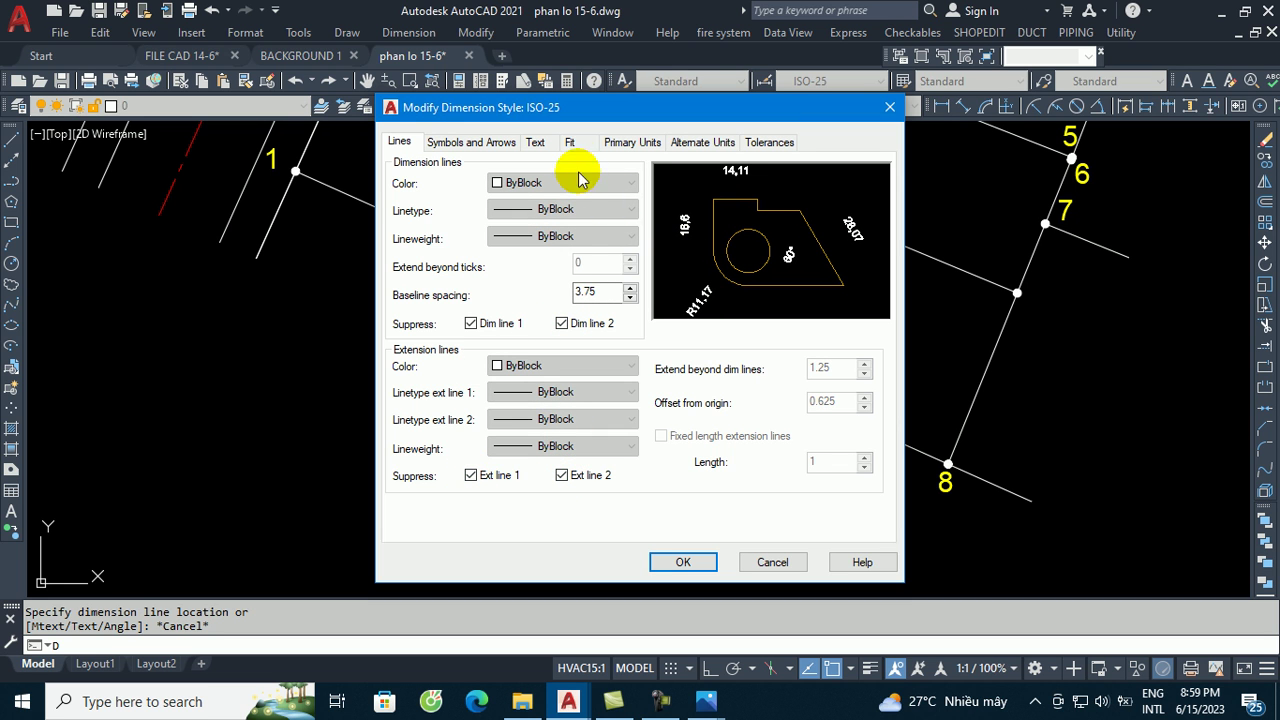
- Check the primary units precision, then select the overall scale value under Fit
left_click(640, 142)
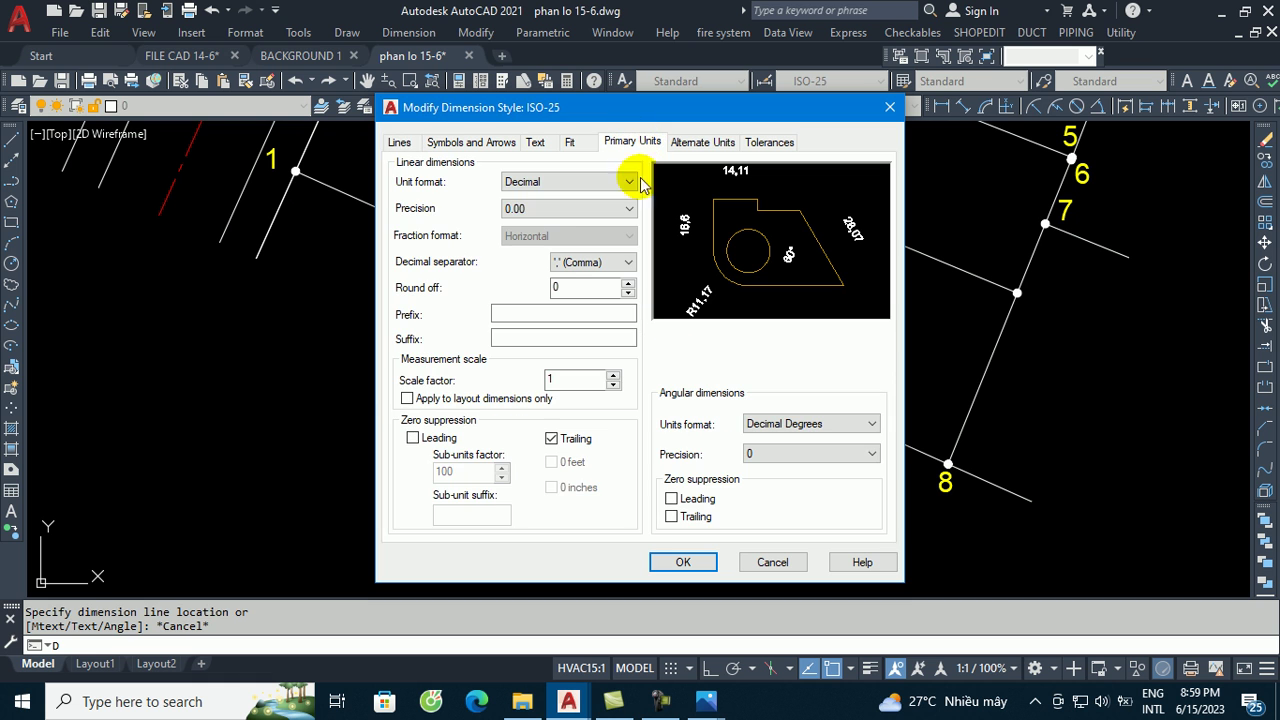
left_click(532, 212)
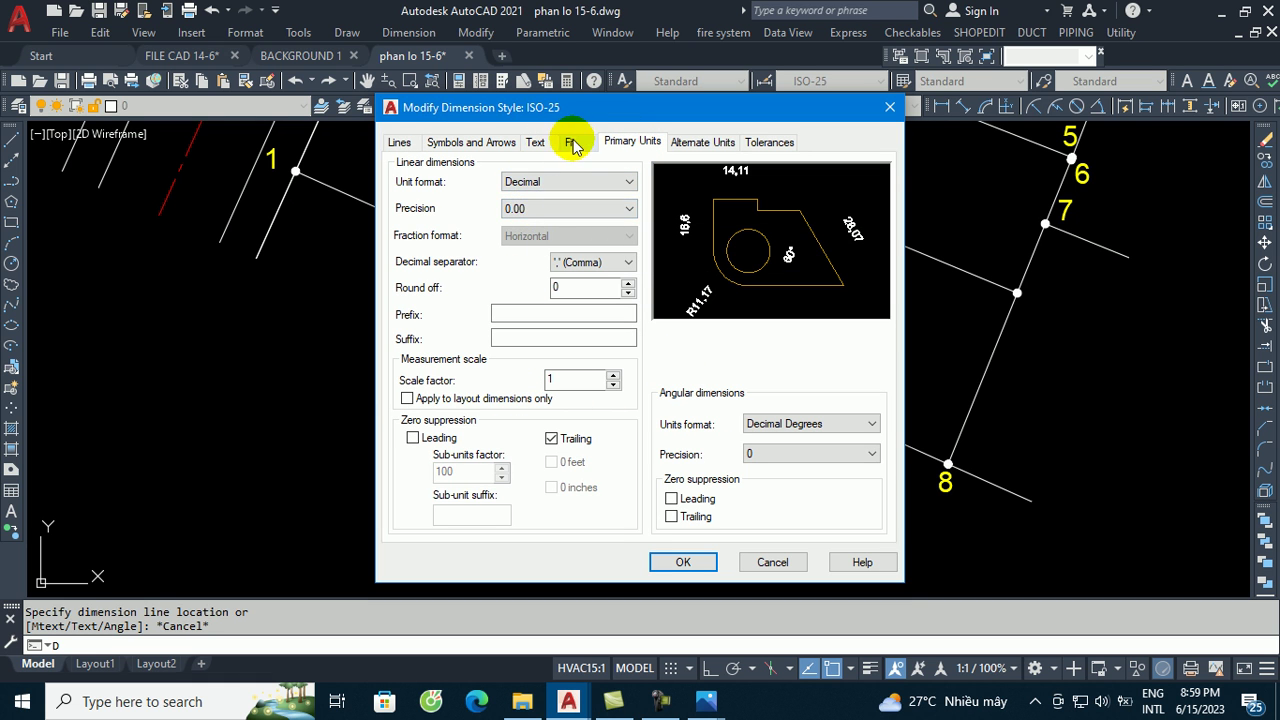
left_click(575, 145)
double_click(845, 396)
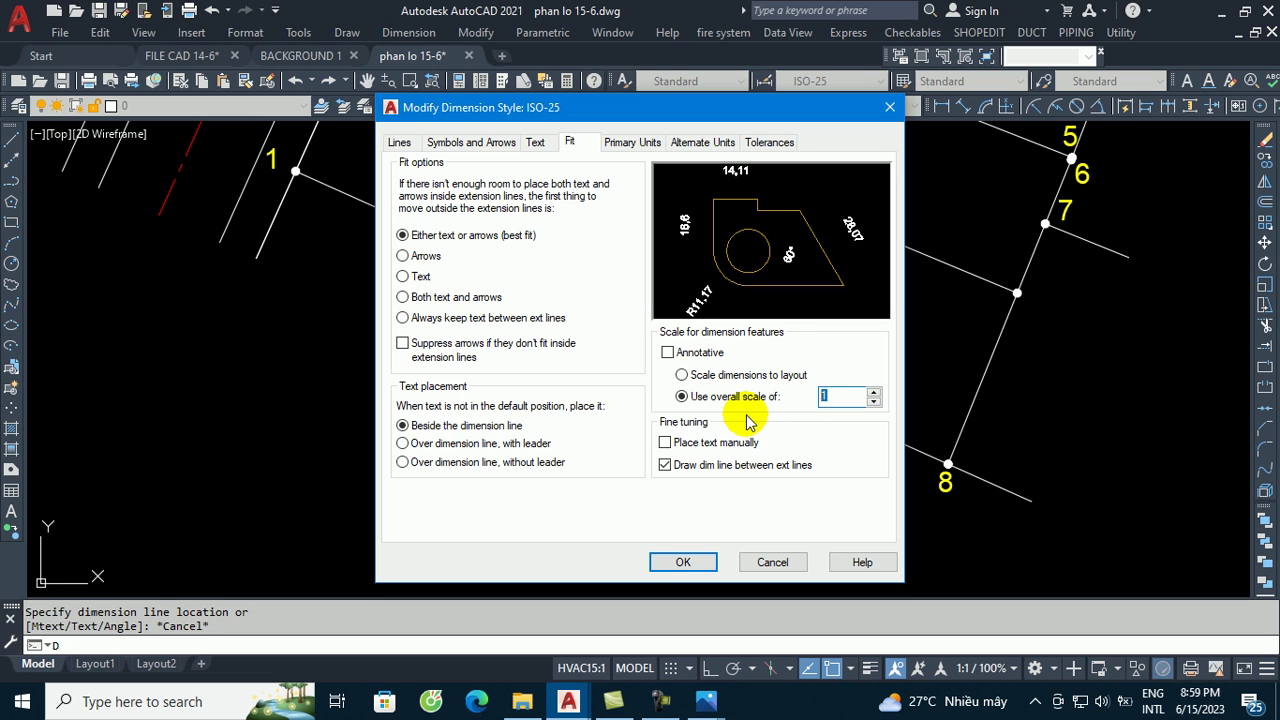
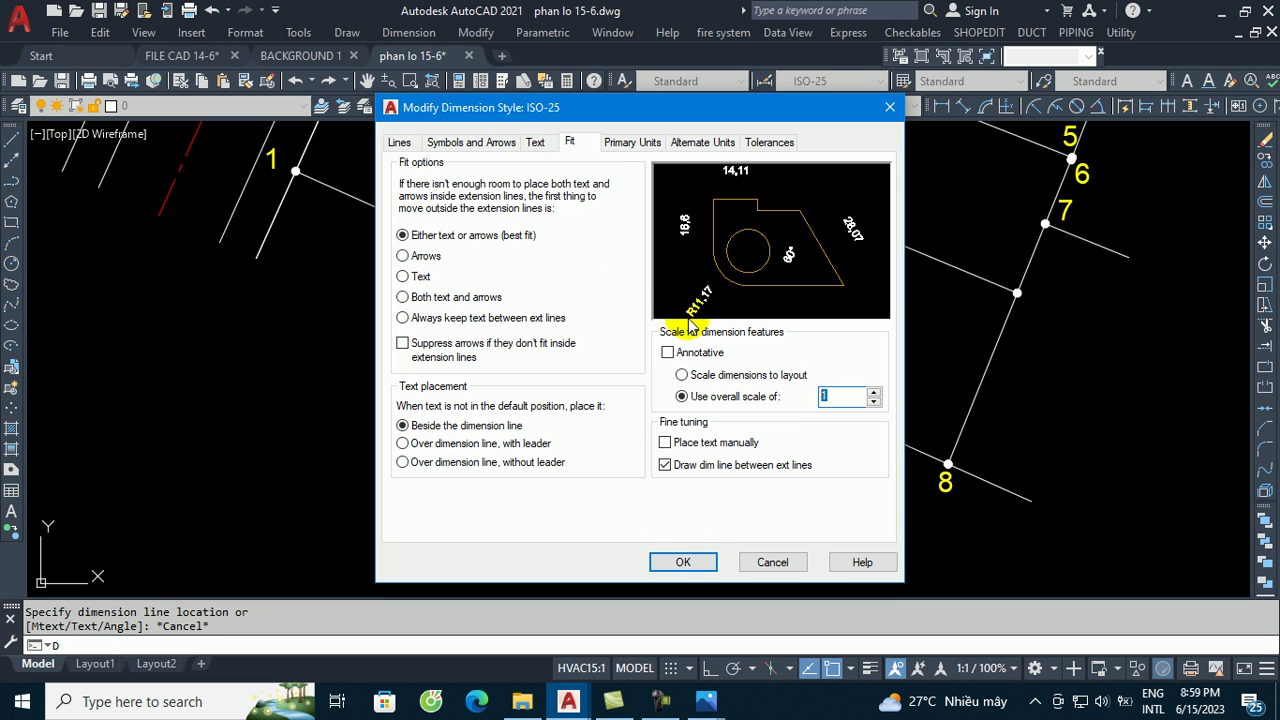
- Set the ISO-25 style's overall scale to 0.5, confirm, and close the Dimension Style Manager
type("0.5")
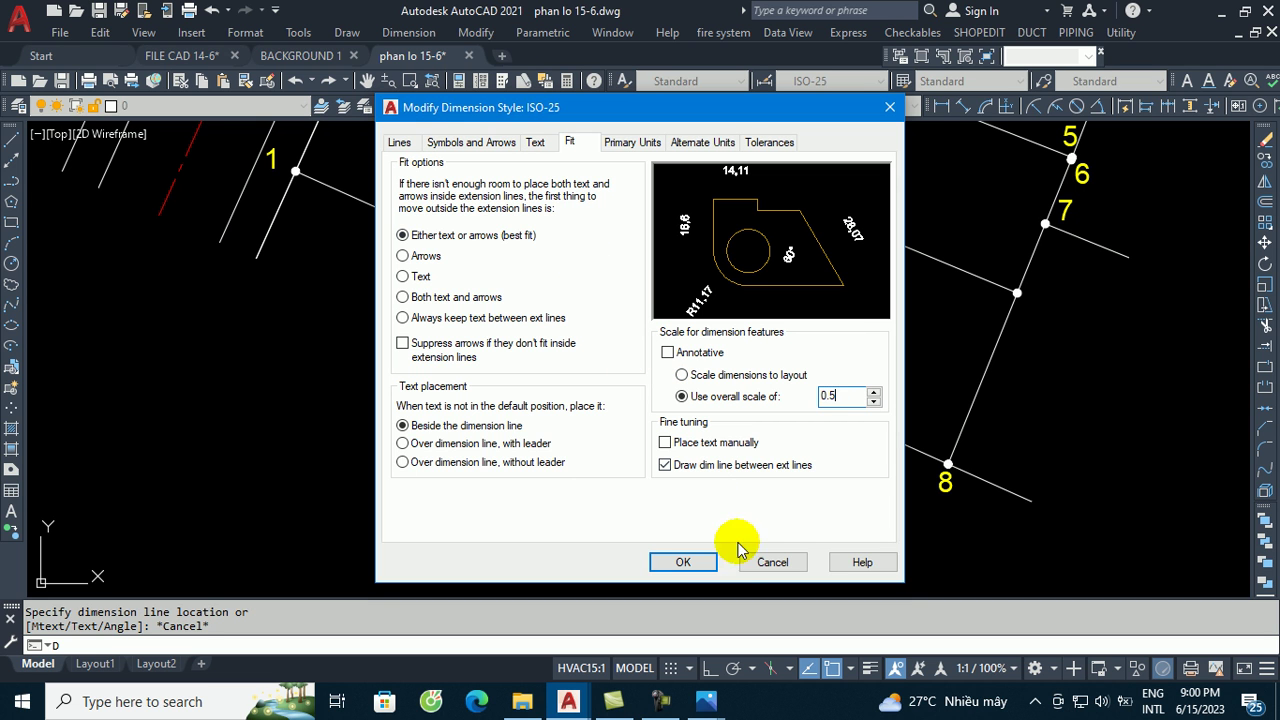
left_click(685, 562)
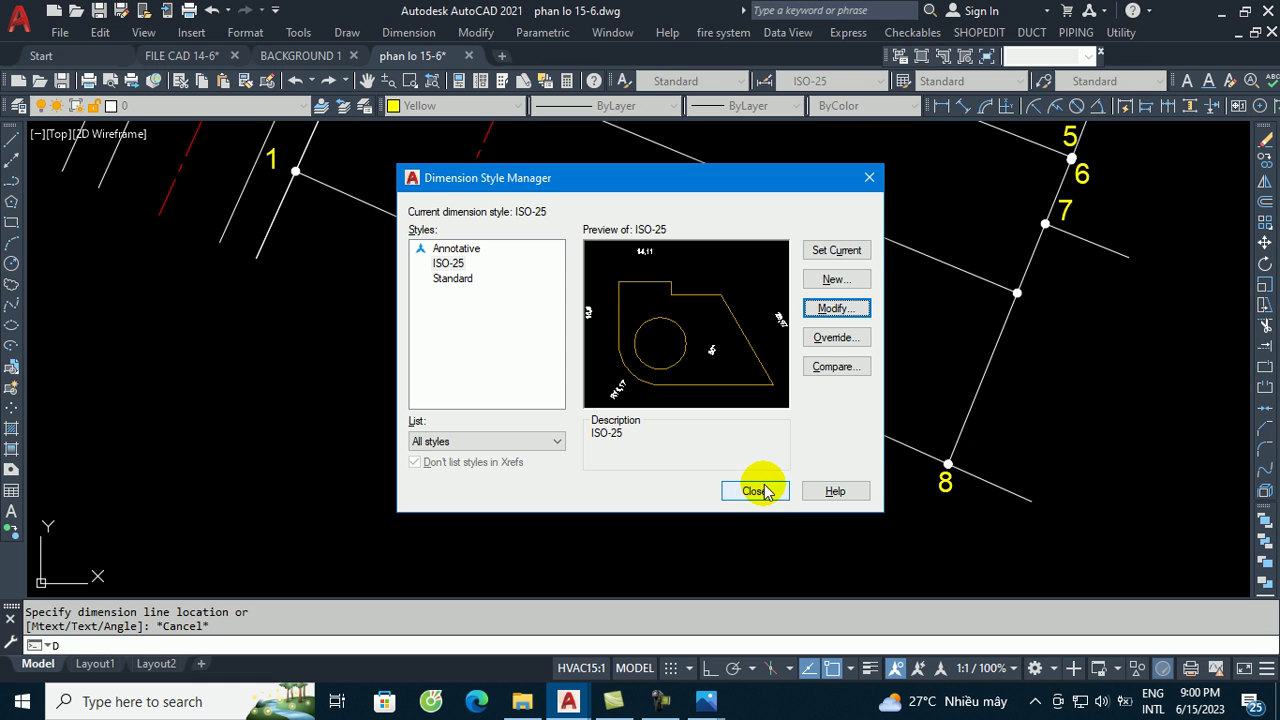
left_click(757, 491)
- Add a trial 53,8 aligned dimension along the edge from point 1 to point 8
type("dal")
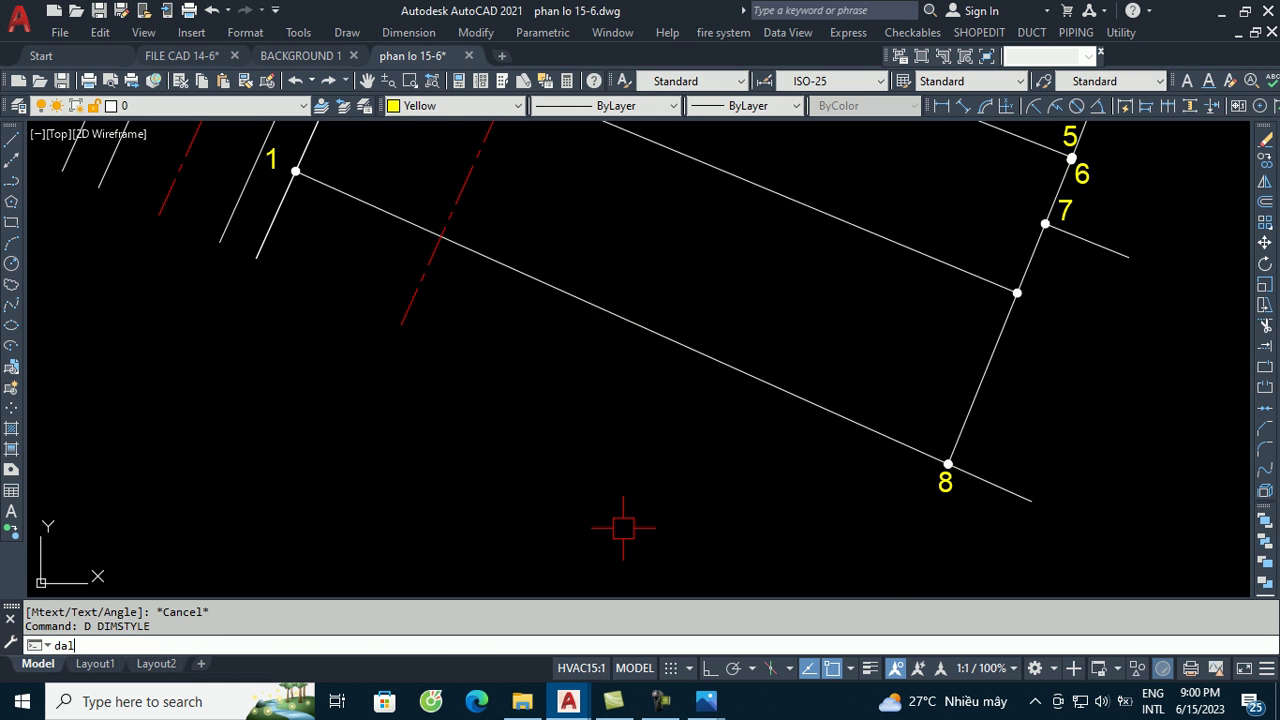
key("Return")
scroll(290, 258, "up", 4)
scroll(296, 318, "up", 3)
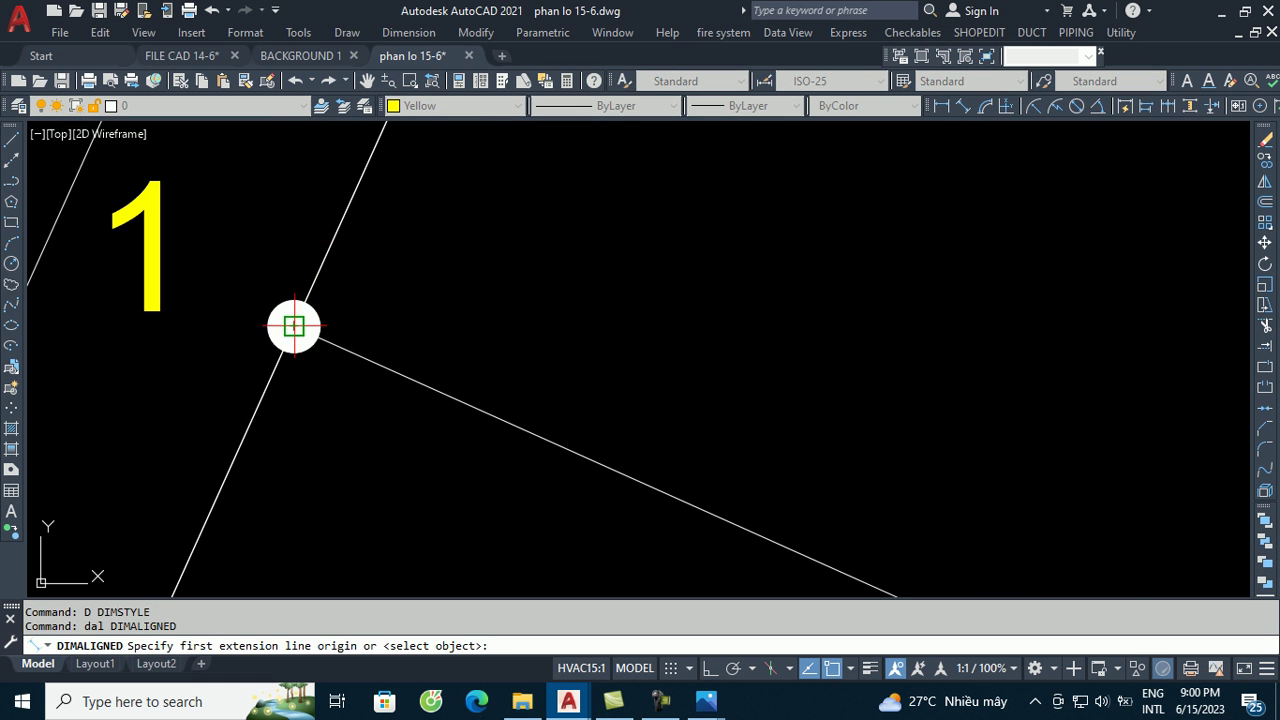
left_click(294, 325)
scroll(312, 285, "down", 5)
scroll(720, 443, "up", 5)
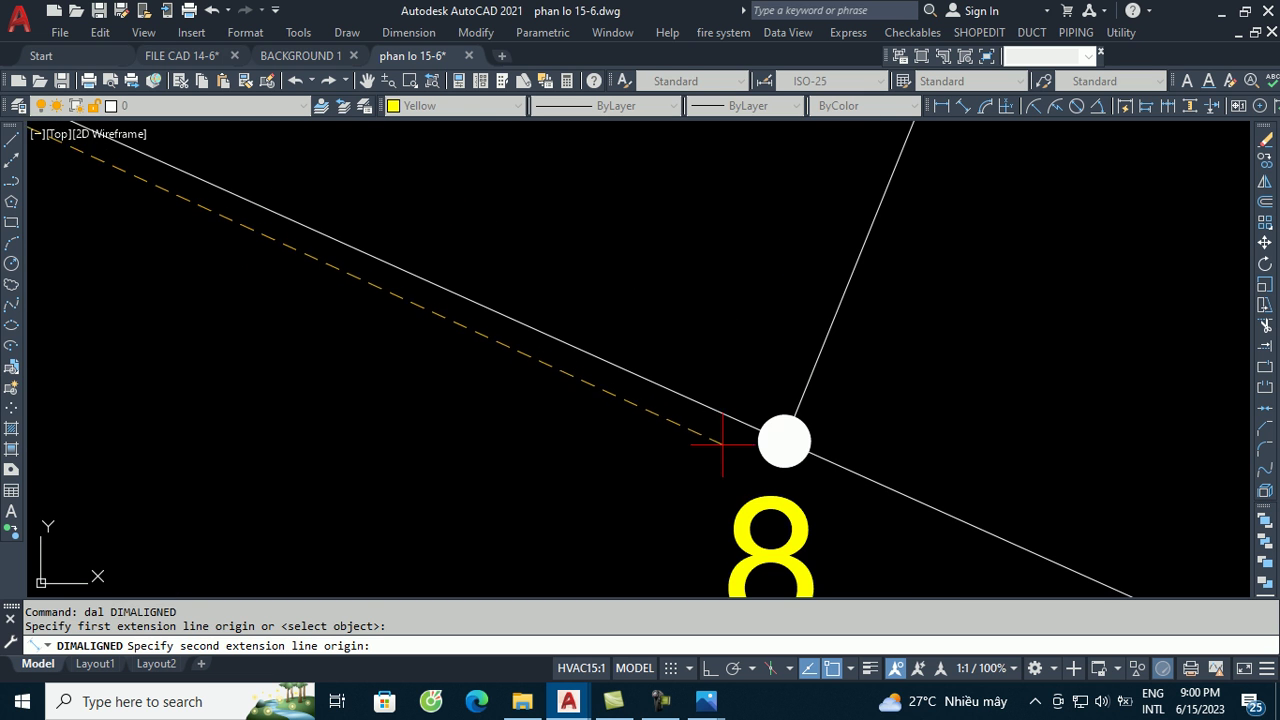
left_click(780, 443)
scroll(780, 443, "down", 5)
scroll(570, 395, "up", 4)
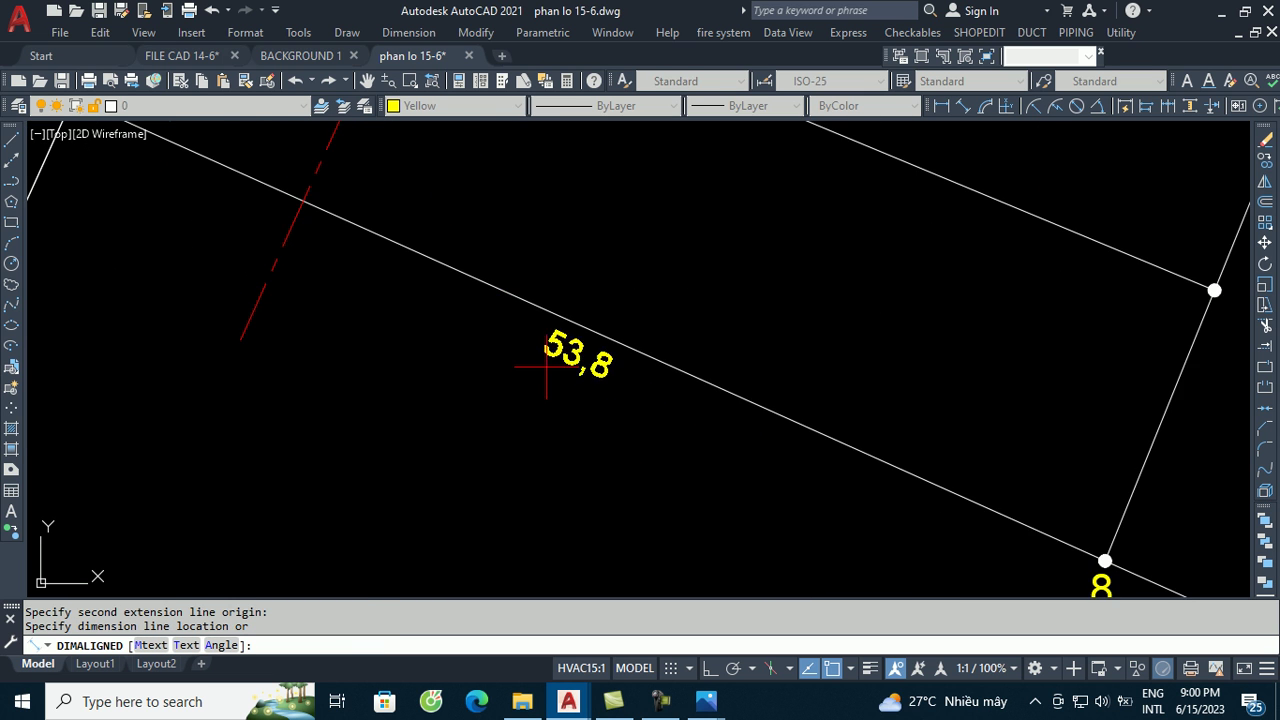
scroll(540, 373, "down", 2)
left_click(553, 378)
type("dimscal")
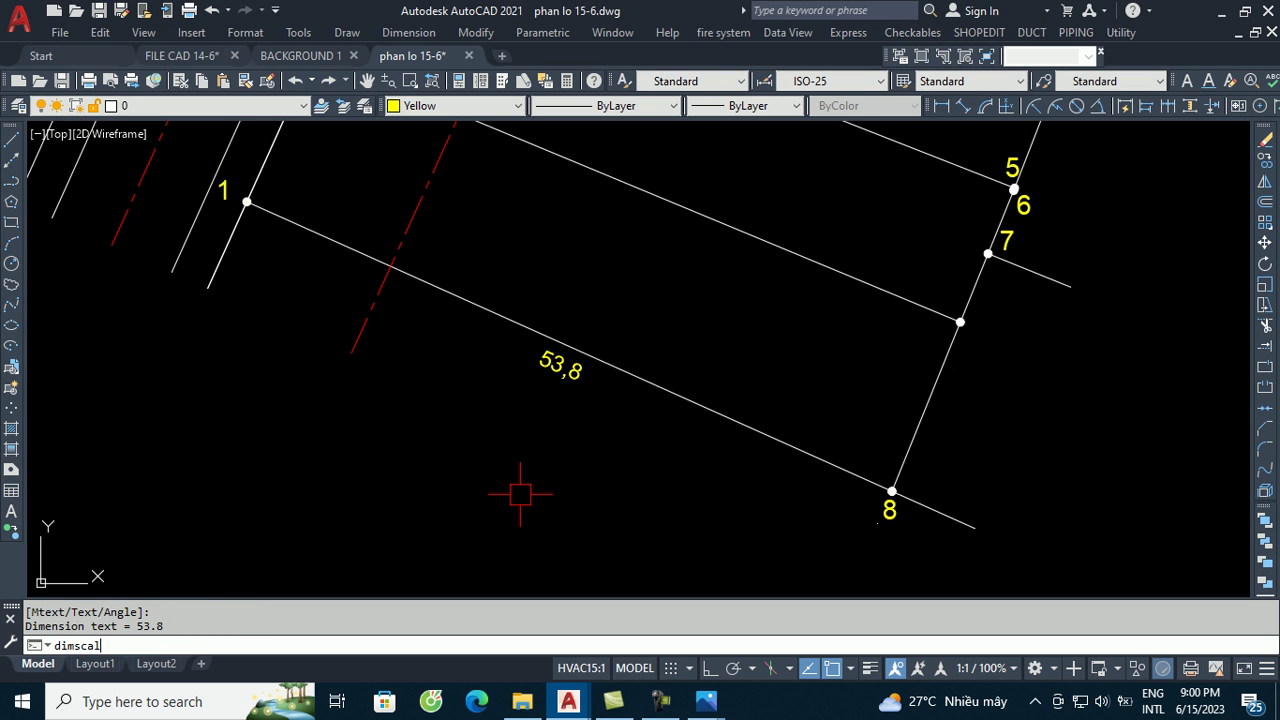
- Change the dimension scale to 0.7 and erase the trial 53,8 dimension
type("e")
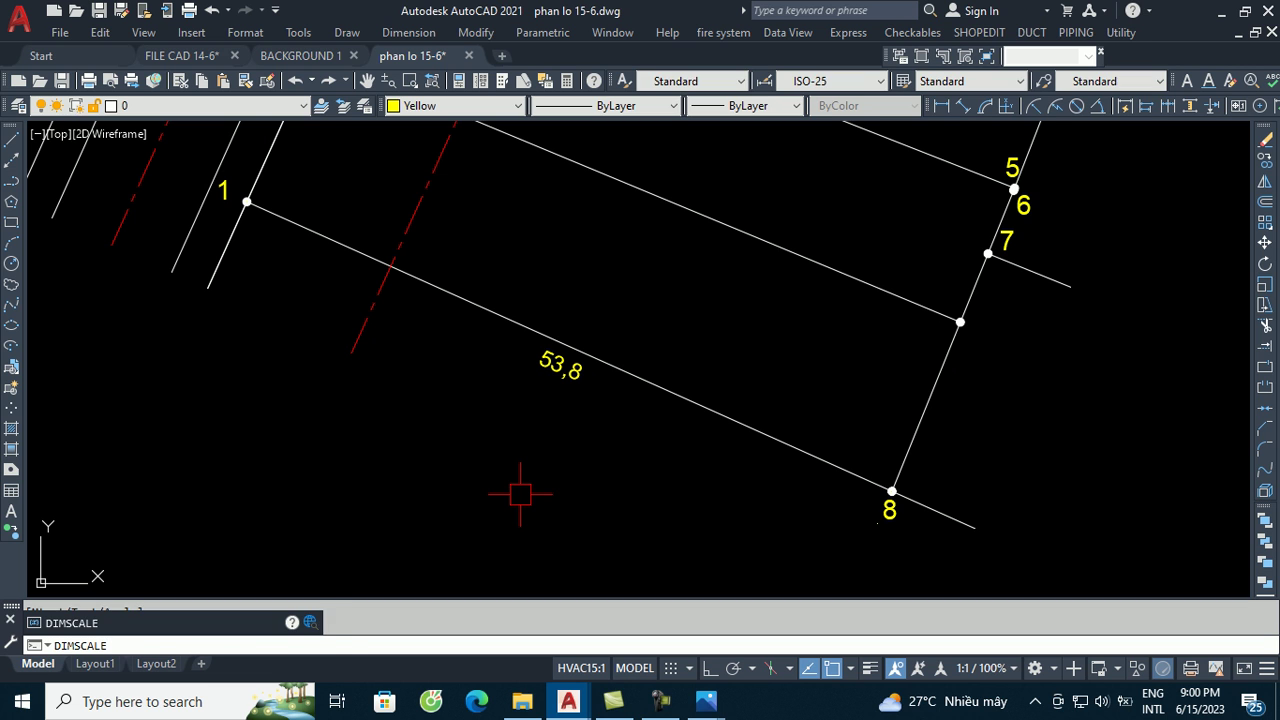
key("Return")
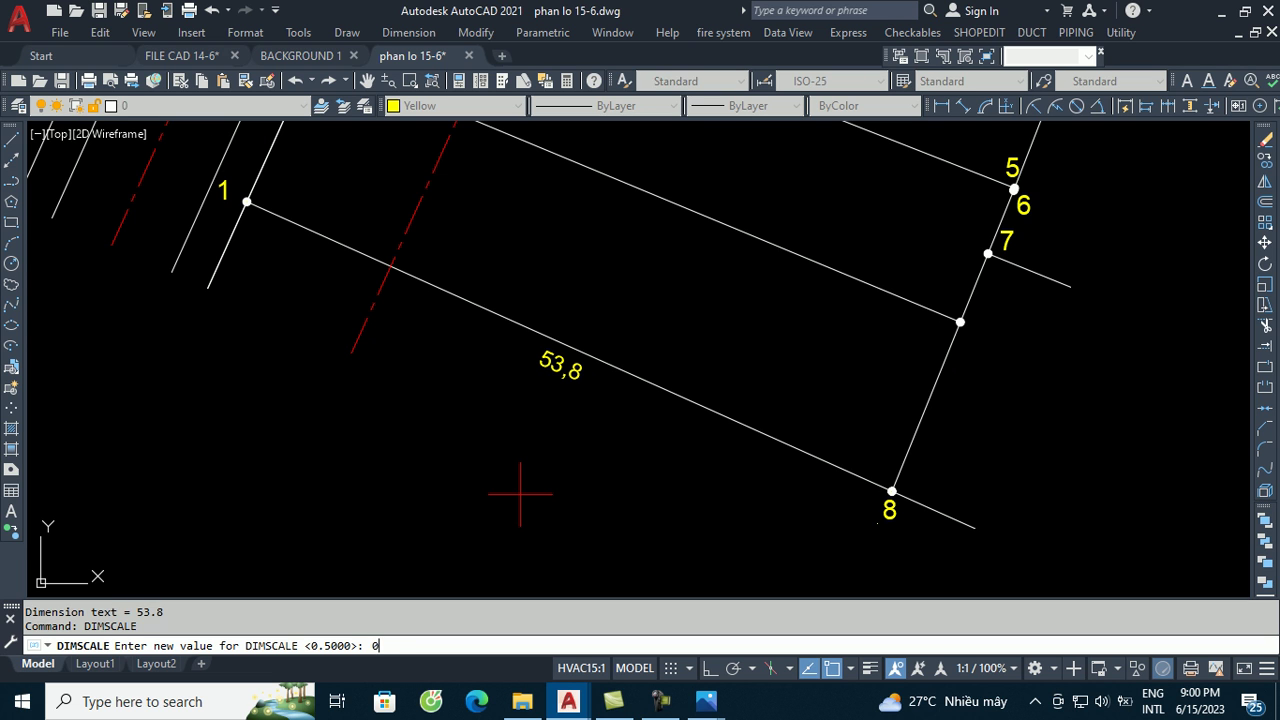
key("Return")
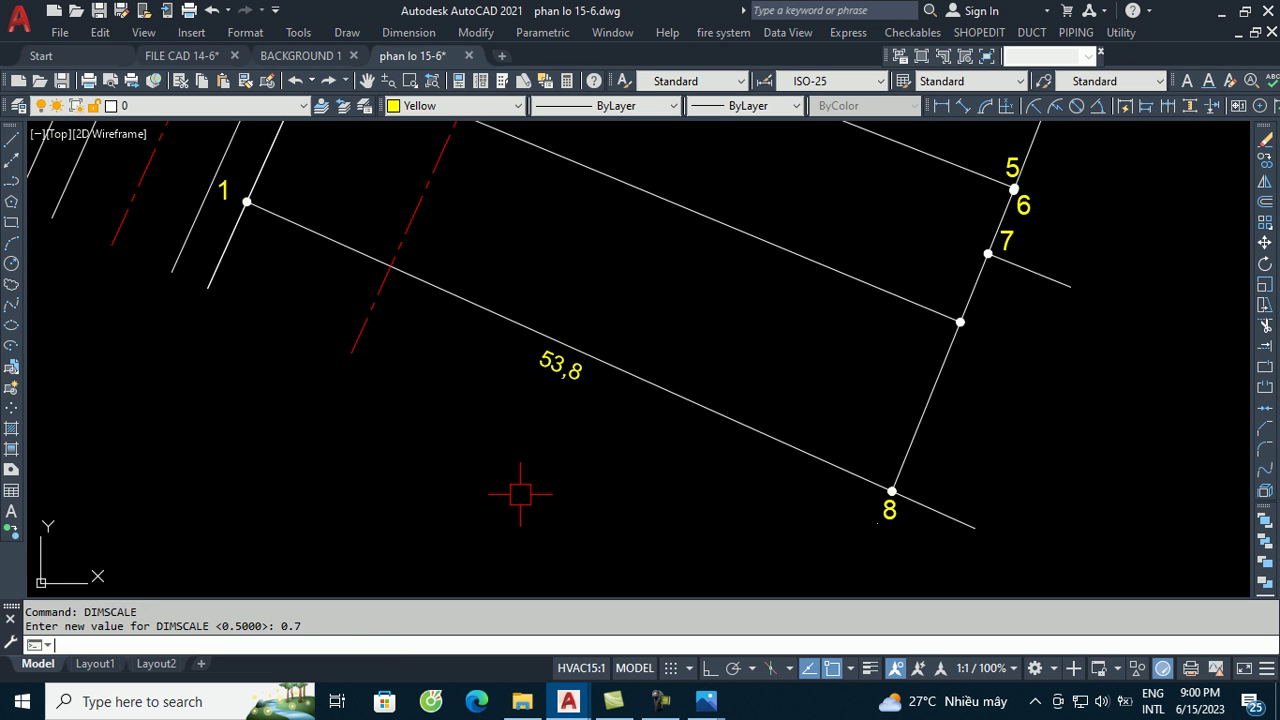
left_click(574, 370)
type("e")
key("Return")
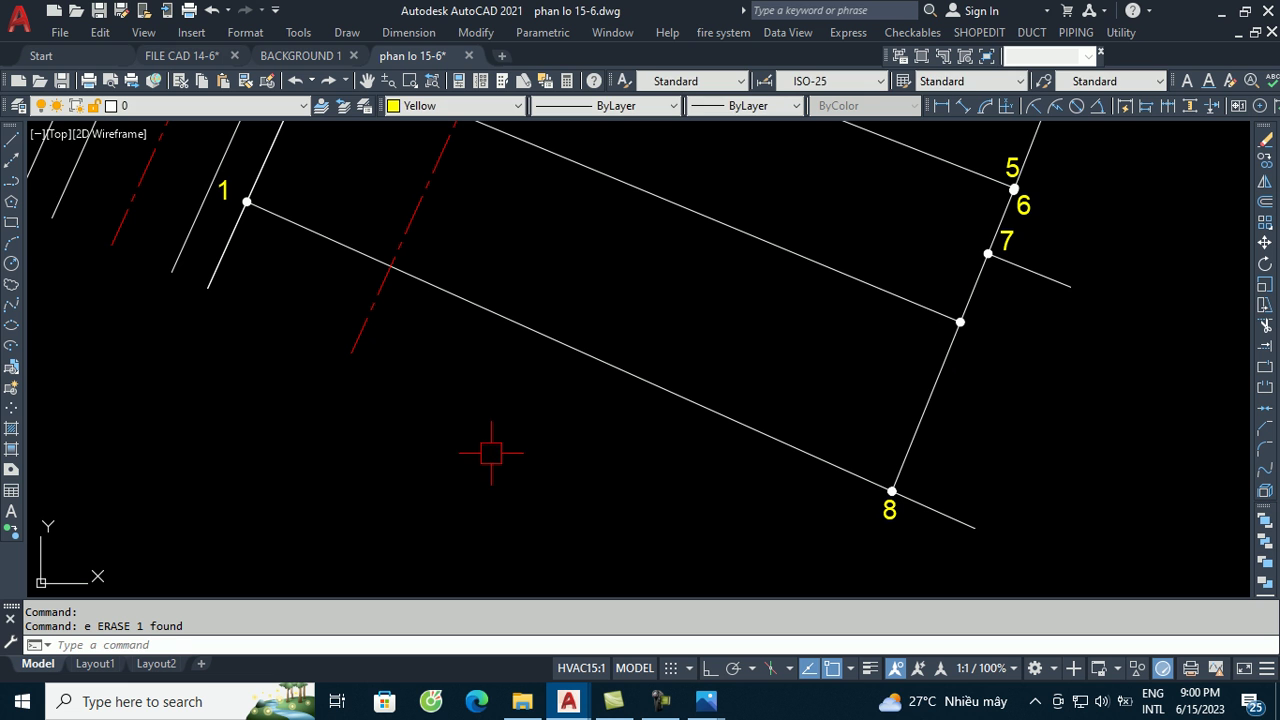
- Begin a new aligned dimension from point 1 to point 8
key("Return")
scroll(255, 200, "up", 4)
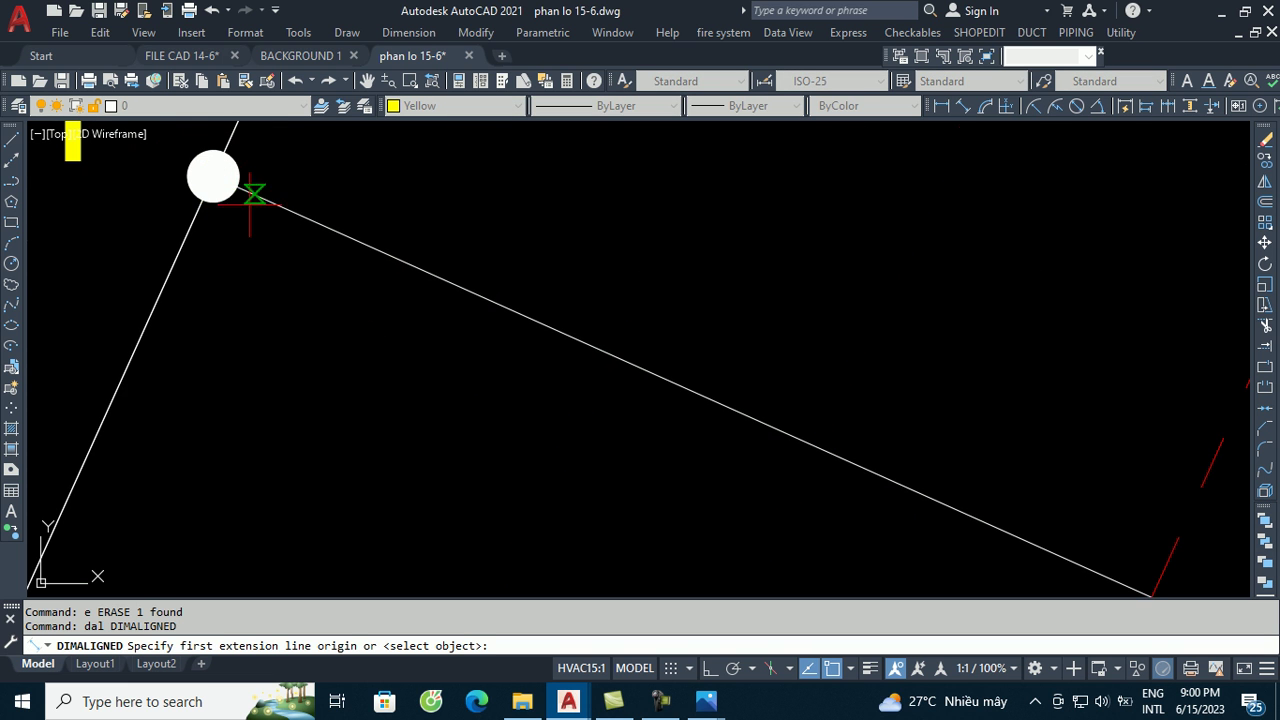
left_click(212, 176)
scroll(630, 330, "down", 3)
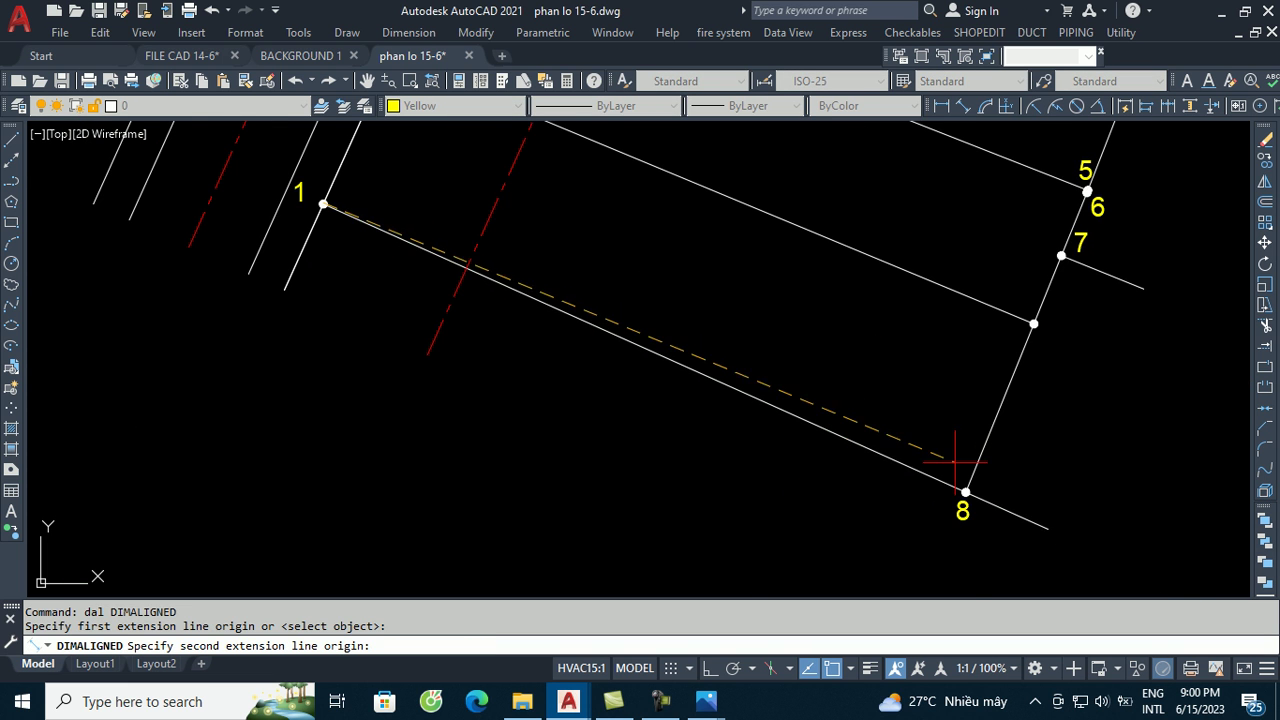
scroll(954, 502, "up", 3)
left_click(954, 502)
scroll(954, 502, "down", 3)
scroll(724, 434, "up", 4)
scroll(720, 440, "down", 2)
- Cancel the unfinished dimension and set the dimension scale back to 0.5
key("Escape")
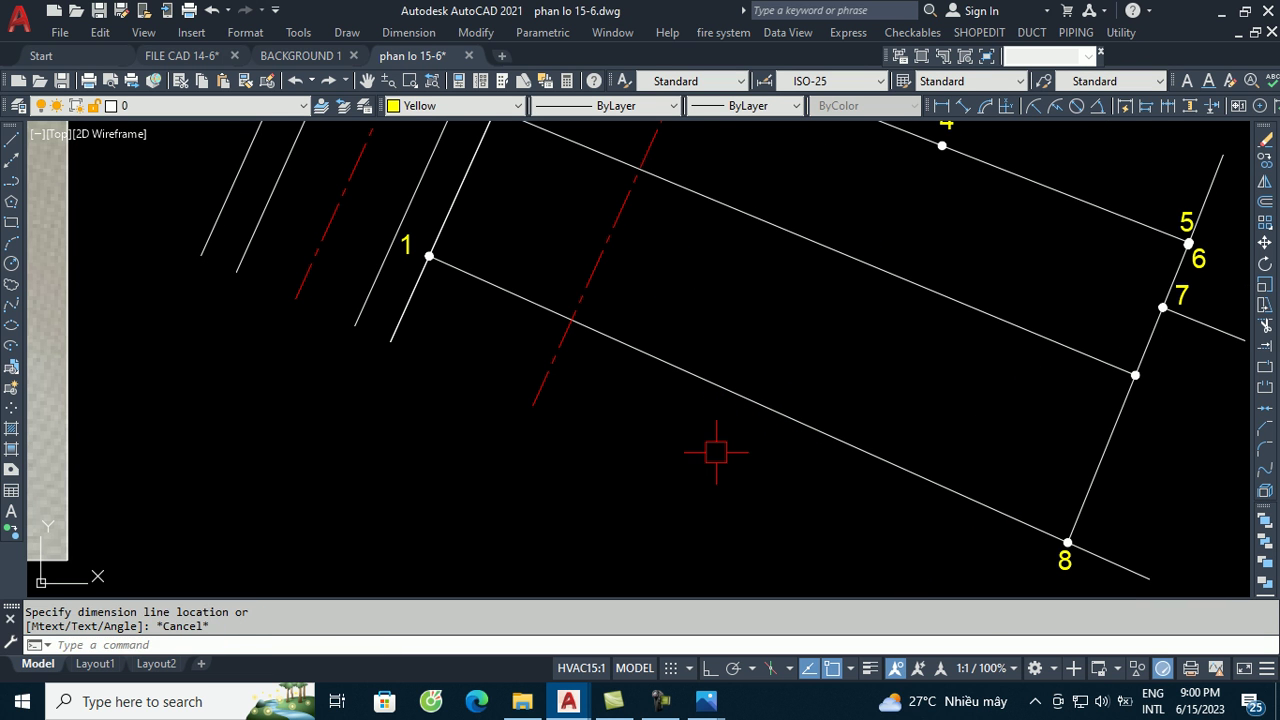
type("dimsca")
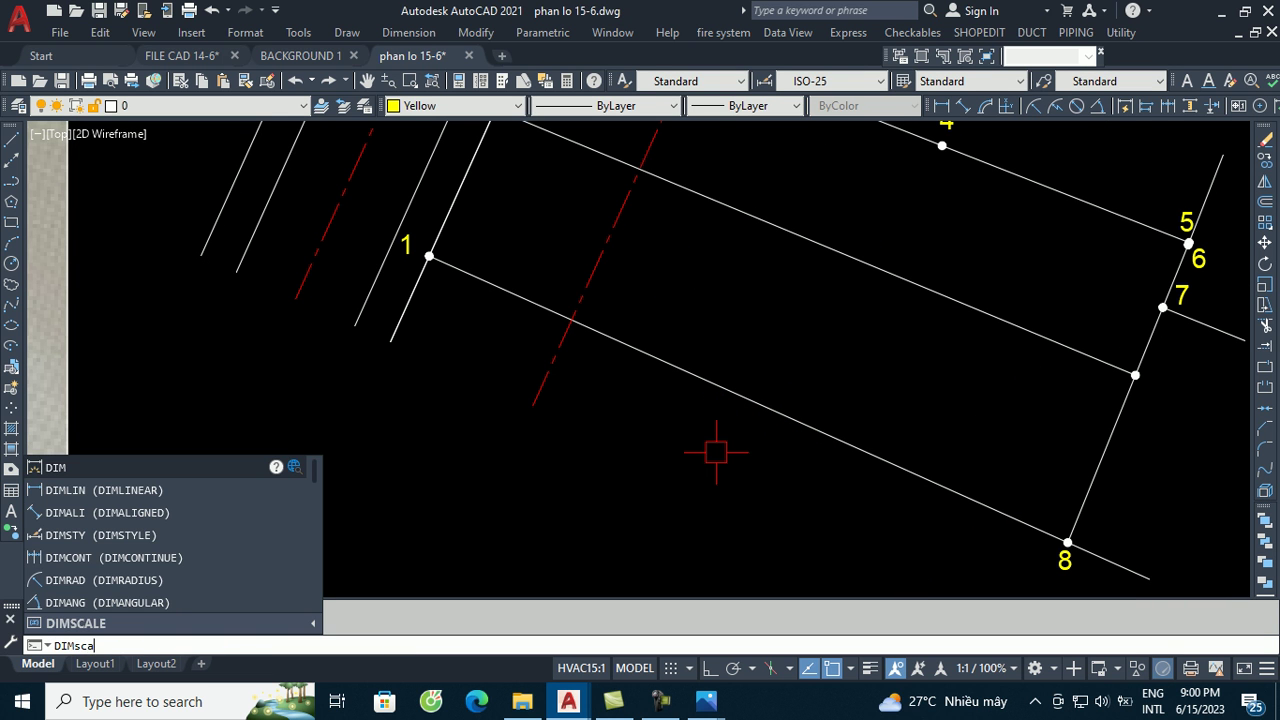
type("le")
key("Return")
type("0.")
key("Return")
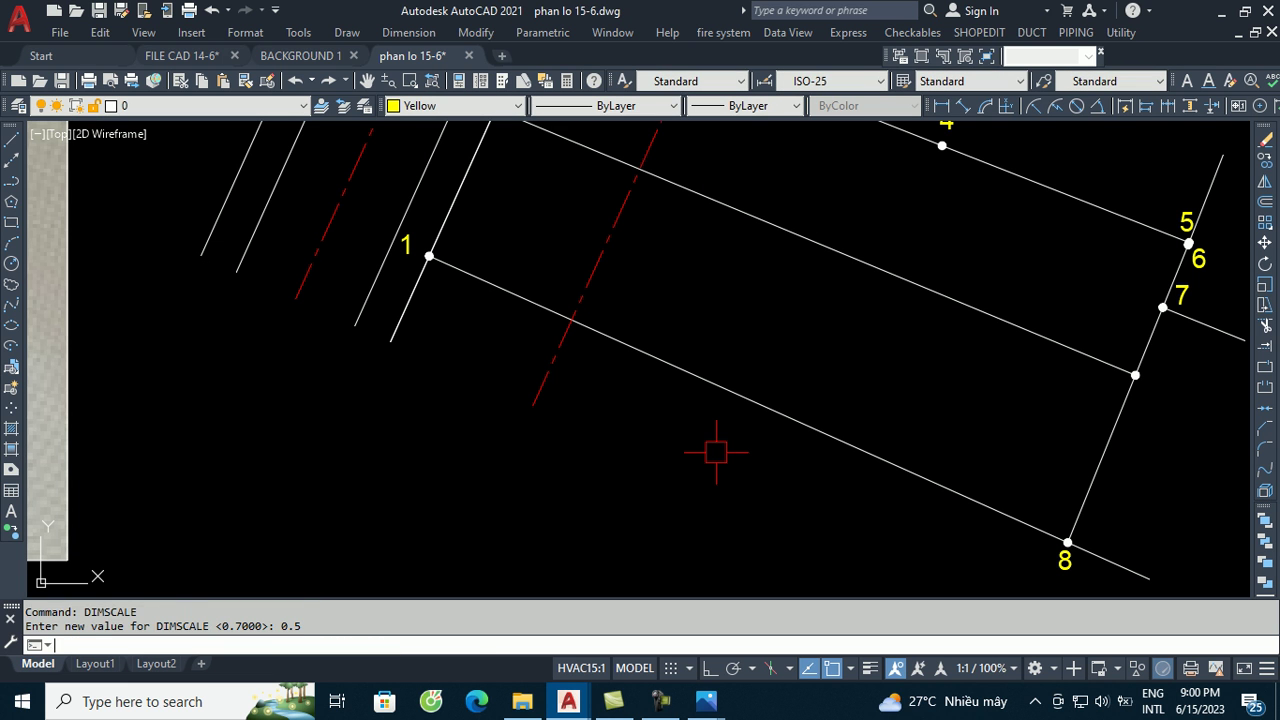
- Label the edge from point 1 to point 8 with a 53,8 aligned dimension
key("Return")
scroll(429, 250, "up", 2)
scroll(377, 325, "up", 5)
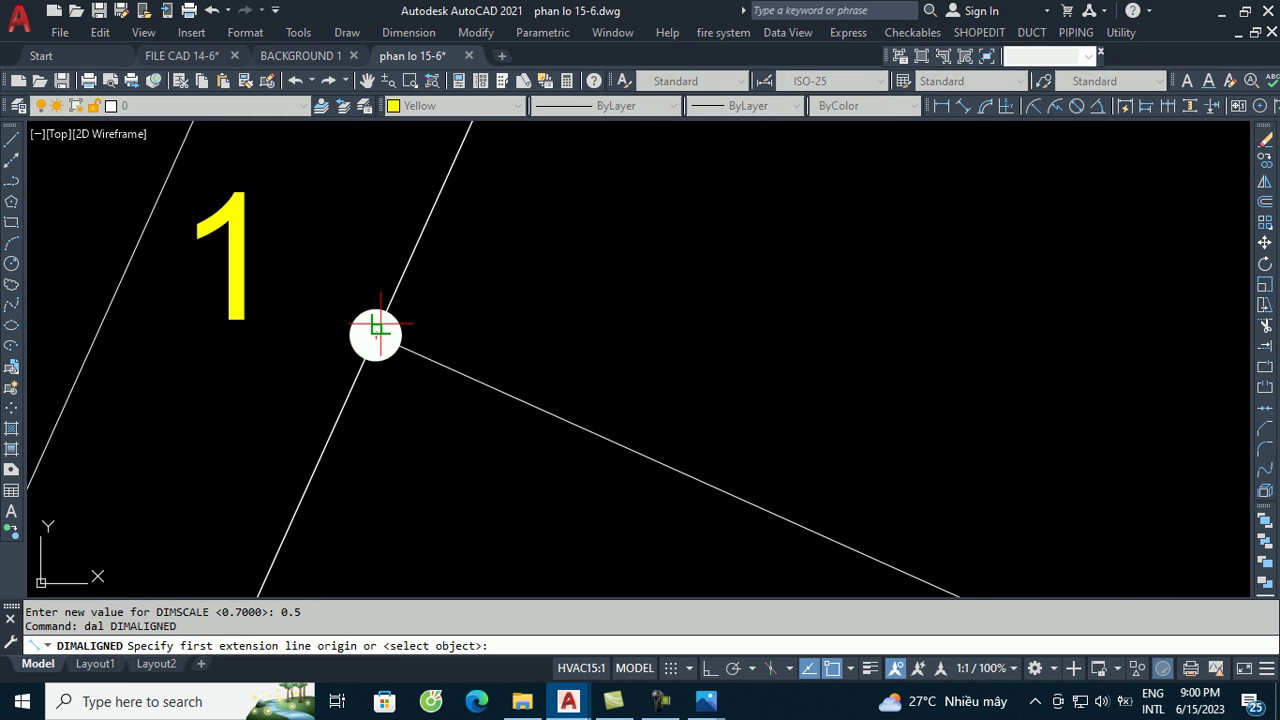
left_click(376, 335)
scroll(350, 300, "down", 5)
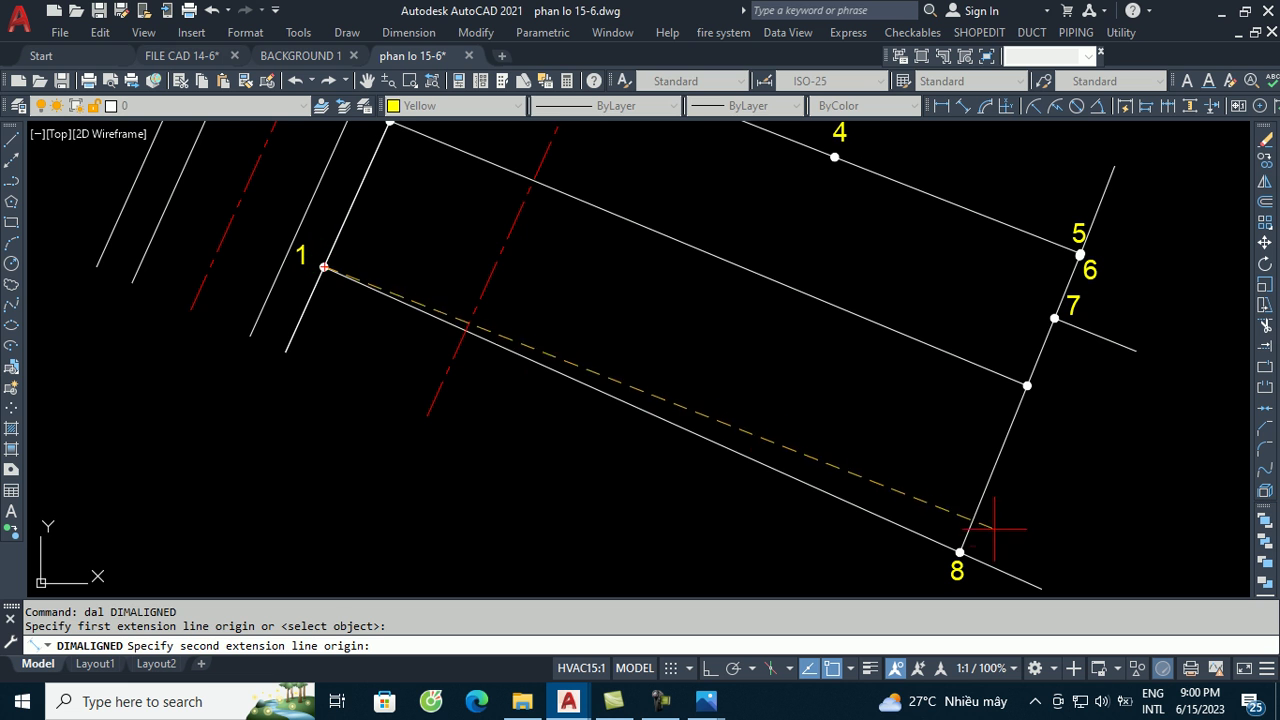
middle_click_drag(990, 540, 853, 414)
scroll(853, 414, "up", 3)
scroll(820, 408, "up", 2)
left_click(766, 381)
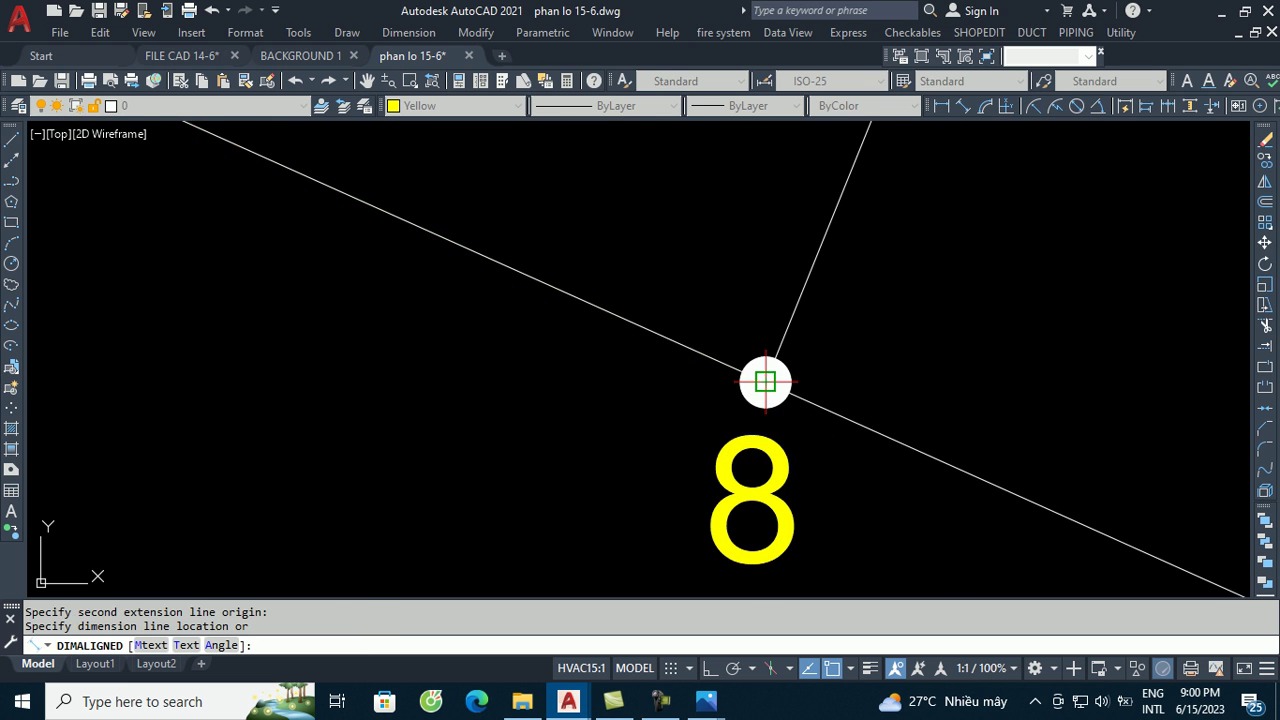
scroll(766, 381, "down", 5)
scroll(605, 345, "up", 2)
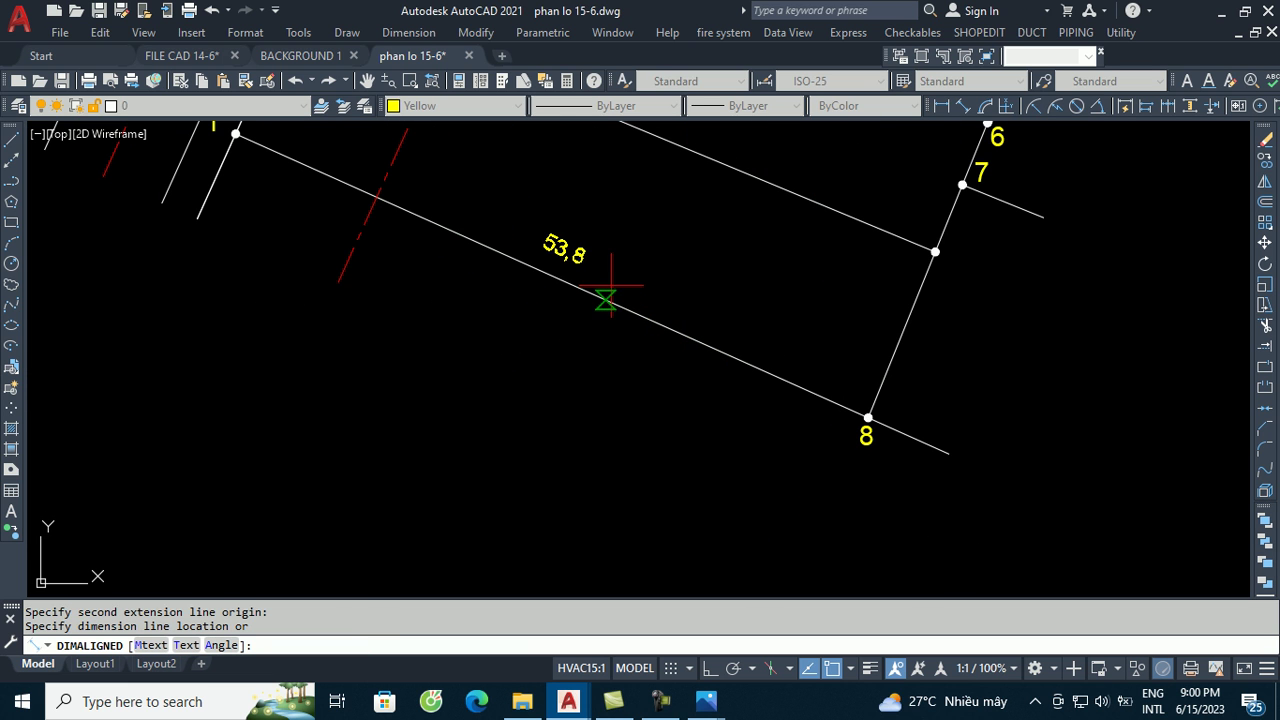
left_click(577, 321)
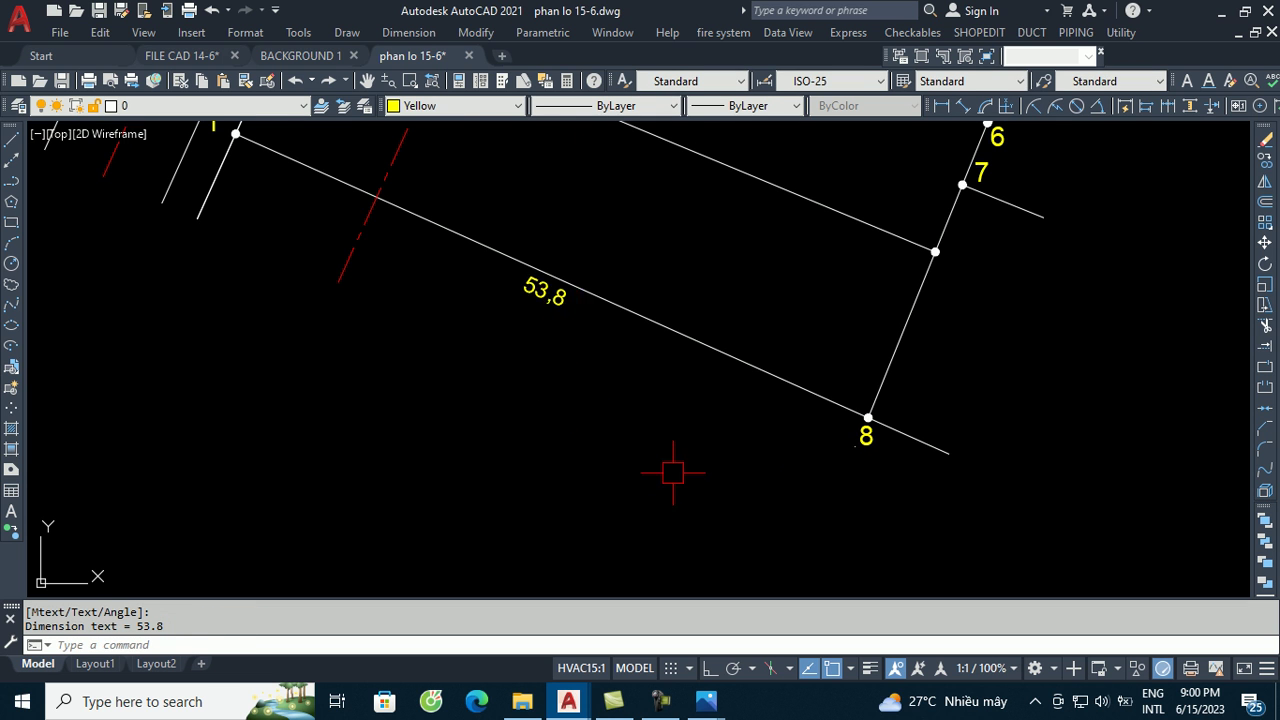
scroll(671, 466, "down", 2)
scroll(843, 363, "up", 2)
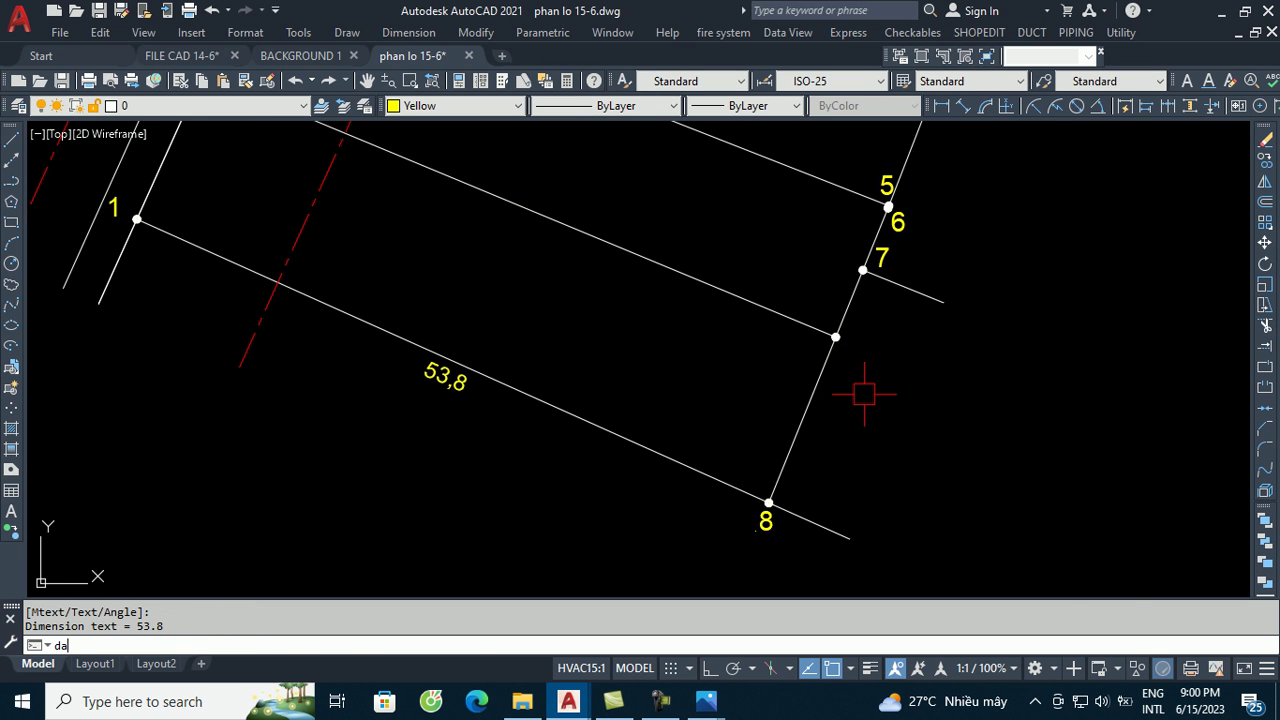
- Add a 13,88 aligned dimension from point 8 to the corner below point 7
type("l")
key("Return")
scroll(762, 505, "up", 5)
left_click(762, 424)
scroll(762, 424, "down", 3)
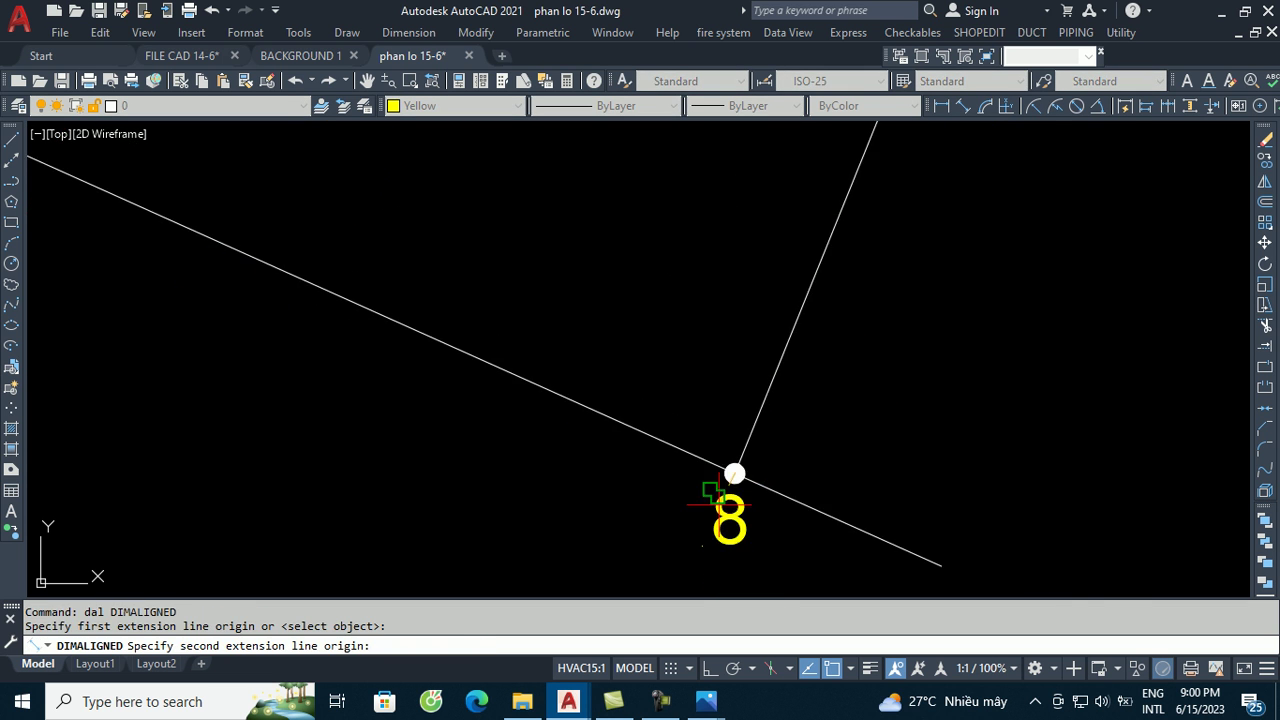
scroll(880, 245, "up", 4)
left_click(880, 245)
scroll(880, 245, "down", 2)
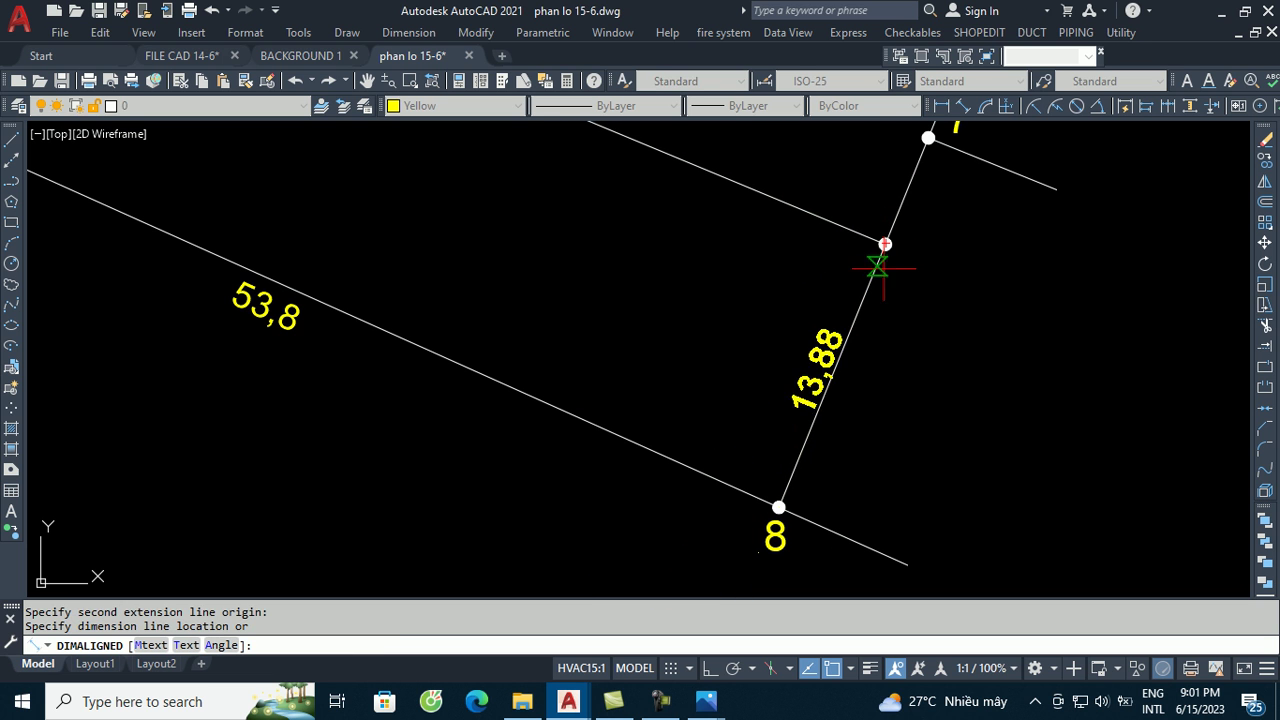
left_click(908, 320)
- Add a 5,62 aligned dimension on the short edge from that corner to point 7
middle_click_drag(905, 252, 851, 337)
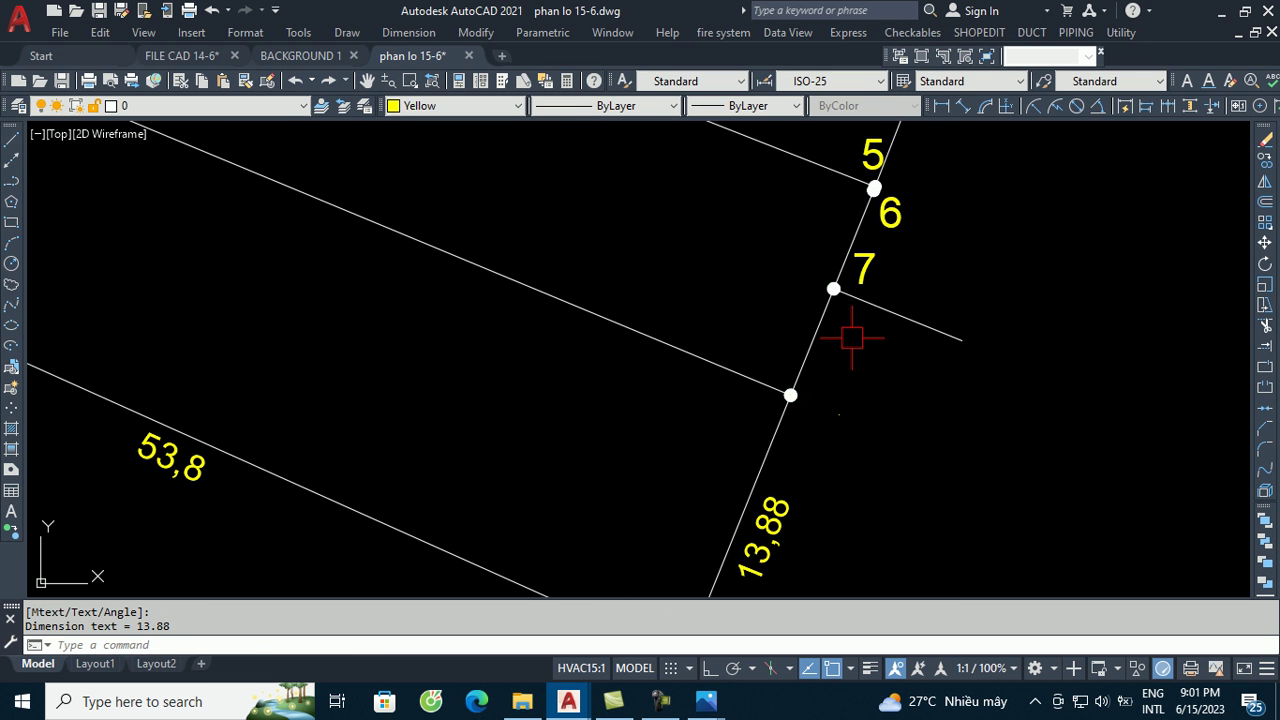
type("l")
key("Return")
scroll(790, 395, "up", 2)
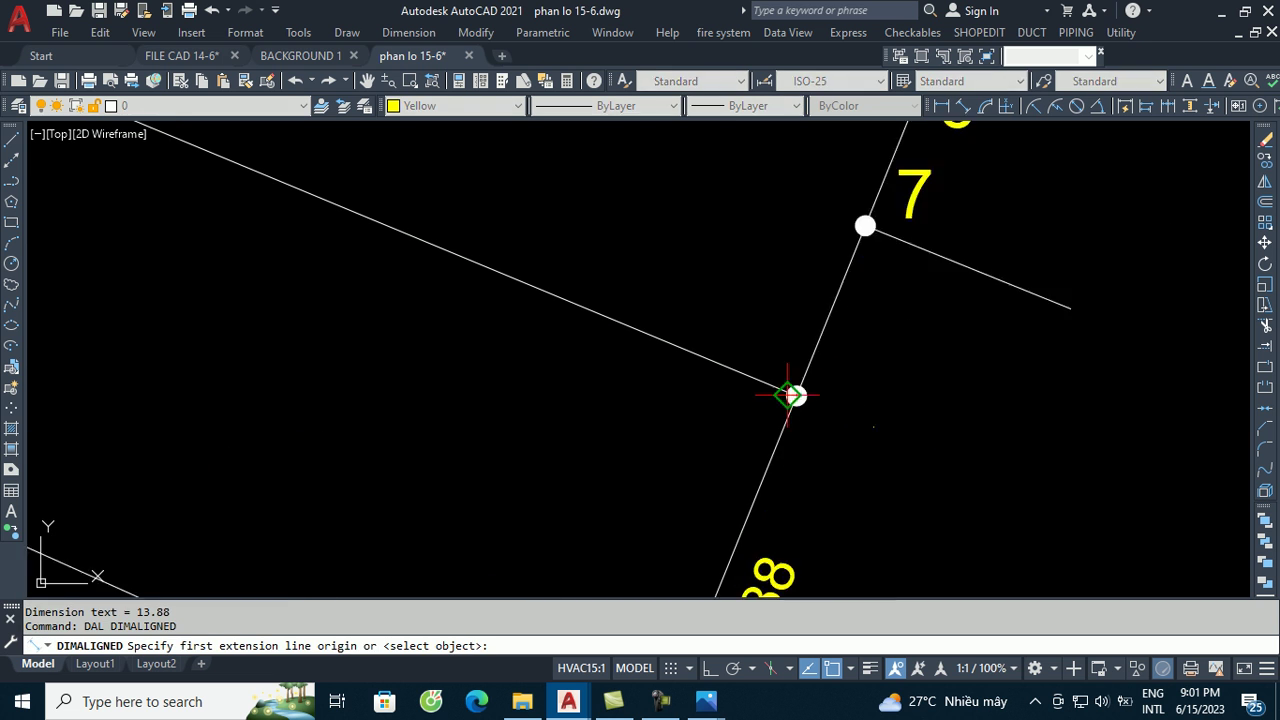
scroll(826, 394, "up", 2)
left_click(826, 394)
scroll(826, 394, "down", 4)
scroll(840, 345, "up", 3)
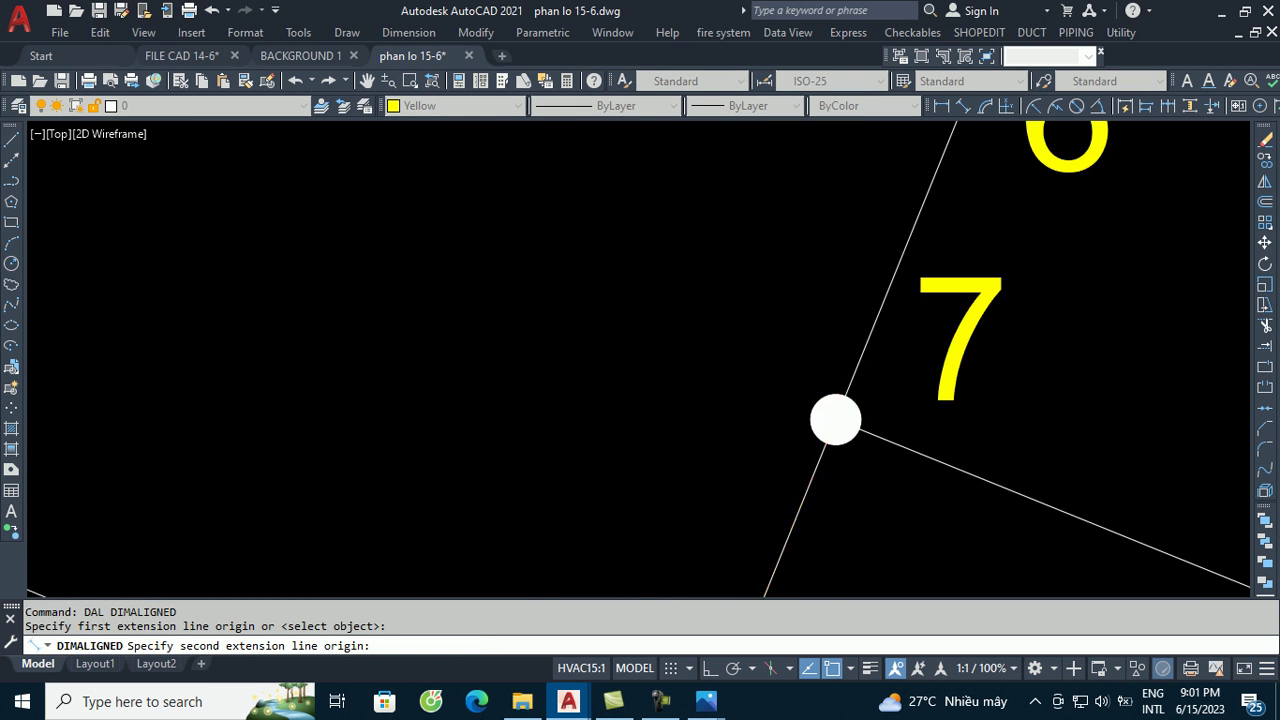
left_click(823, 429)
scroll(823, 429, "down", 3)
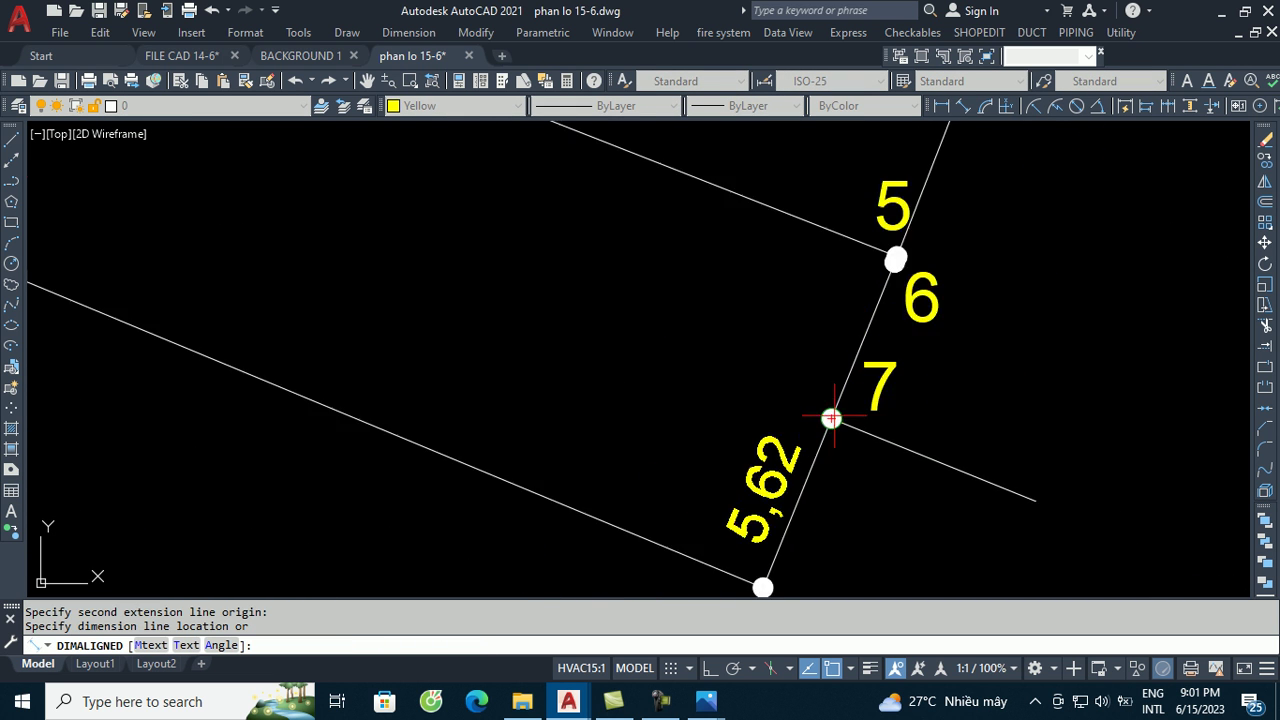
left_click(865, 470)
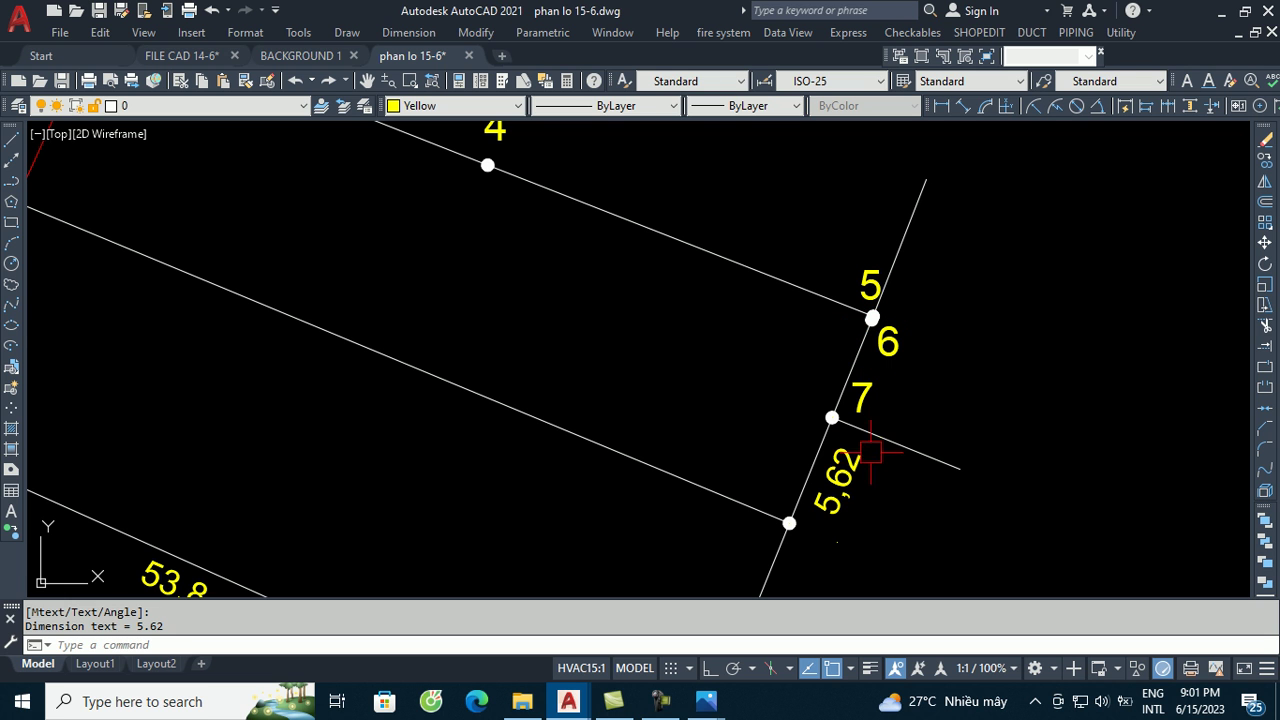
left_click(858, 464)
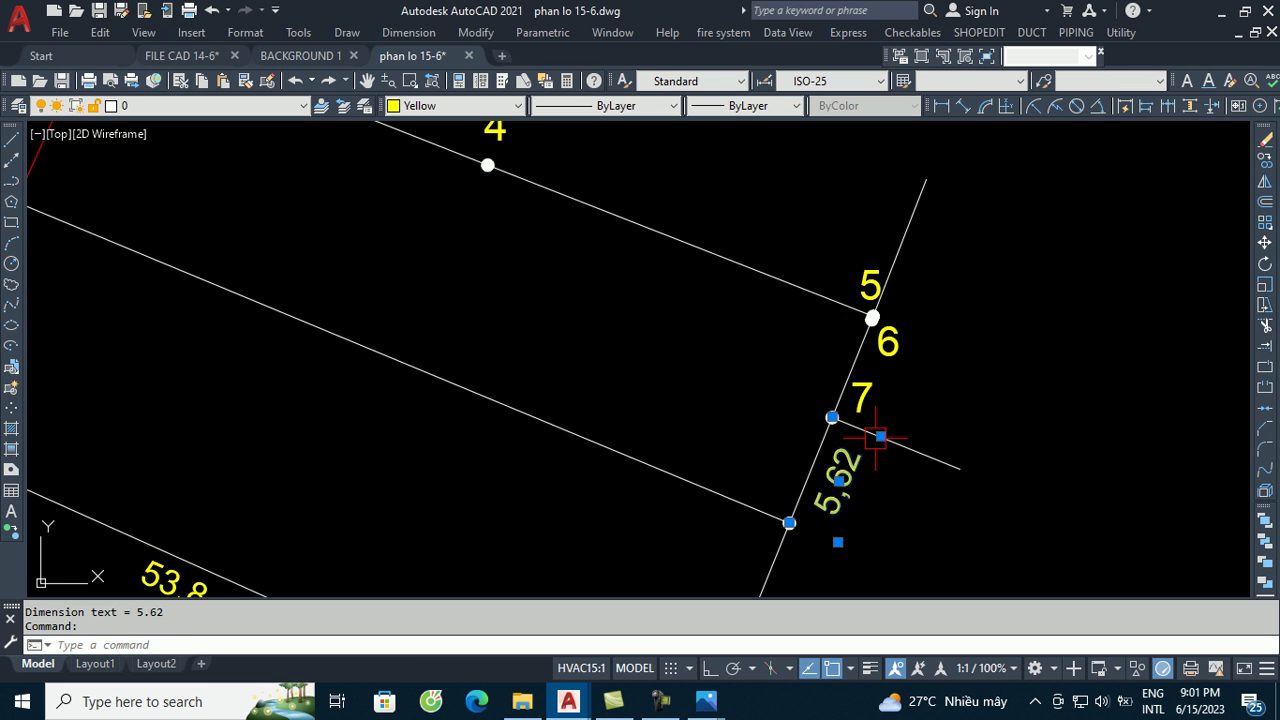
key("Escape")
- Add a 5,38 aligned dimension from node 7 to node 5/6
type("da")
key("Return")
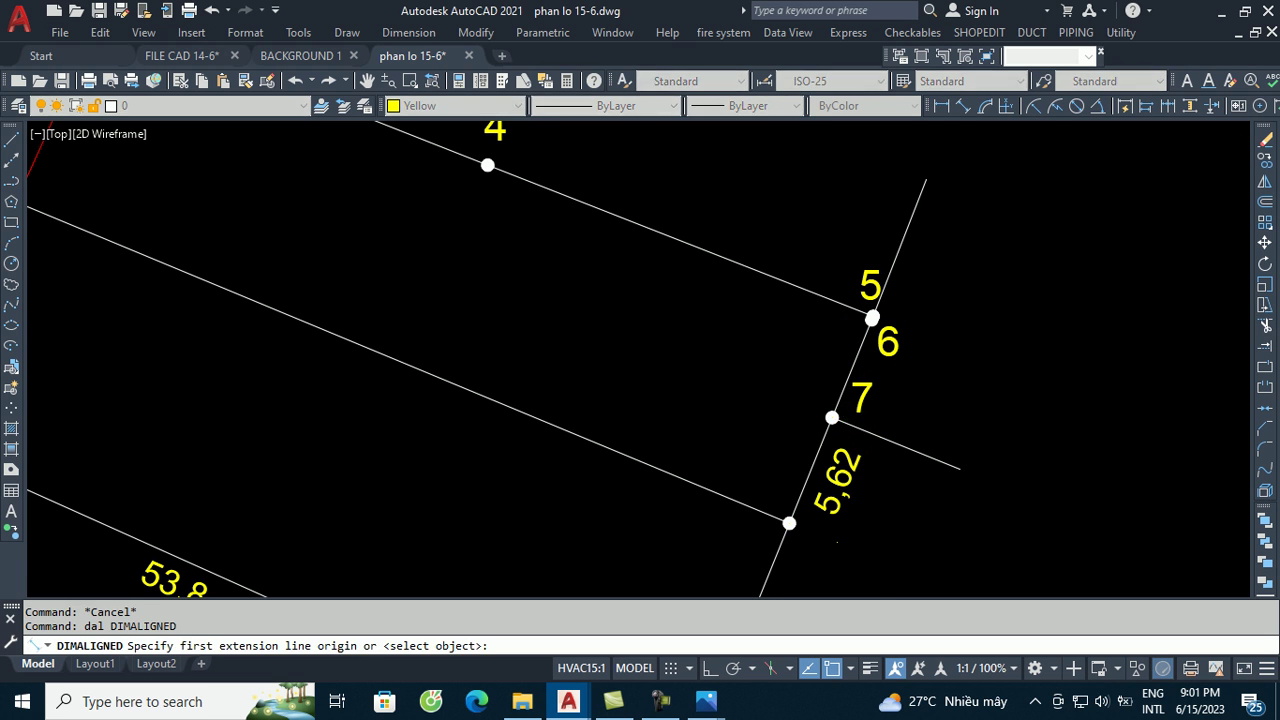
scroll(832, 417, "up", 4)
left_click(833, 426)
scroll(833, 426, "down", 2)
scroll(918, 257, "up", 4)
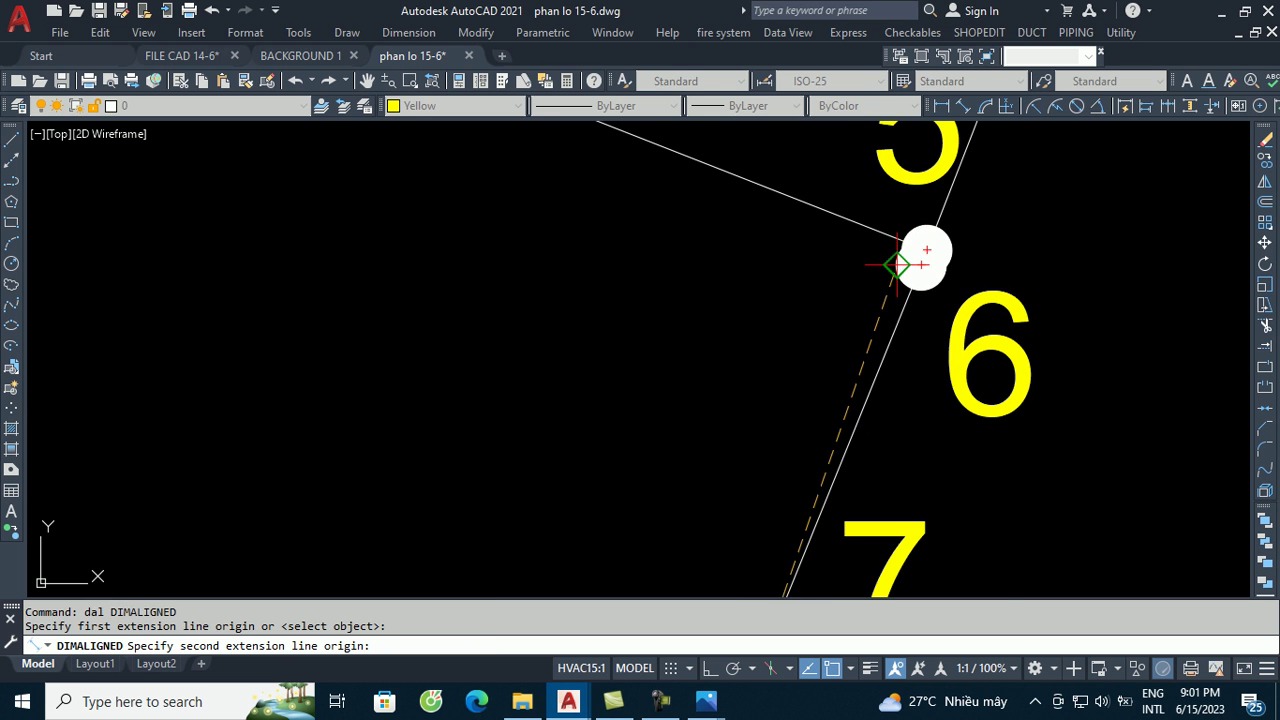
scroll(927, 252, "up", 3)
left_click(927, 252)
scroll(927, 252, "down", 5)
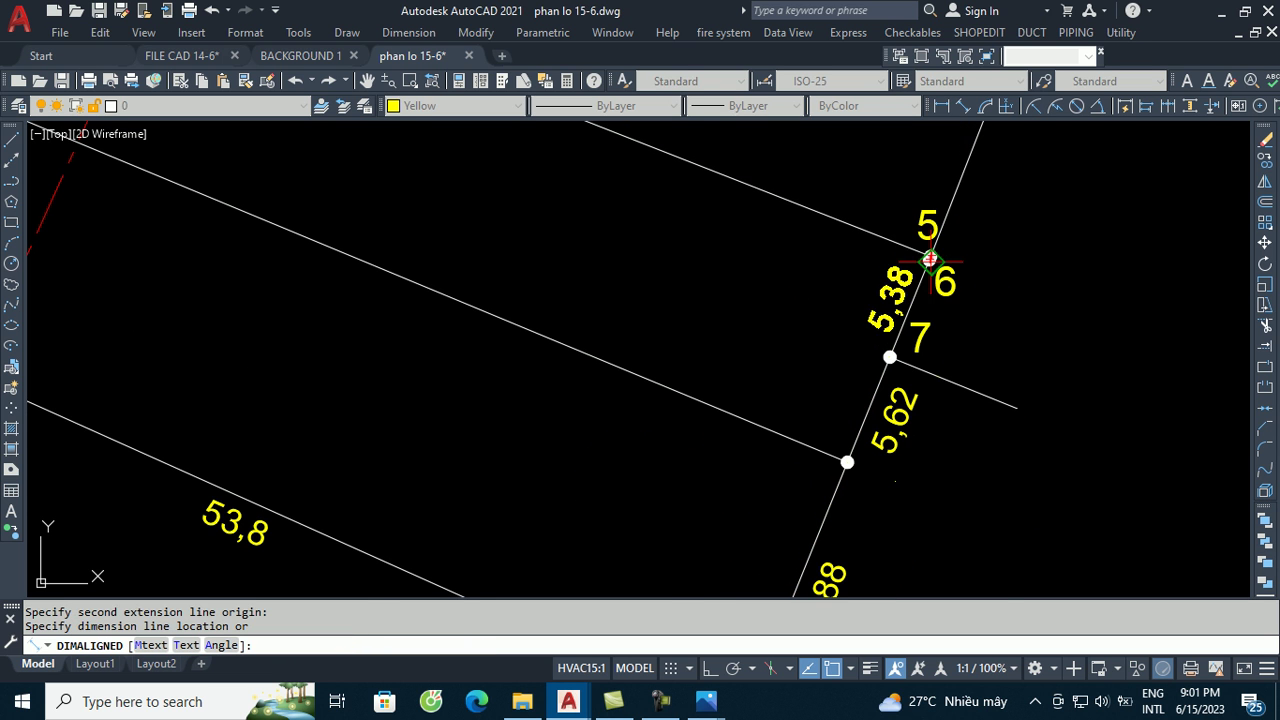
left_click(988, 335)
- Move labels 6 and 7 left of the lot line and pull the 5,38 dimension closer
scroll(951, 295, "up", 2)
left_click(948, 273)
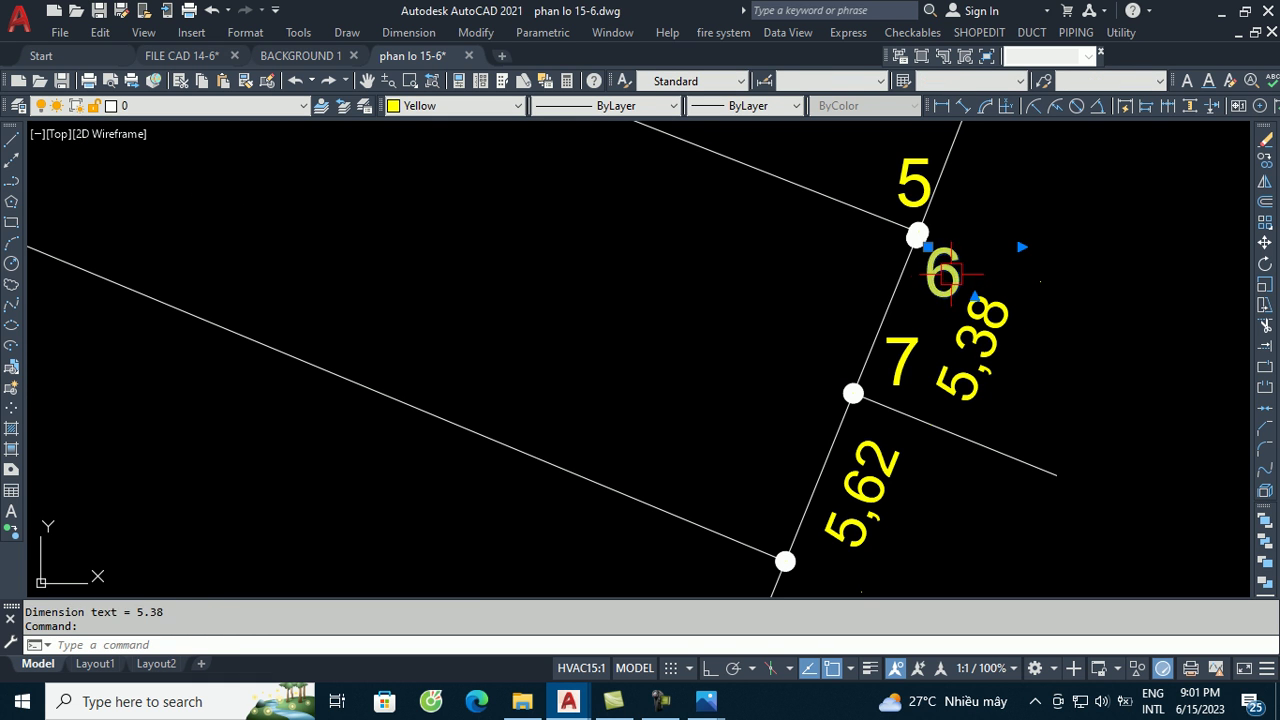
left_click_drag(940, 270, 866, 265)
left_click(903, 355)
left_click_drag(847, 351, 812, 360)
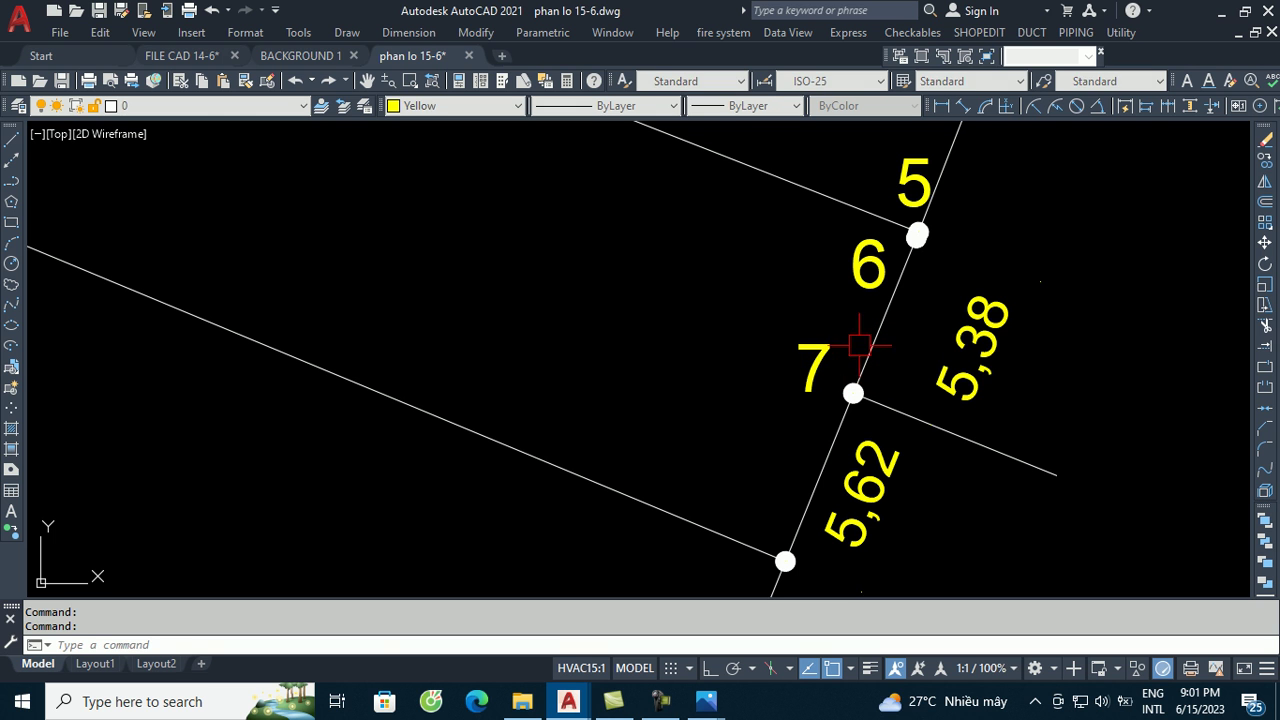
left_click(980, 333)
left_click(1040, 281)
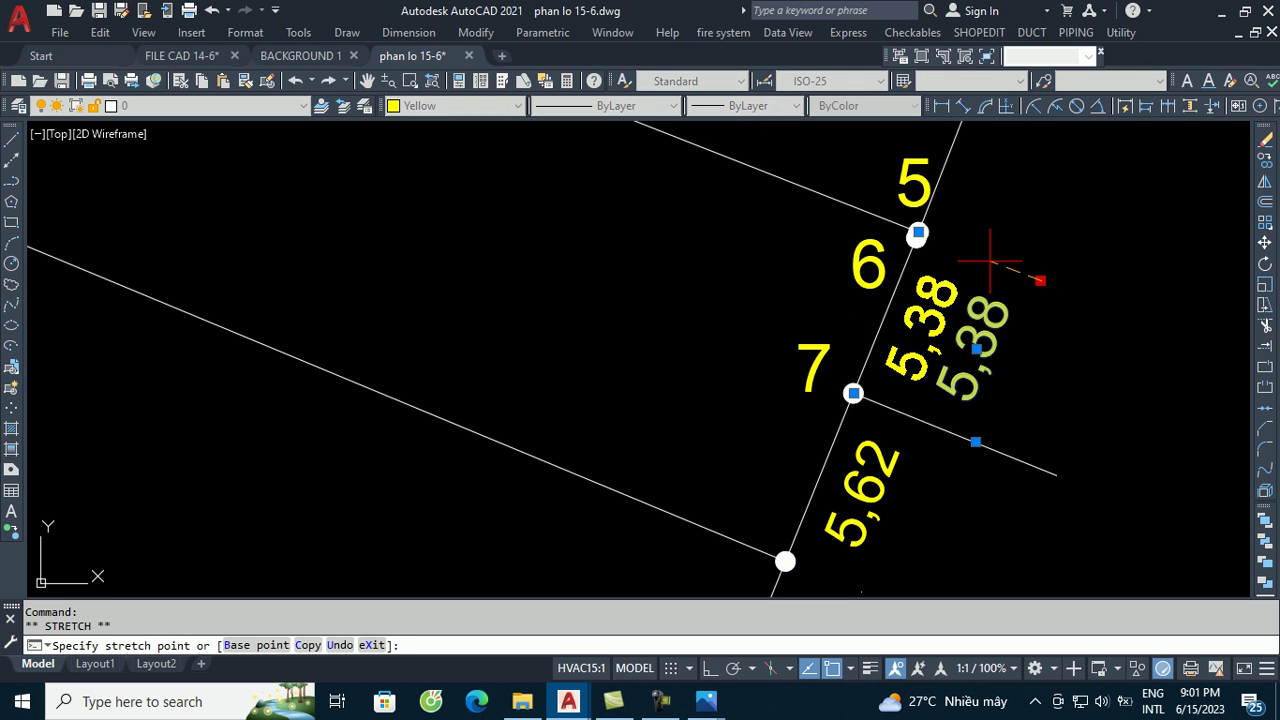
left_click(986, 257)
scroll(906, 506, "down", 2)
key("Escape")
- Try moving label 4 further along the edge, then undo that move
middle_click_drag(760, 317, 834, 414)
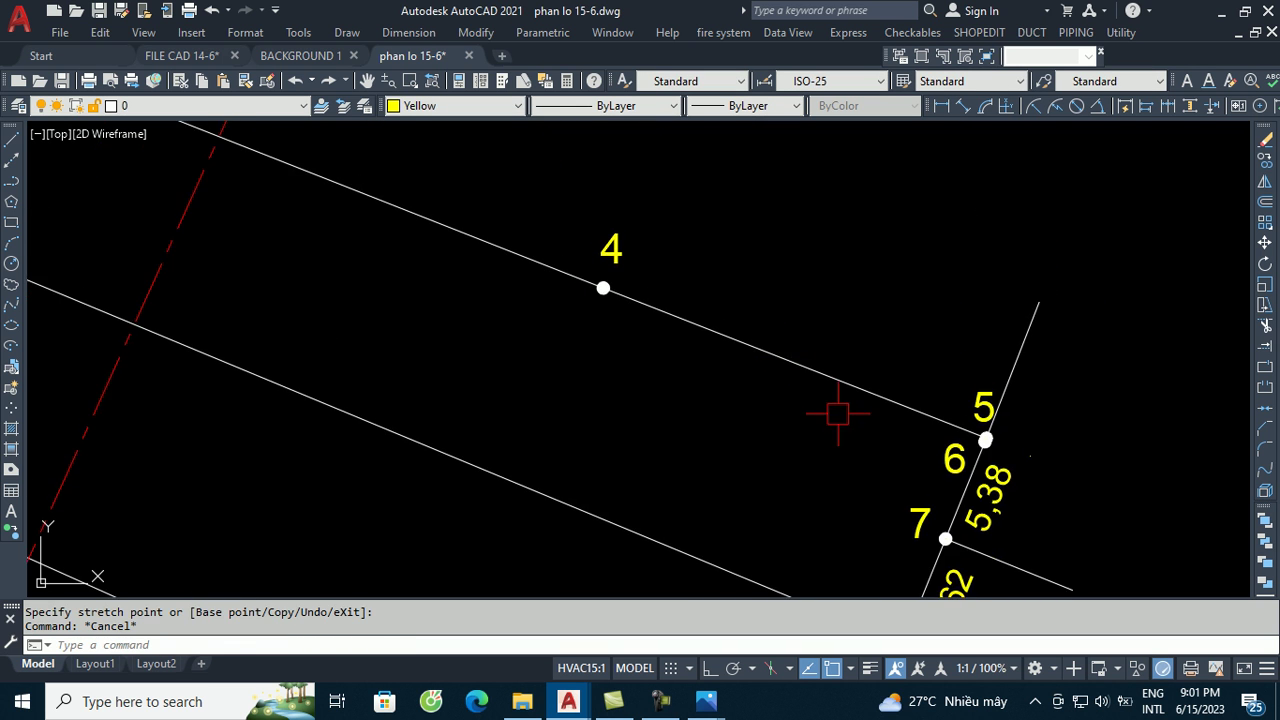
scroll(622, 240, "up", 2)
left_click(614, 263)
left_click_drag(610, 262, 726, 295)
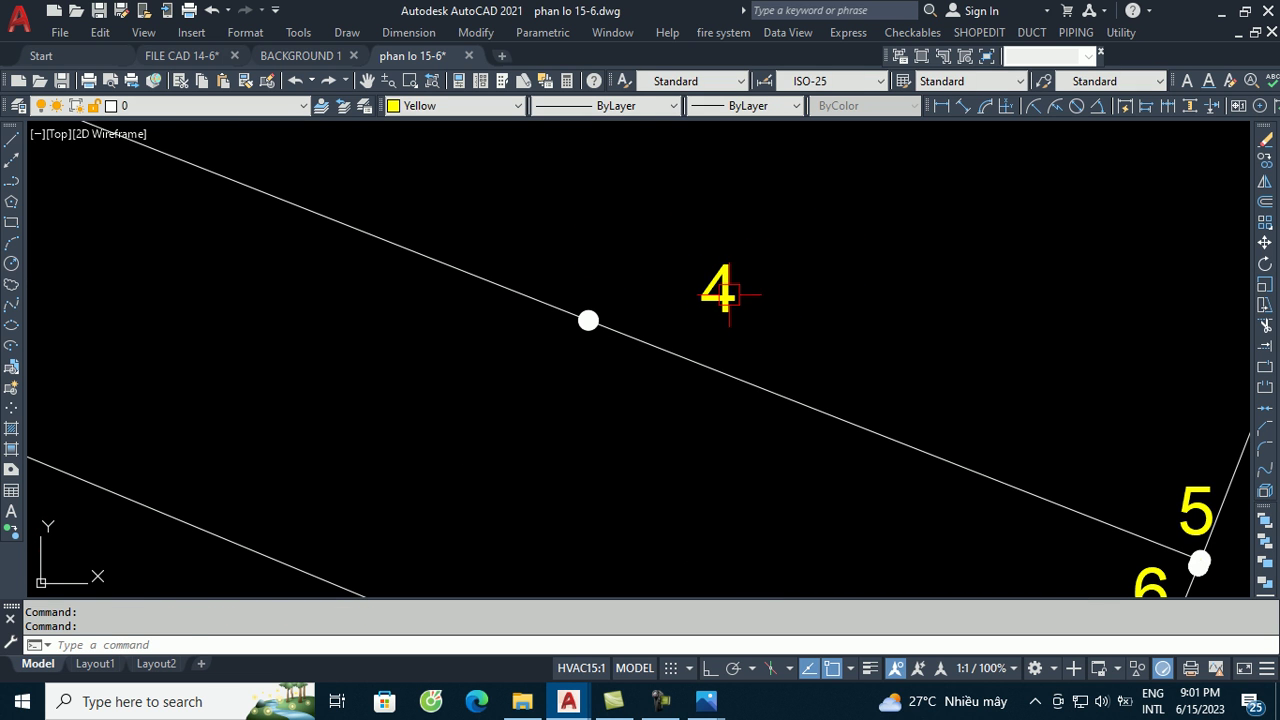
key("ctrl+z")
scroll(730, 310, "down", 3)
scroll(737, 318, "down", 2)
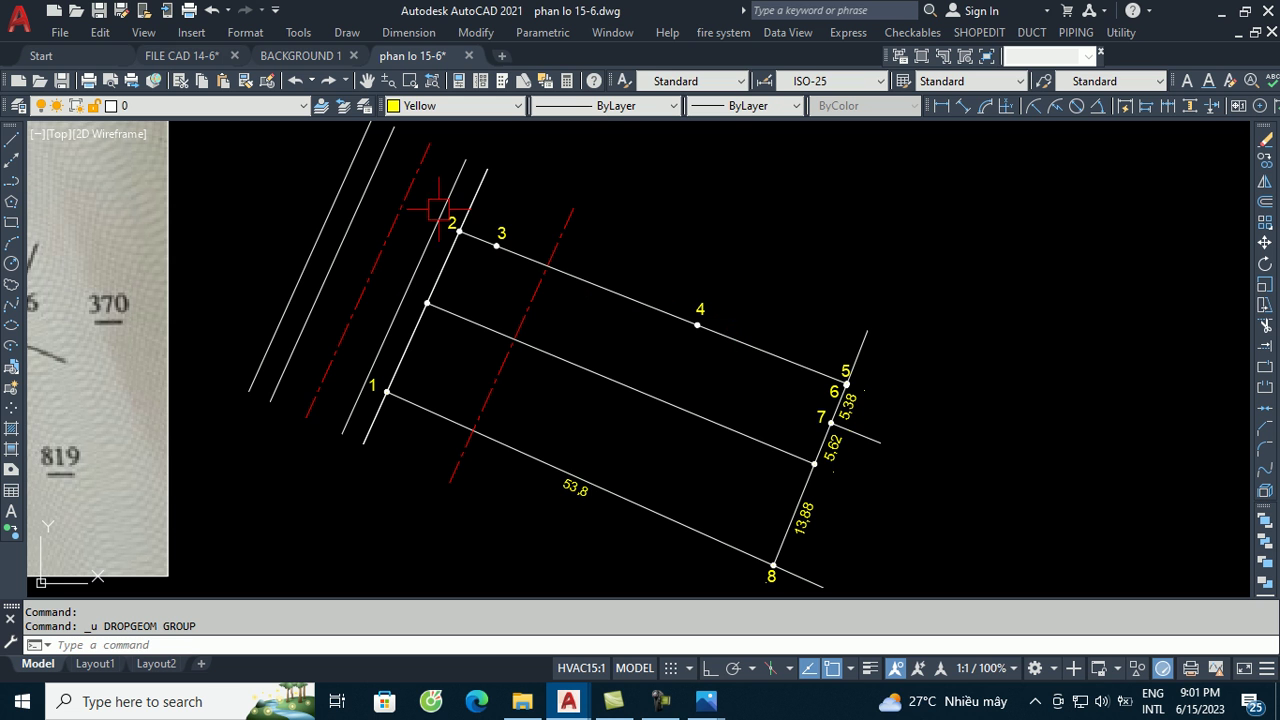
- Add the 20,4 aligned dimension along the top edge from point 5 to point 4
type("dal")
key("Return")
scroll(846, 382, "up", 5)
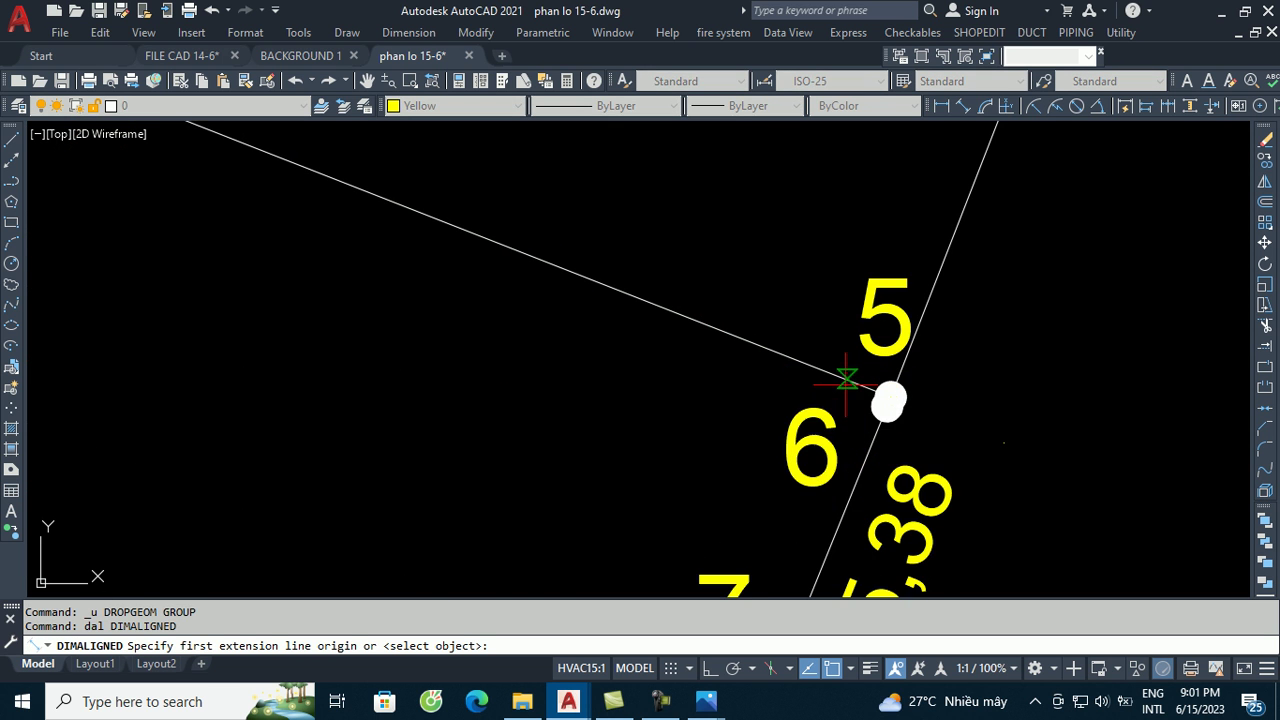
scroll(880, 388, "up", 2)
left_click(880, 381)
scroll(925, 432, "down", 5)
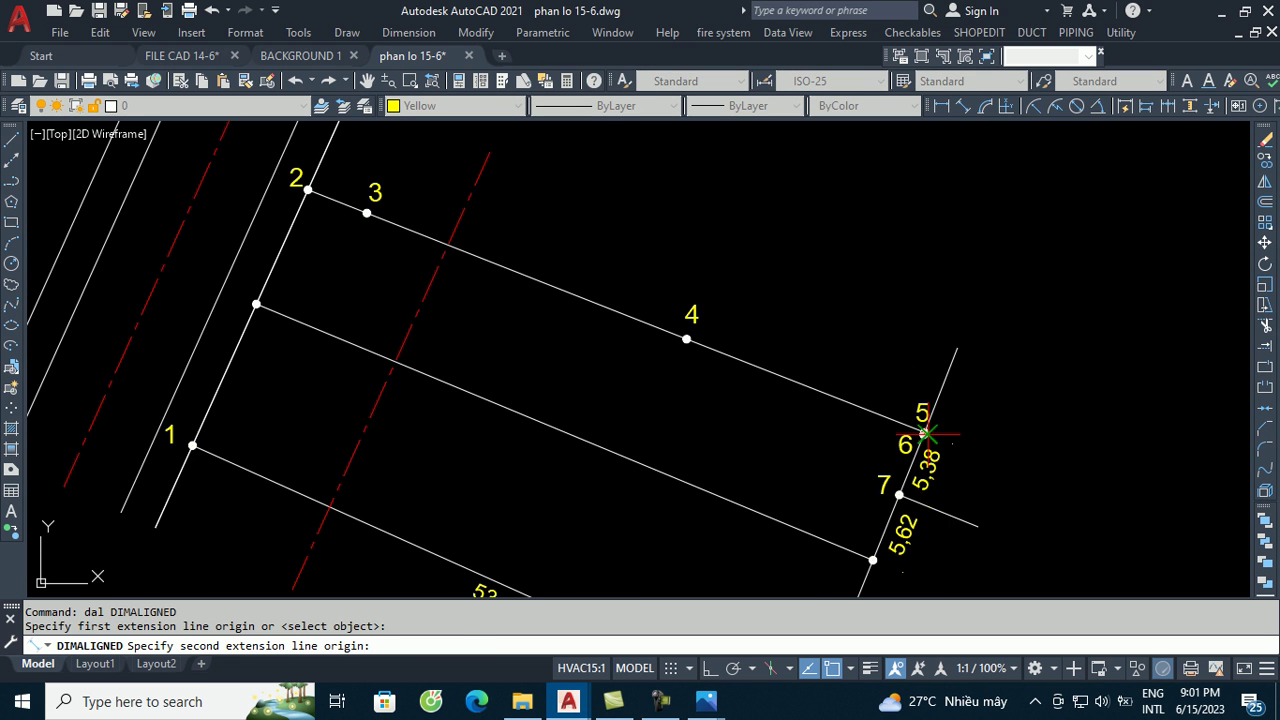
scroll(688, 340, "up", 5)
left_click(677, 334)
scroll(700, 335, "down", 4)
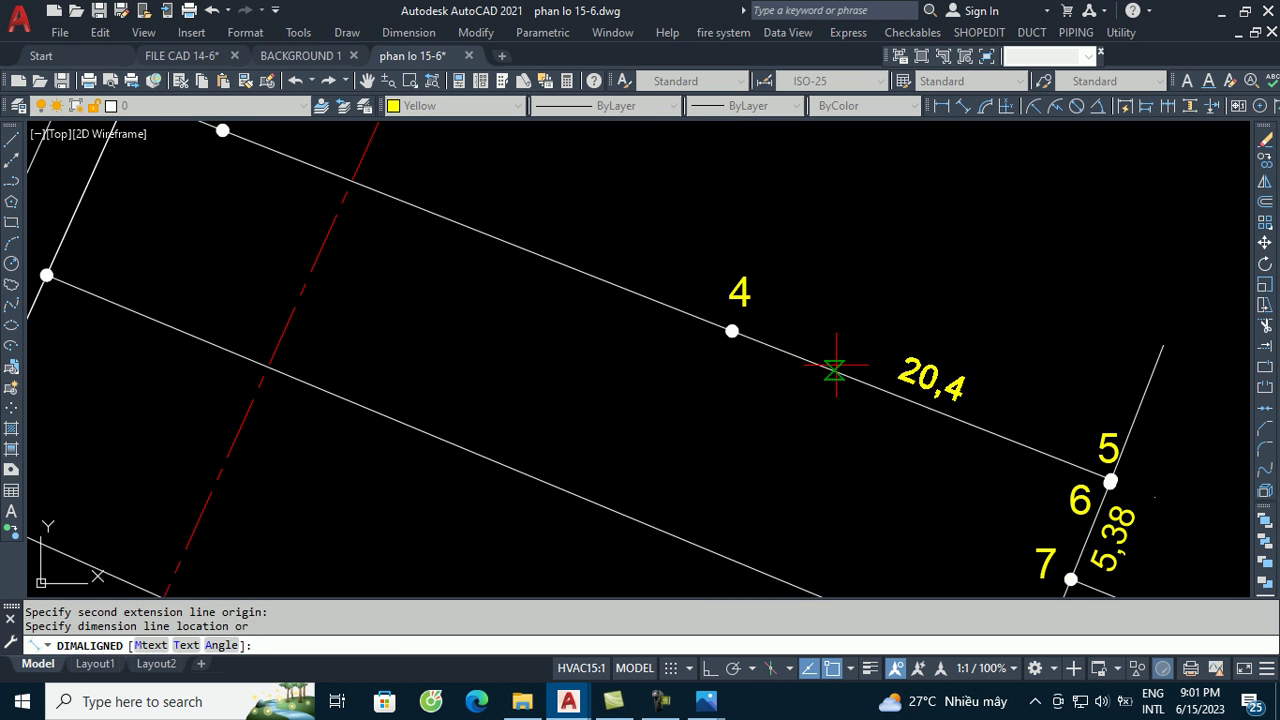
left_click(835, 370)
middle_click_drag(750, 341, 793, 441)
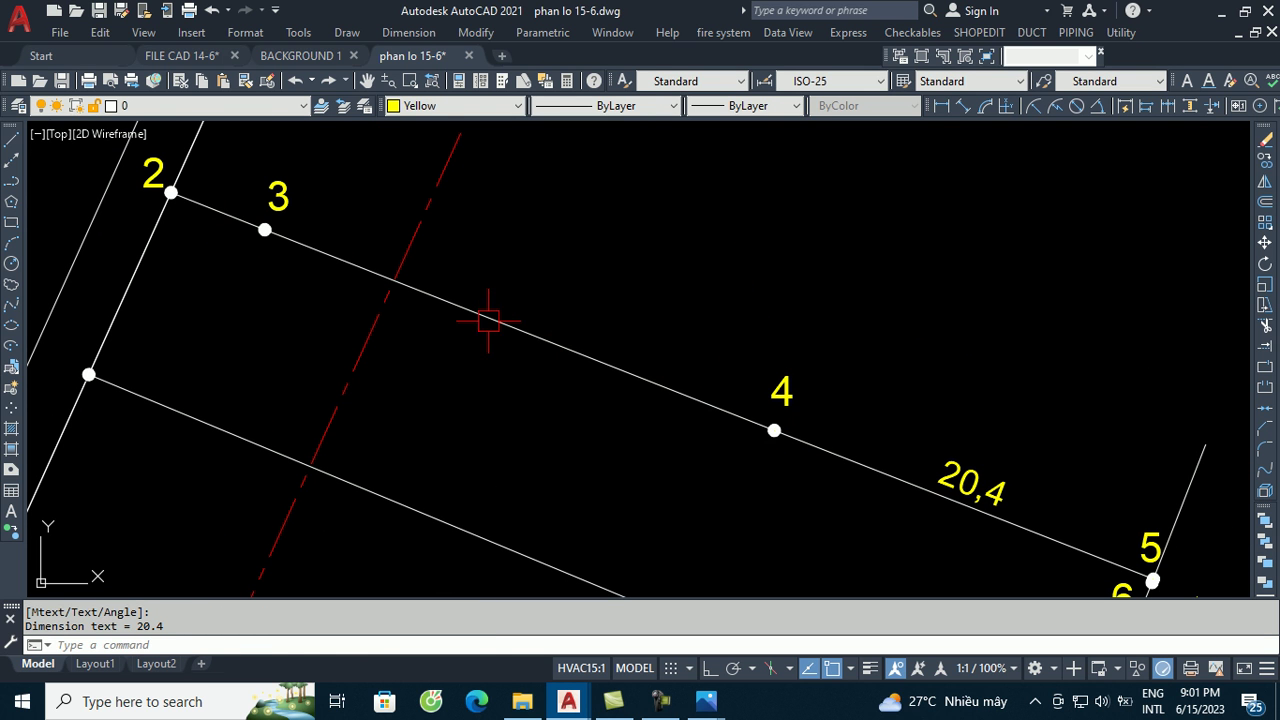
- Continue the dimension chain with DCO to points 3 and 2 (27,43 and 5,05)
type("dco")
key("Return")
scroll(295, 240, "up", 5)
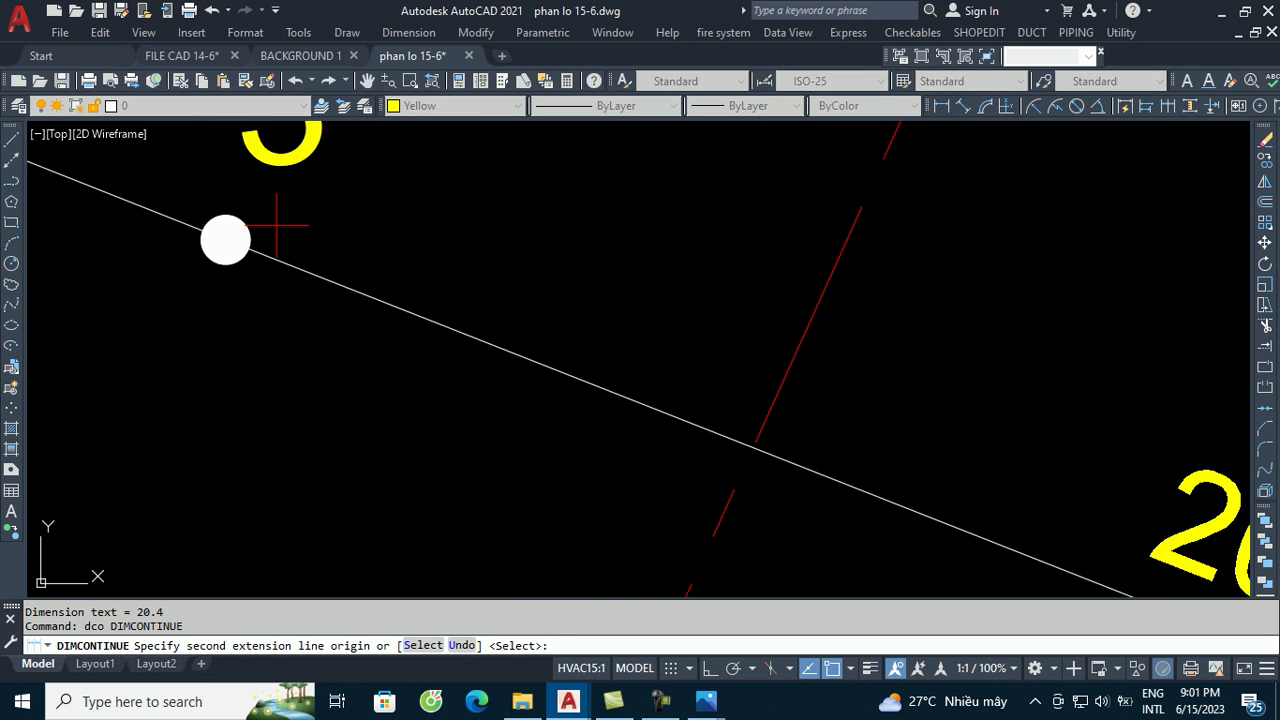
left_click(226, 239)
scroll(553, 265, "down", 5)
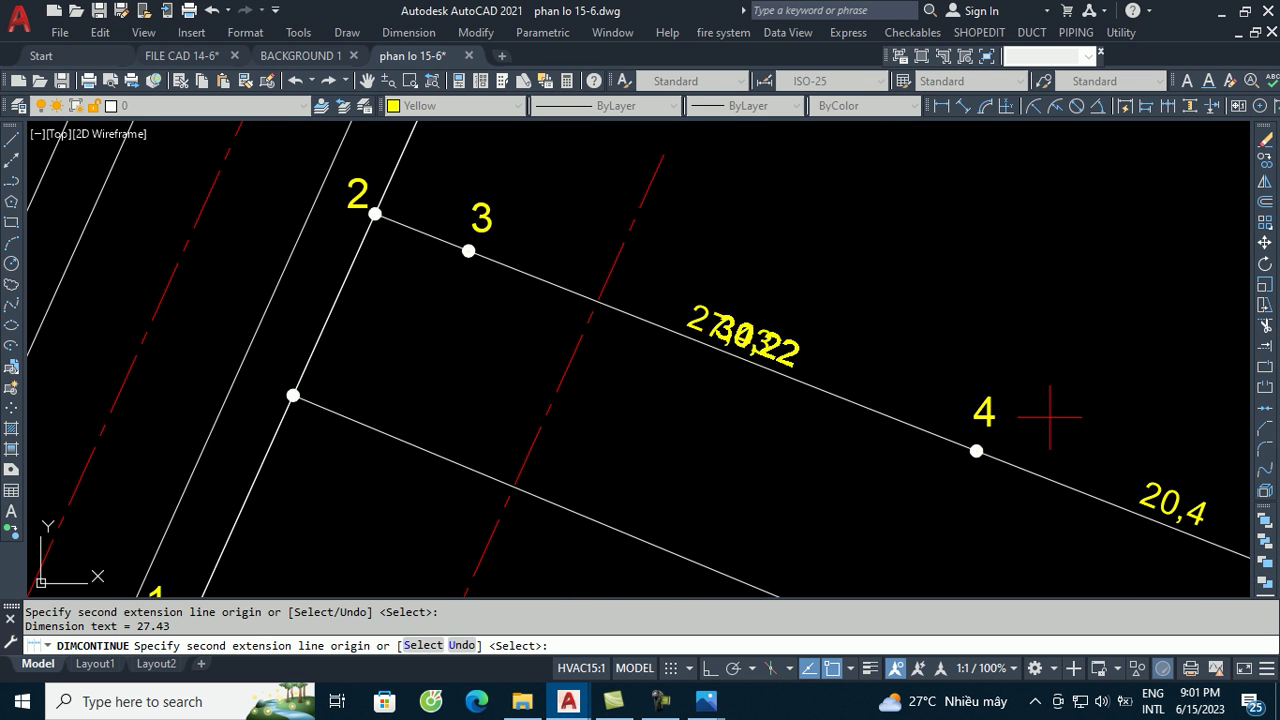
scroll(375, 212, "up", 3)
scroll(400, 220, "up", 2)
left_click(420, 230)
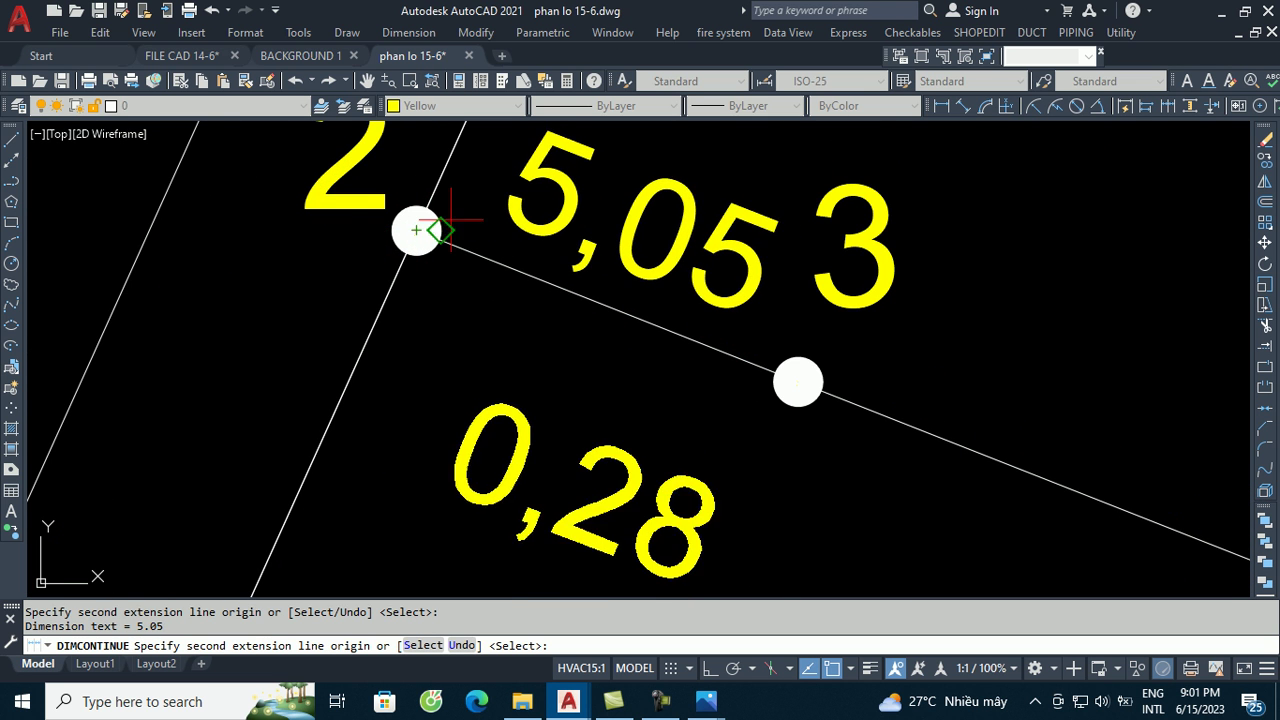
key("Escape")
scroll(450, 219, "down", 5)
key("Escape")
key("Escape")
scroll(520, 200, "down", 3)
key("Return")
scroll(560, 199, "up", 5)
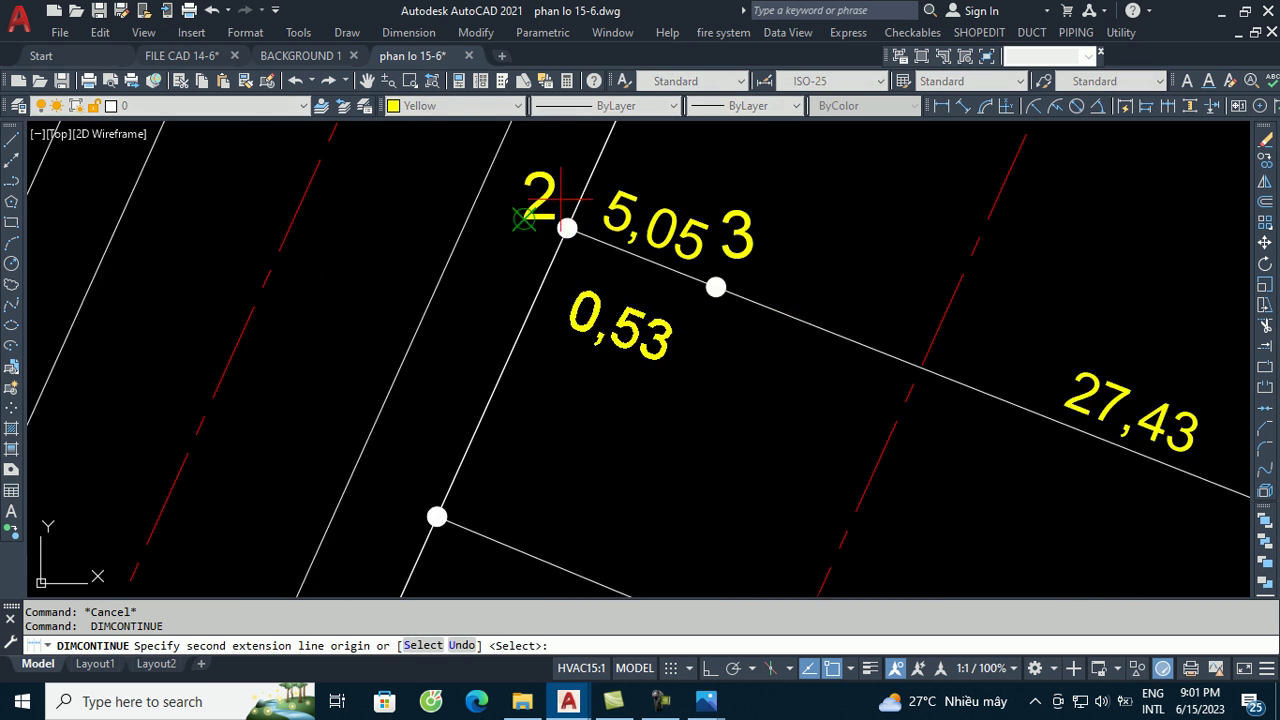
scroll(563, 228, "up", 2)
key("Escape")
- Add the 10 aligned dimension down the left edge from point 2
type("dal")
key("Return")
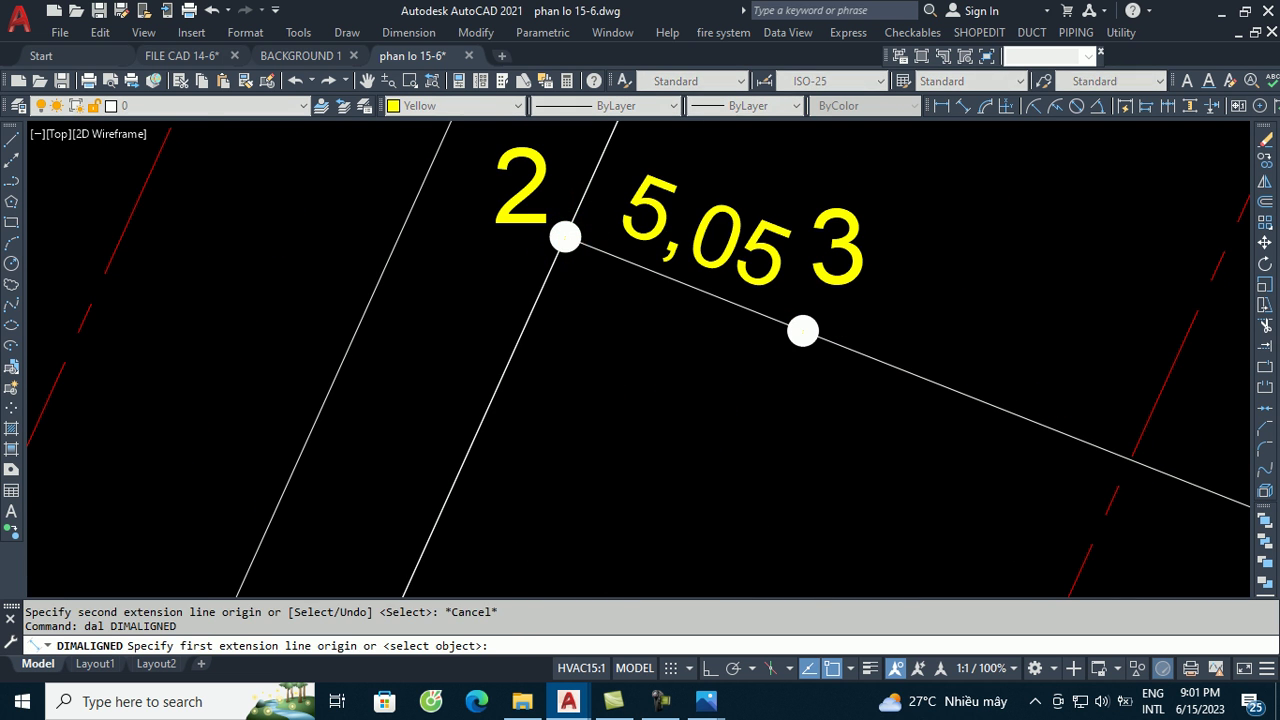
scroll(566, 262, "up", 2)
left_click(566, 264)
scroll(560, 272, "down", 3)
scroll(503, 395, "up", 4)
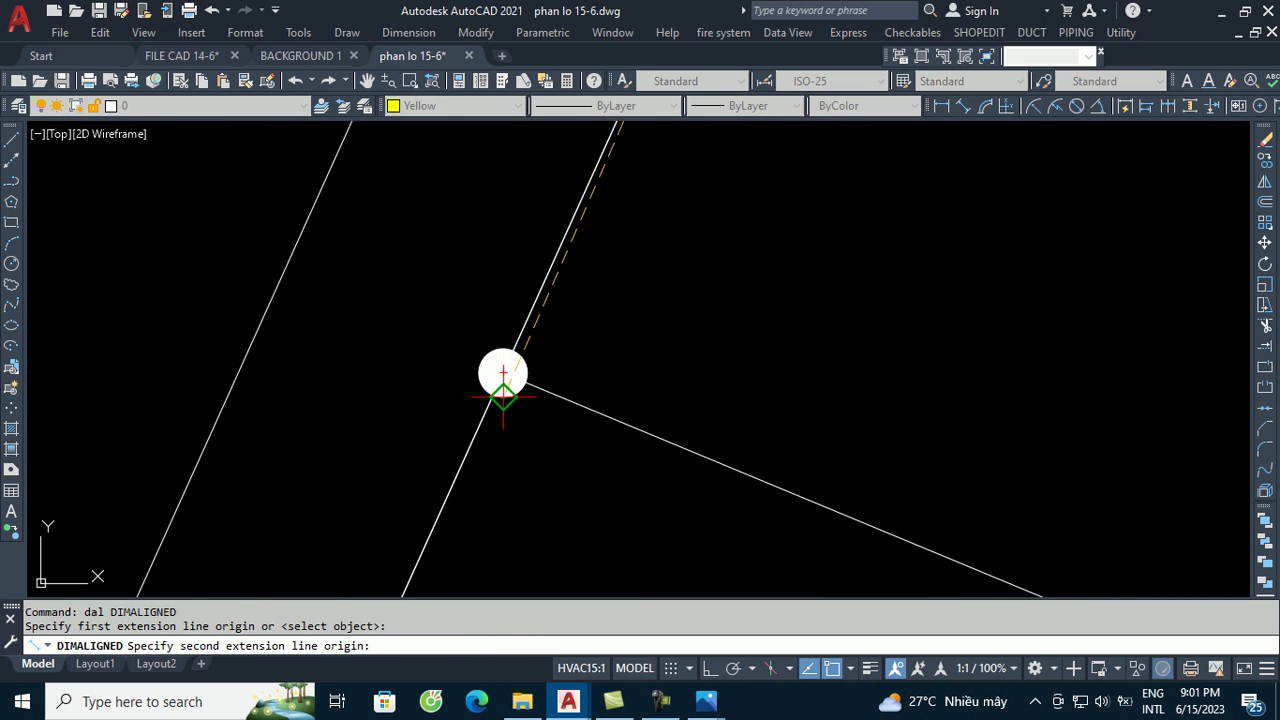
left_click(503, 372)
scroll(504, 371, "down", 4)
left_click(516, 340)
scroll(556, 184, "down", 4)
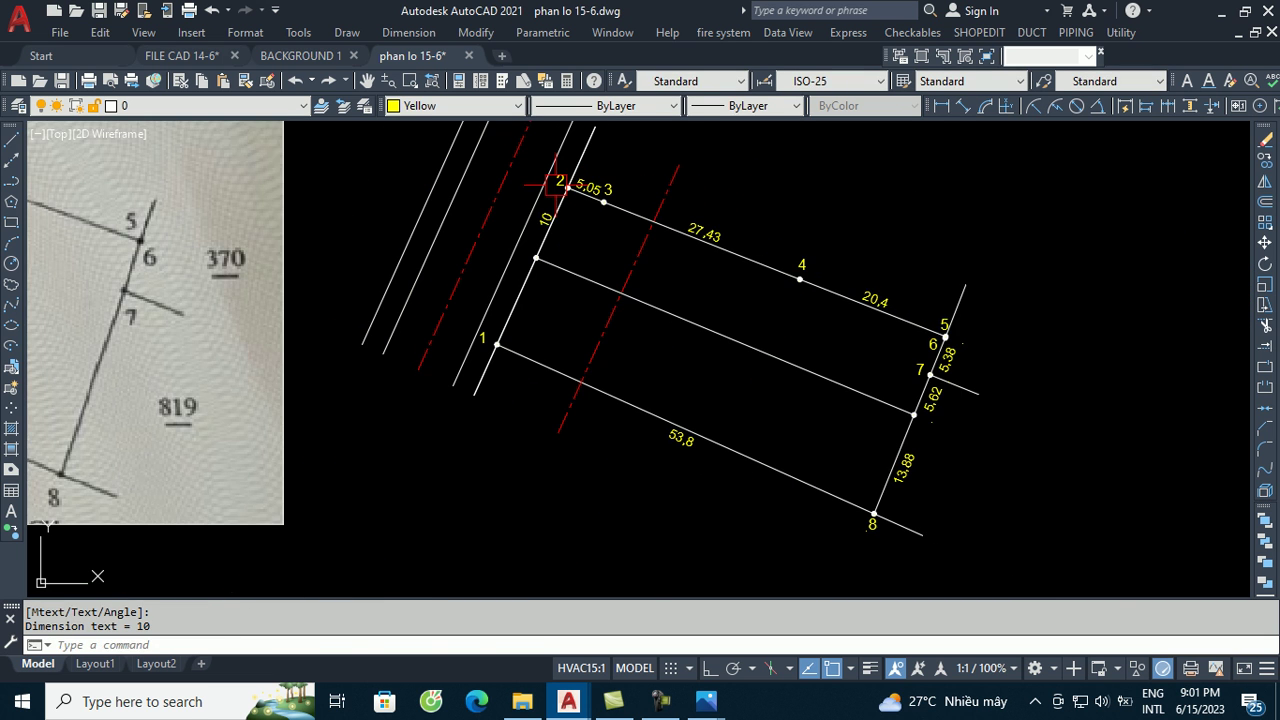
key("Return")
scroll(528, 272, "up", 5)
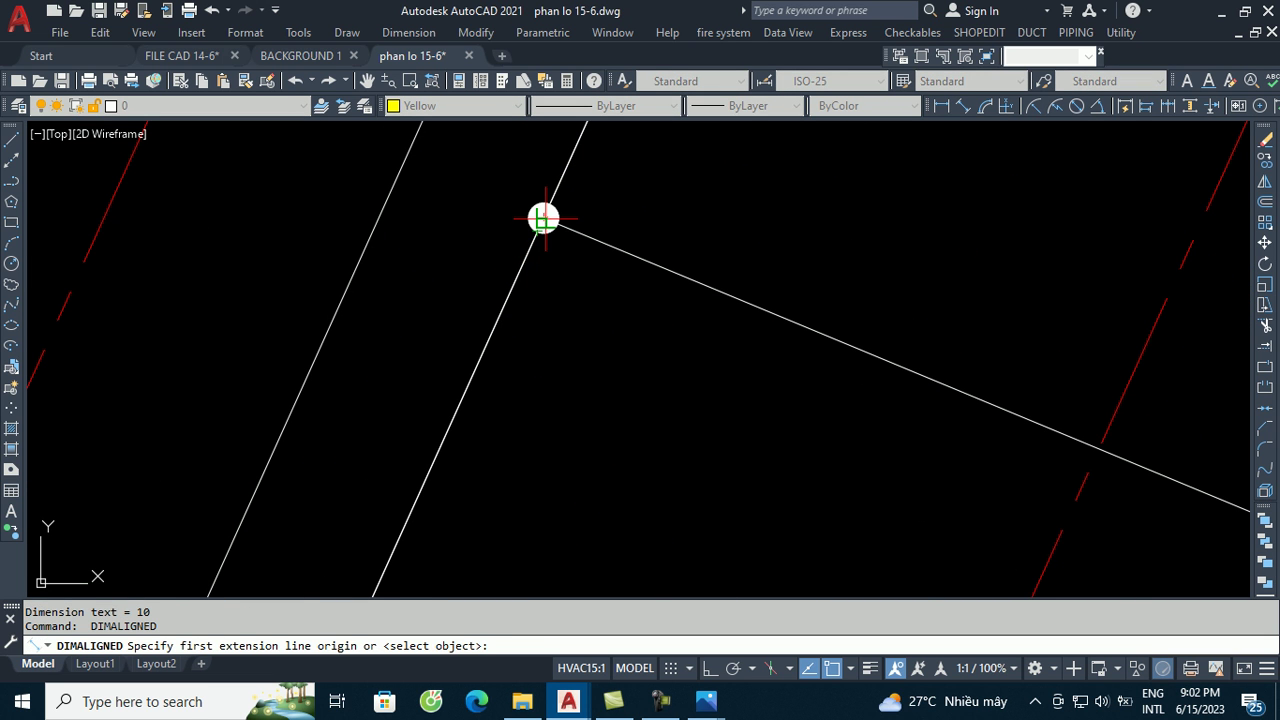
key("Escape")
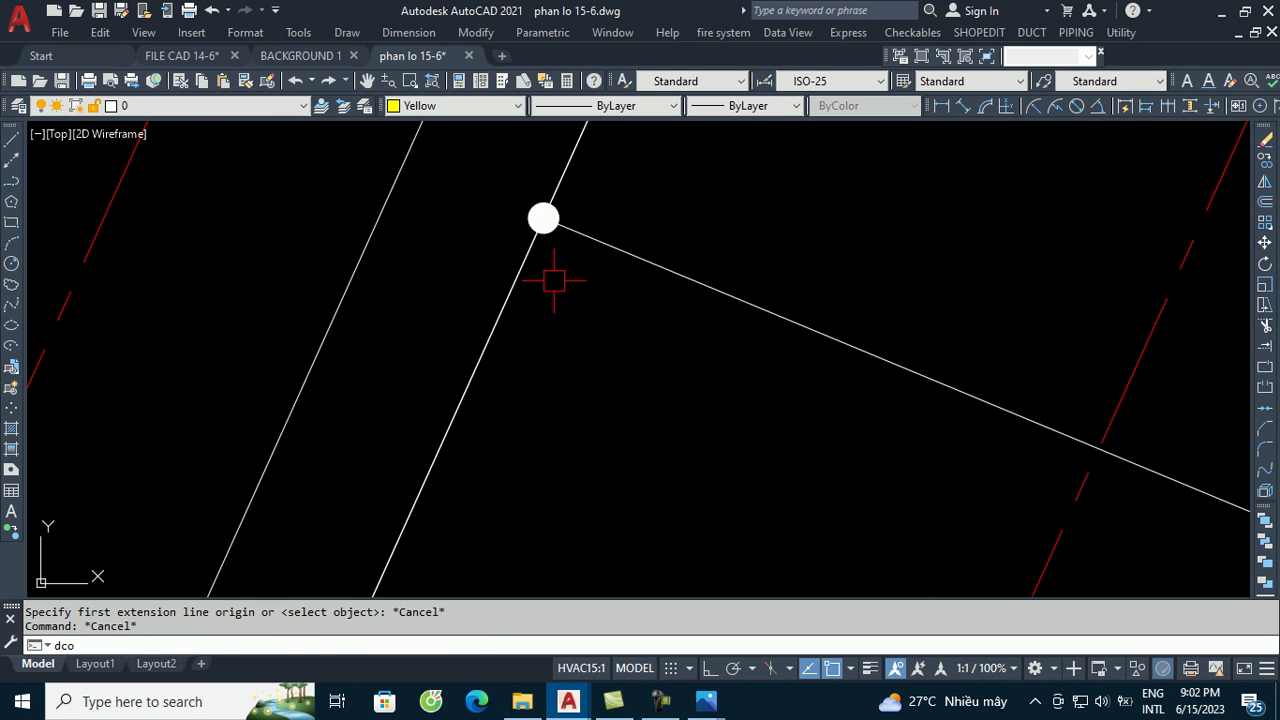
- Continue the left-edge dimension to point 1 as 12,37, then centre the lot in view
key("Return")
scroll(554, 280, "down", 5)
scroll(500, 355, "up", 5)
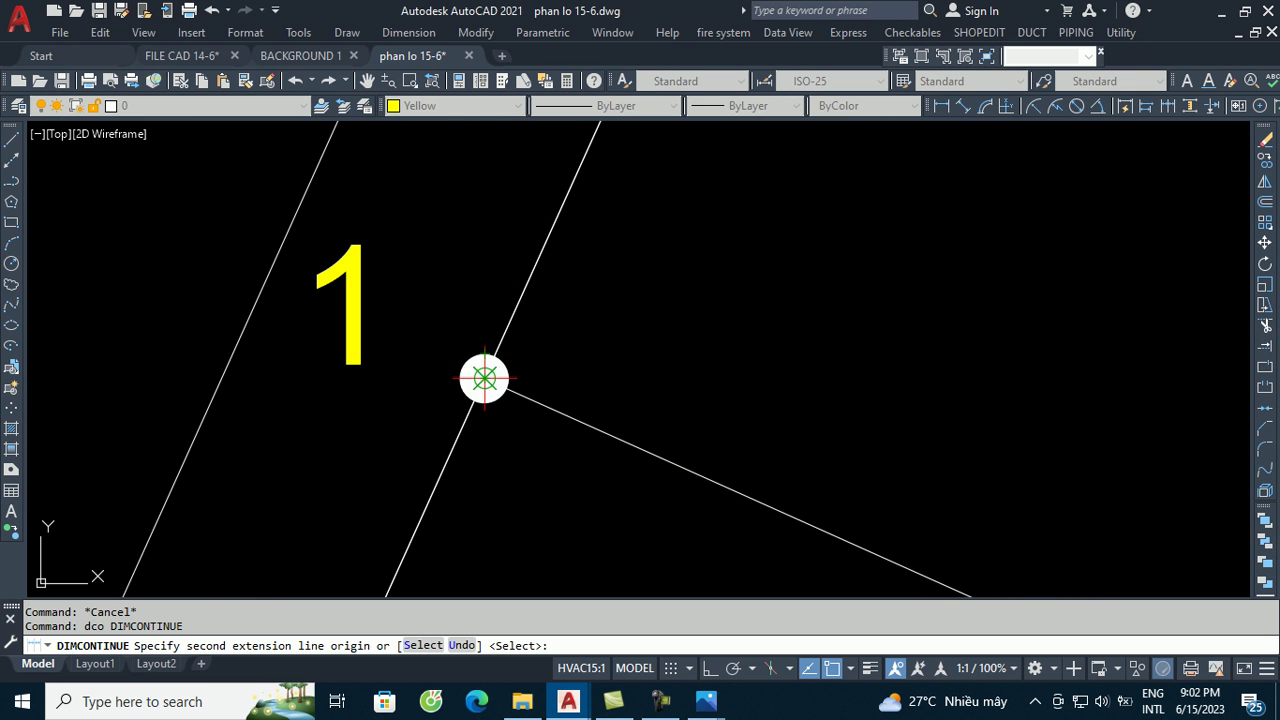
left_click(484, 378)
scroll(480, 395, "down", 3)
scroll(400, 360, "down", 3)
key("Escape")
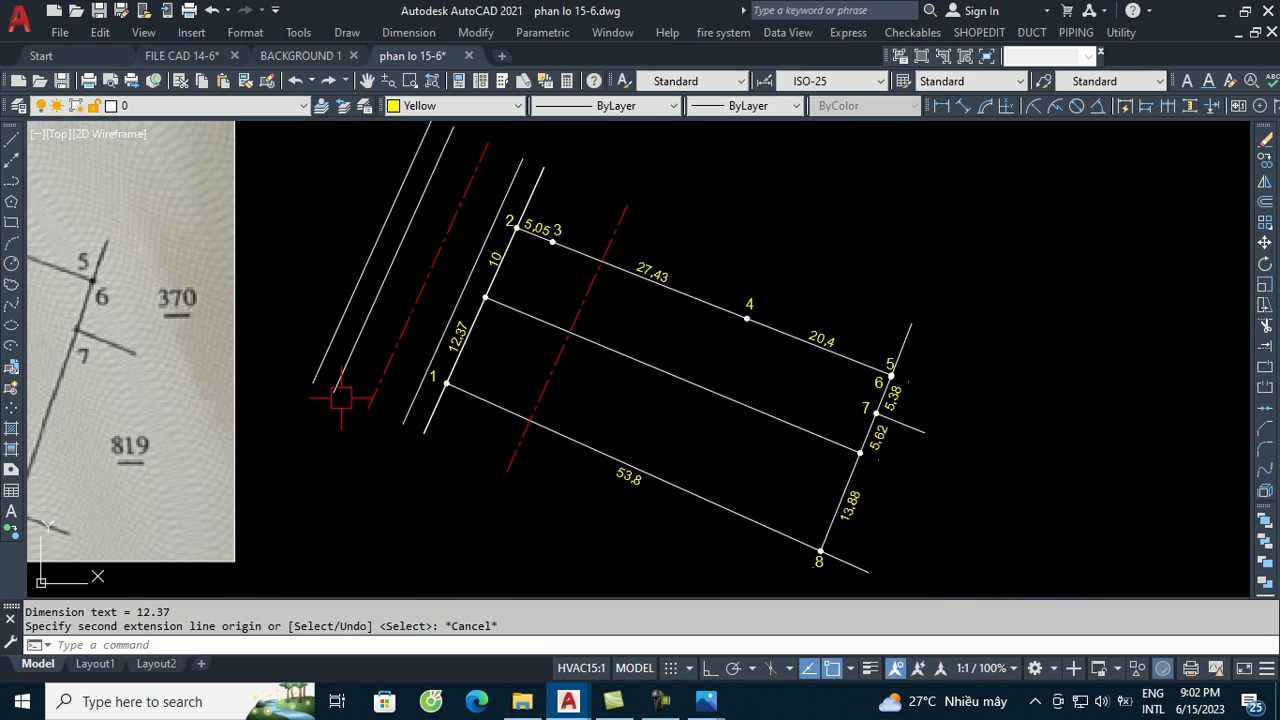
middle_click_drag(523, 420, 329, 405)
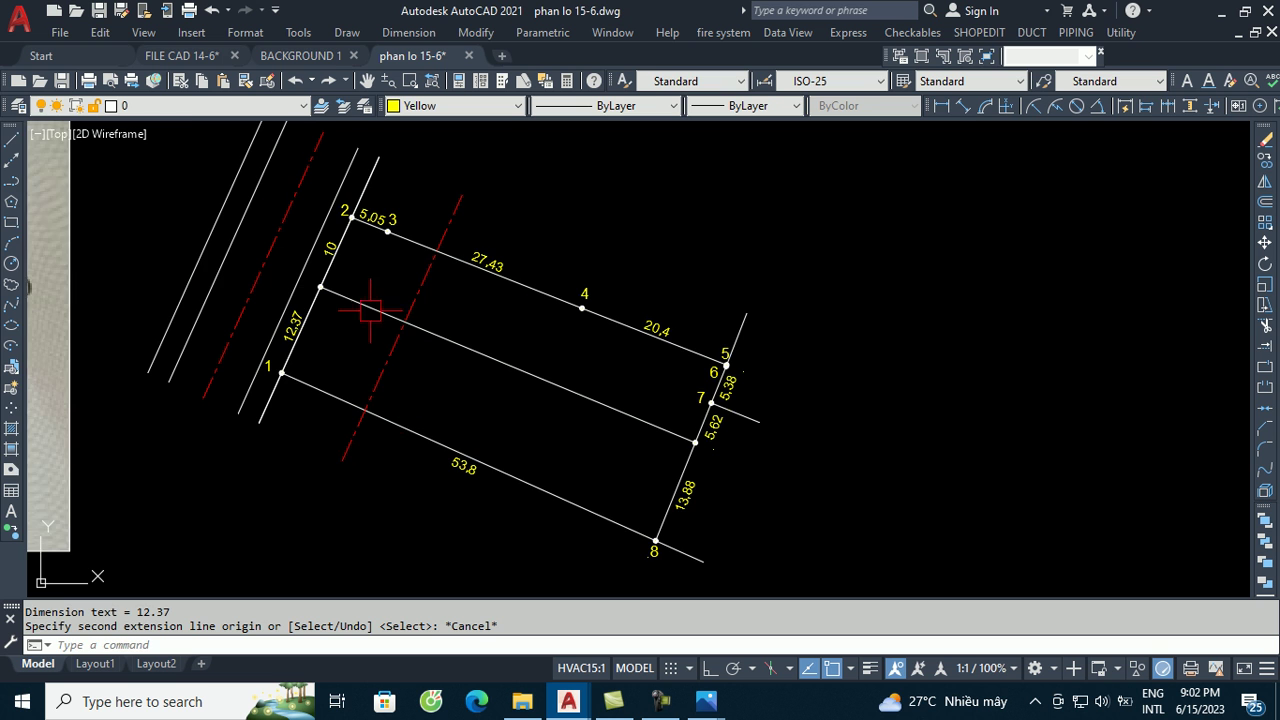
scroll(370, 310, "up", 2)
- Add the 53,27 aligned dimension between the middle dividing line's left and right corners
type("l")
key("Return")
scroll(292, 277, "up", 2)
scroll(260, 277, "up", 6)
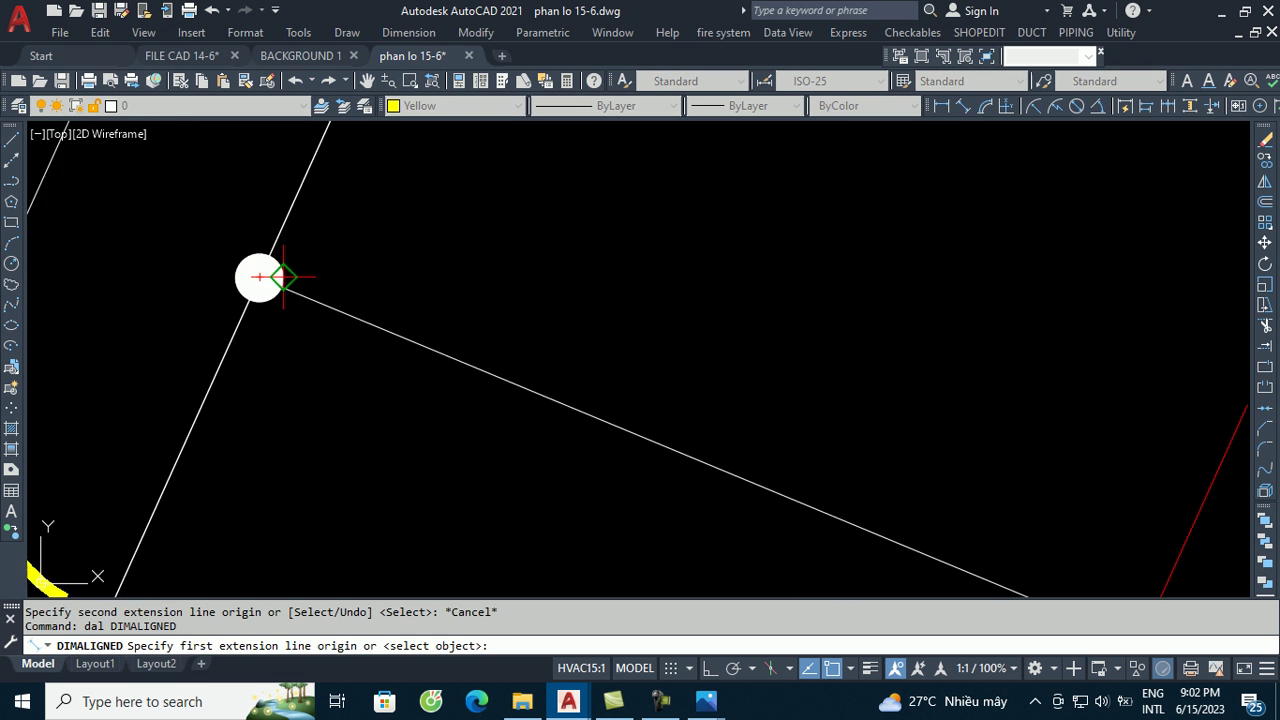
scroll(251, 277, "up", 1)
left_click(248, 277)
scroll(280, 170, "down", 8)
scroll(669, 337, "up", 4)
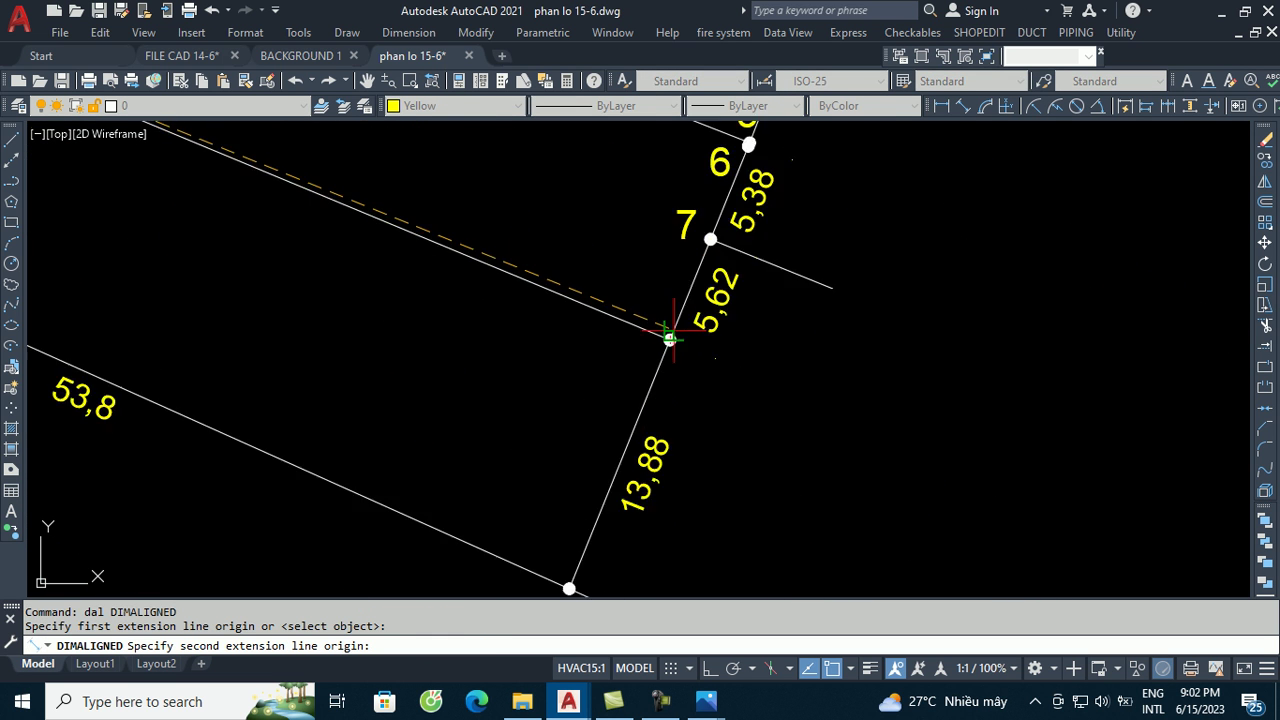
scroll(665, 373, "up", 8)
left_click(686, 380)
scroll(686, 380, "down", 8)
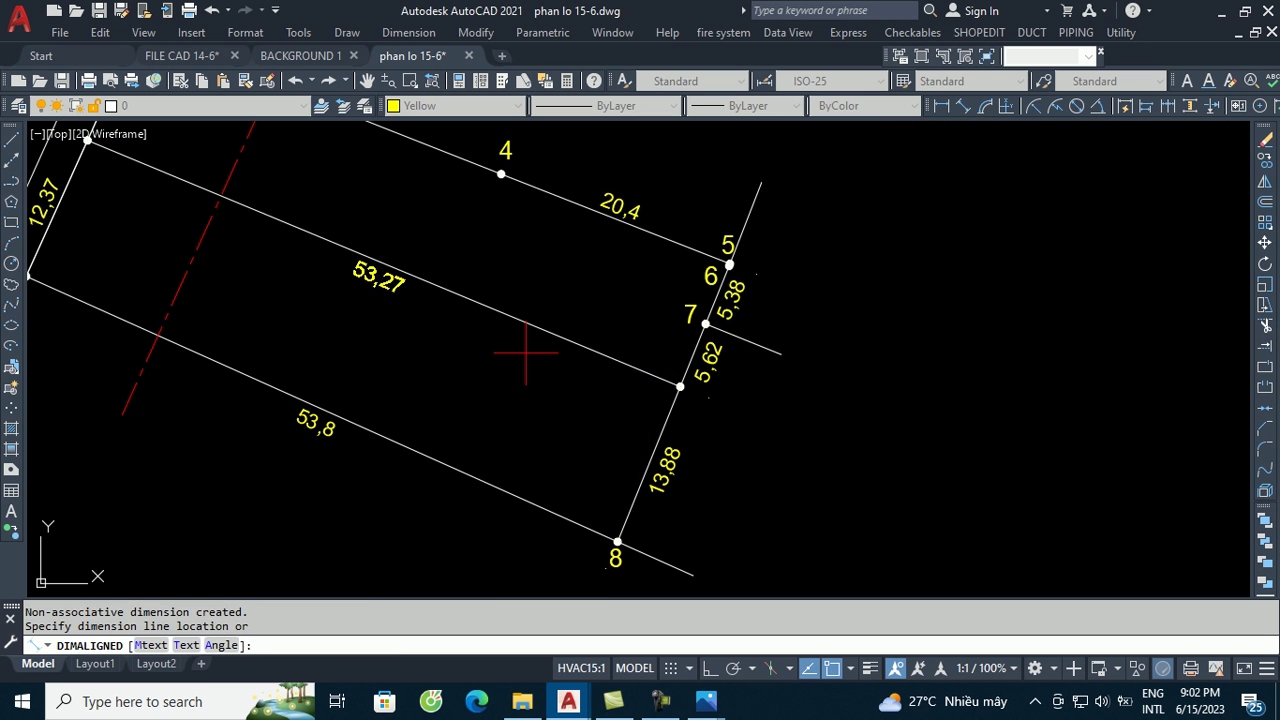
left_click(523, 320)
scroll(523, 320, "down", 4)
- Pan over to the scanned reference map and start the COPY command
middle_click_drag(458, 358, 828, 388)
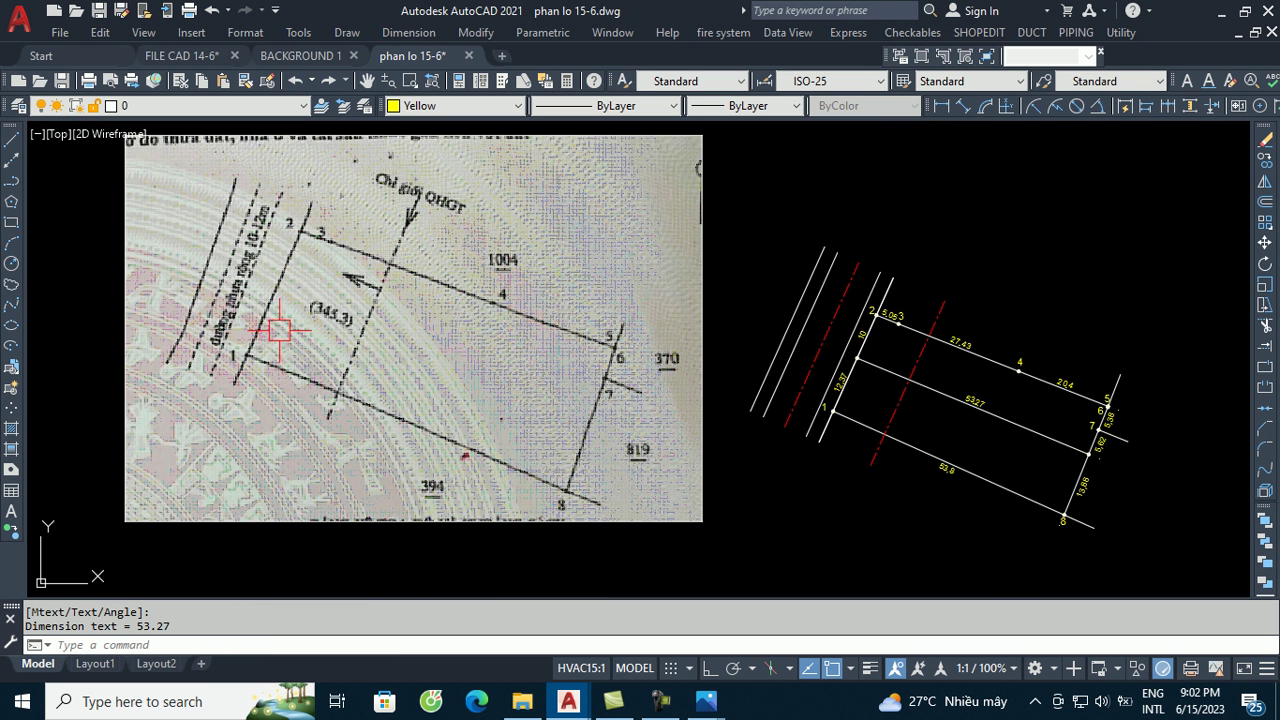
scroll(216, 273, "up", 3)
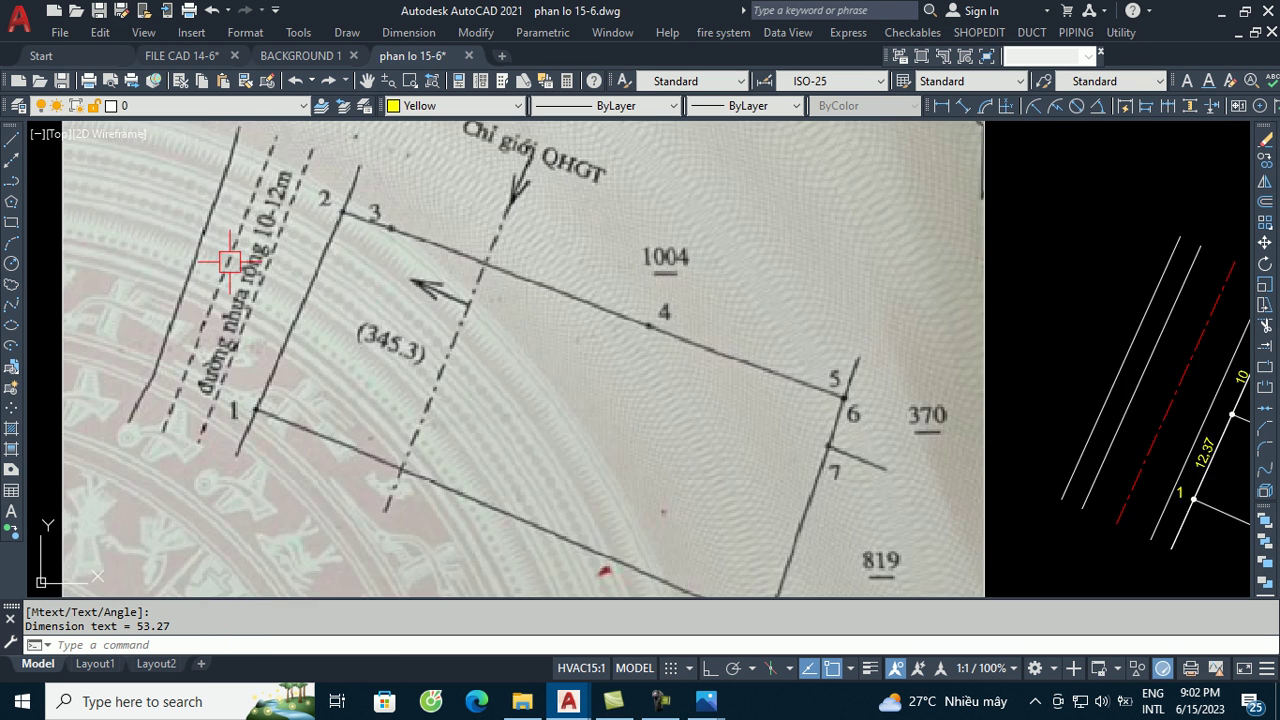
scroll(216, 273, "up", 2)
scroll(250, 292, "down", 5)
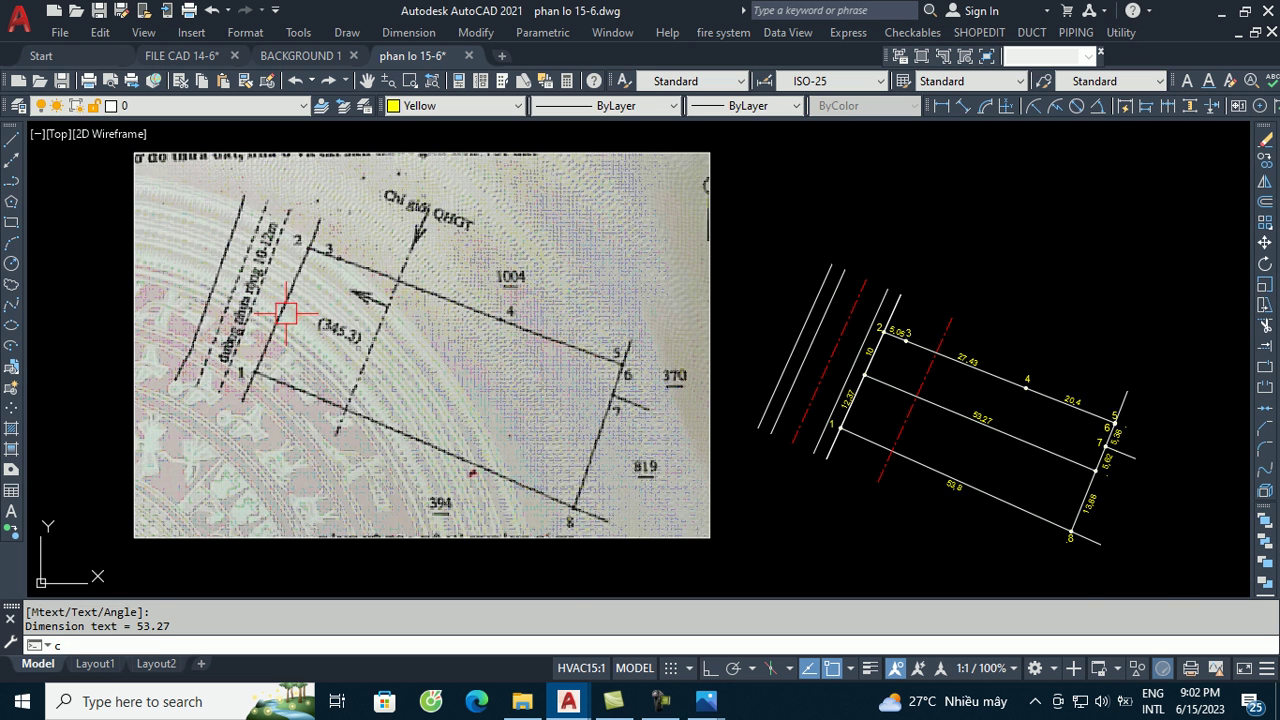
type("co")
key("Return")
scroll(912, 360, "up", 2)
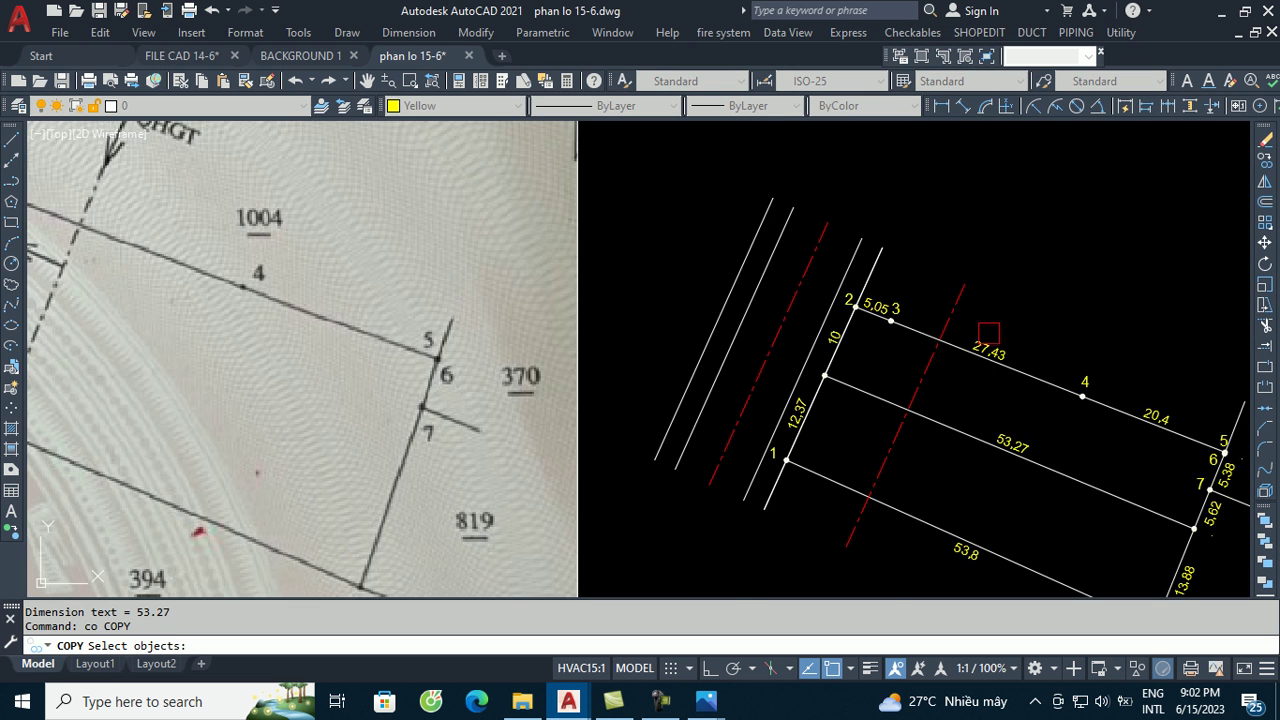
- Copy the point label 2 to a spot beside the road
scroll(844, 322, "up", 2)
scroll(830, 332, "up", 2)
left_click(876, 244)
key("Return")
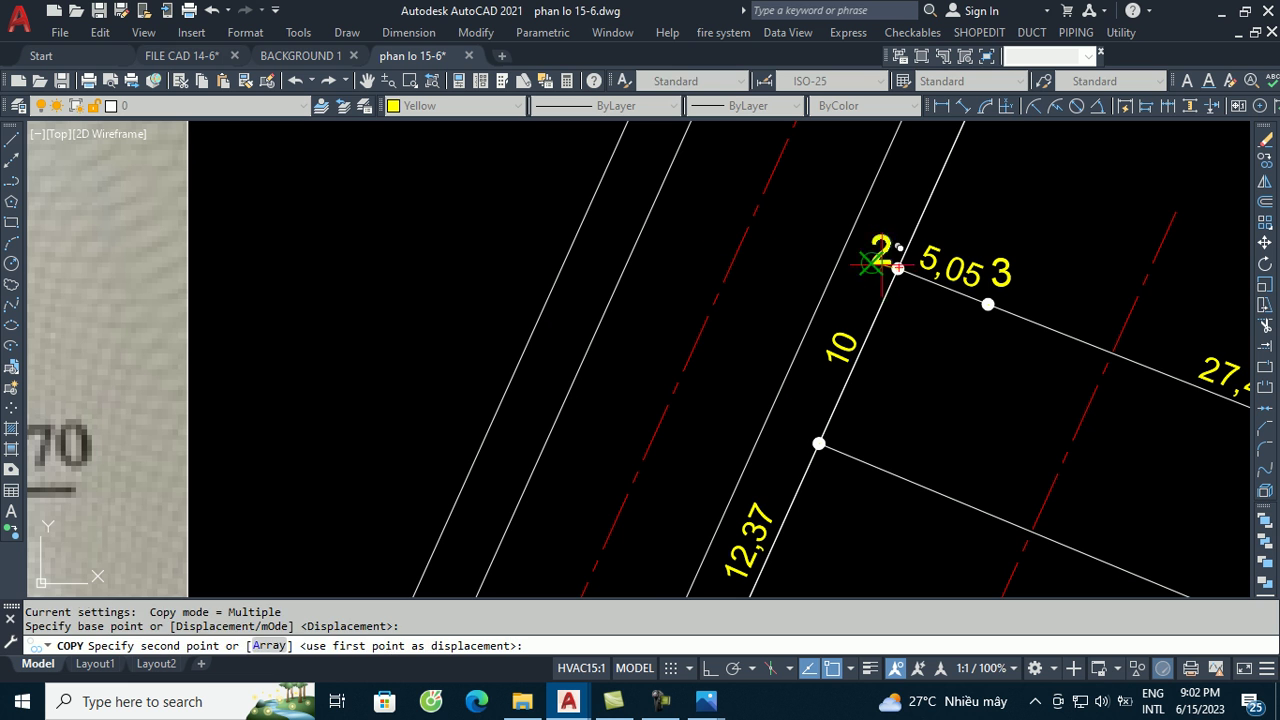
left_click(612, 400)
key("Escape")
scroll(714, 348, "down", 2)
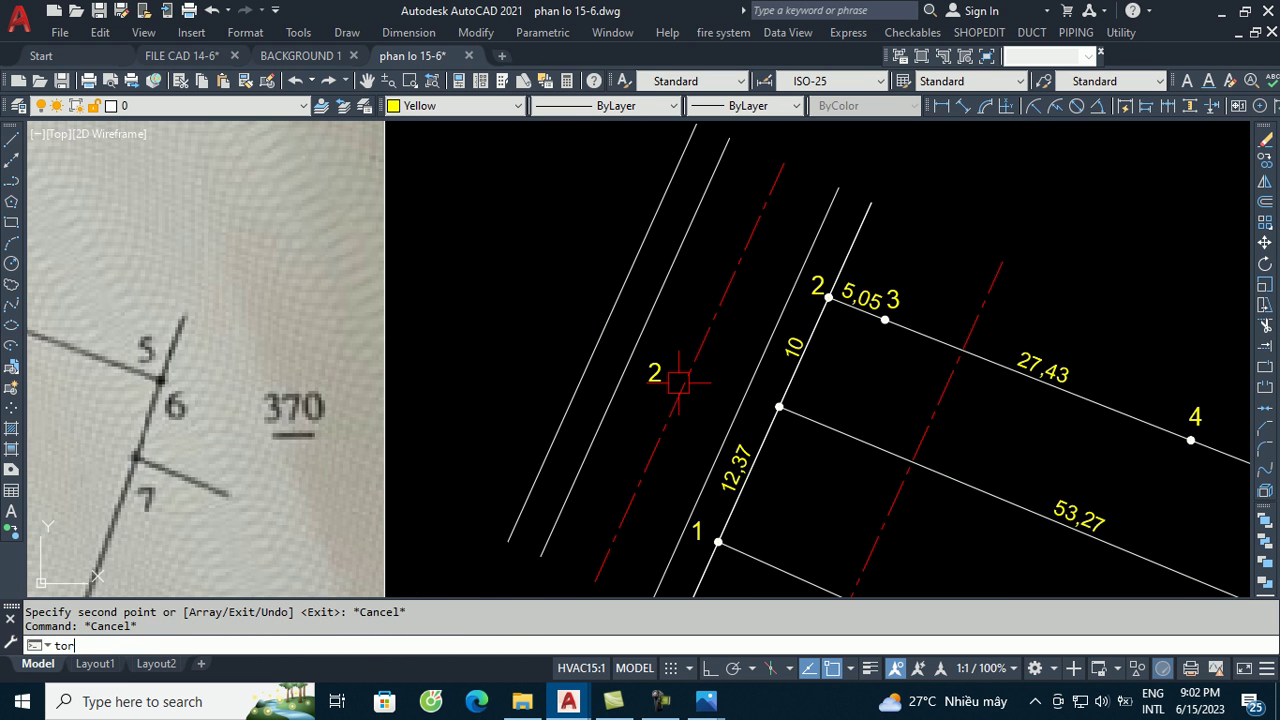
- Reorient the copied label with TORIENT so it runs along the road lines
type("ient")
key("Return")
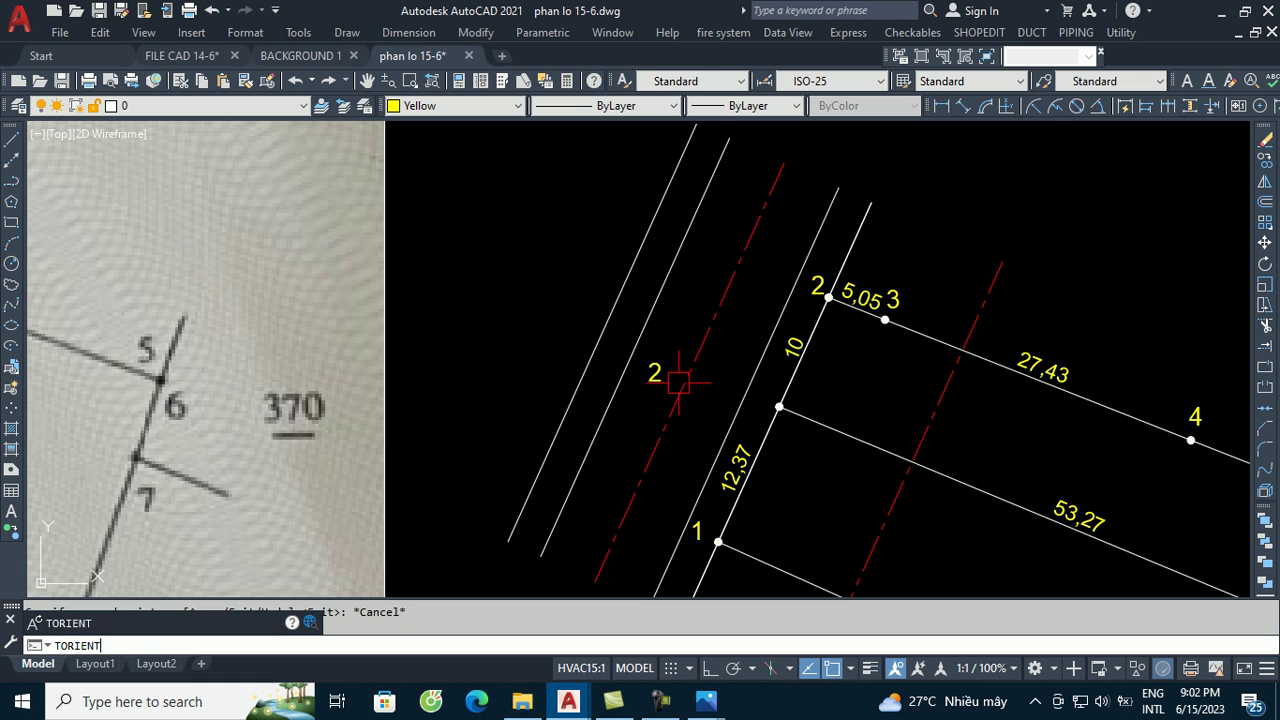
key("Return")
left_click(648, 375)
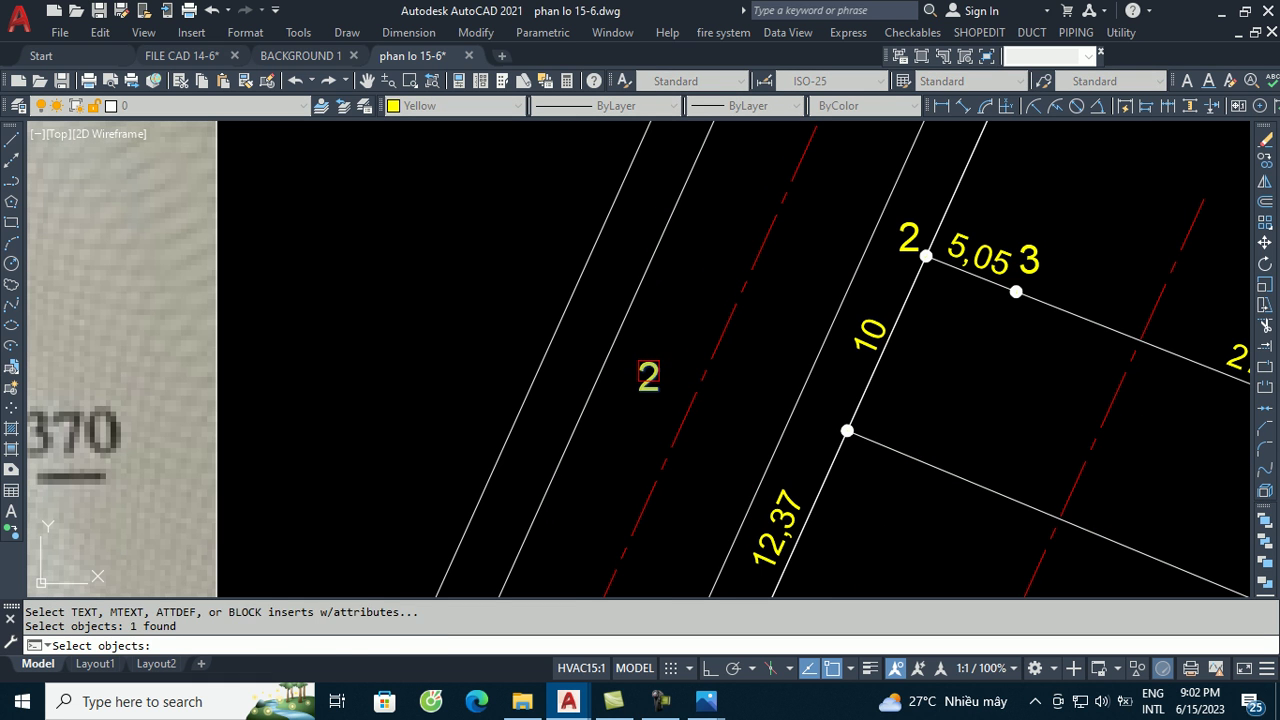
key("Return")
left_click(686, 406)
left_click(755, 261)
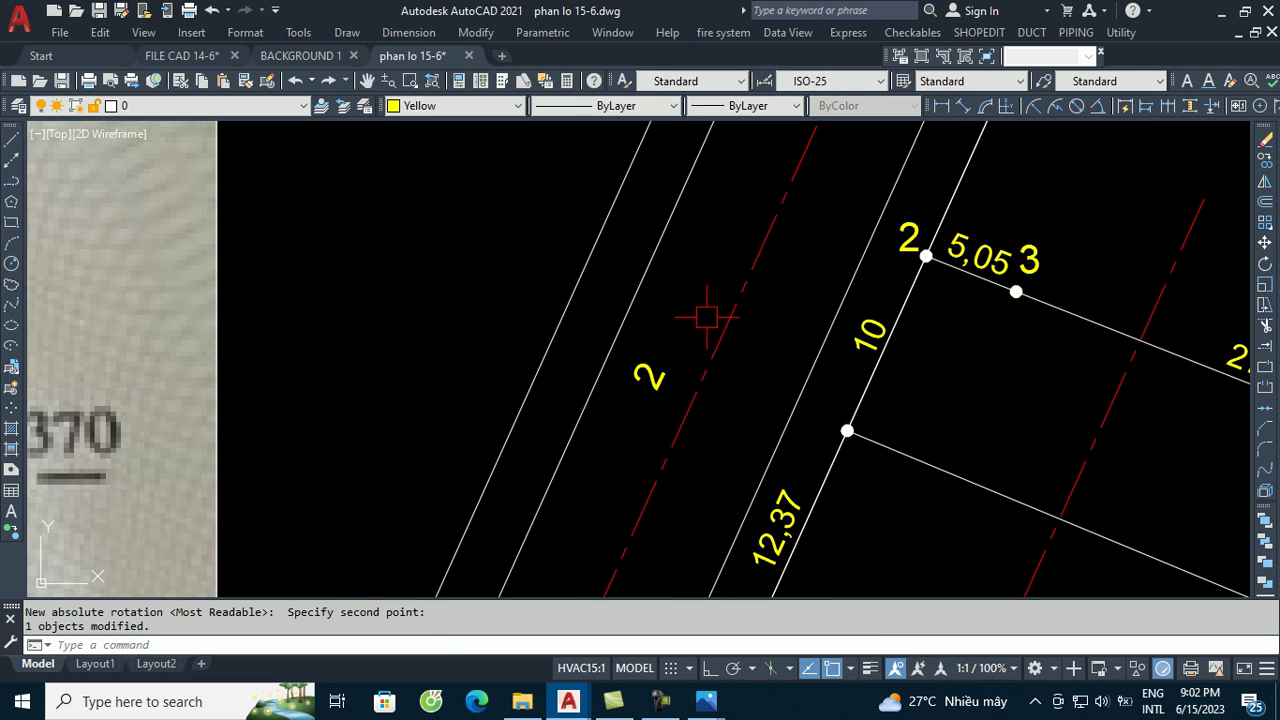
- Change the copied label's text to 'Đường rộng 15m'
double_click(651, 373)
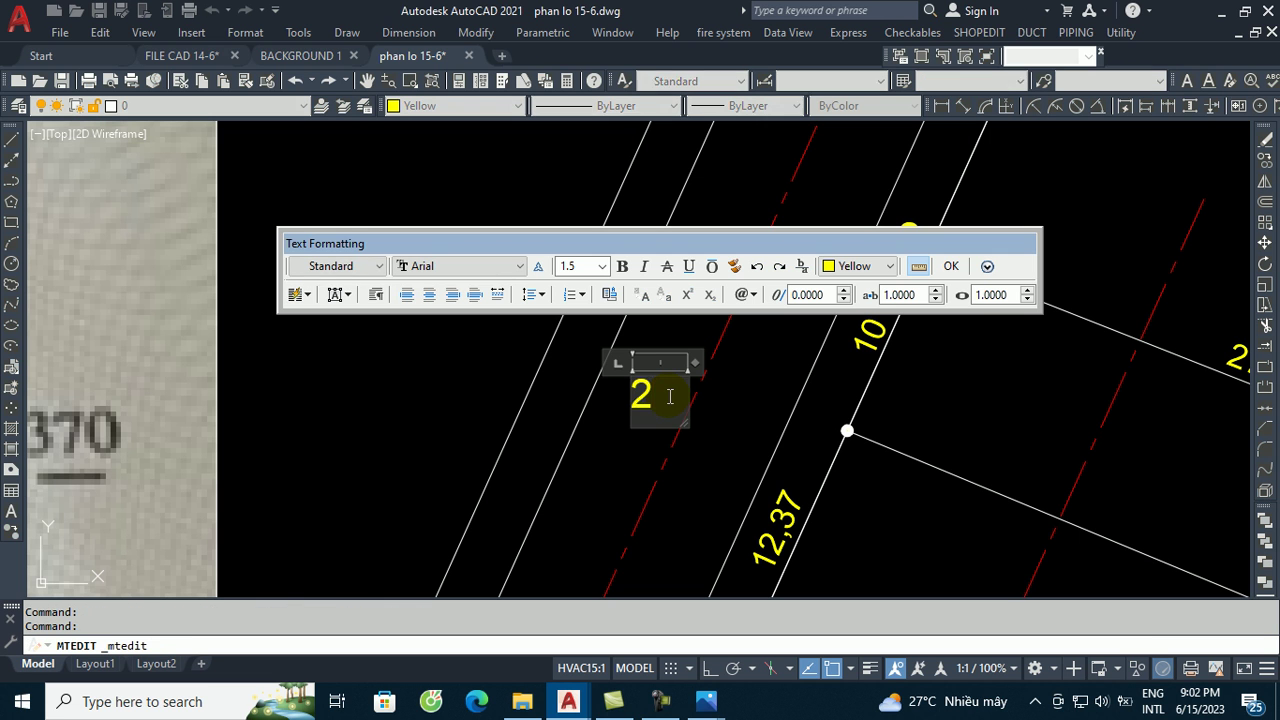
type("C")
key("BackSpace")
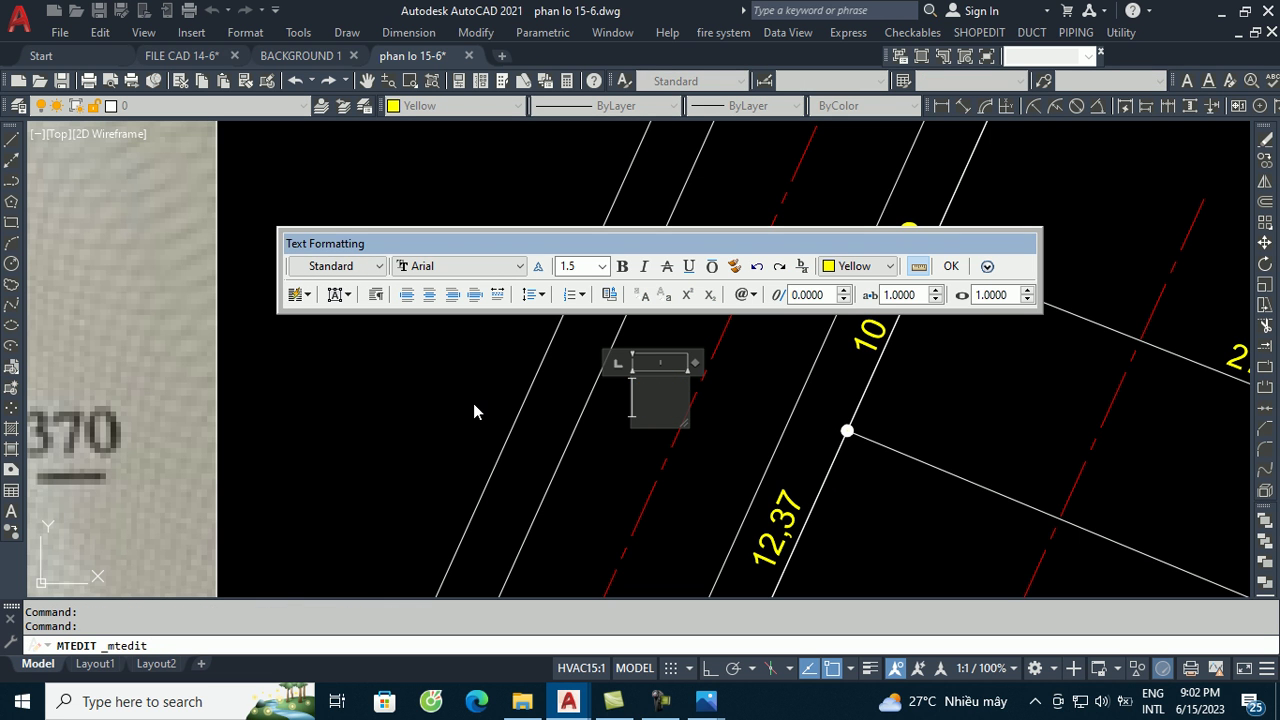
type("Ddu")
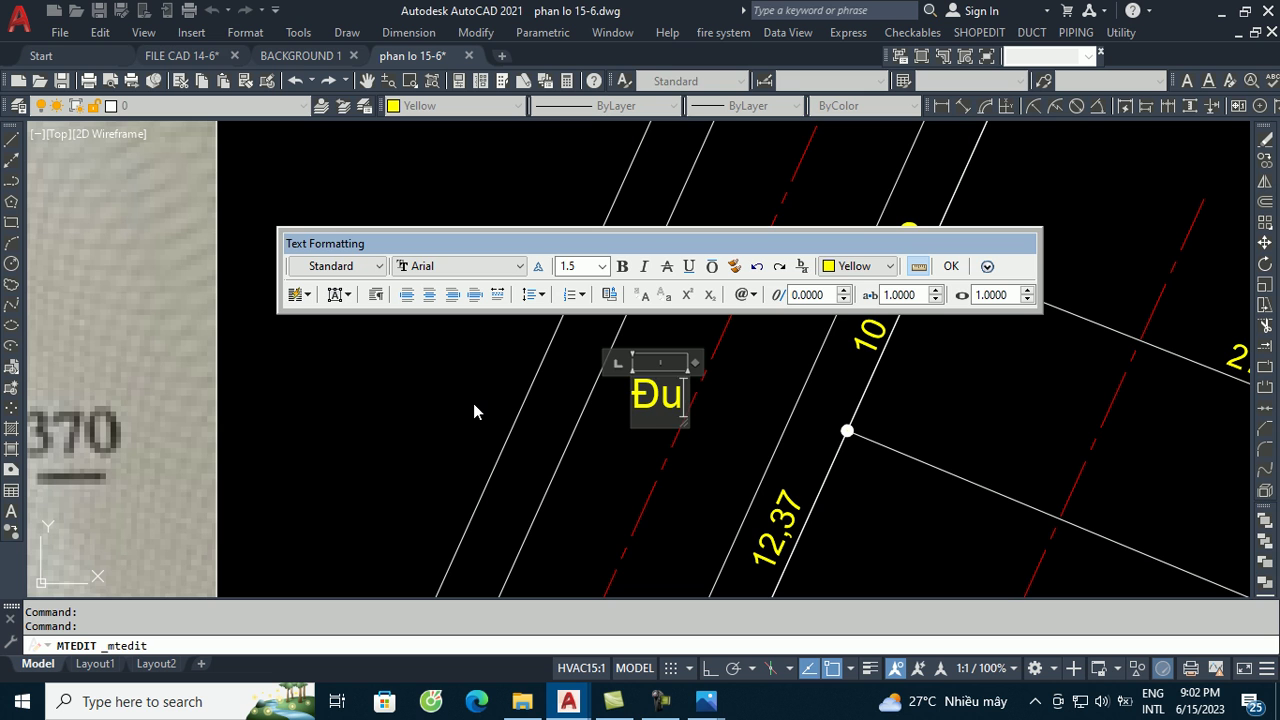
type("owfng")
key("Return")
type("rọộng 15m")
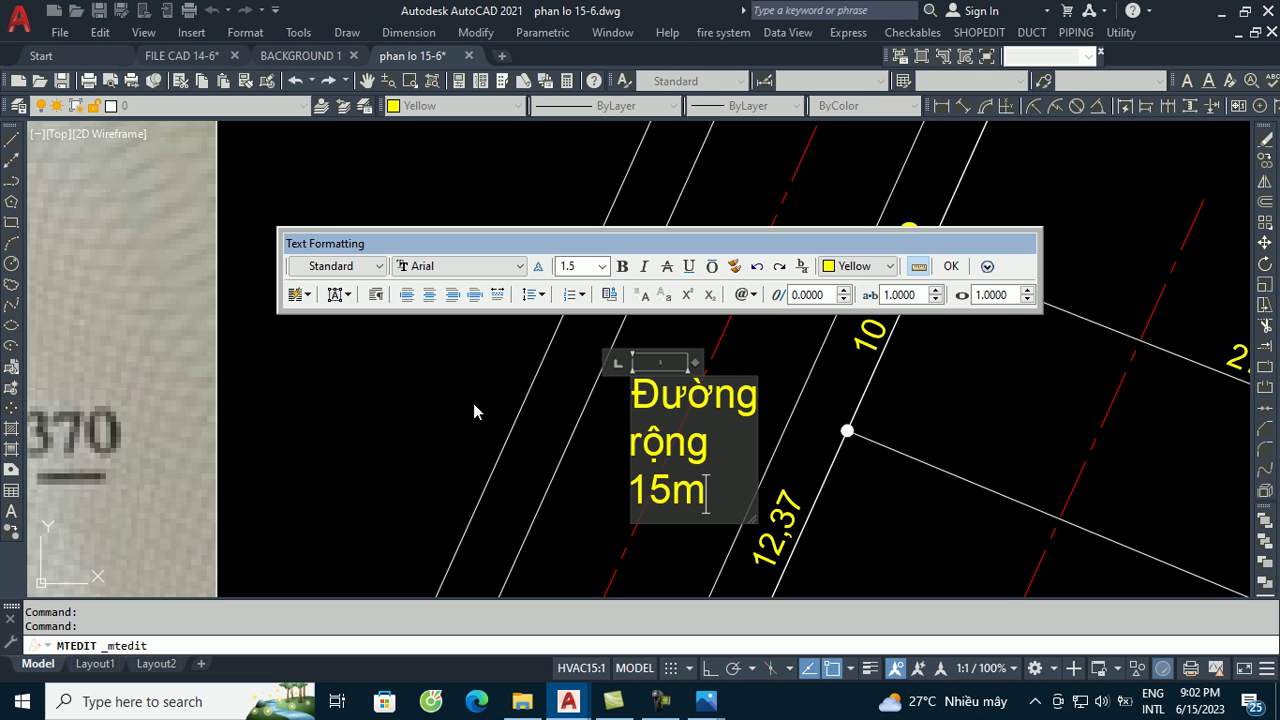
left_click(723, 385)
- Widen the road label's text box so it fits on one line
left_click(718, 345)
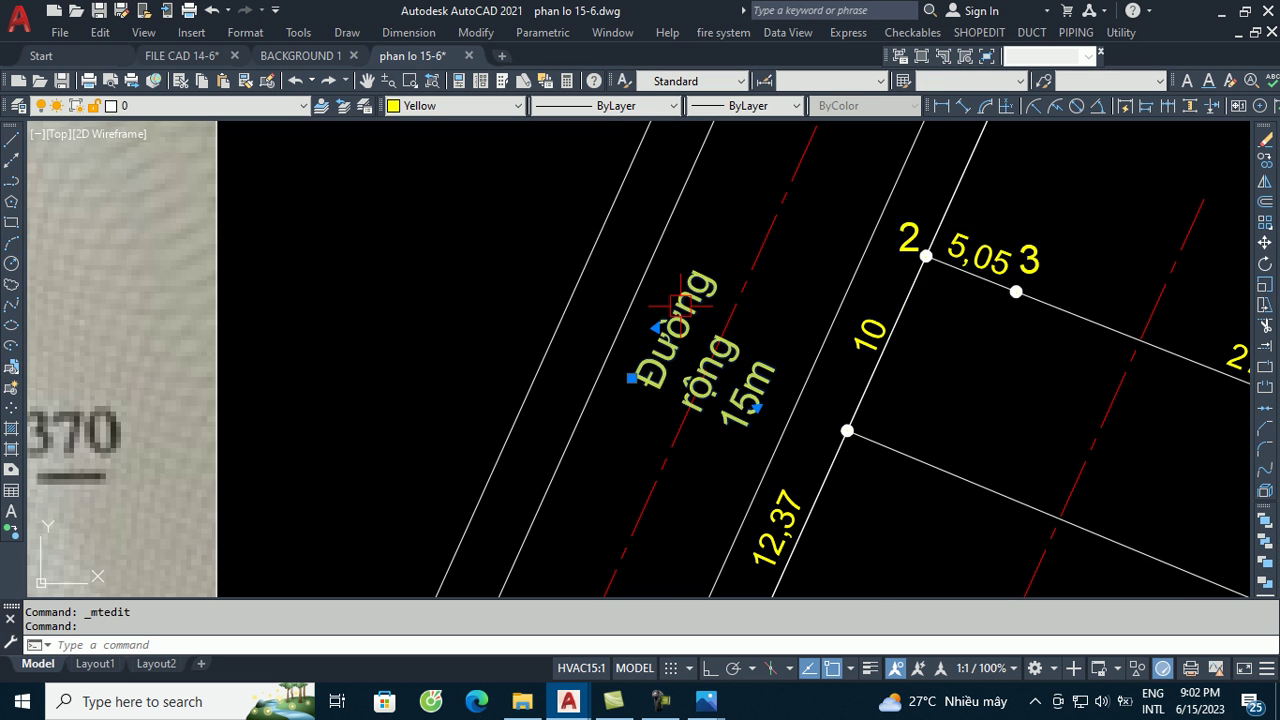
left_click(681, 334)
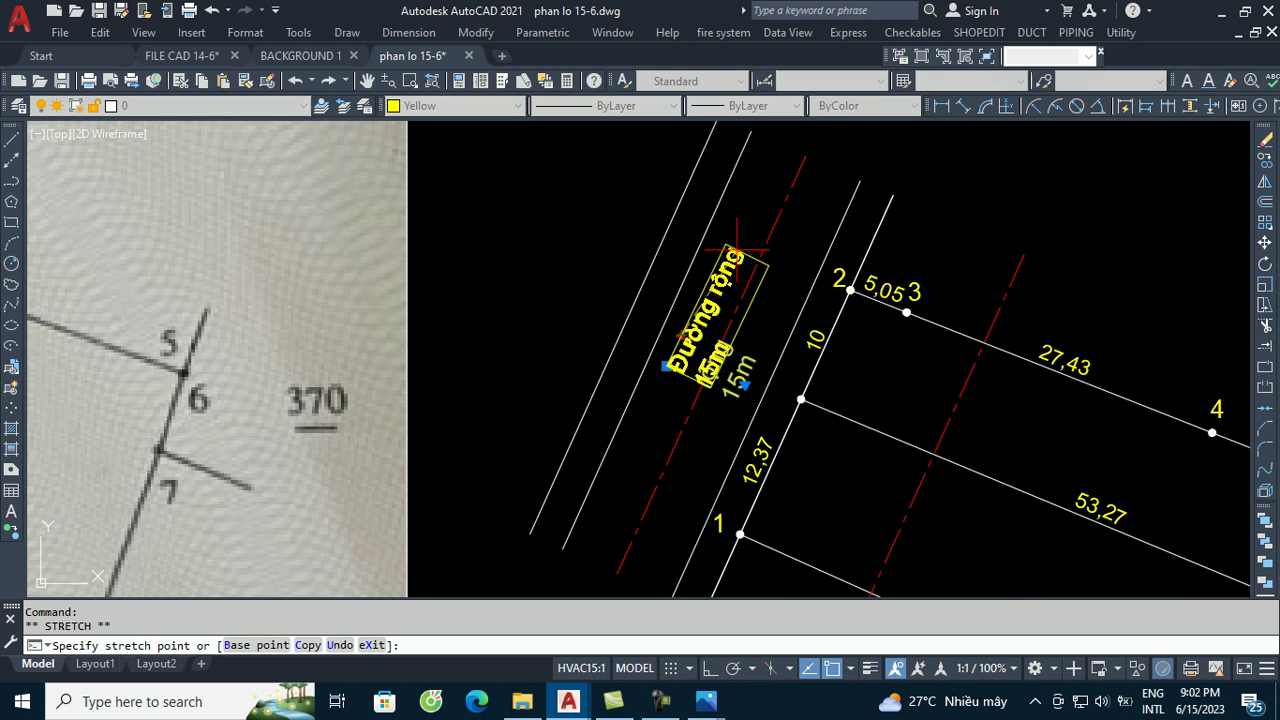
left_click(780, 153)
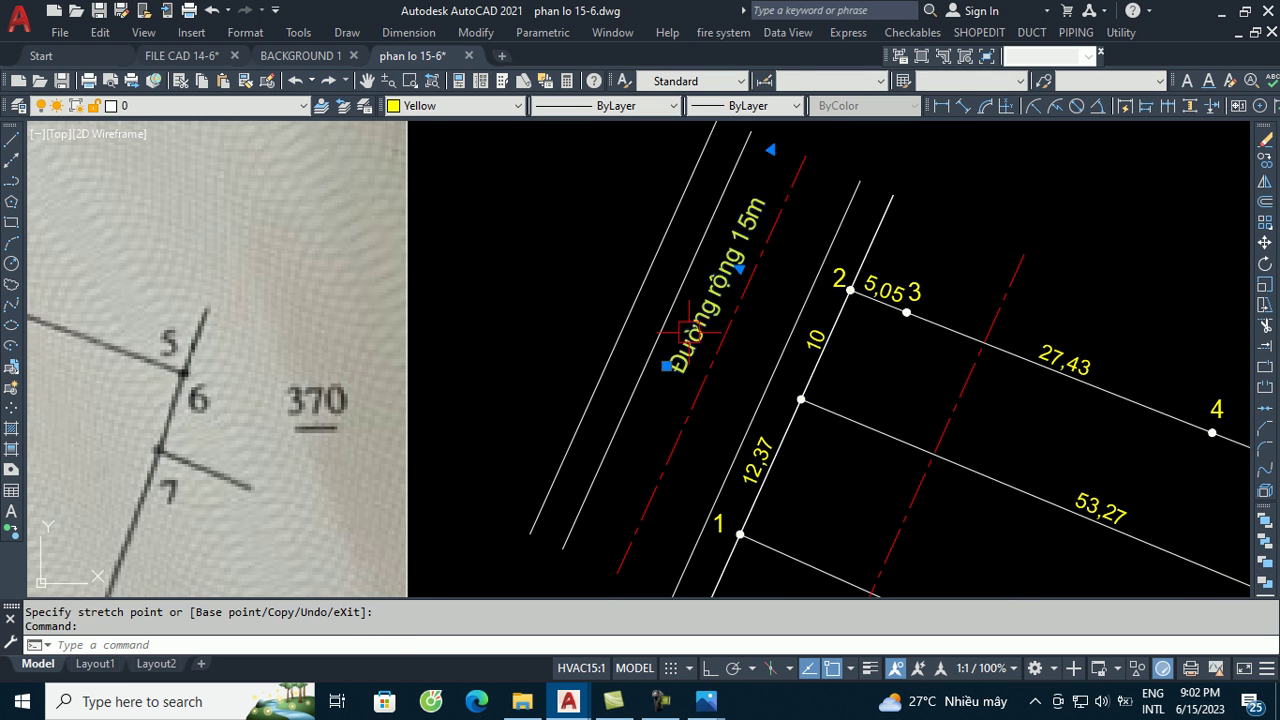
key("Escape")
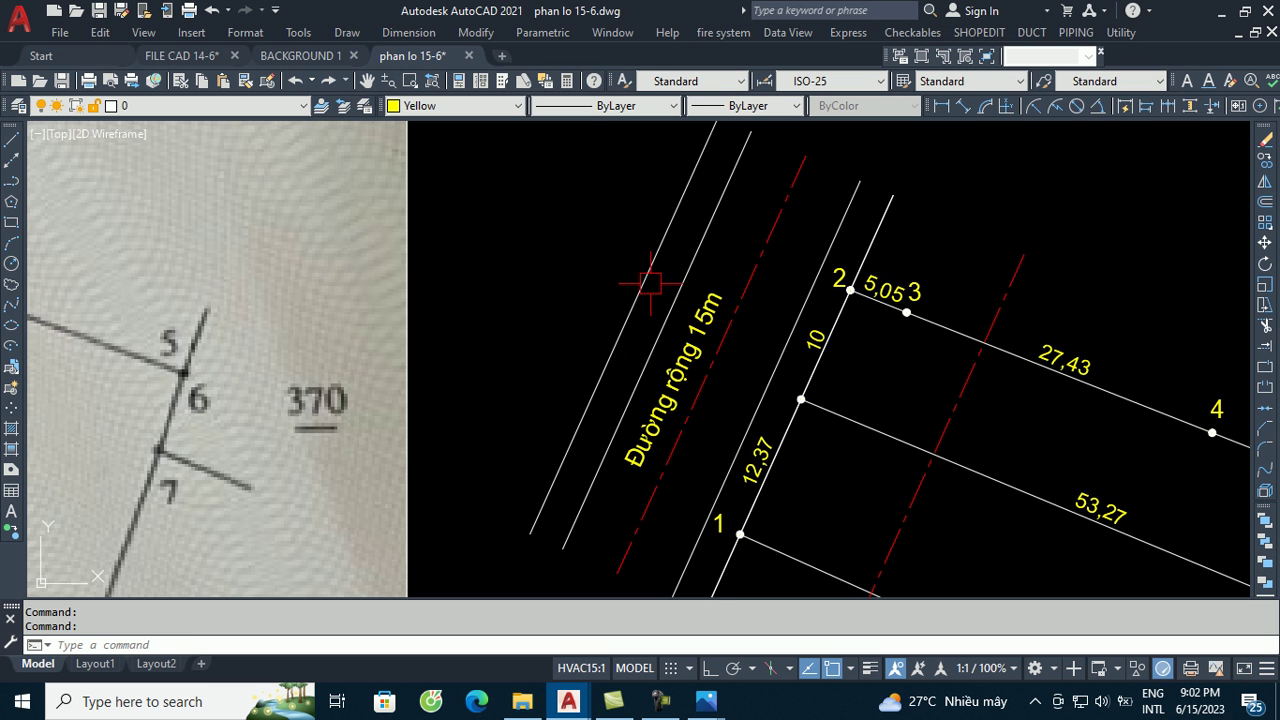
scroll(614, 277, "down", 2)
- Copy the 'Đường rộng 15m' label to a spot past point 3
middle_click_drag(639, 380, 504, 369)
scroll(500, 325, "up", 2)
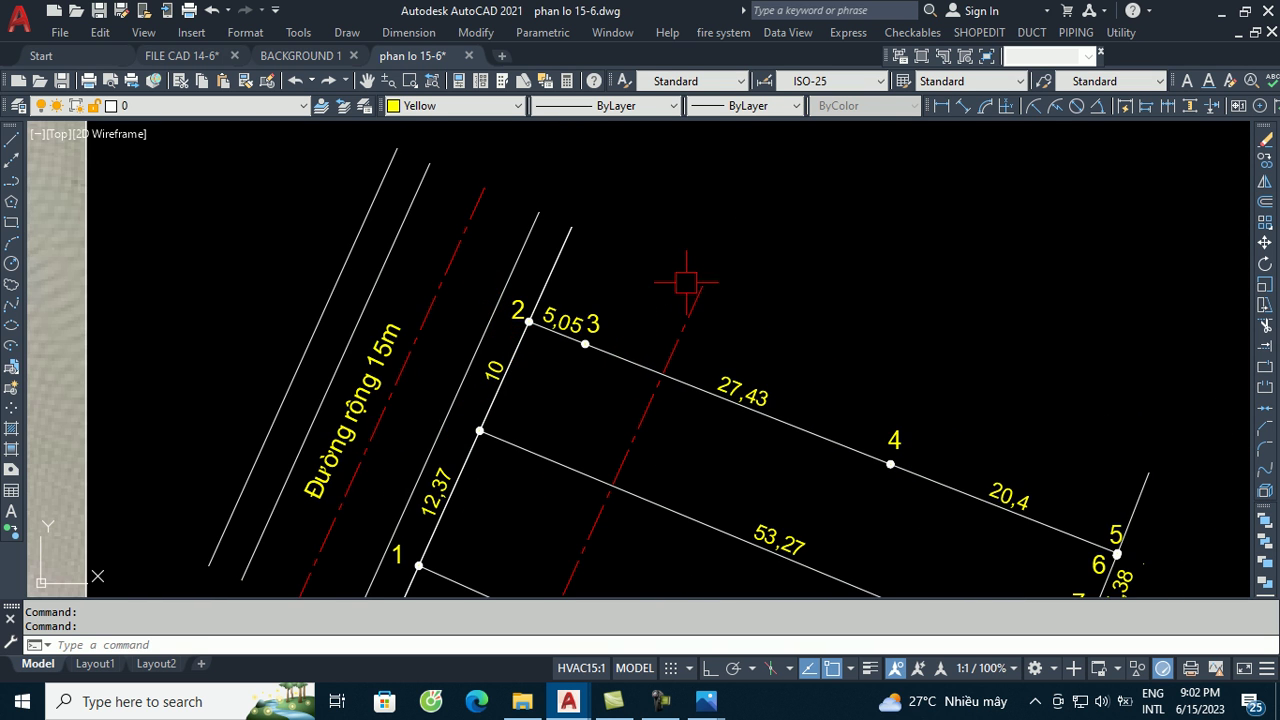
scroll(686, 283, "down", 2)
type("co")
scroll(485, 325, "up", 2)
key("Return")
left_click(485, 325)
key("Return")
left_click(445, 432)
left_click(775, 245)
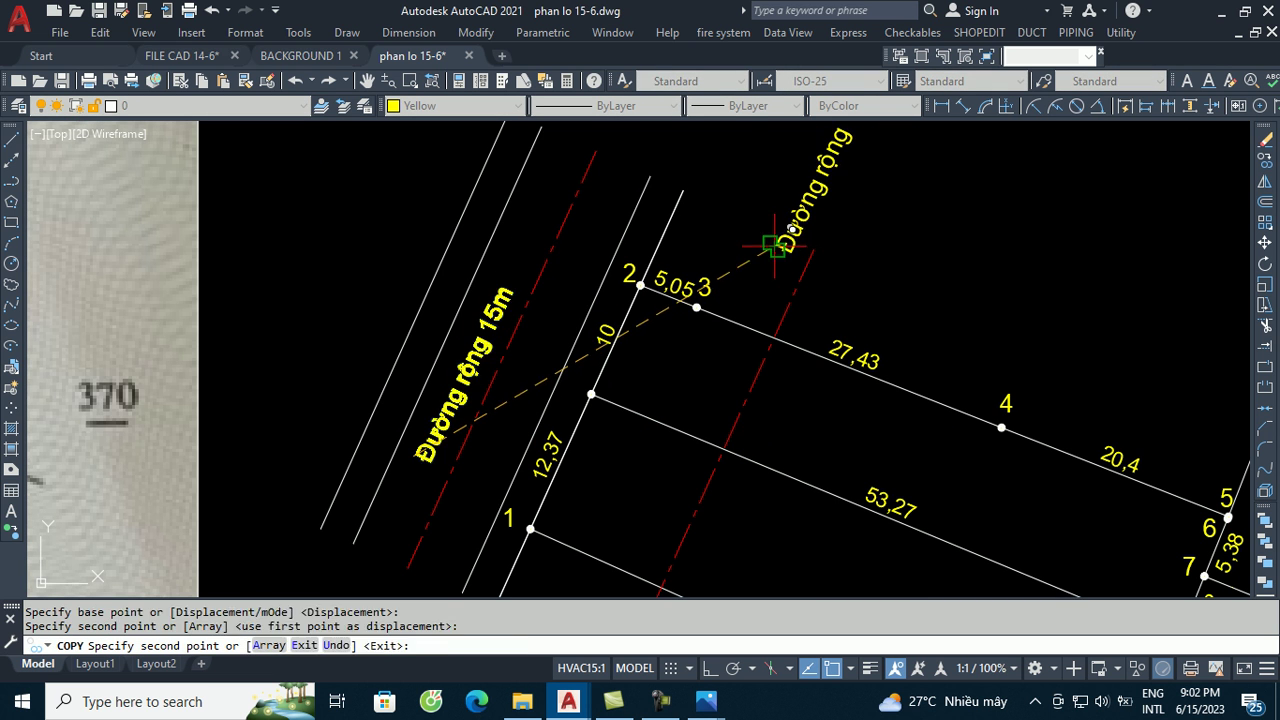
key("Escape")
key("Escape")
scroll(775, 245, "down", 3)
- Rotate the copied label parallel to the lot's top boundary
scroll(865, 291, "up", 3)
type("ro")
key("Return")
left_click(871, 280)
key("Return")
left_click(873, 268)
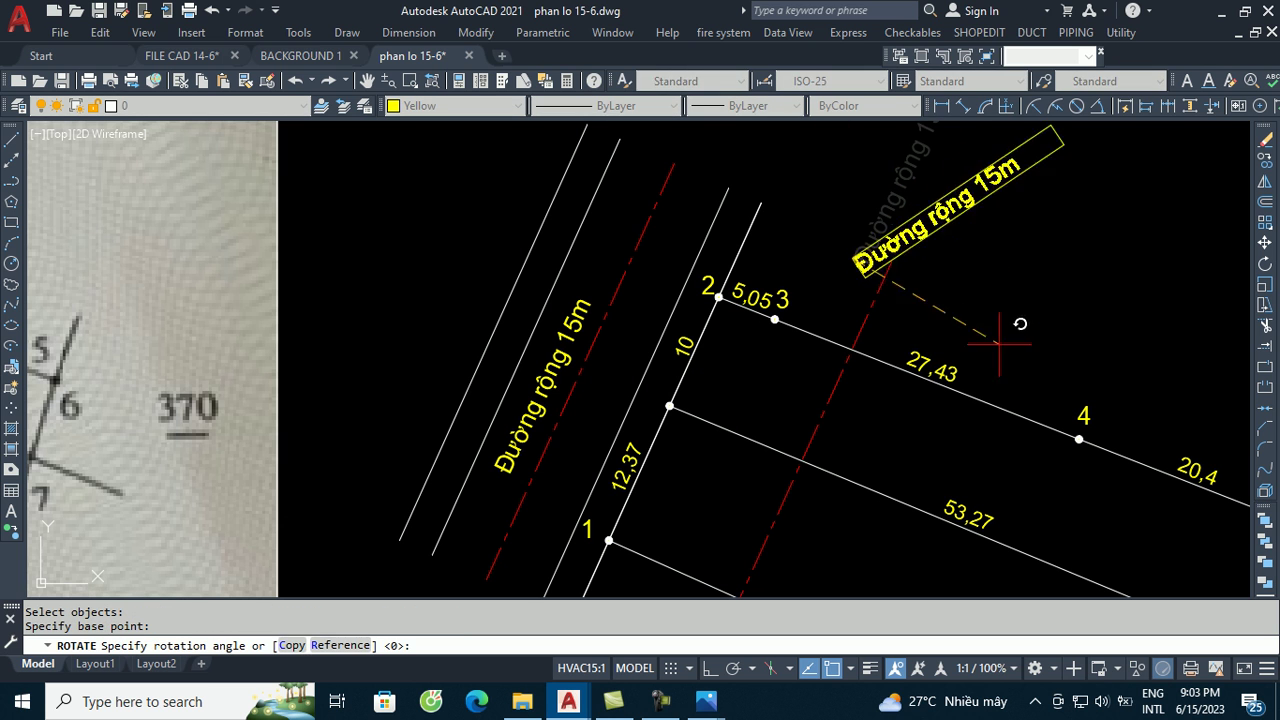
left_click(868, 405)
- Change the rotated label's text to 'Chỉ giới QHGT'
left_click(950, 320)
double_click(940, 310)
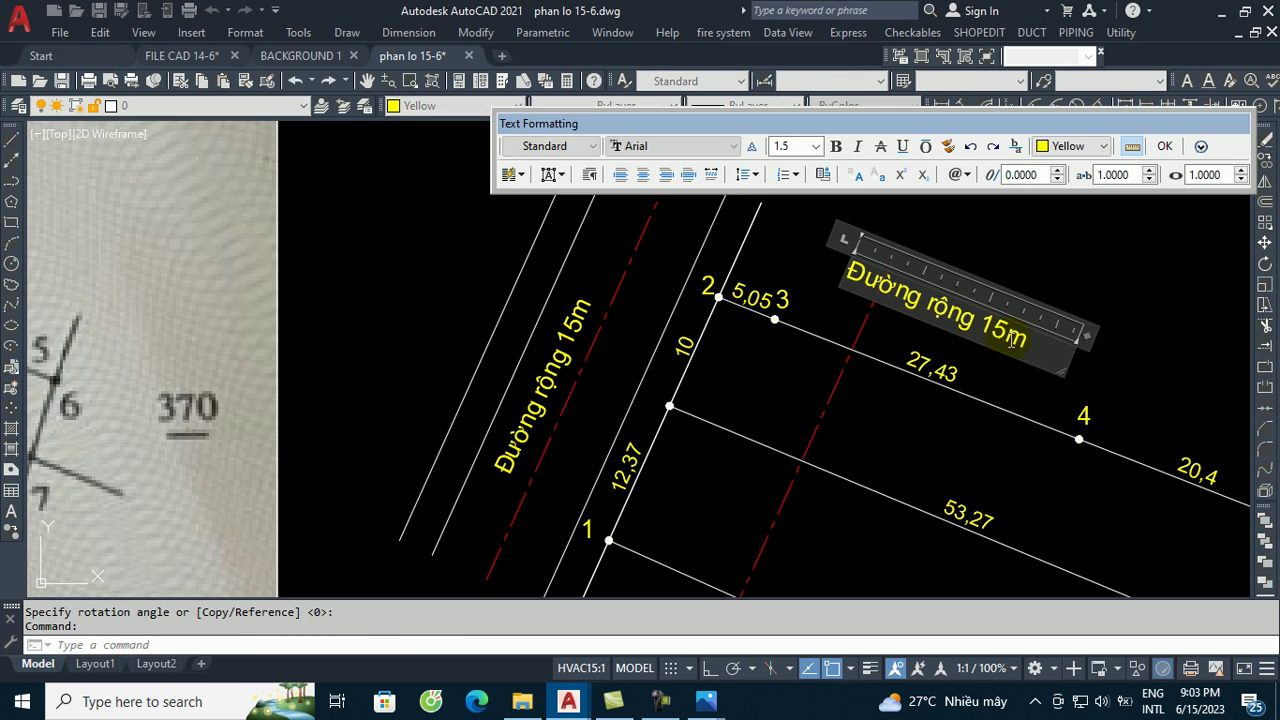
type("Chỉ giới QHGT")
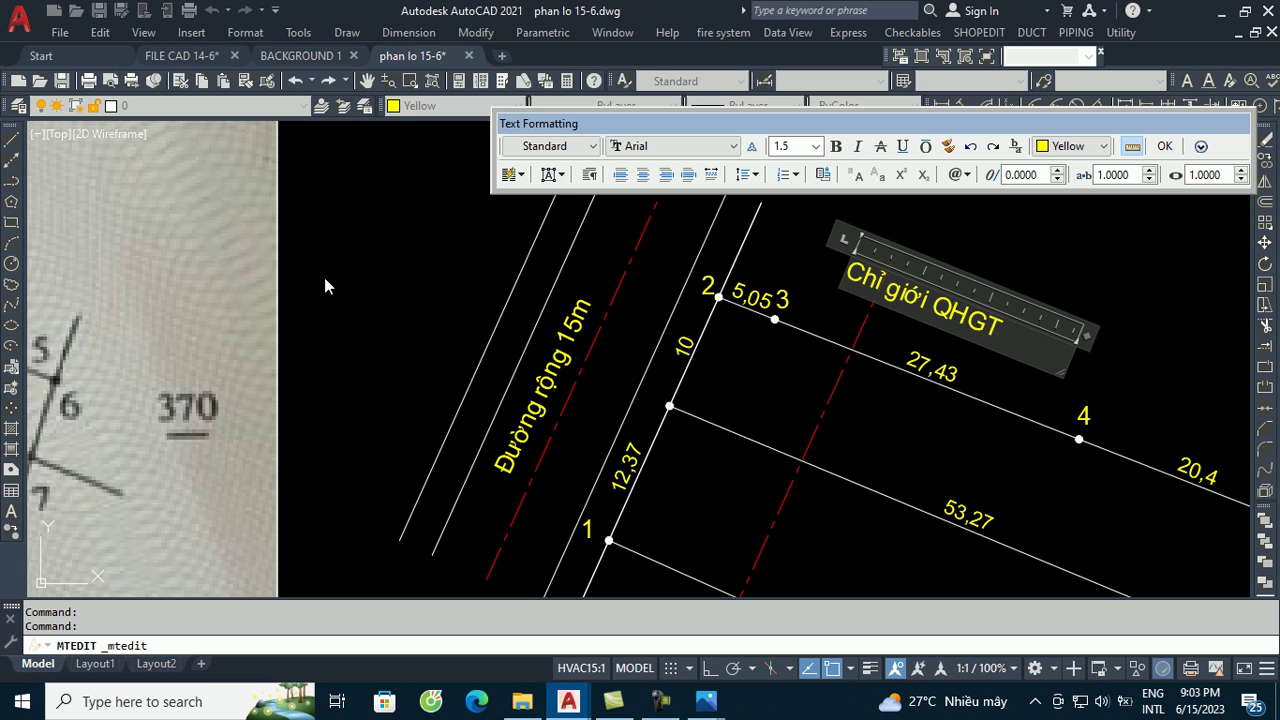
left_click(324, 277)
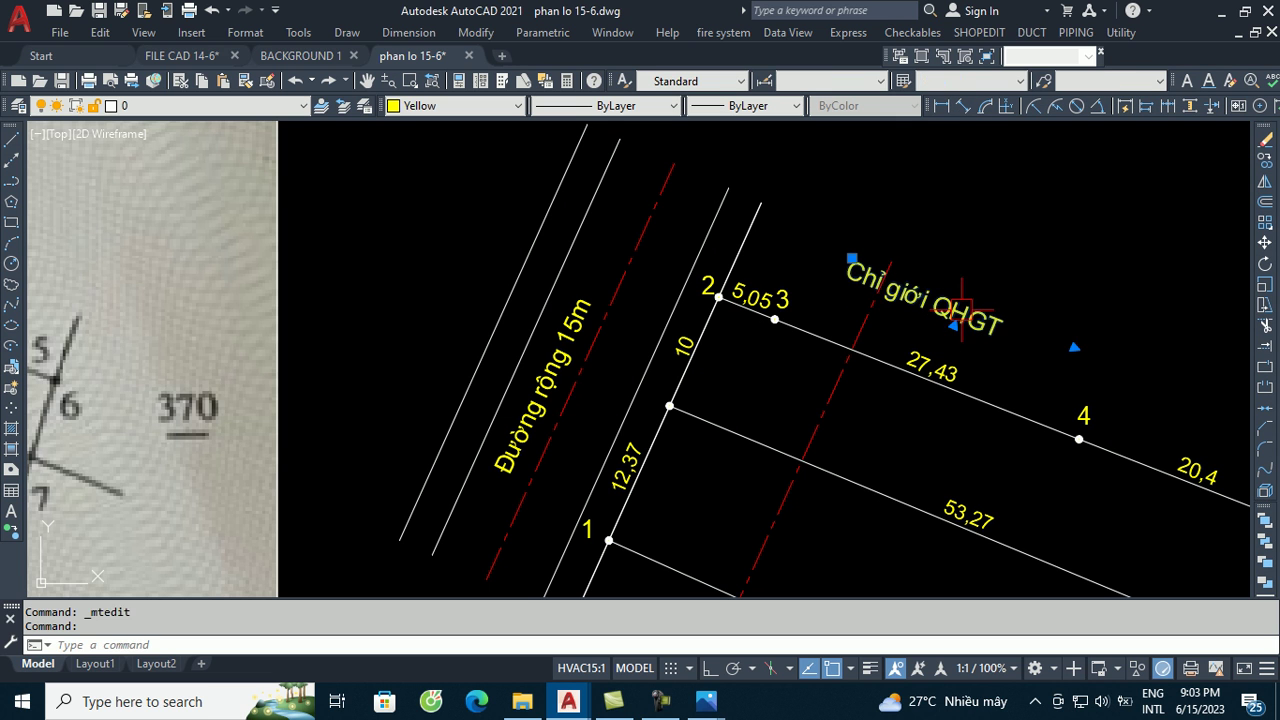
- Move the 'Chỉ giới QHGT' label just above the top boundary line
left_click_drag(961, 311, 943, 268)
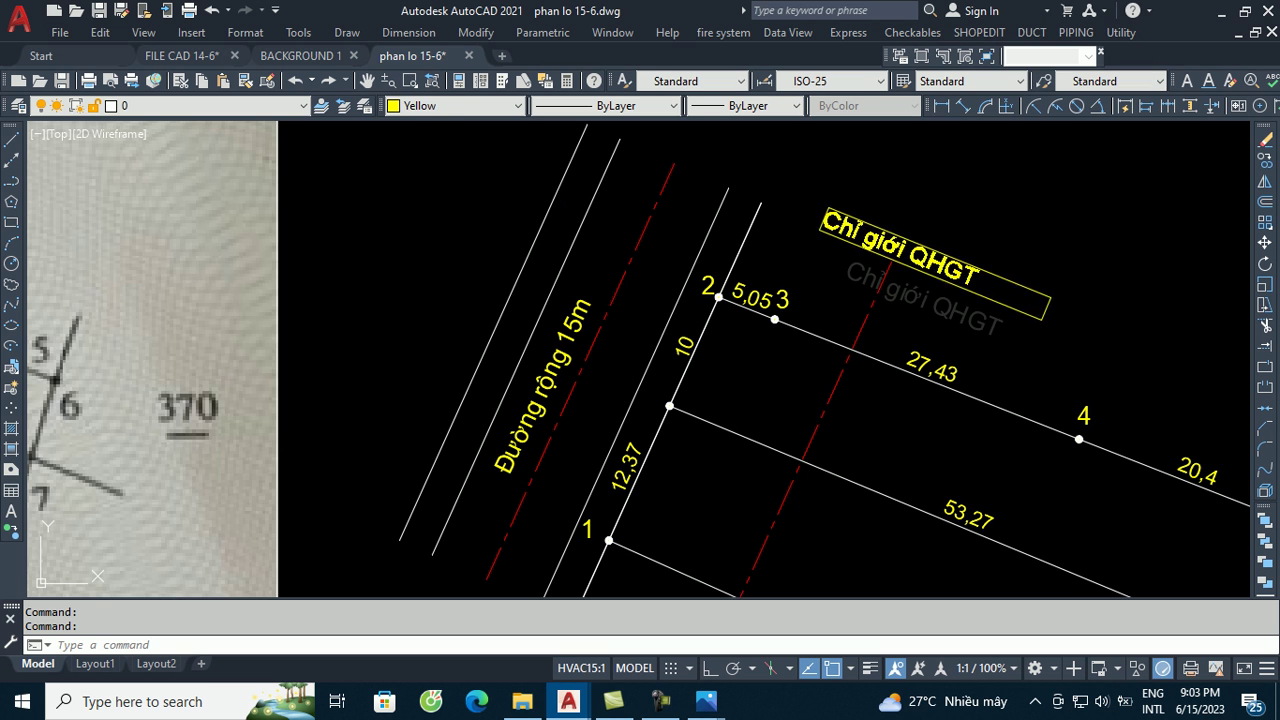
left_click(938, 256)
scroll(600, 210, "down", 3)
scroll(571, 212, "down", 2)
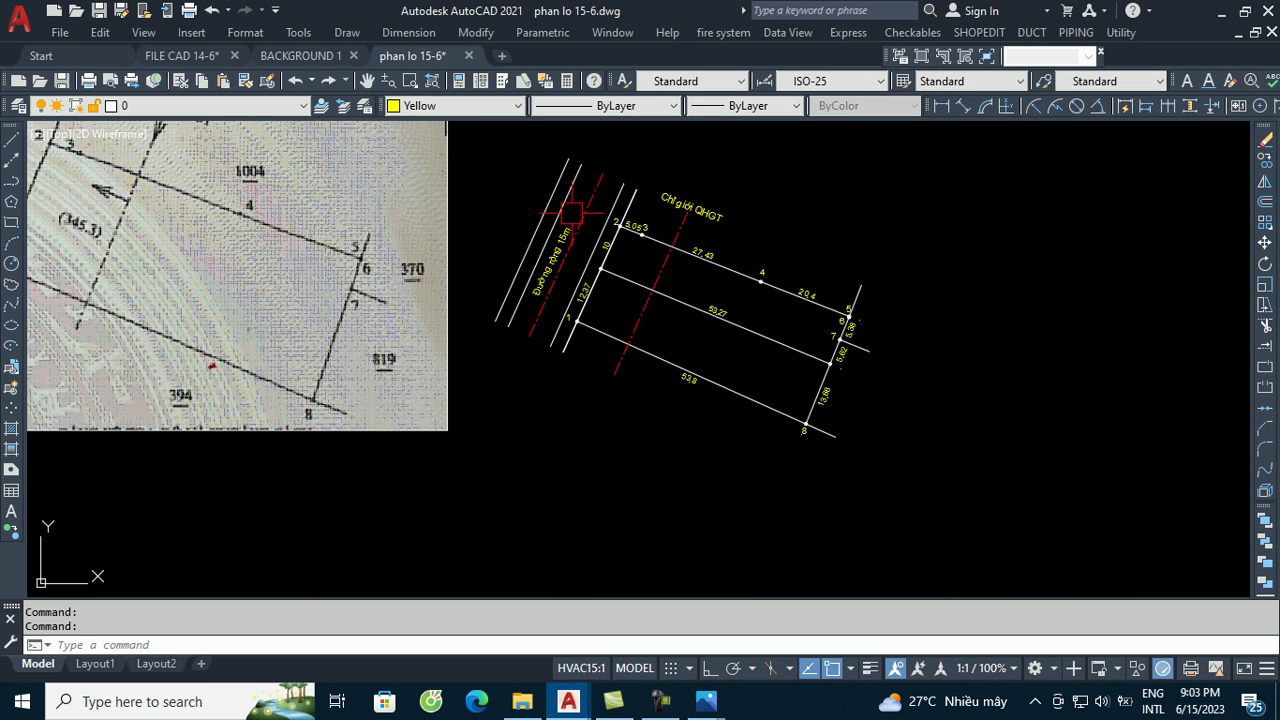
- Copy the point label 4 to a spot above the lot
middle_click_drag(794, 276, 904, 354)
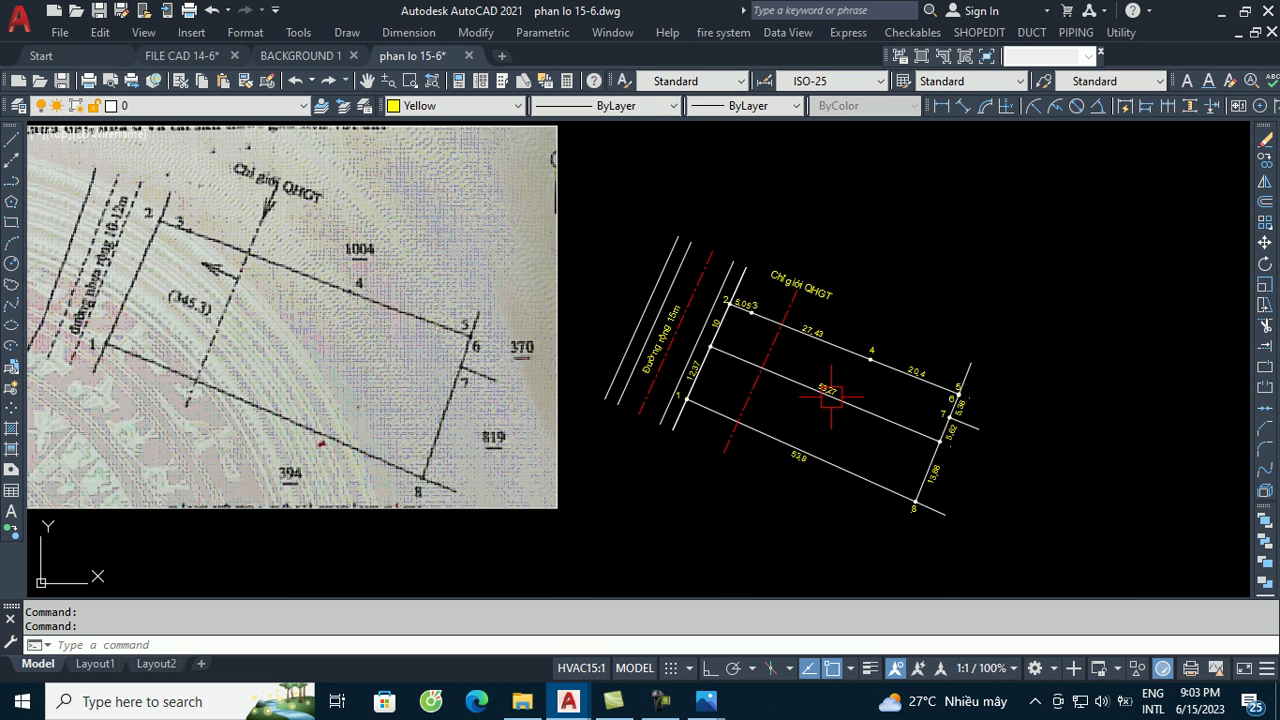
type("co")
key("Return")
scroll(831, 395, "up", 2)
left_click(915, 354)
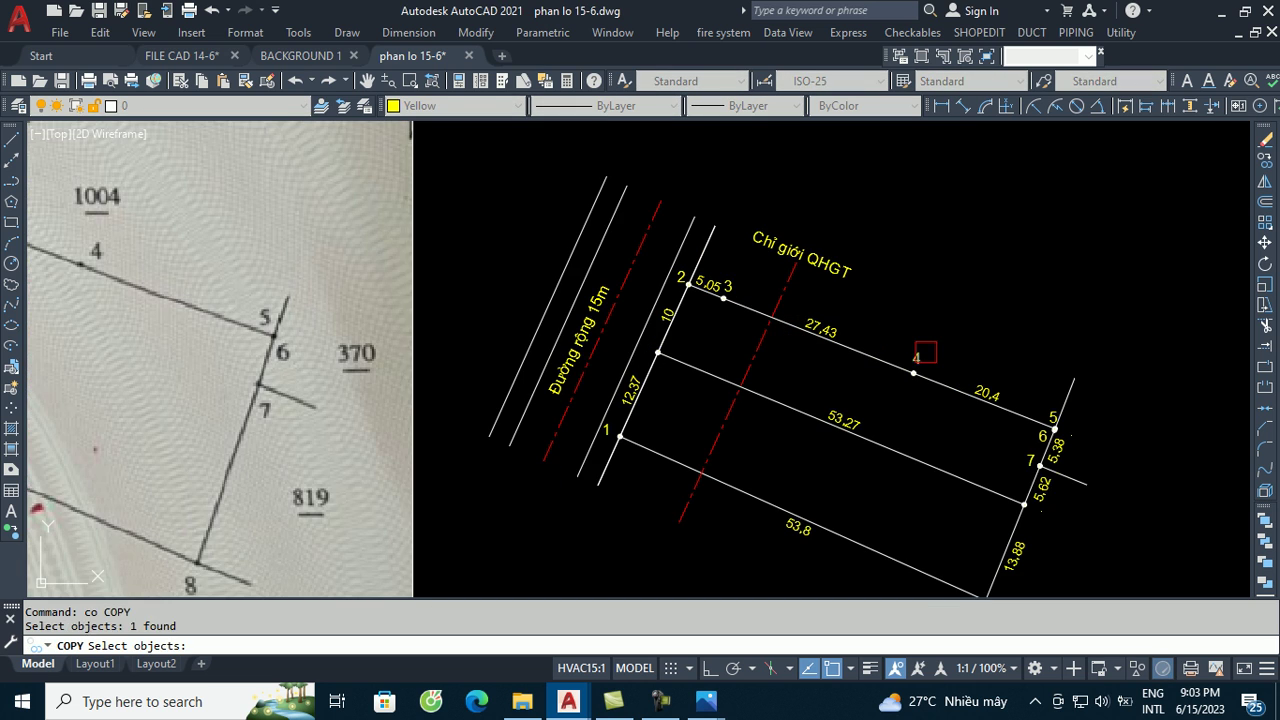
key("Return")
left_click(912, 352)
scroll(900, 335, "down", 3)
scroll(428, 248, "up", 5)
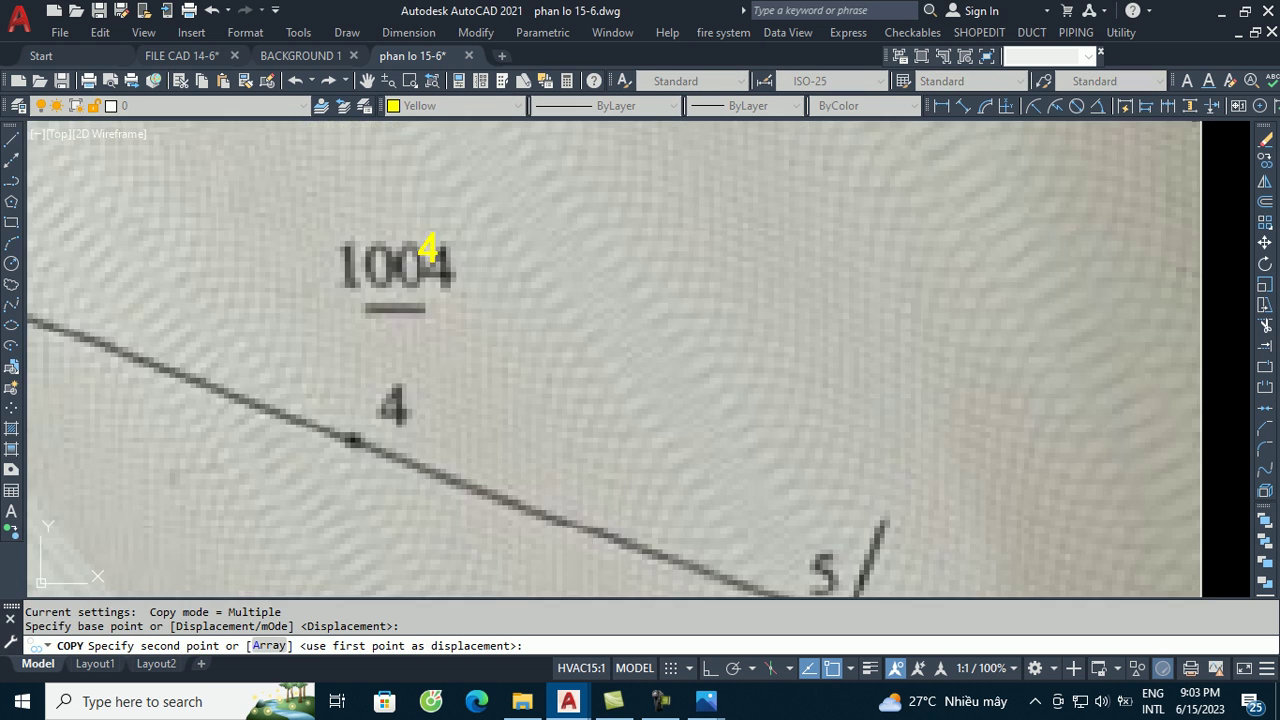
scroll(425, 245, "down", 6)
scroll(737, 267, "up", 3)
left_click(727, 288)
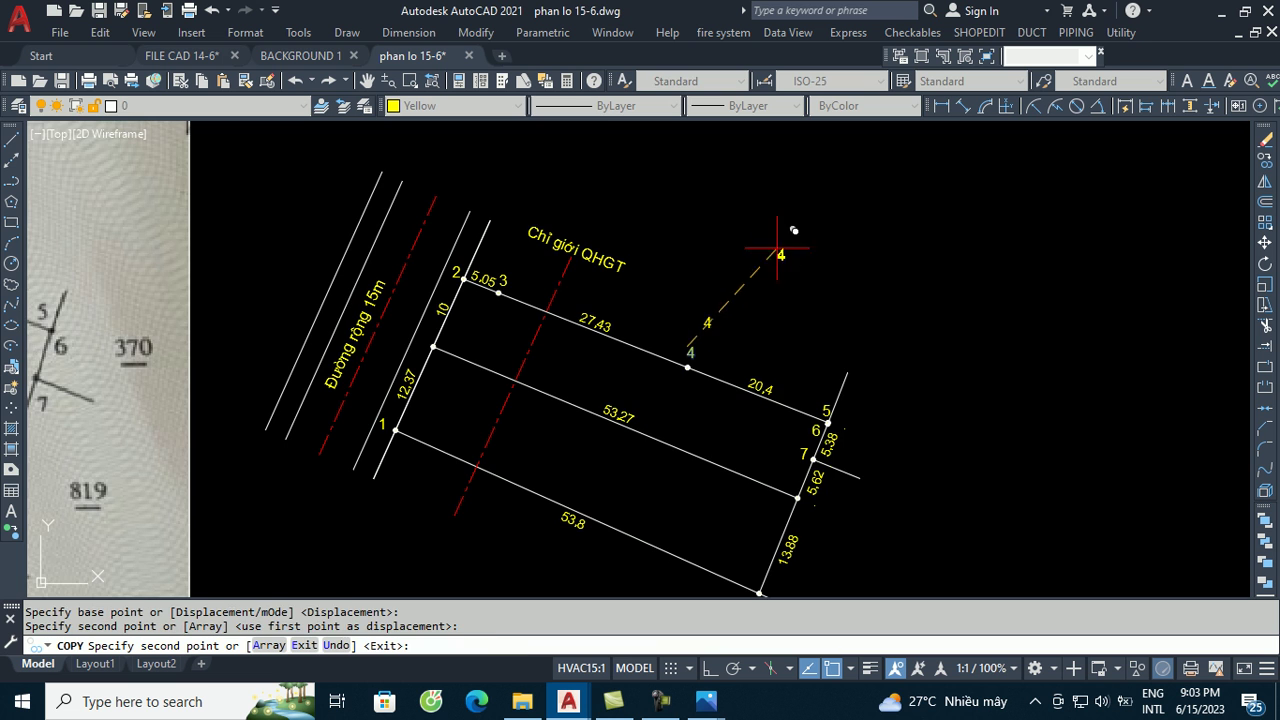
scroll(786, 243, "down", 3)
scroll(777, 271, "up", 4)
key("Escape")
key("Escape")
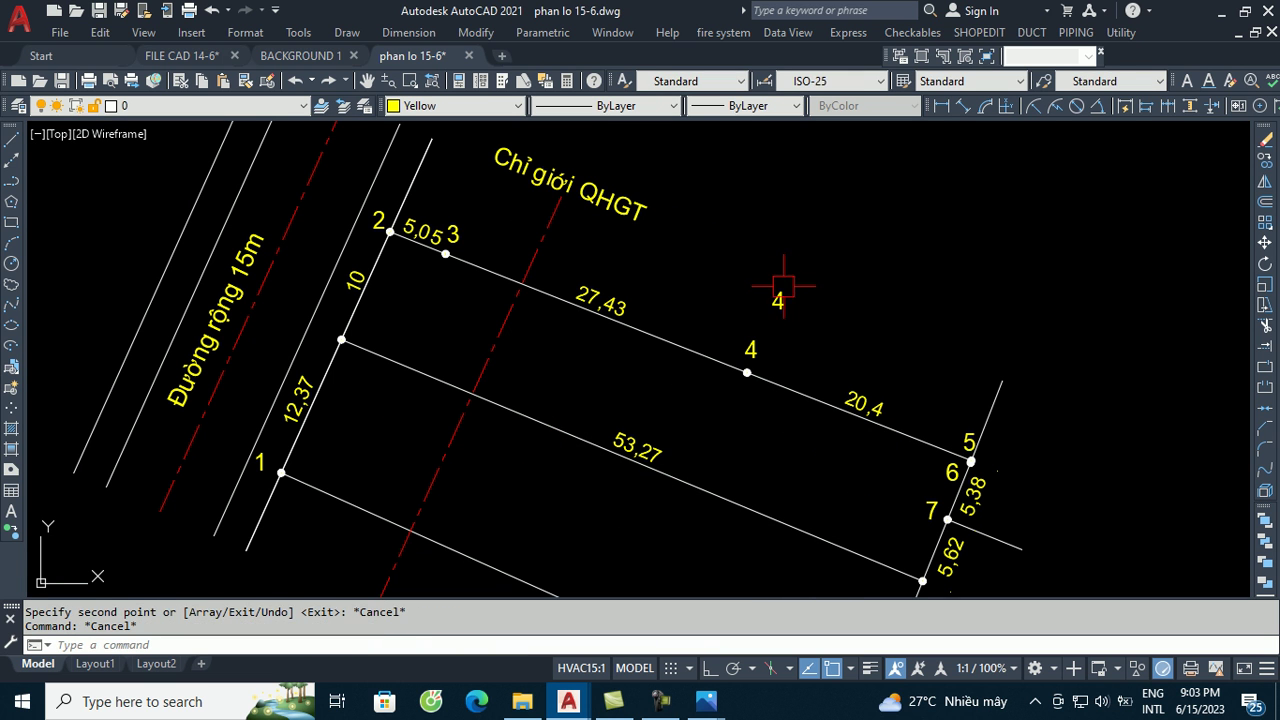
- Change the copied label to read 1004 and underline it
left_click(780, 298)
double_click(778, 300)
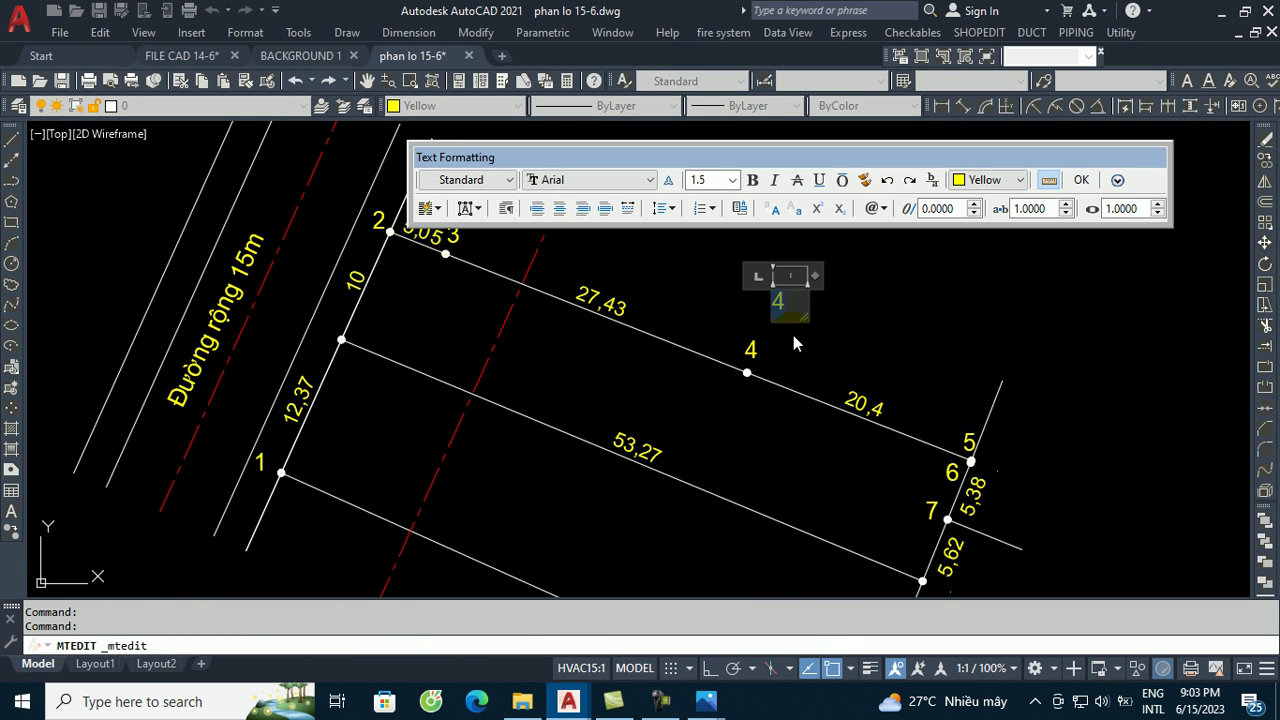
type("1004")
key("ctrl+a")
left_click(820, 180)
left_click(910, 318)
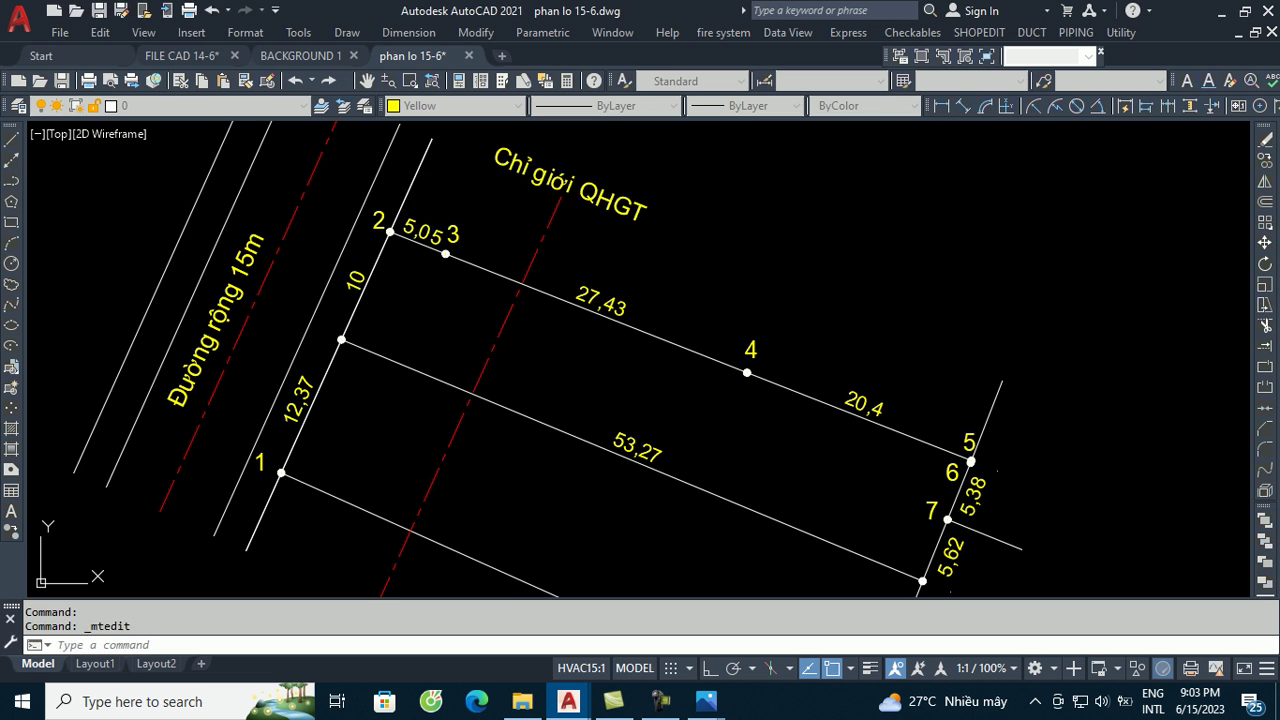
- Copy the 1004 label to three positions around the parcel
key("Return")
left_click(851, 327)
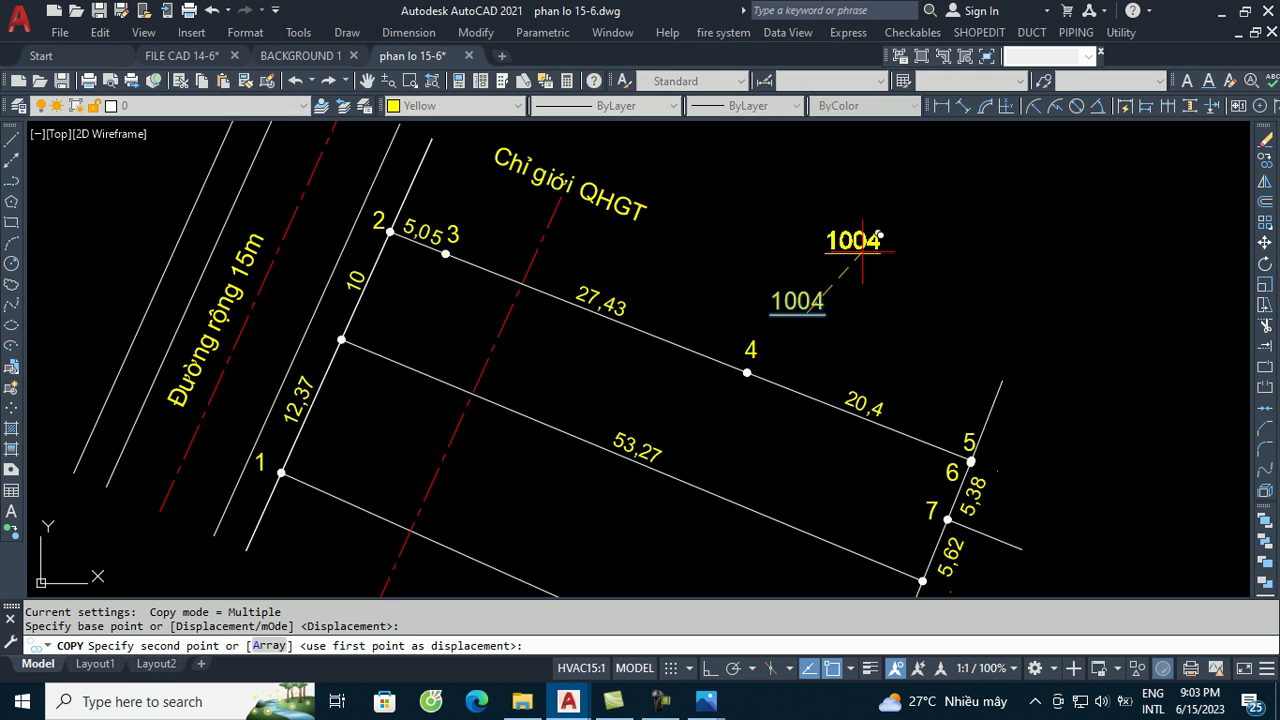
scroll(880, 245, "down", 5)
scroll(975, 345, "up", 5)
left_click(924, 290)
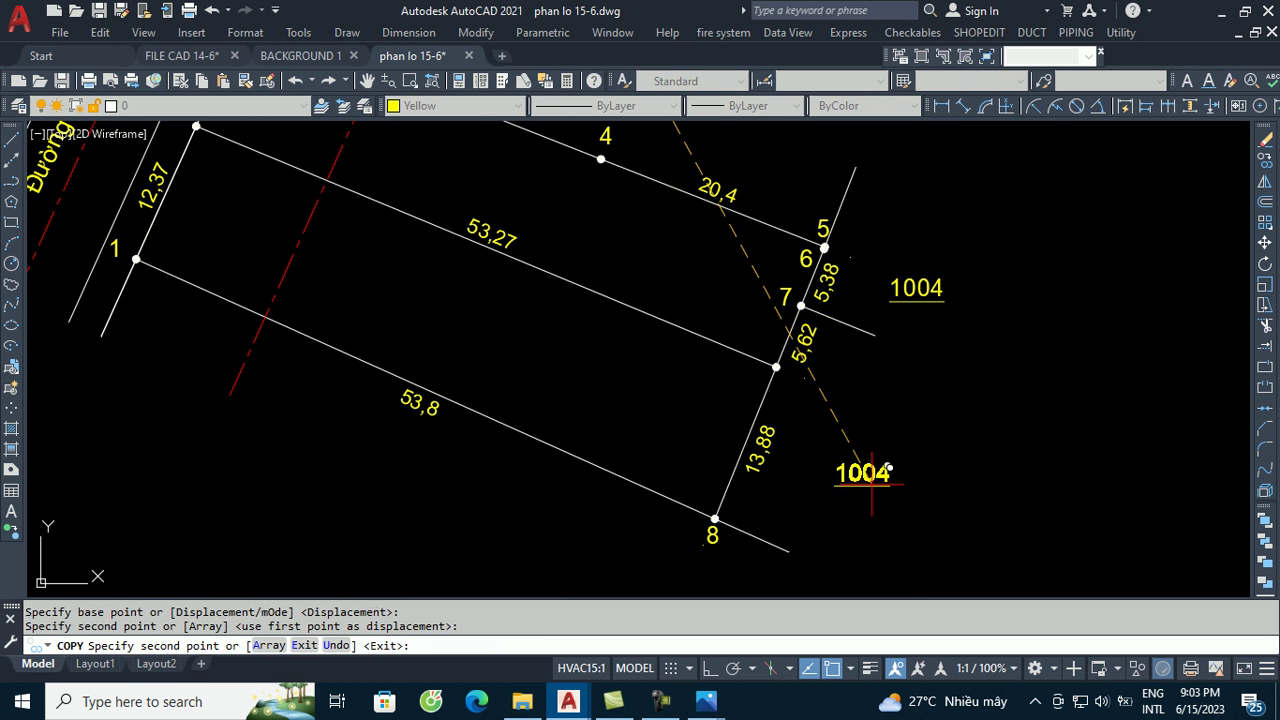
left_click(868, 476)
scroll(985, 356, "down", 4)
left_click(775, 432)
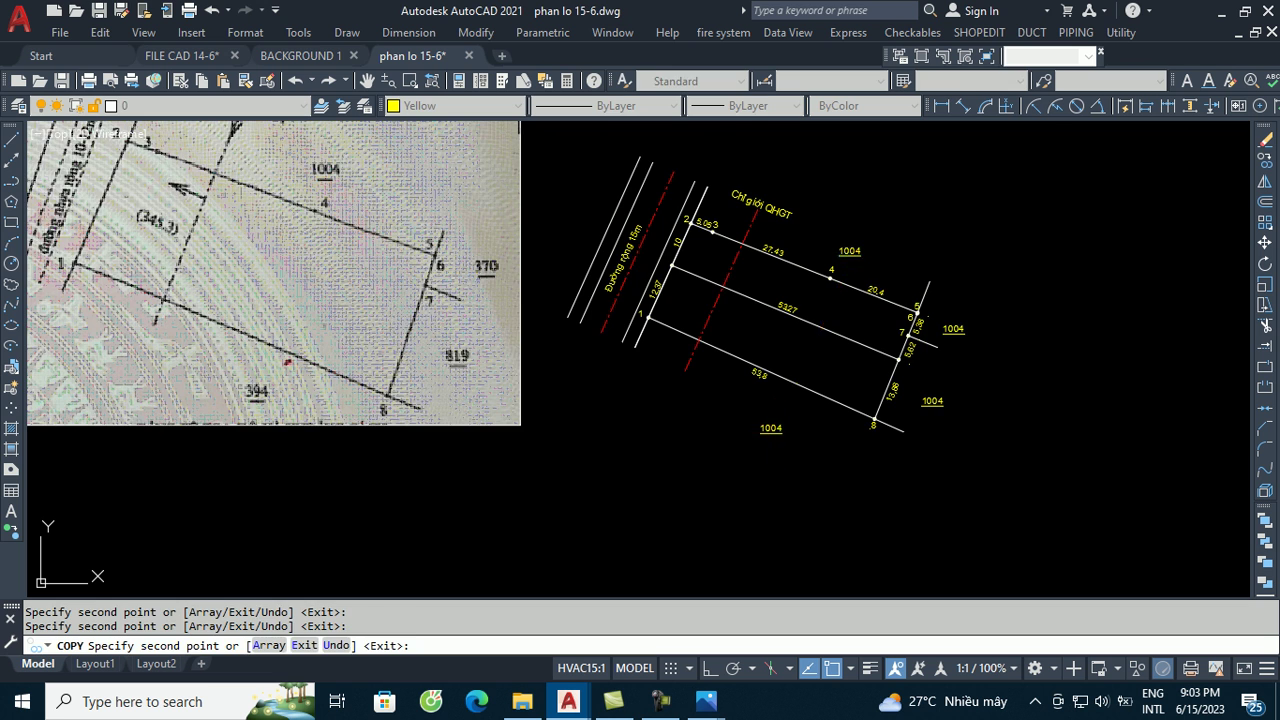
scroll(775, 432, "up", 3)
key("Escape")
- Make the copies read 394 below the lot, 819 beside point 8, 370 beside points 6–7
double_click(765, 426)
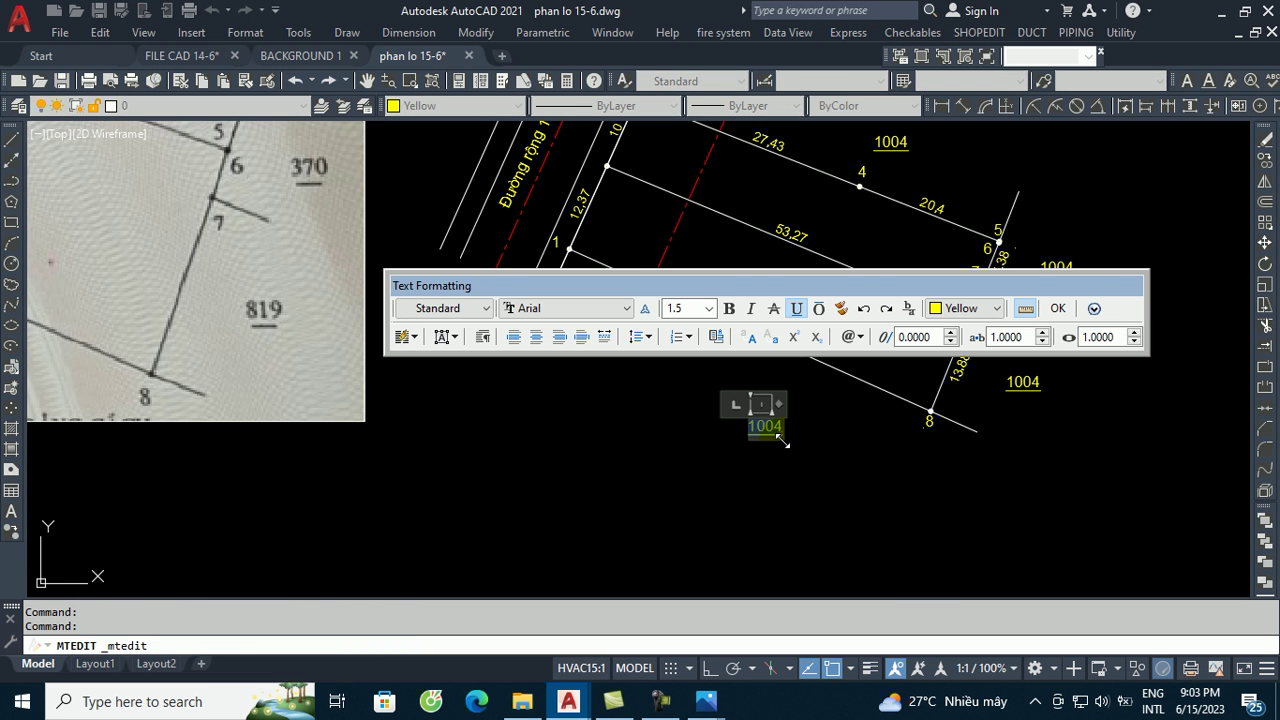
type("394")
left_click(870, 428)
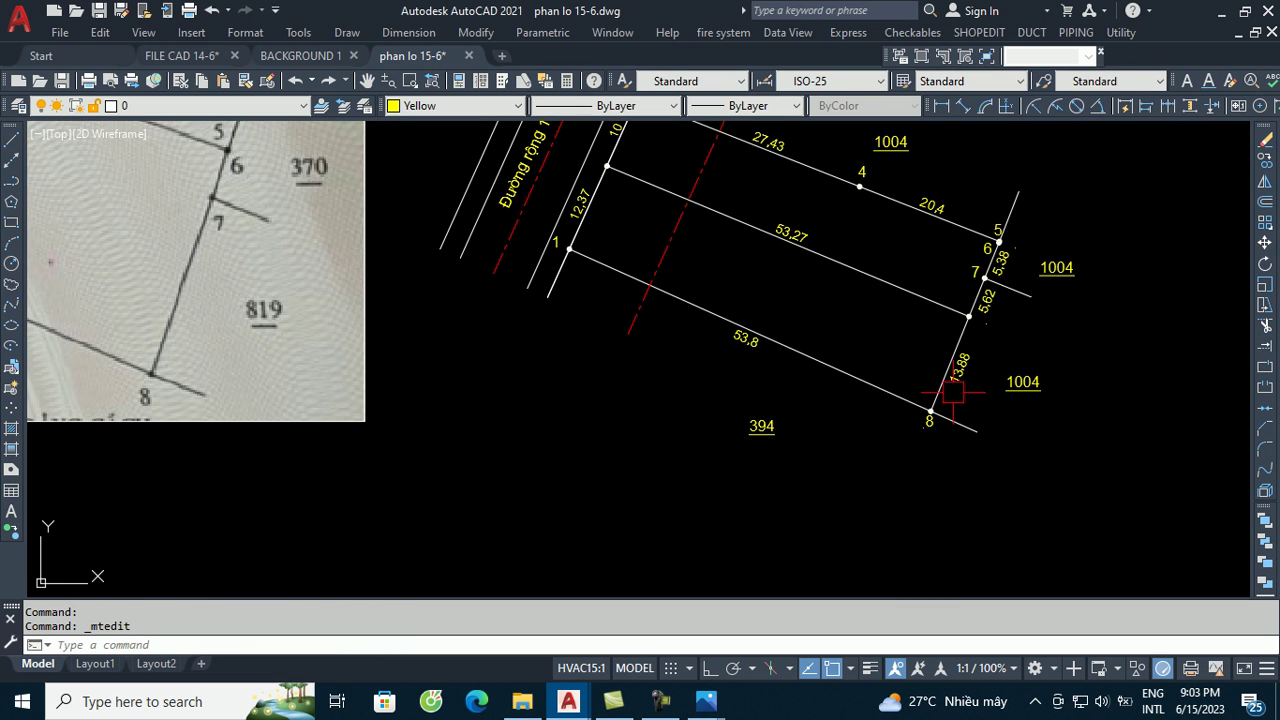
double_click(1022, 384)
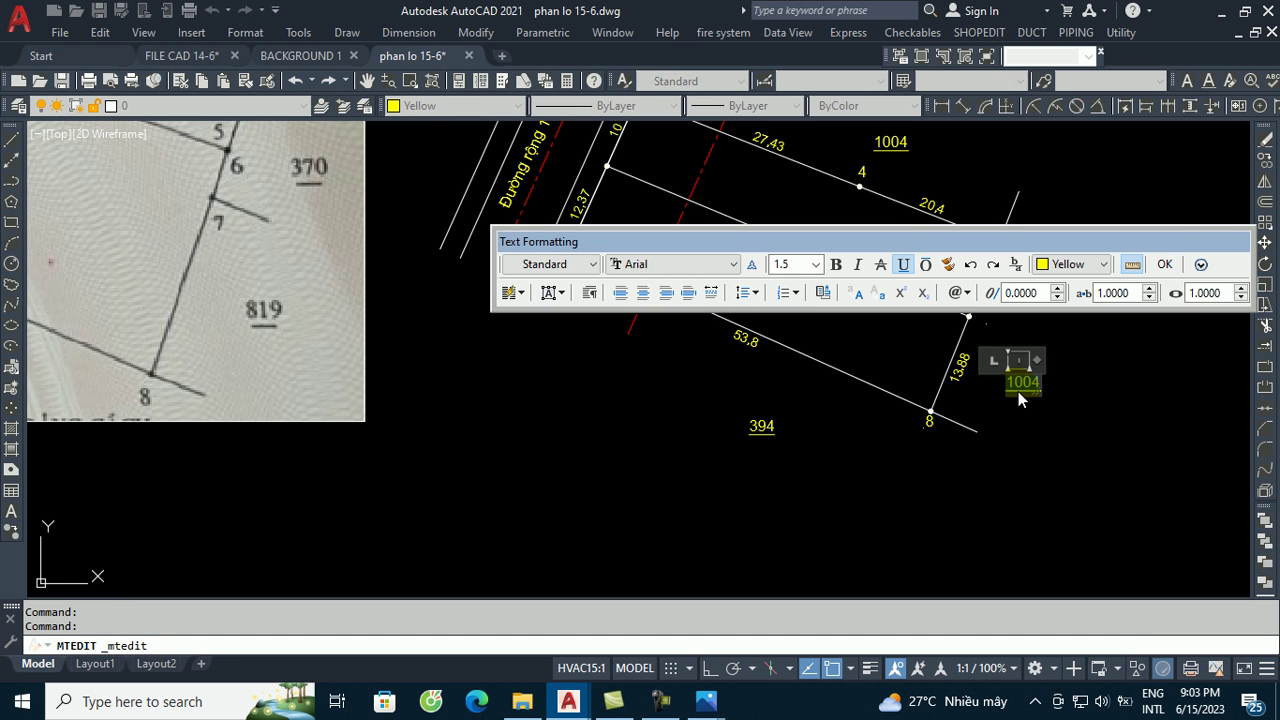
type("819")
left_click(975, 500)
middle_click_drag(971, 486, 971, 600)
scroll(965, 410, "up", 2)
left_click(945, 403)
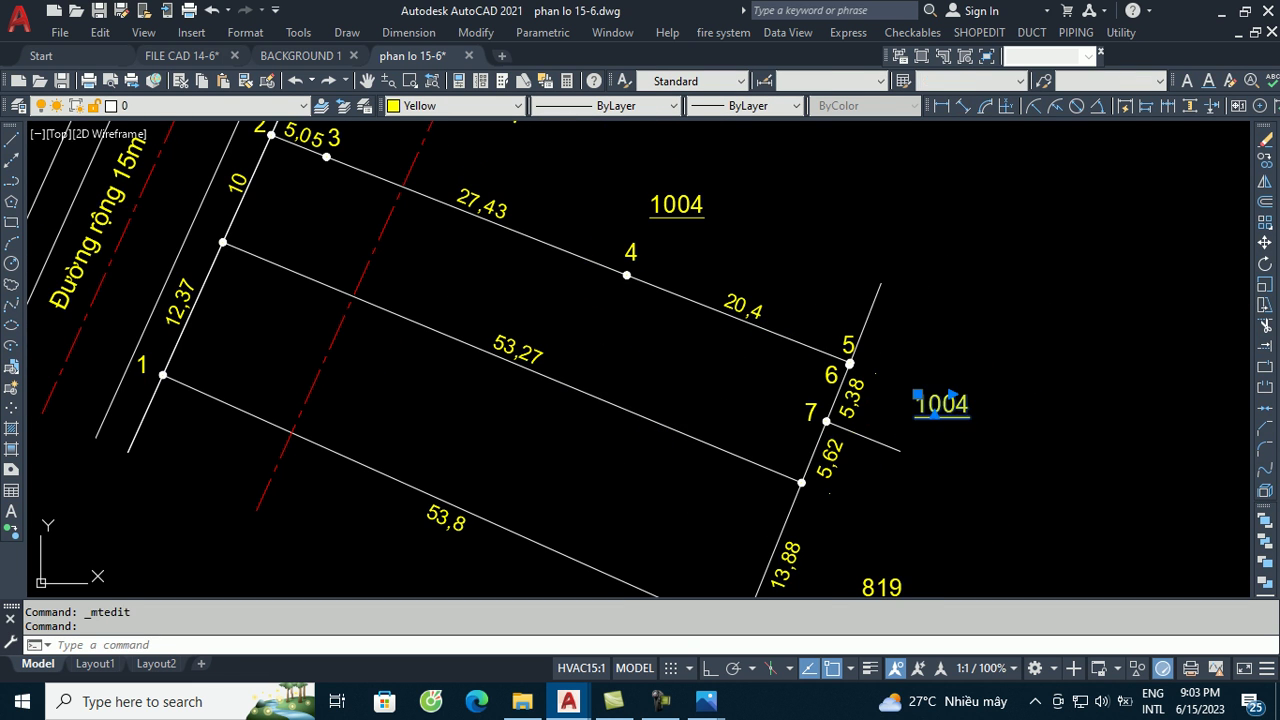
double_click(940, 403)
type("370")
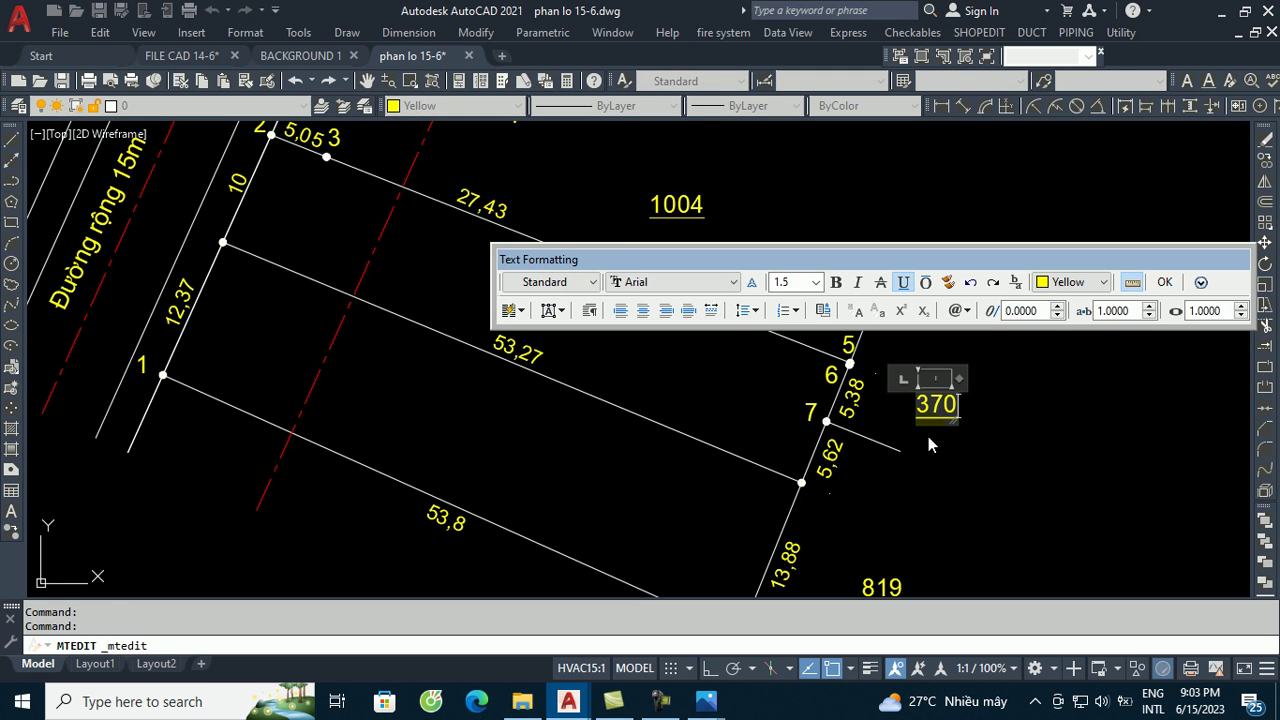
left_click(1008, 404)
scroll(910, 315, "down", 3)
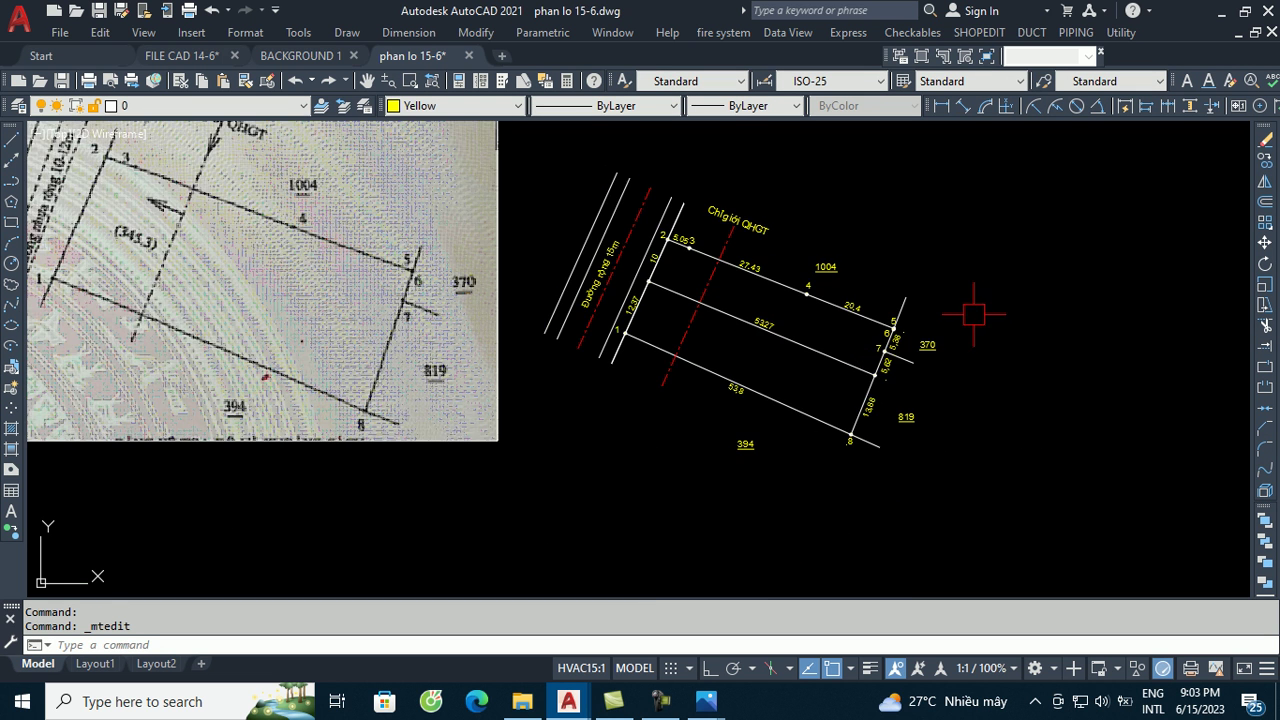
scroll(974, 314, "down", 1)
- Select the parcel's top boundary, the middle 53,27 line and the bottom 53,8 boundary
scroll(462, 181, "up", 4)
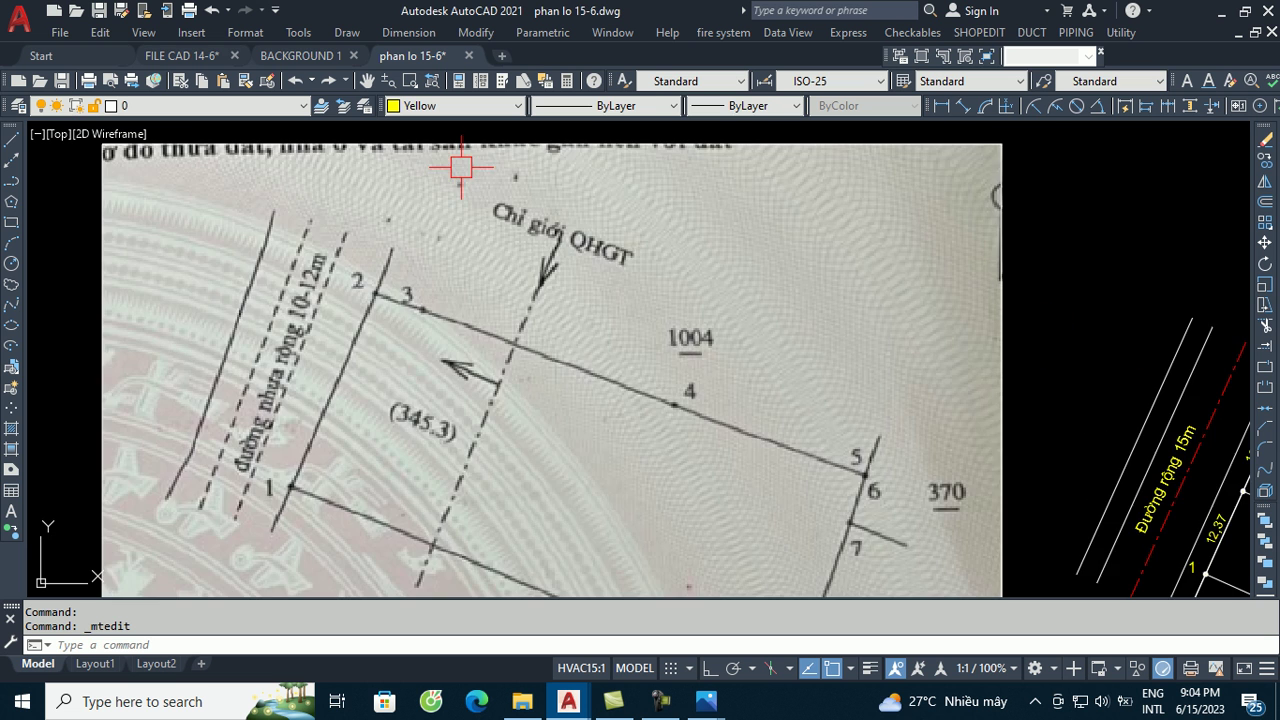
scroll(441, 220, "down", 4)
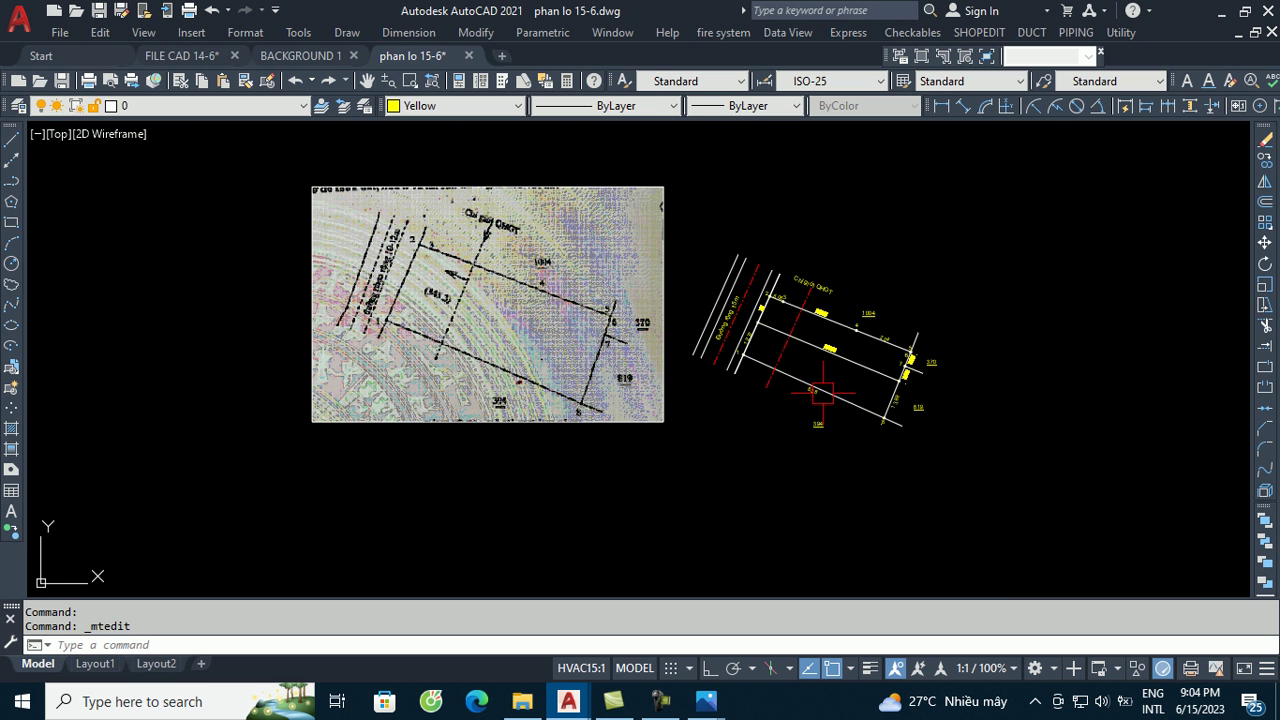
scroll(832, 330, "up", 4)
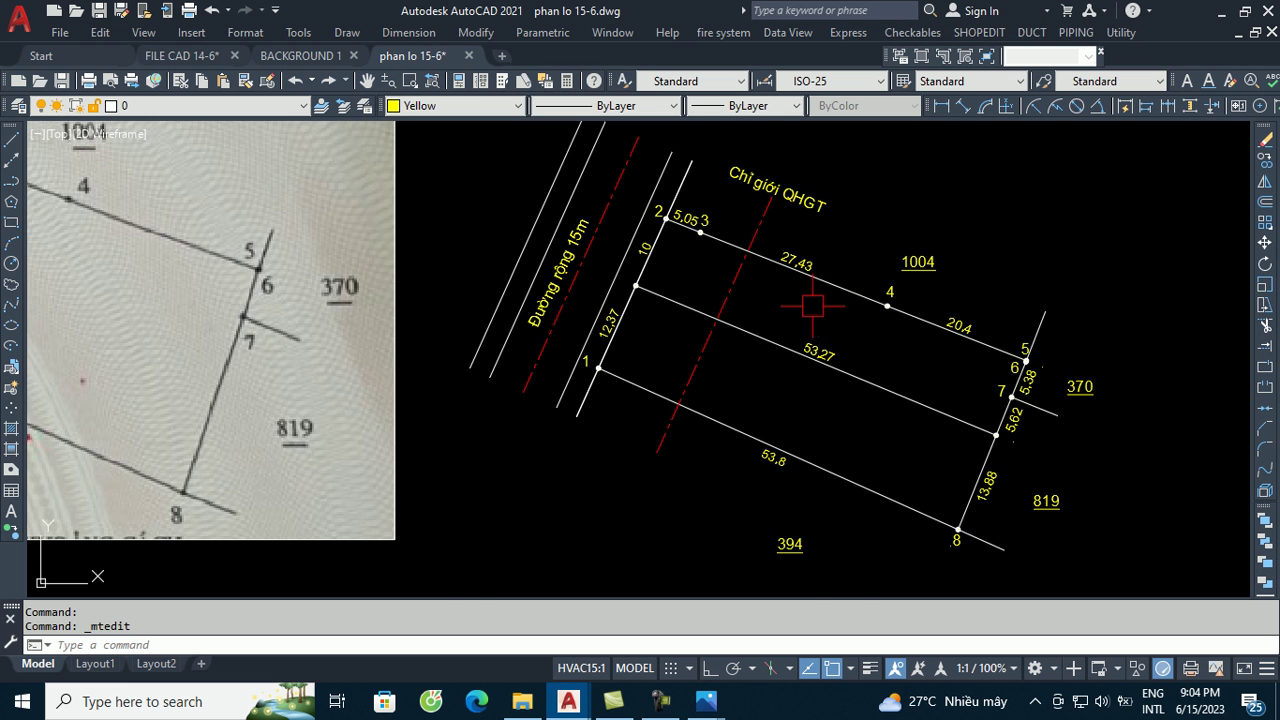
scroll(691, 234, "up", 1)
scroll(629, 214, "up", 1)
scroll(606, 211, "up", 1)
scroll(590, 212, "down", 1)
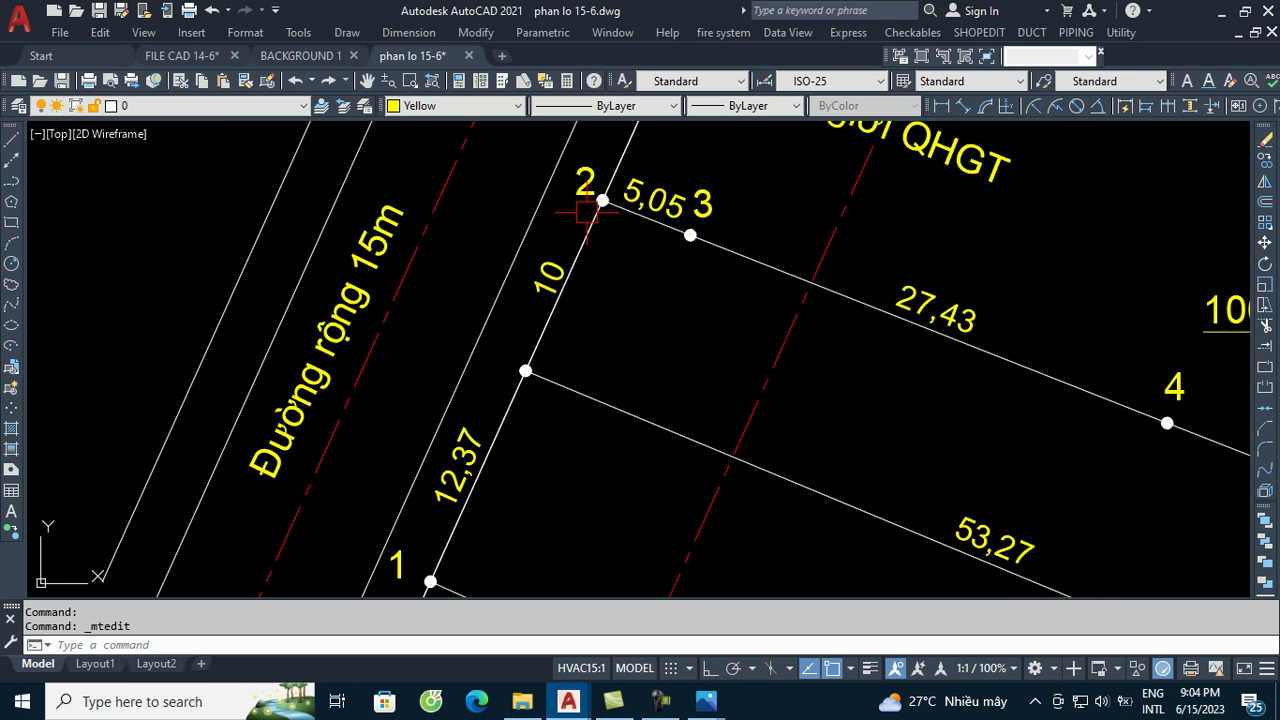
scroll(587, 212, "up", 1)
left_click(578, 229)
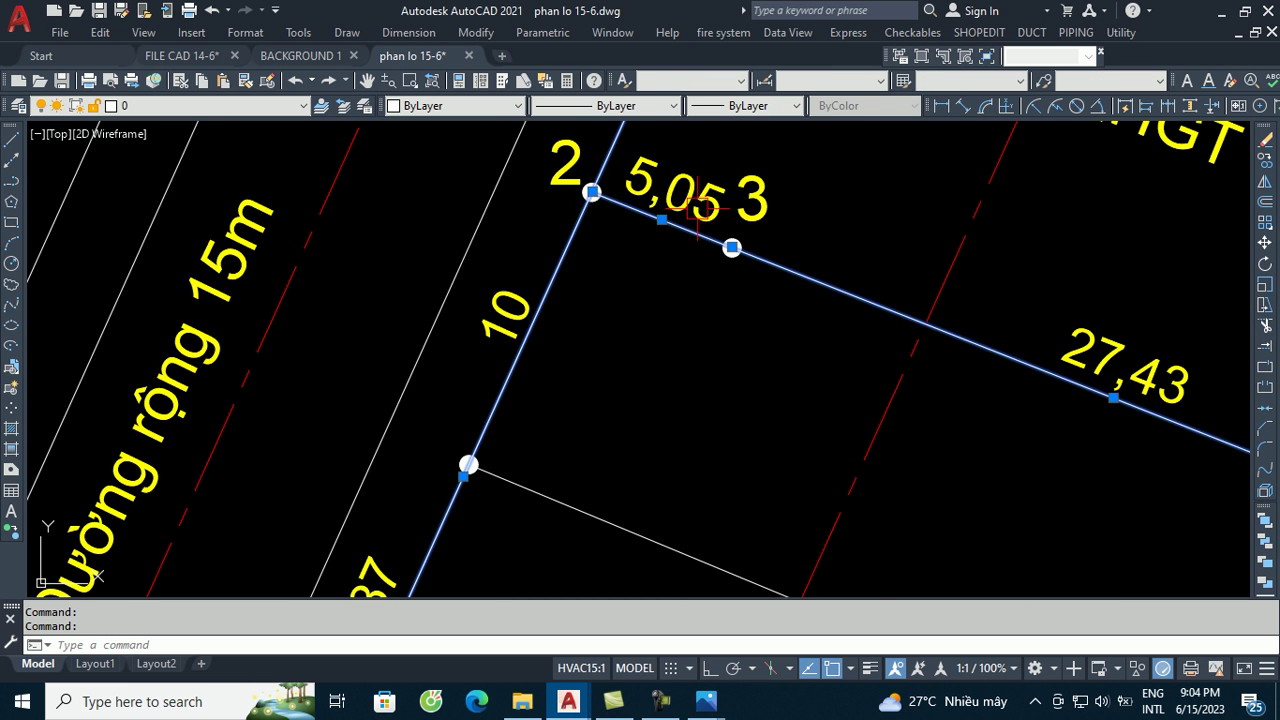
scroll(697, 207, "down", 4)
left_click(604, 316)
left_click(540, 447)
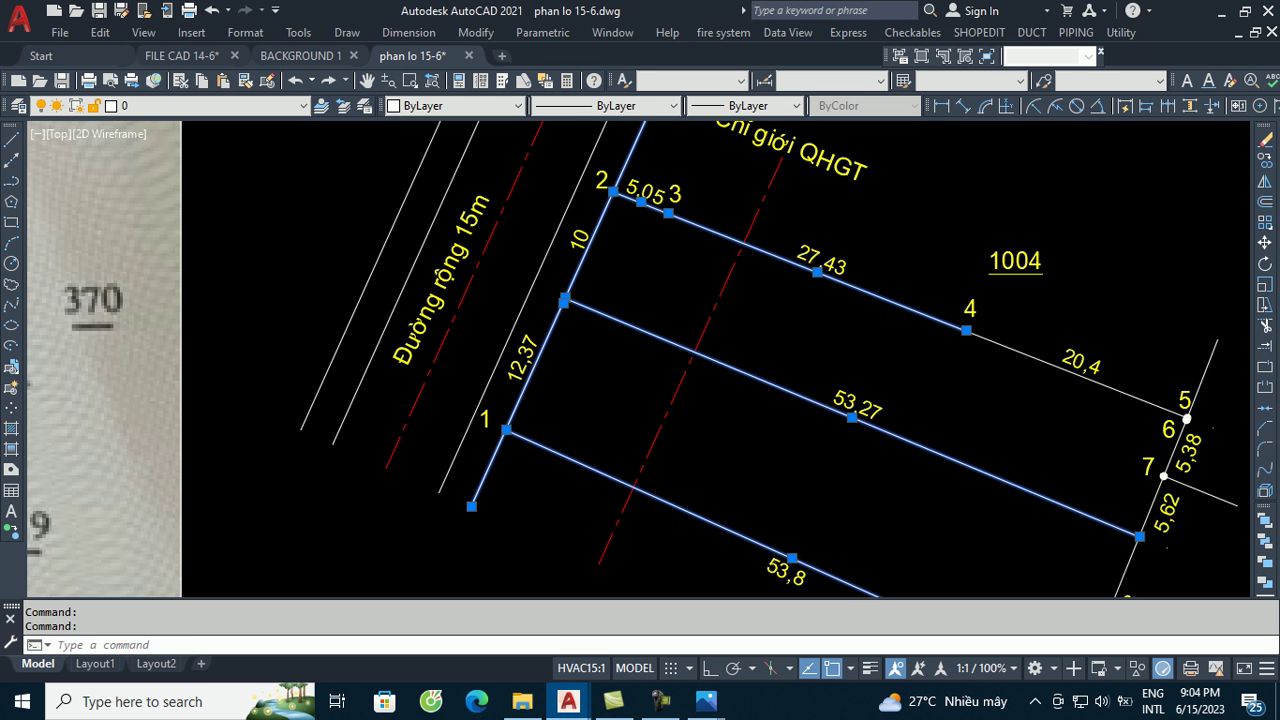
- Window-select the short side lines between points 5 and 8 as well
middle_click_drag(1150, 590, 765, 341)
scroll(766, 383, "up", 2)
scroll(755, 260, "down", 4)
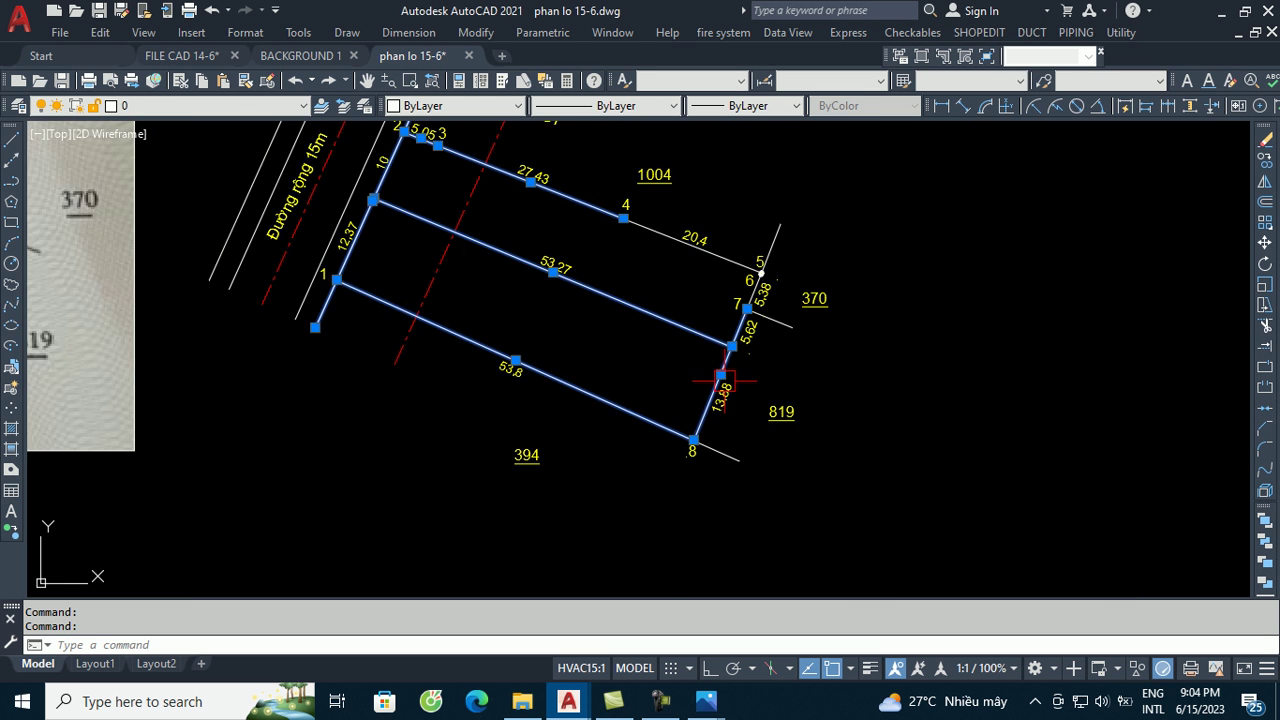
scroll(777, 262, "up", 6)
scroll(748, 253, "up", 2)
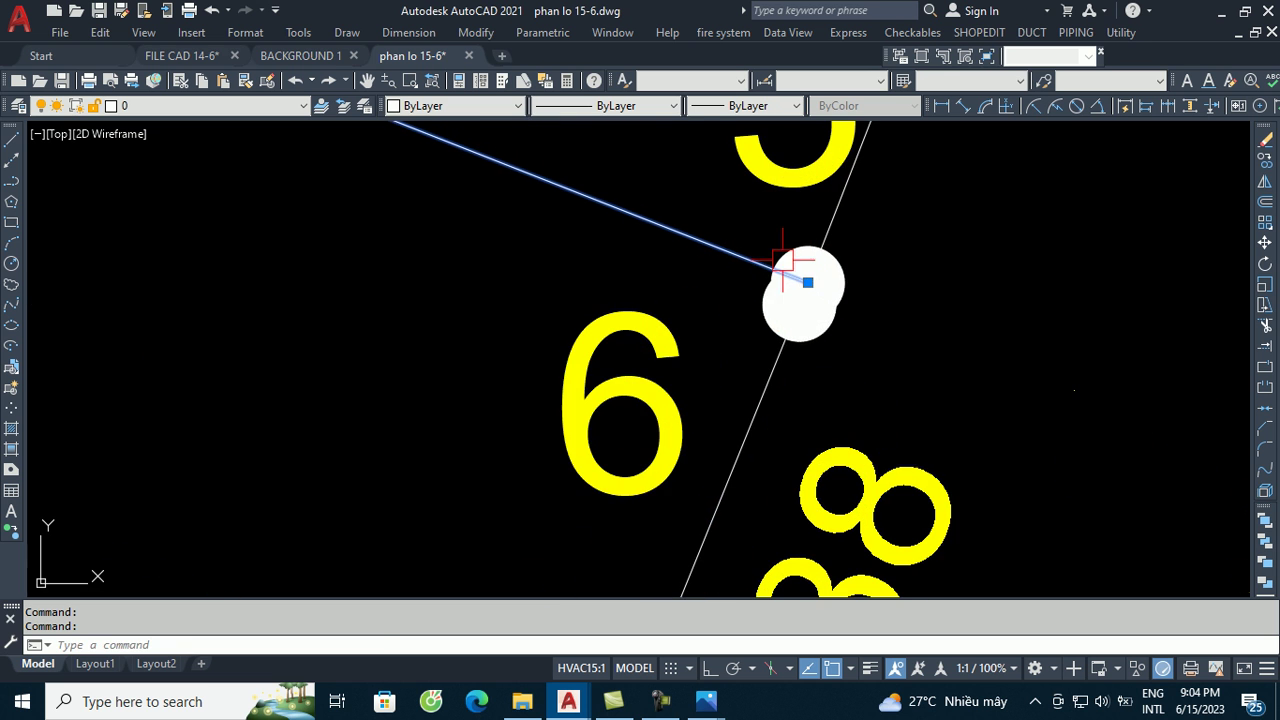
left_click(790, 262)
scroll(858, 248, "down", 3)
scroll(880, 340, "down", 3)
scroll(871, 350, "up", 3)
scroll(890, 370, "up", 2)
left_click(902, 385)
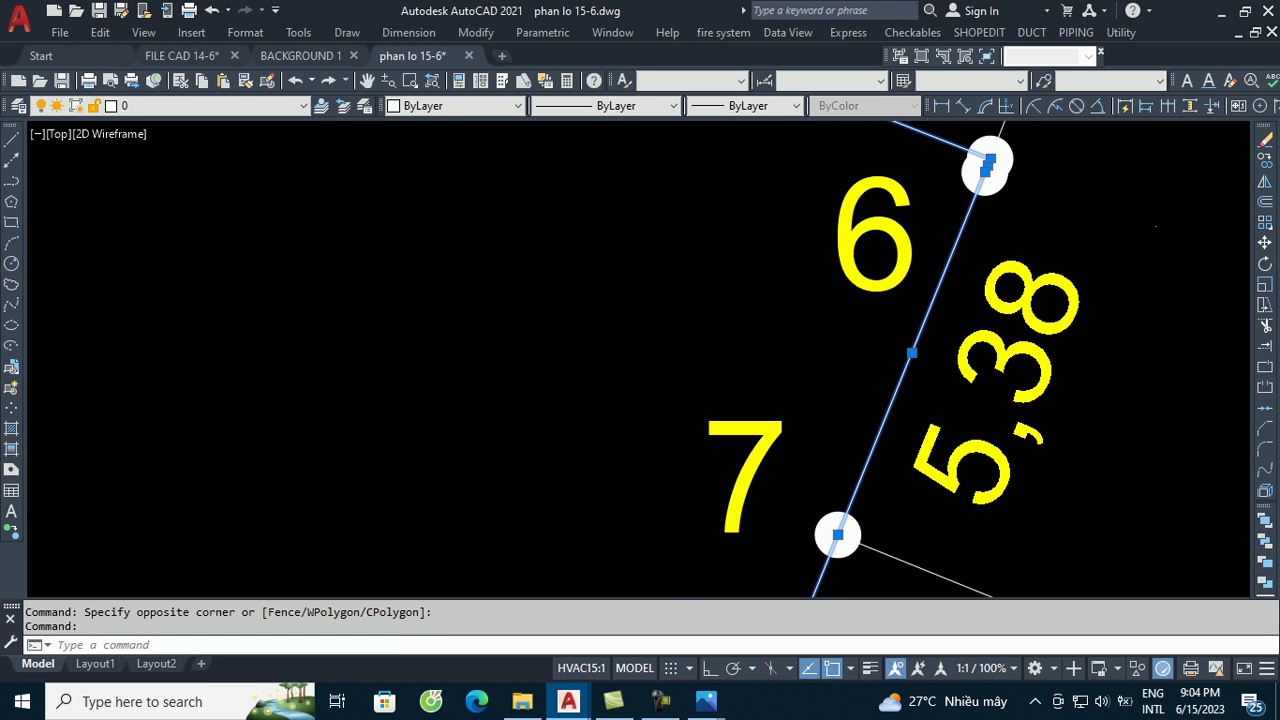
scroll(700, 390, "down", 5)
scroll(695, 395, "down", 1)
- Copy the selected lot lines to the right of the parcel with CO
type("co")
key("Return")
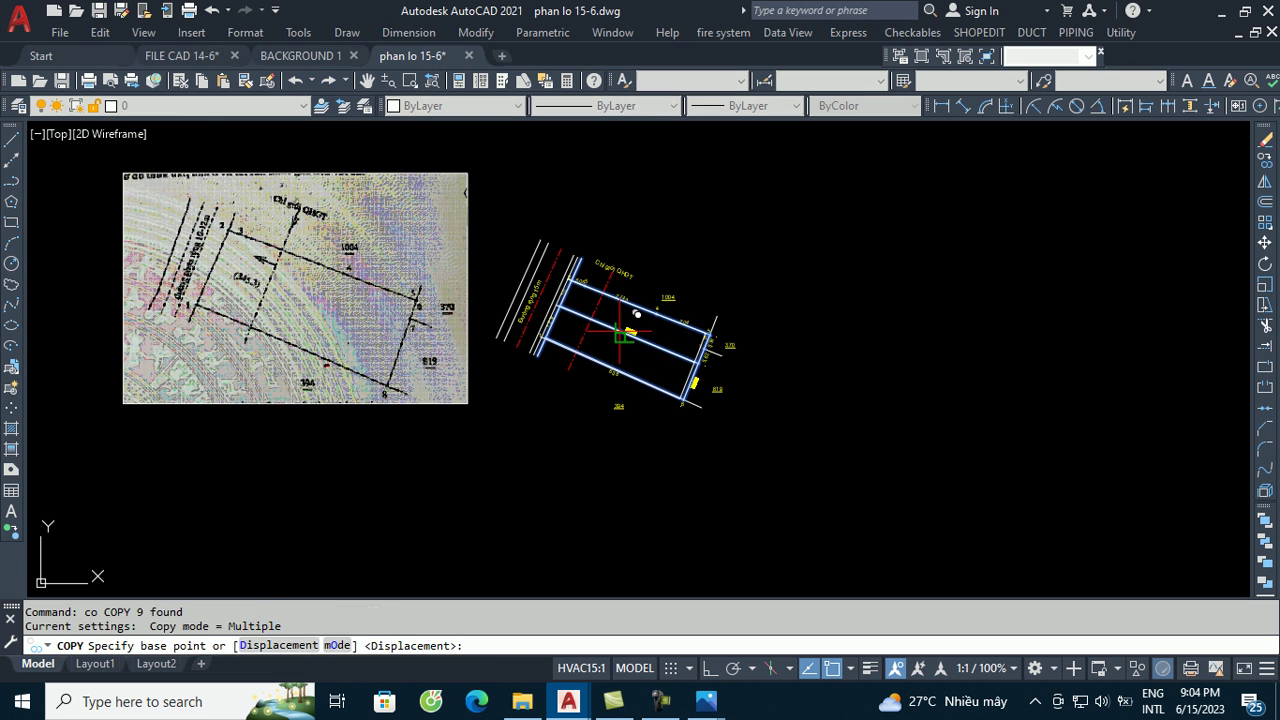
left_click(708, 337)
left_click(921, 364)
key("Escape")
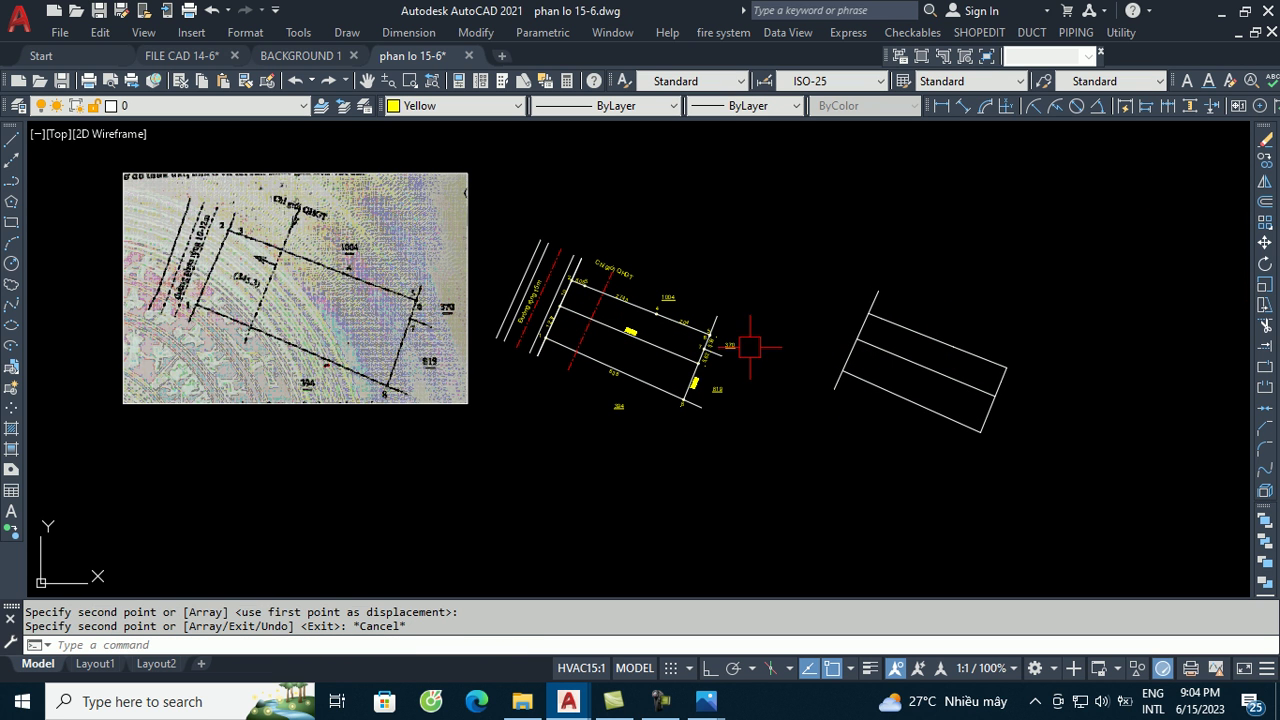
- Fill the upper lot of the copy with solid yellow hatch
scroll(981, 394, "up", 2)
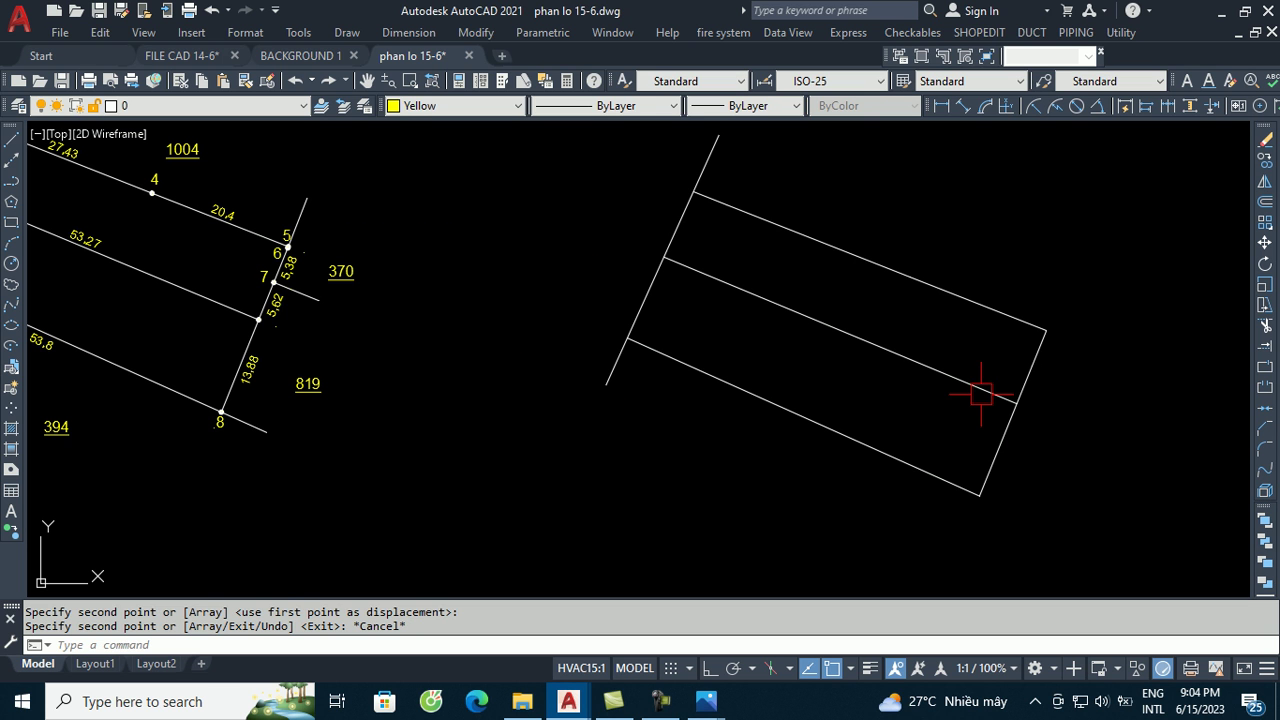
type("h")
key("Return")
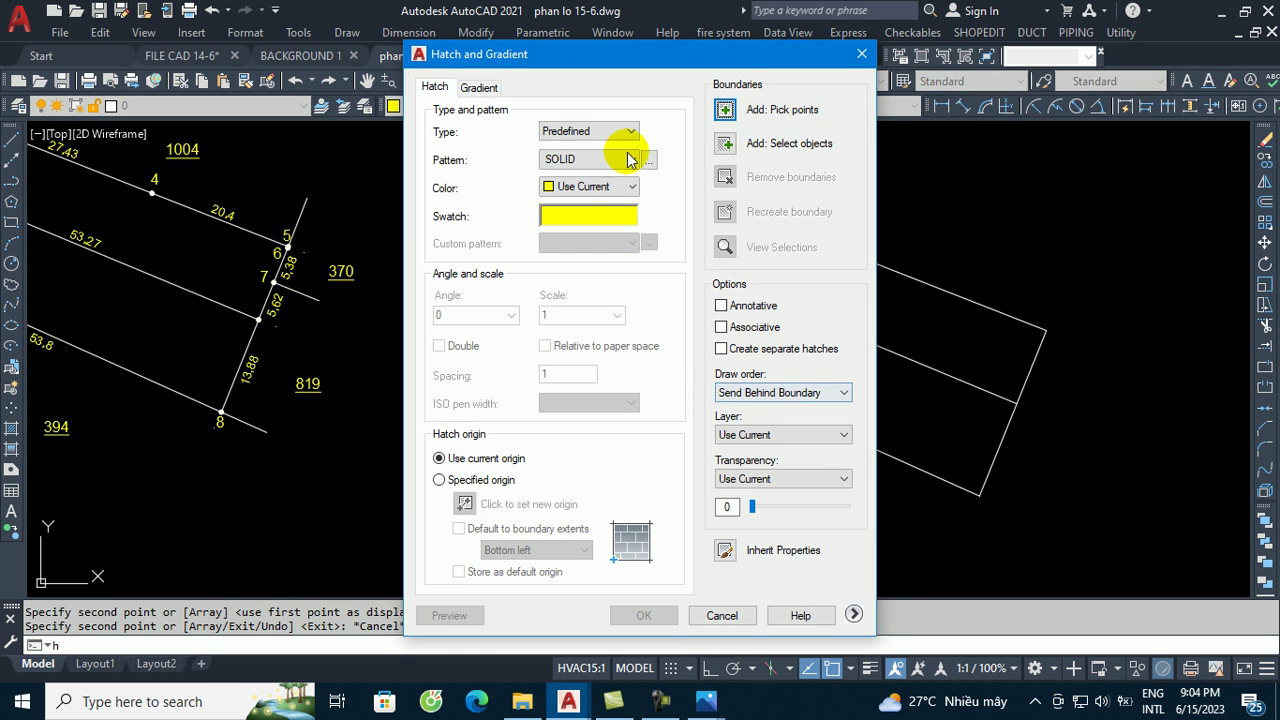
left_click(729, 112)
left_click(826, 277)
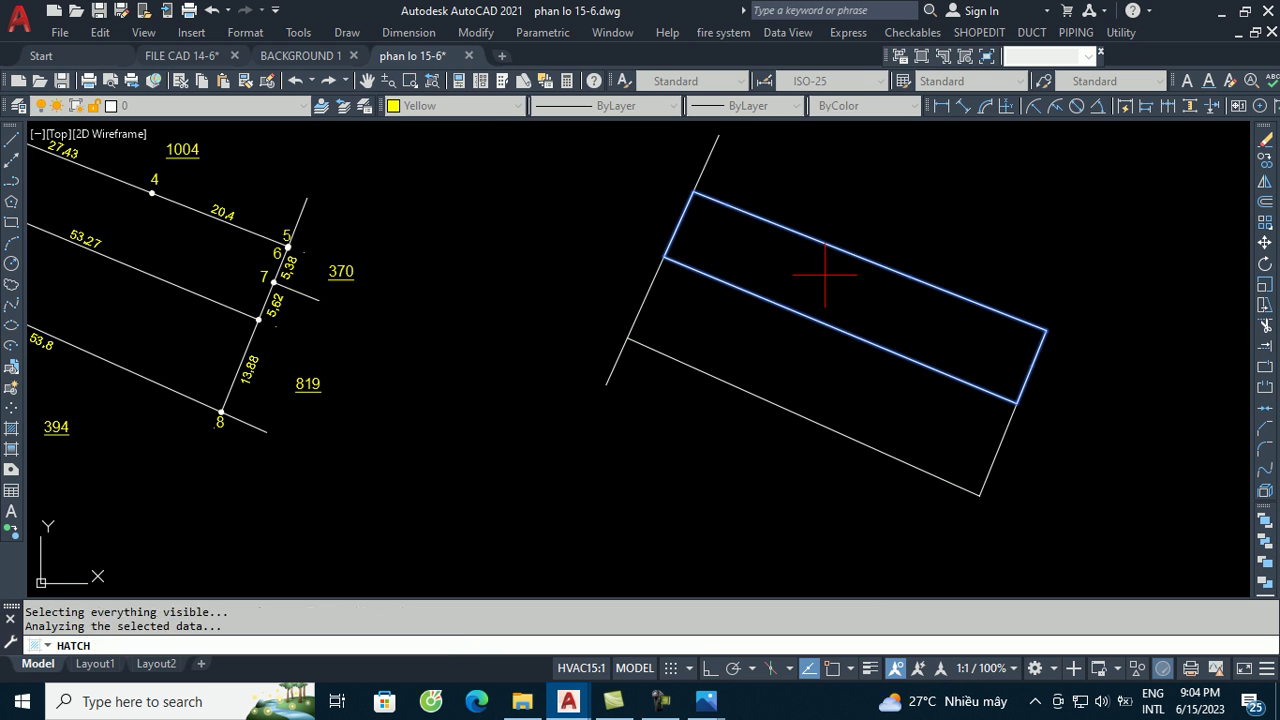
key("Return")
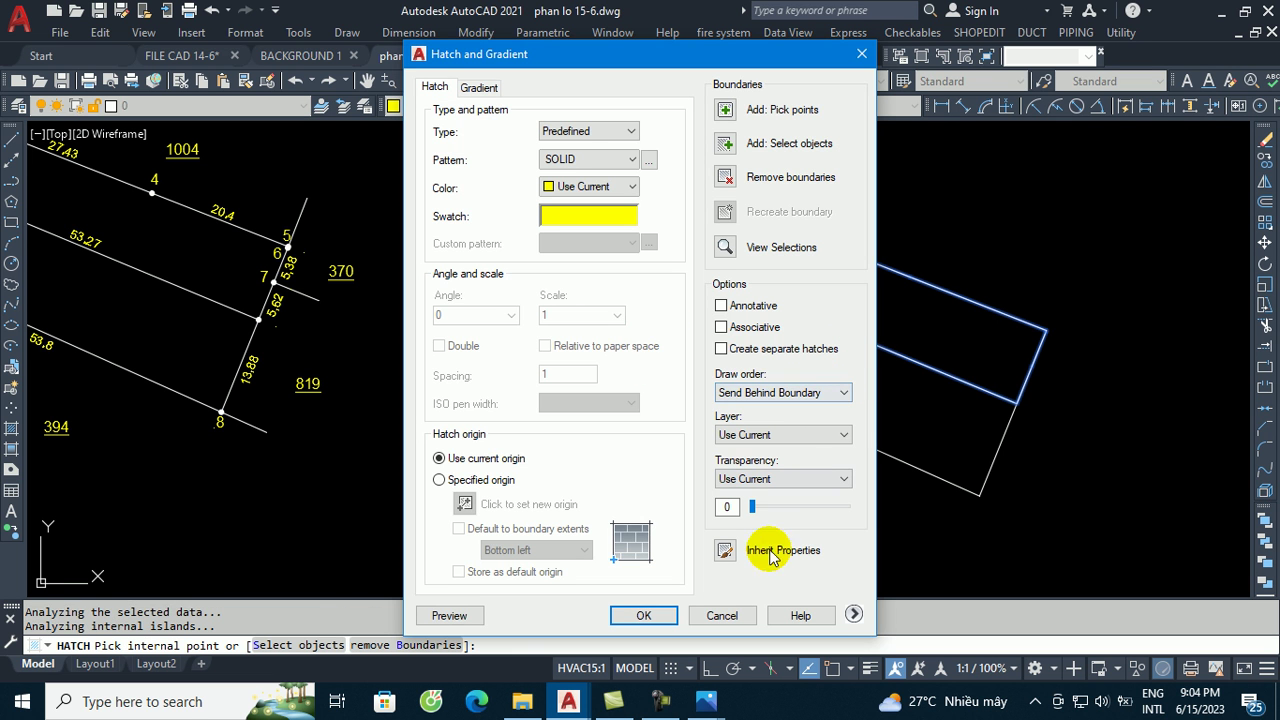
left_click(643, 615)
- Fill the lower lot of the copy with solid yellow hatch too
key("Return")
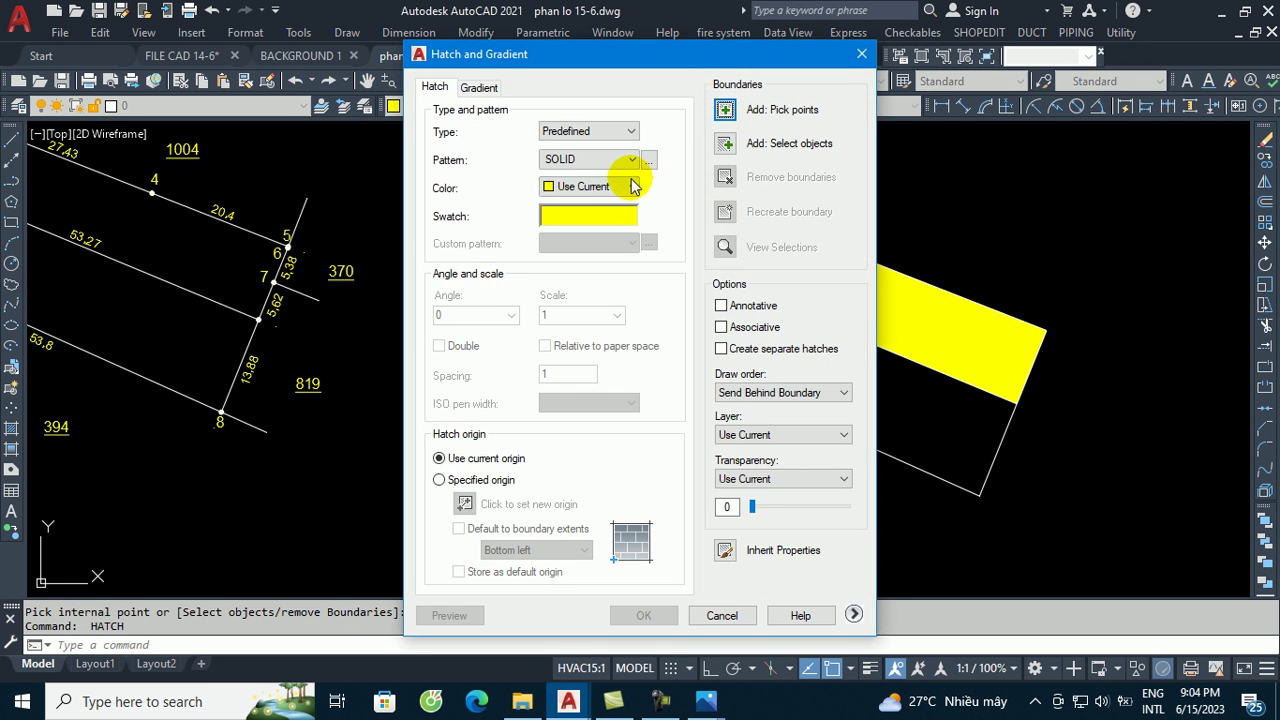
left_click(727, 108)
left_click(764, 345)
key("Return")
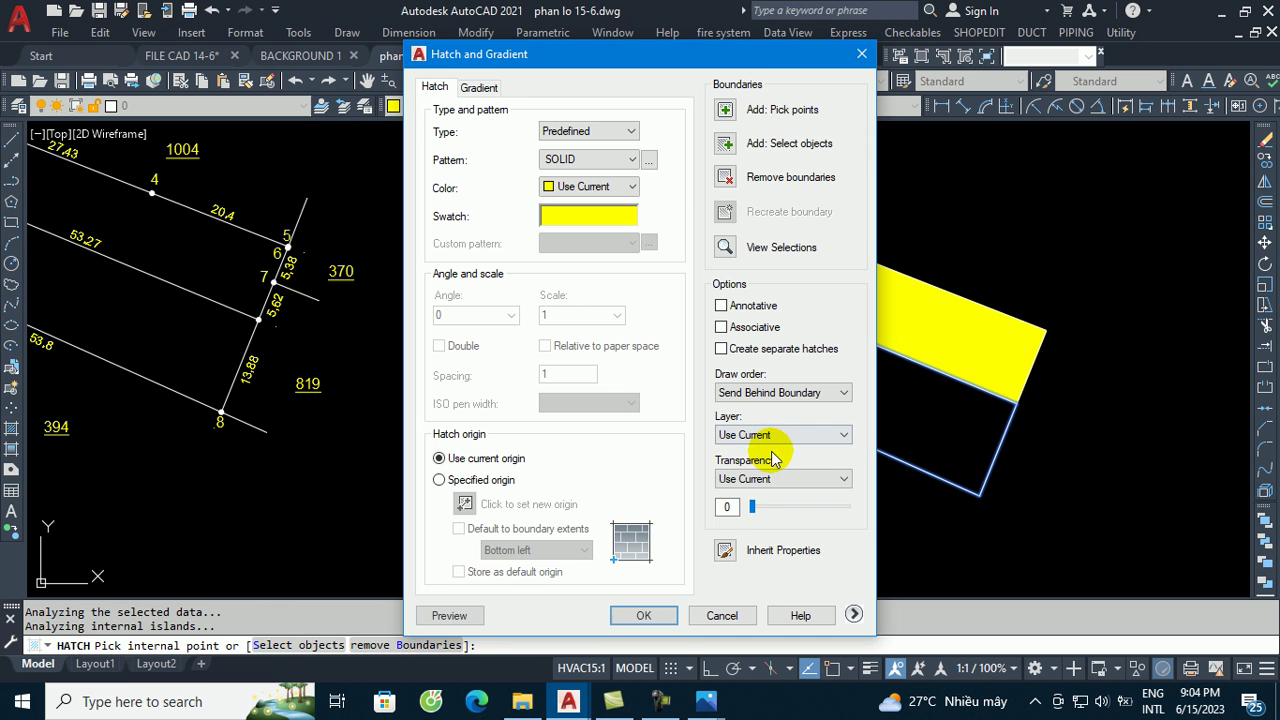
left_click(643, 614)
scroll(719, 331, "up", 2)
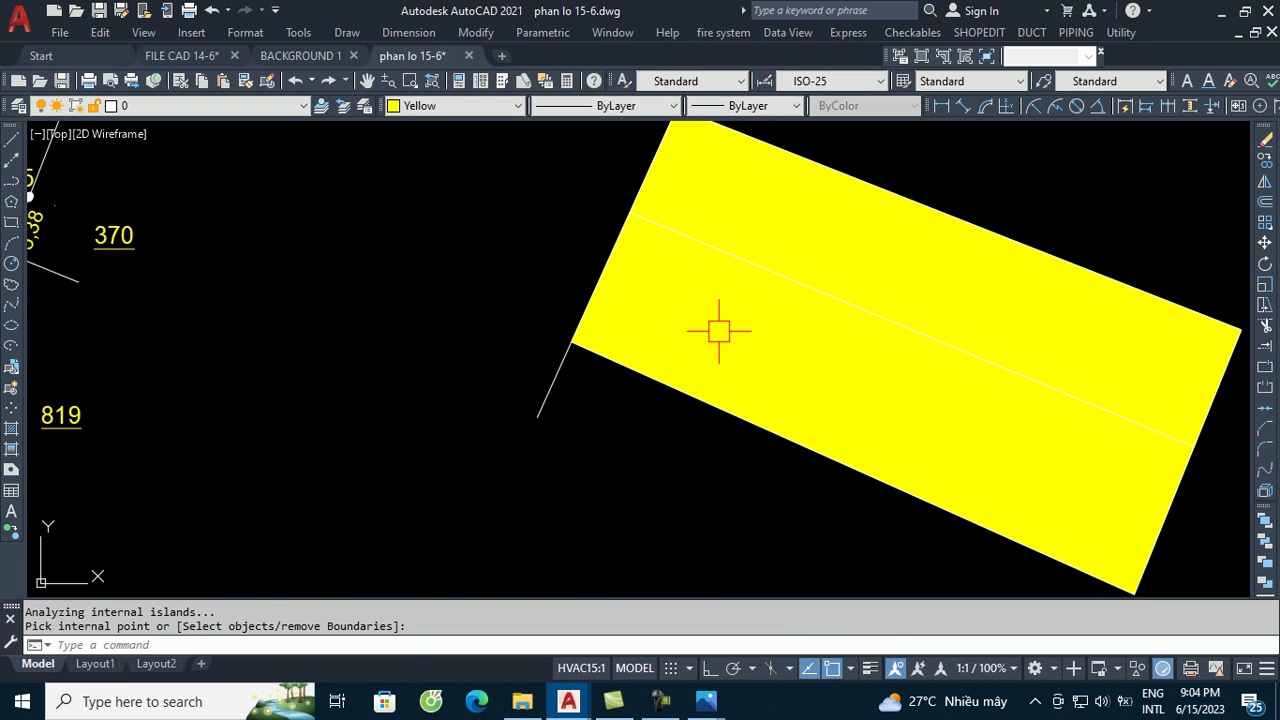
left_click(844, 215)
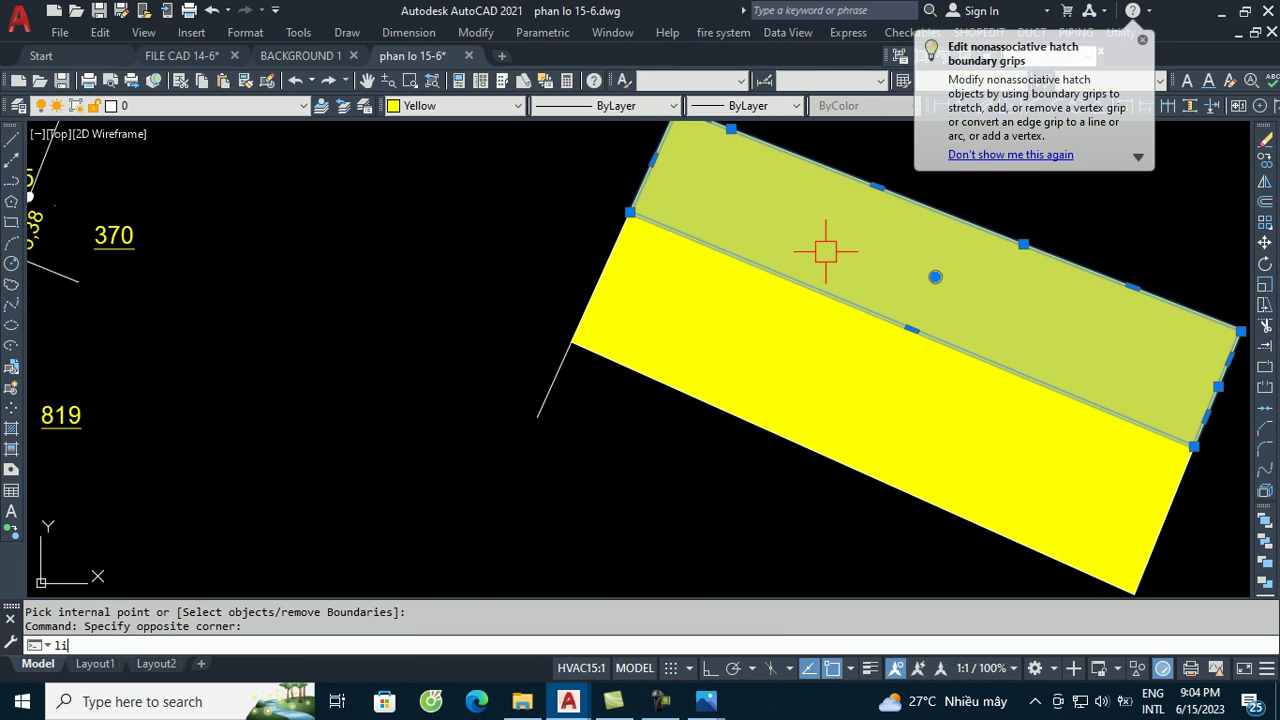
- List the upper yellow fill's area, then start and cancel a copy of the 1004 label
key("Return")
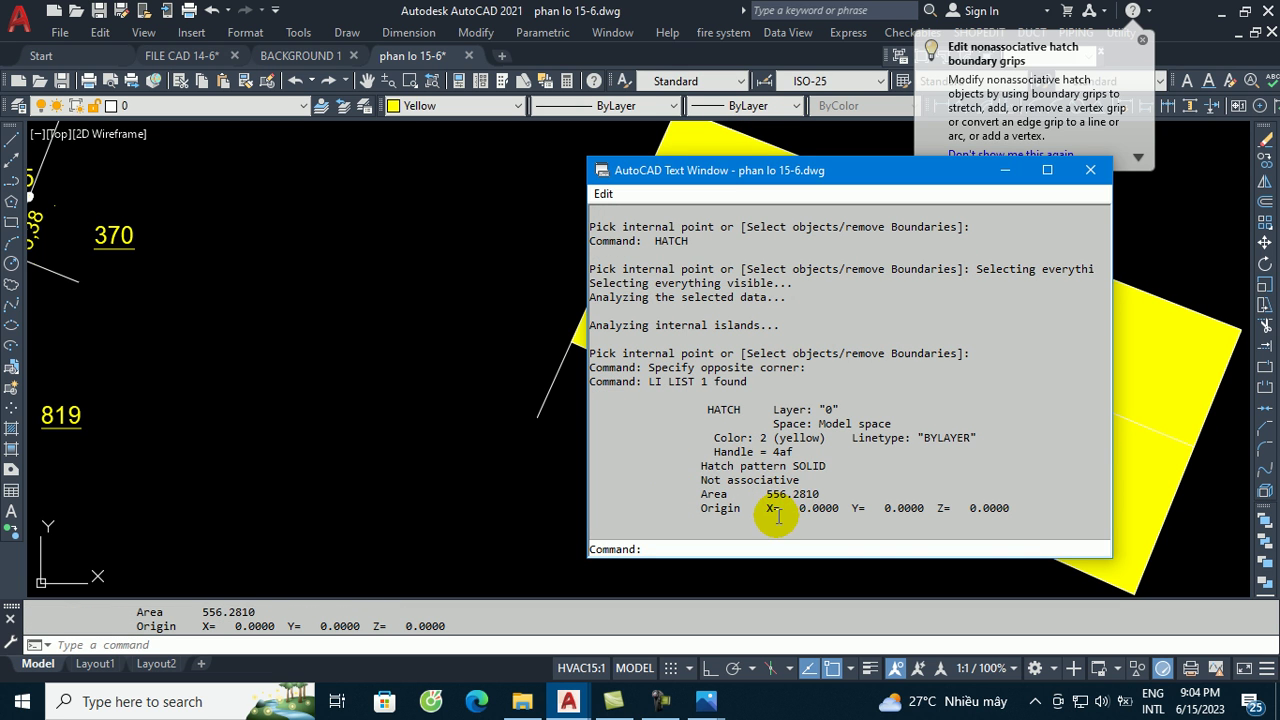
key("Escape")
key("Escape")
scroll(800, 368, "down", 3)
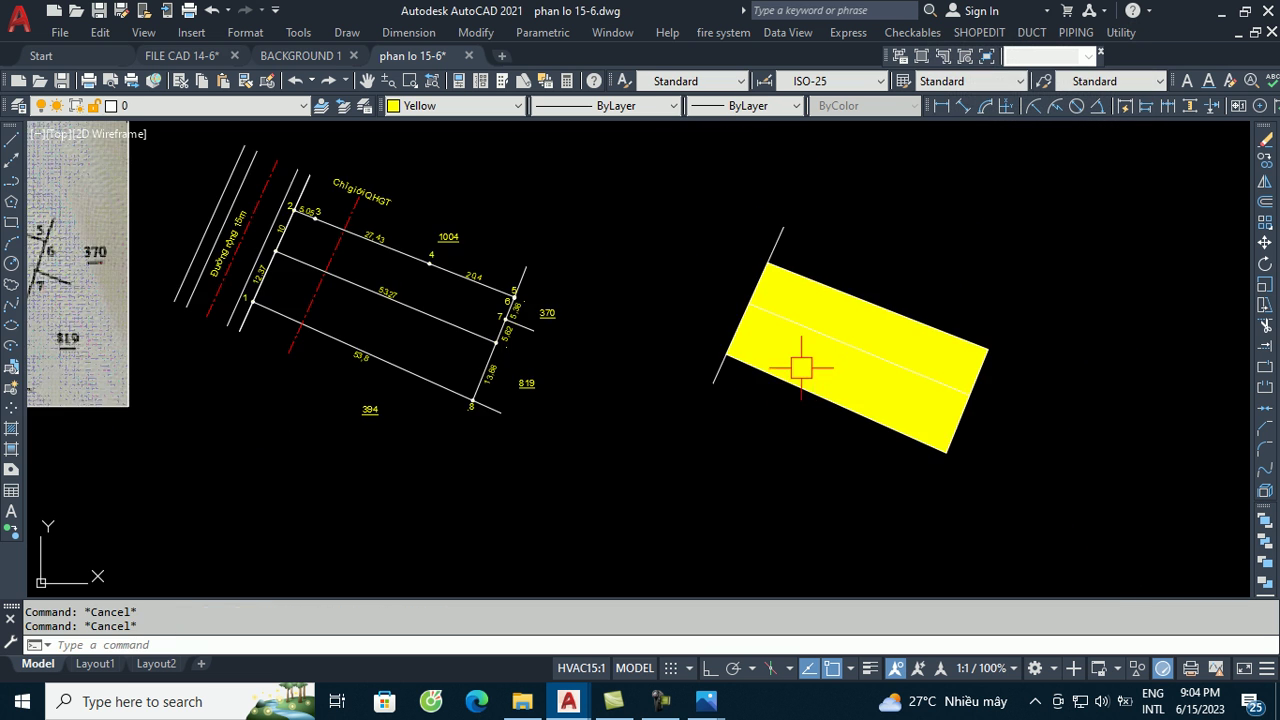
type("co")
key("Return")
scroll(590, 312, "up", 5)
left_click(592, 313)
key("Escape")
- Copy point label 3 into the upper lot and retype it as (556.3)
left_click(279, 241)
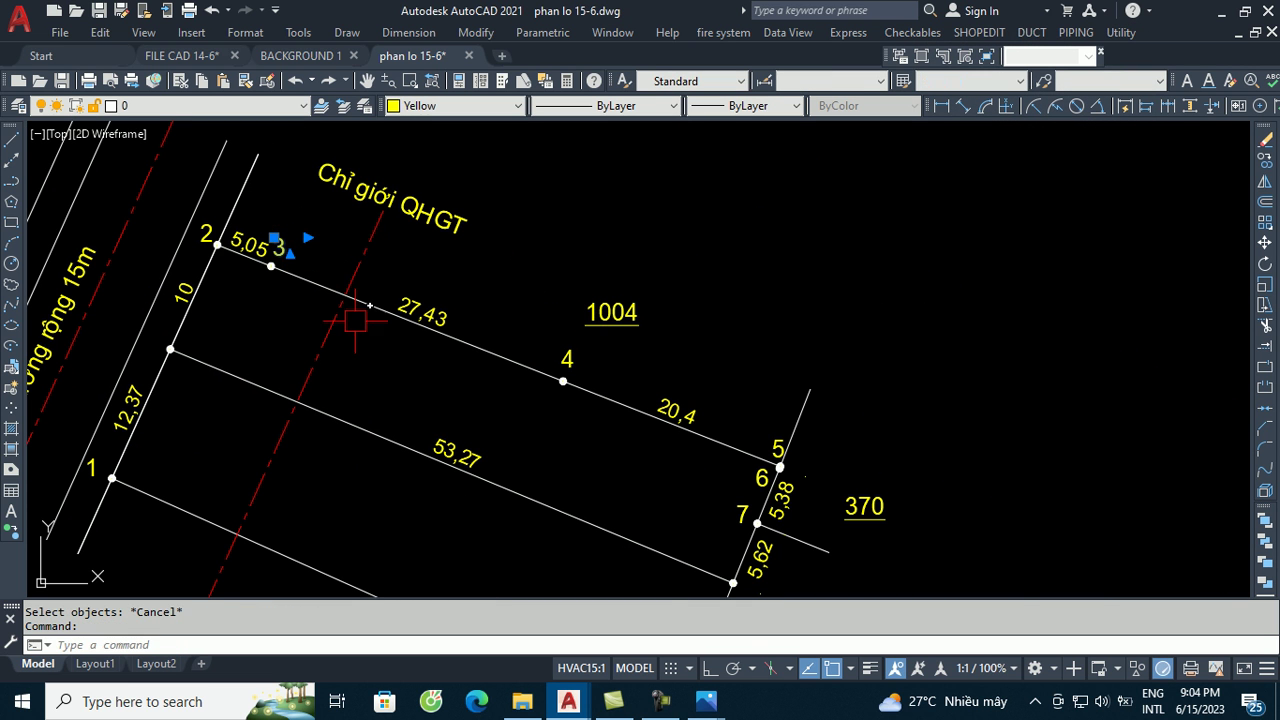
type("co")
key("Return")
left_click(271, 265)
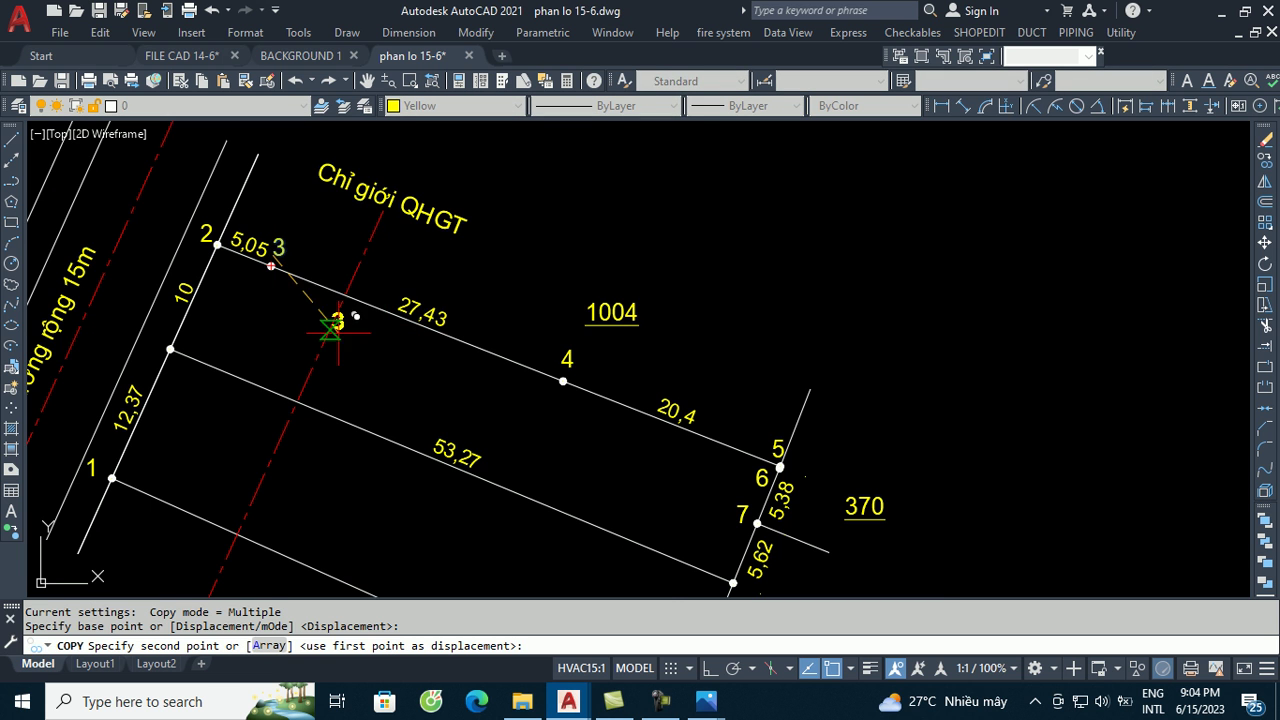
scroll(338, 330, "up", 3)
left_click(425, 380)
key("Escape")
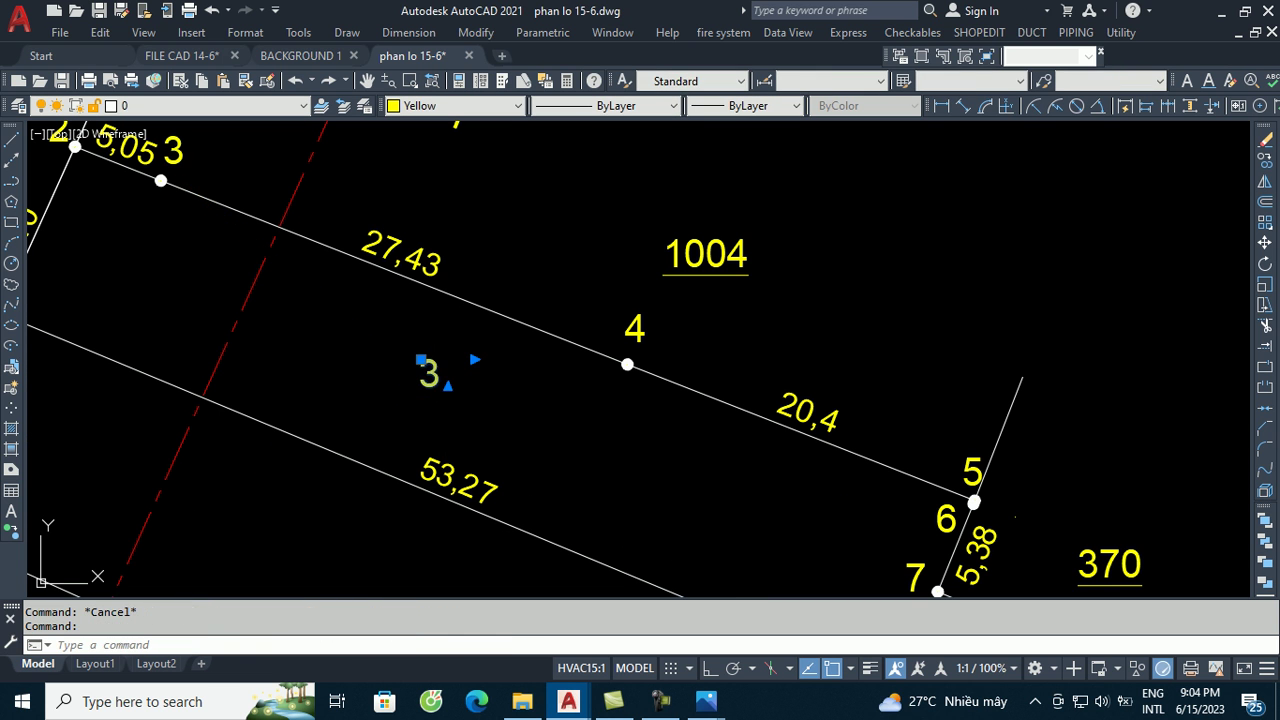
double_click(430, 374)
type("(556")
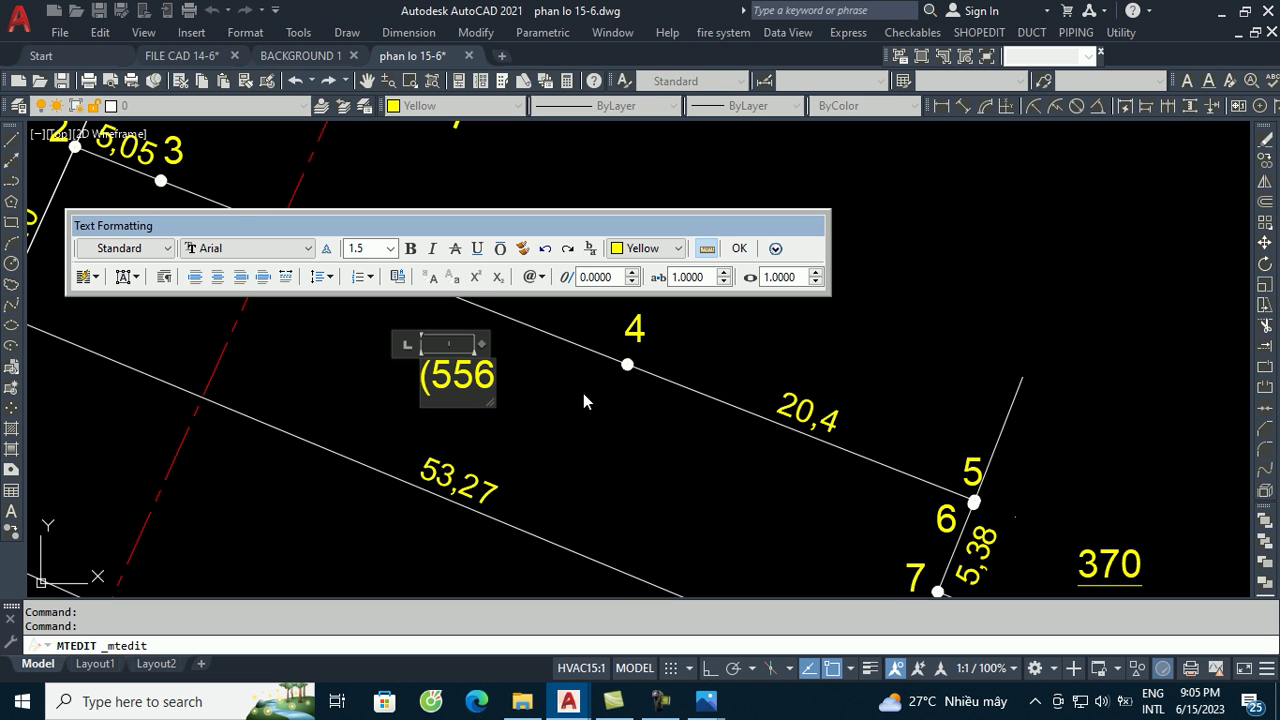
type(".3)")
left_click(588, 410)
- Copy the (556.3) label into the lower lot
left_click(488, 372)
scroll(515, 294, "down", 2)
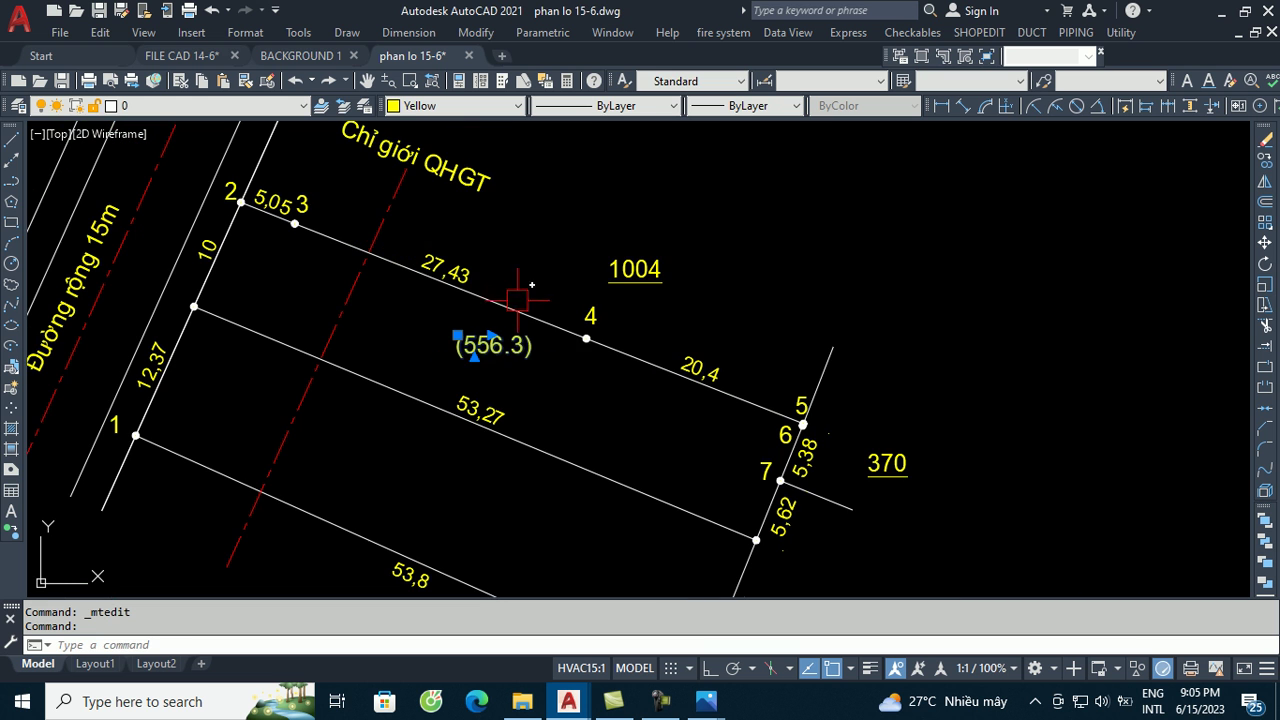
type("co")
key("Return")
left_click(490, 338)
key("Escape")
scroll(453, 458, "down", 3)
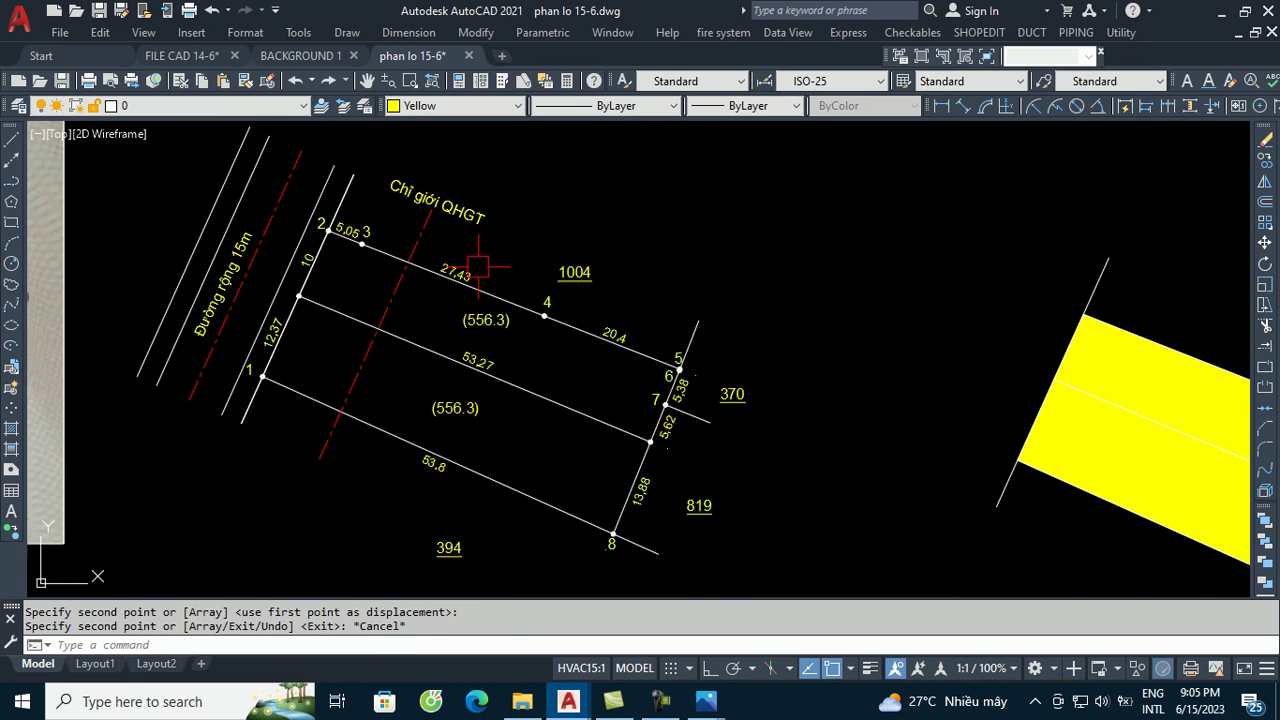
key("Escape")
scroll(914, 363, "down", 1)
- Read the lower hatch's area with LI and change the lower label to (702.4)
scroll(908, 414, "up", 3)
left_click(795, 435)
type("li")
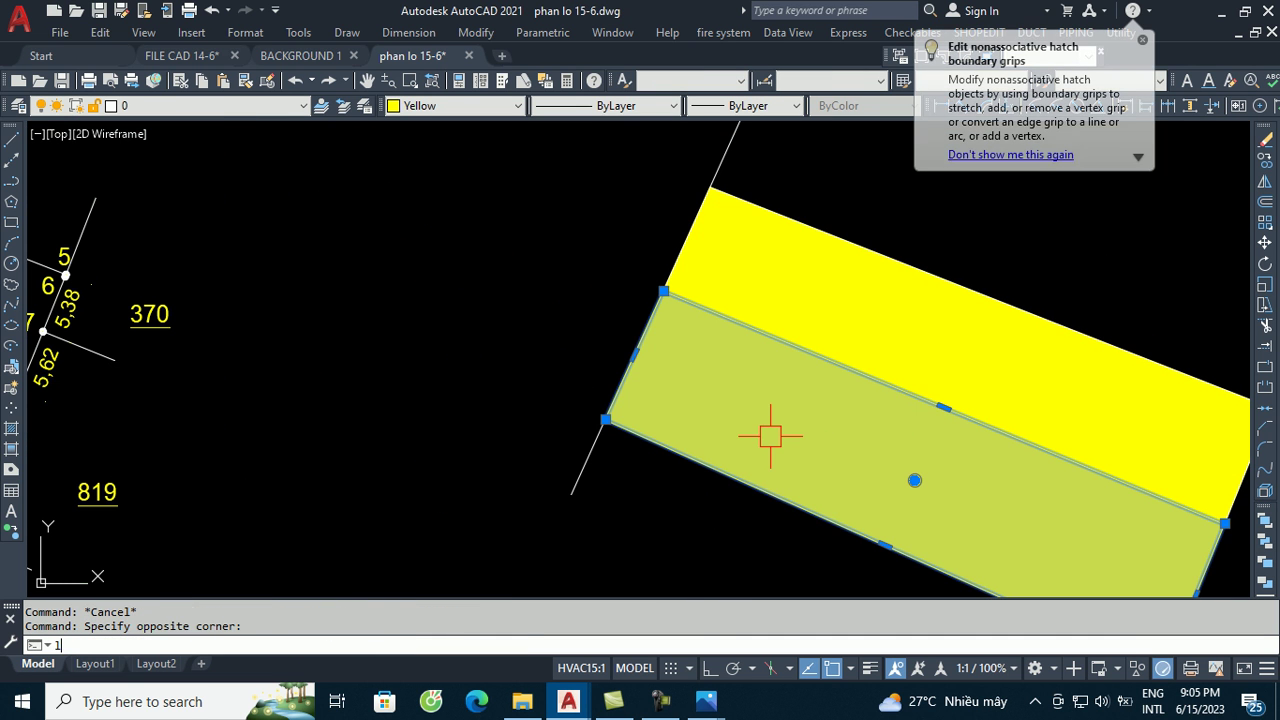
key("Return")
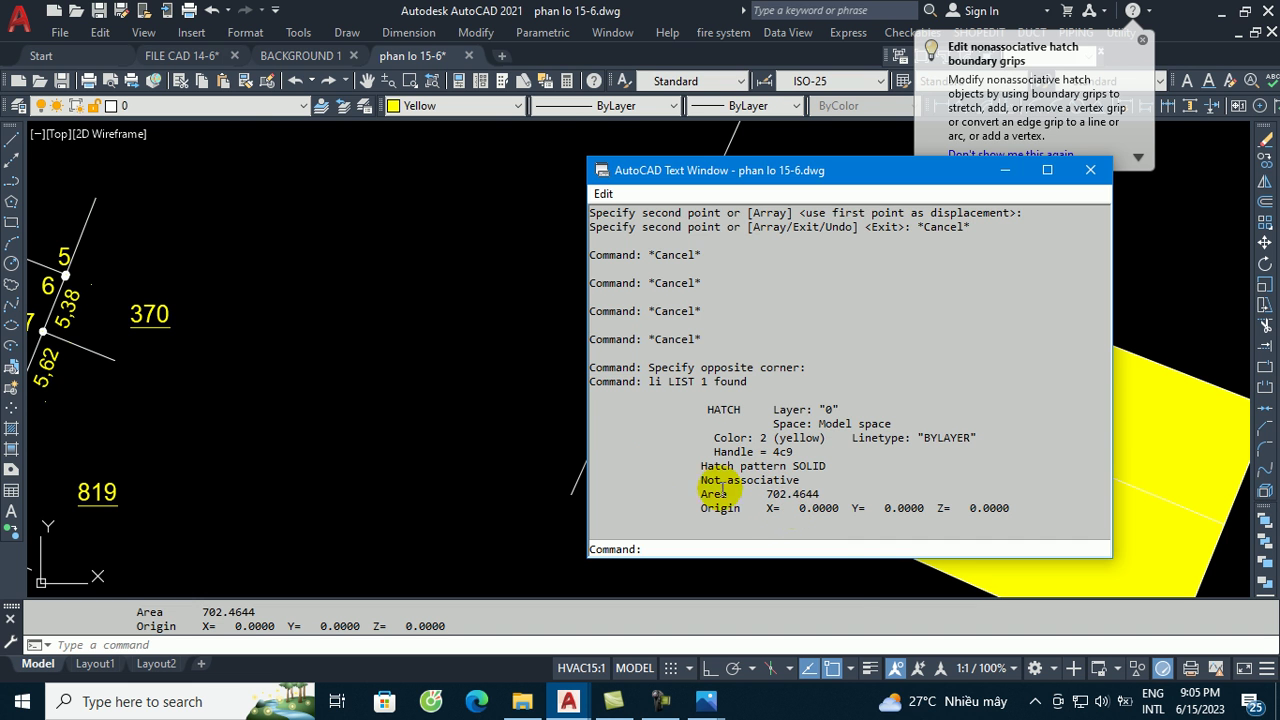
key("F2")
middle_click_drag(466, 391, 1250, 445)
middle_click_drag(613, 400, 657, 400)
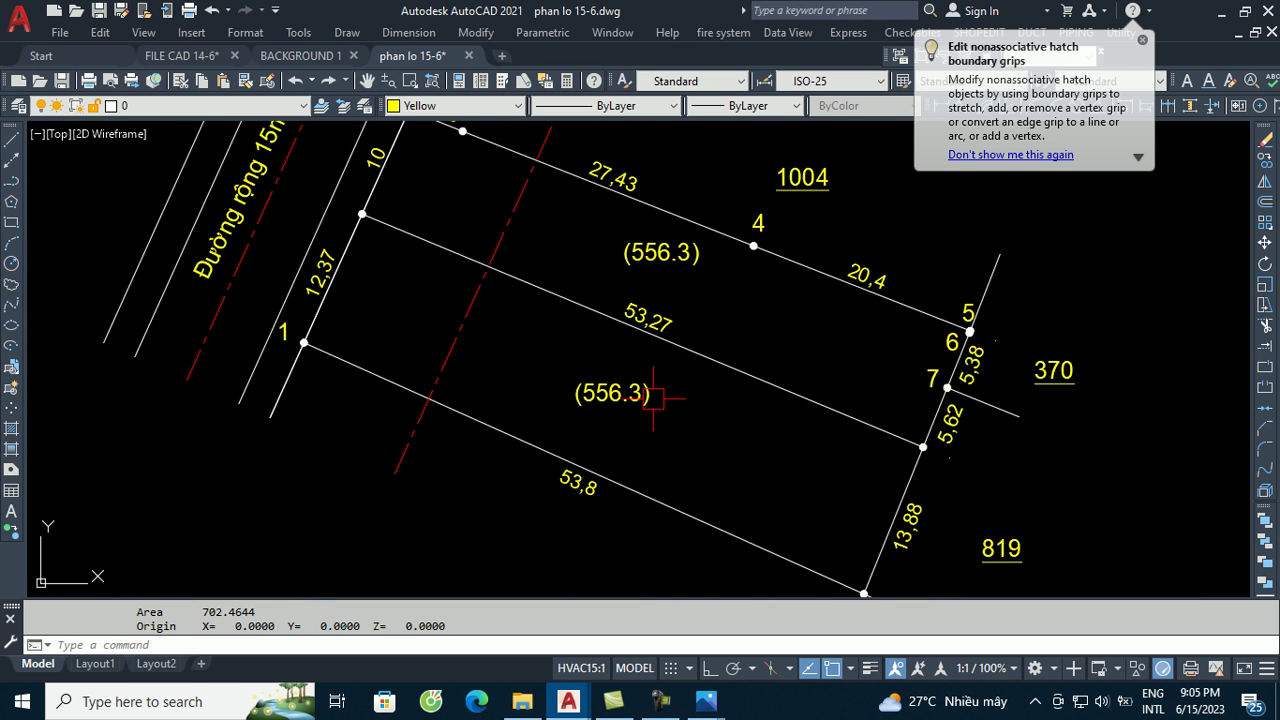
scroll(657, 400, "up", 2)
key("Escape")
double_click(622, 397)
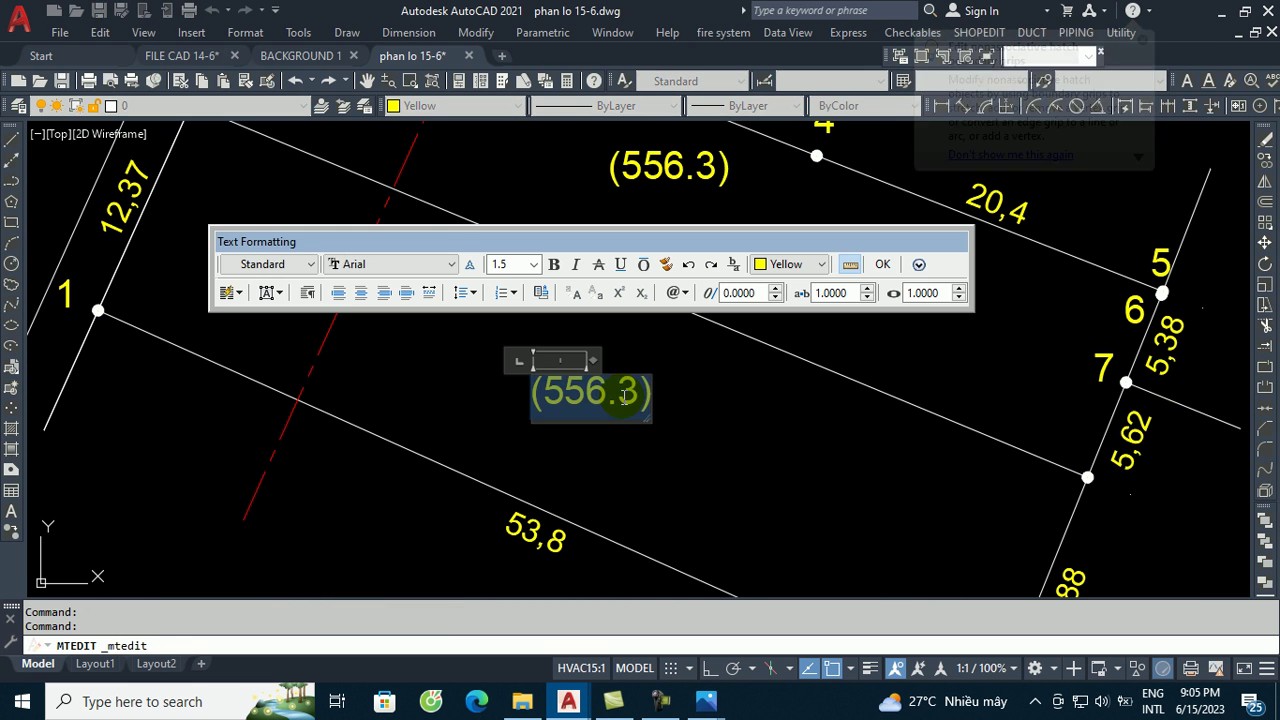
left_click(559, 398)
type("(702.4")
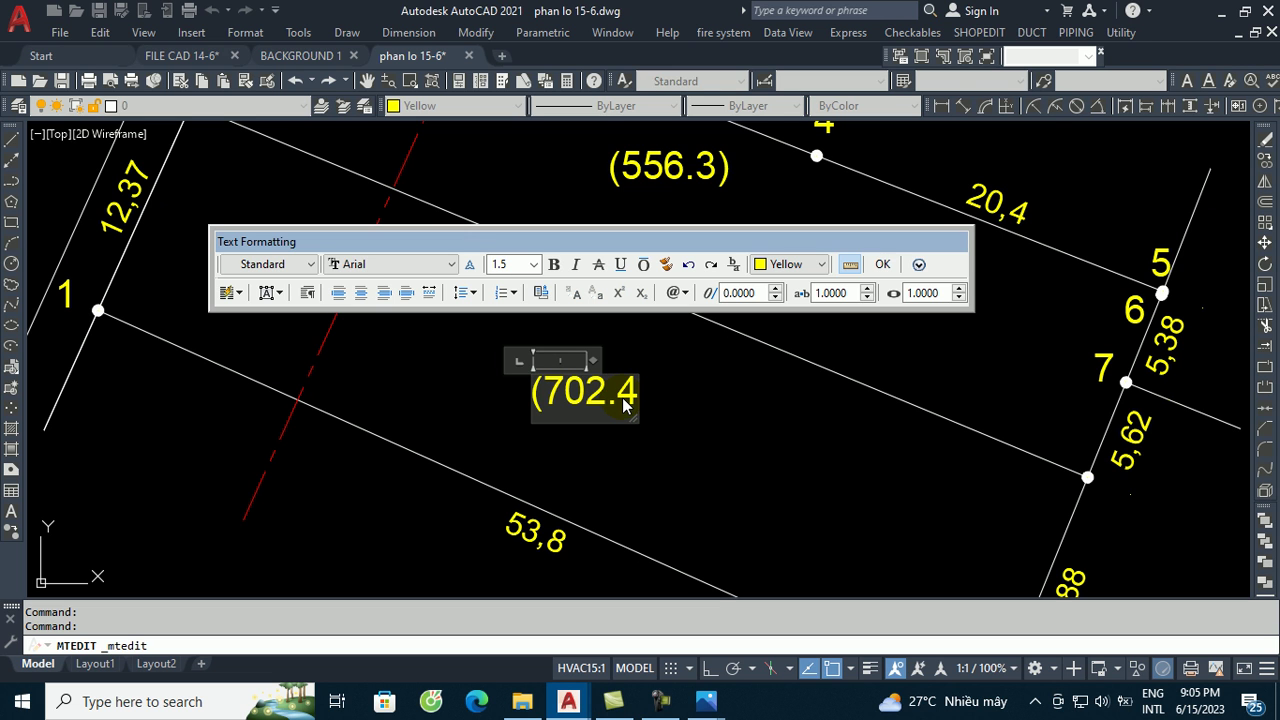
key("Escape")
key("Escape")
- Erase the yellow area hatches
scroll(493, 376, "down", 5)
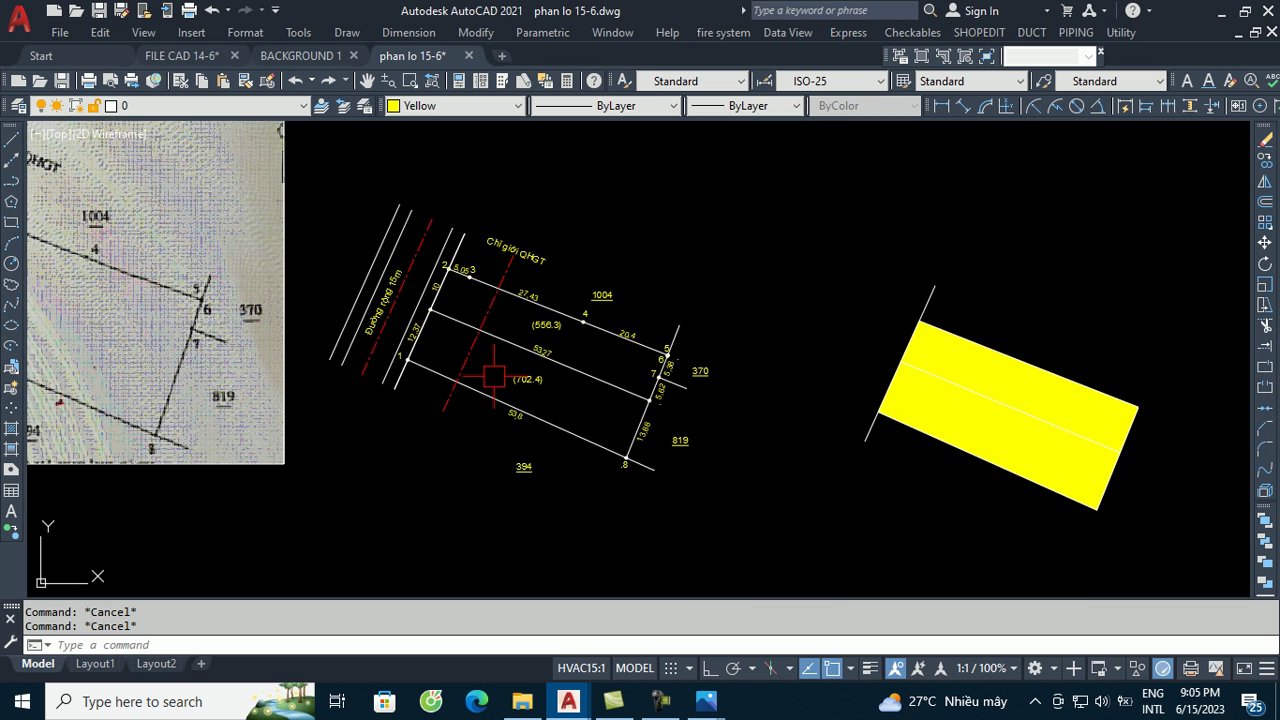
left_click(795, 243)
left_click(1171, 549)
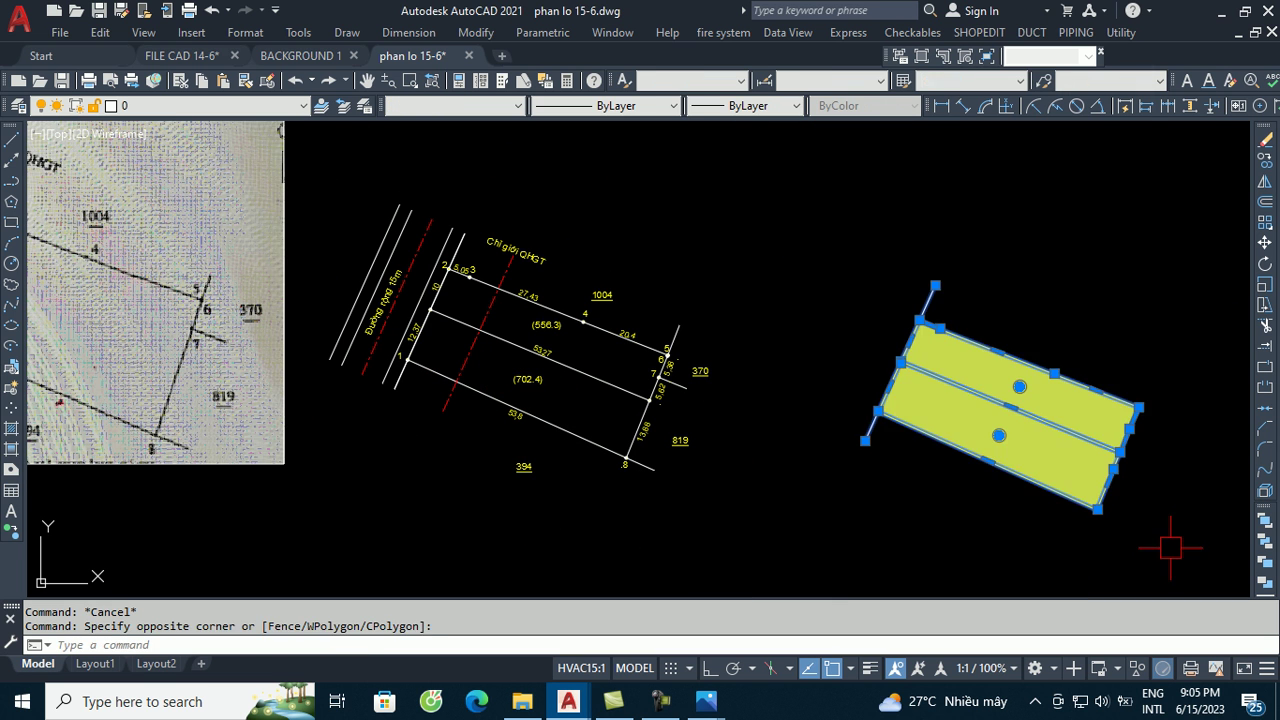
type("e")
key("Return")
- Erase the scanned reference image
scroll(737, 365, "down", 2)
scroll(737, 365, "down", 2)
left_click(482, 450)
left_click(327, 291)
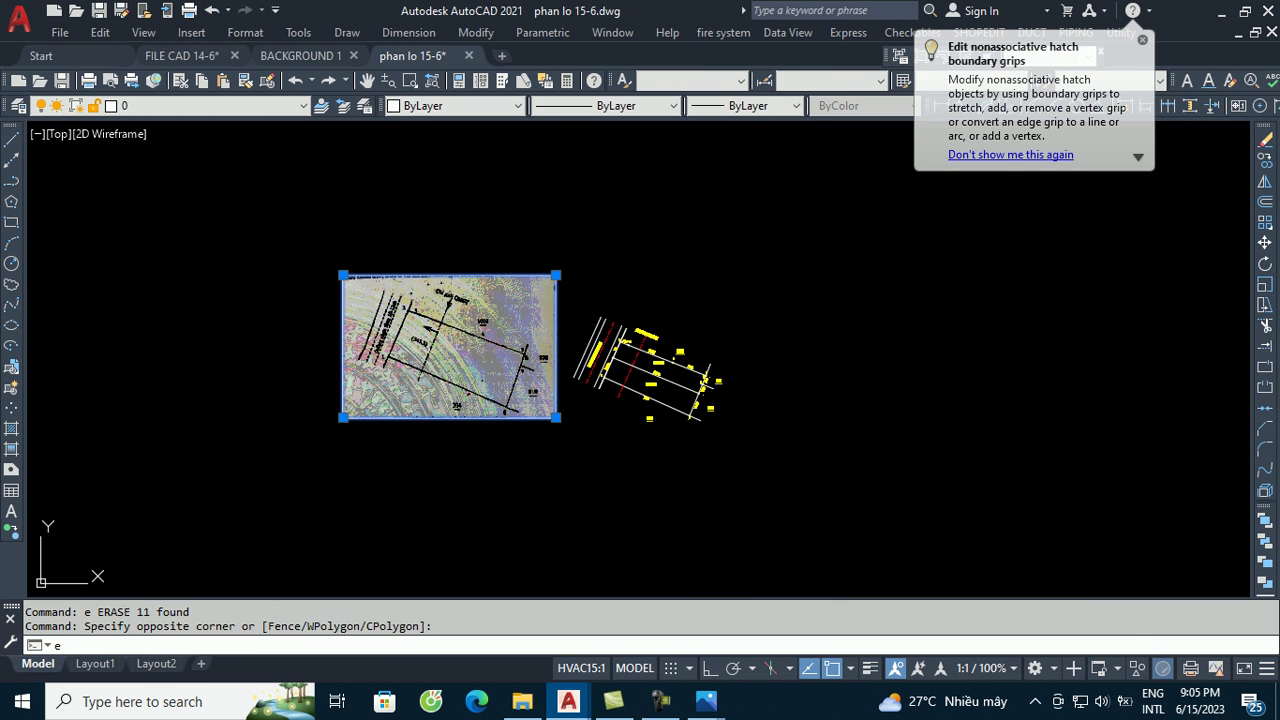
type("e")
key("Return")
- Start a rectangle for the frame with REC, placing its first corner
scroll(702, 367, "up", 2)
type("rec")
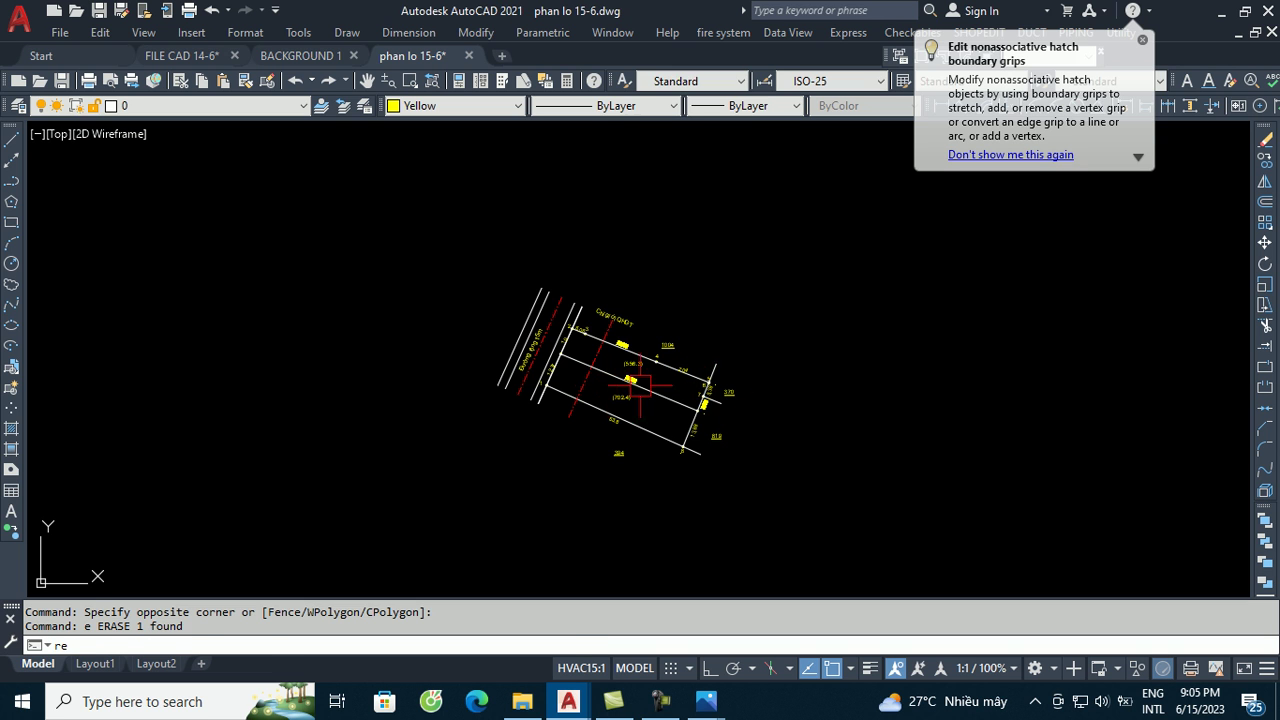
key("Return")
left_click(886, 477)
type("@297,210")
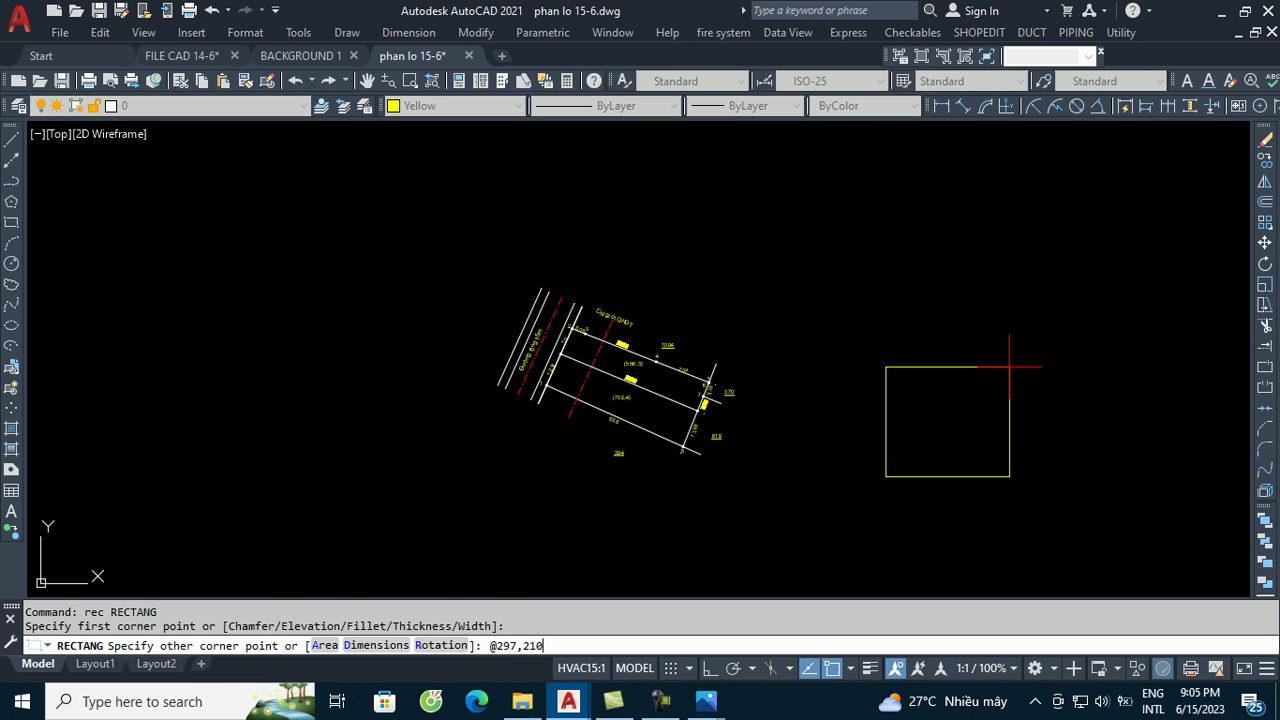
- Finish the 297 by 210 A4 frame rectangle beside the parcel plan
key("Return")
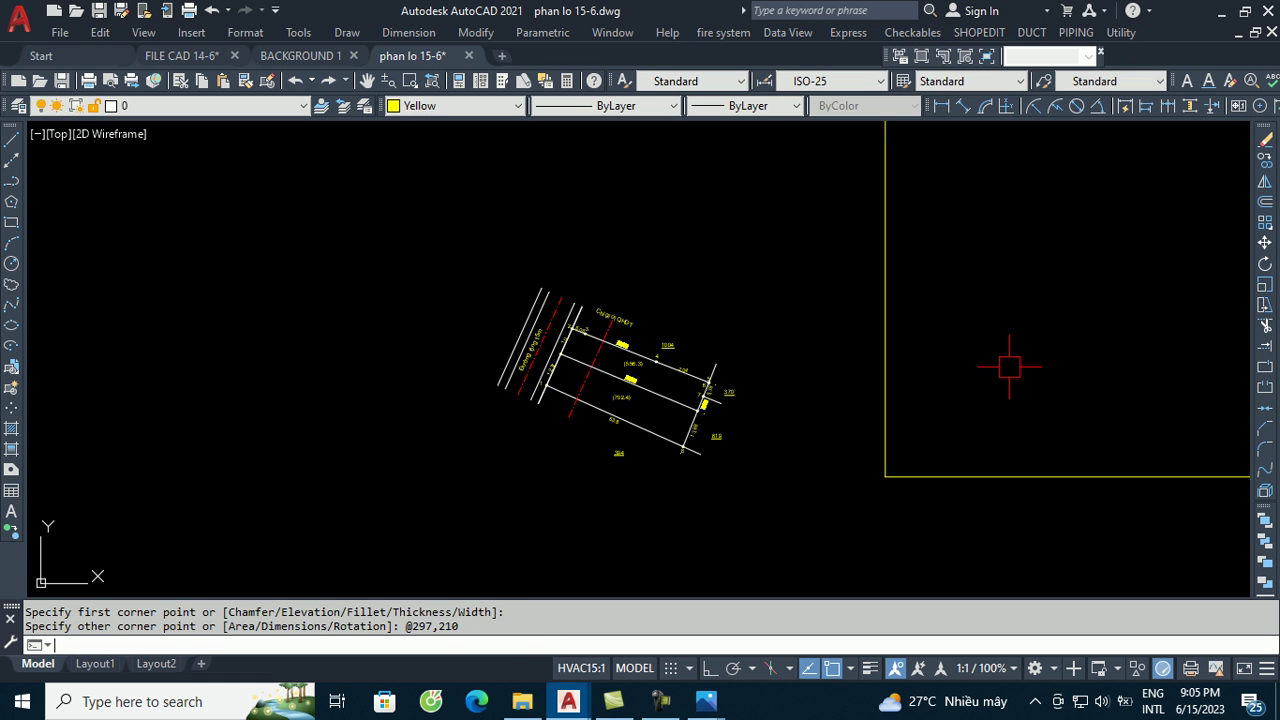
scroll(606, 374, "down", 2)
scroll(900, 314, "up", 1)
scroll(762, 307, "up", 1)
scroll(726, 331, "down", 2)
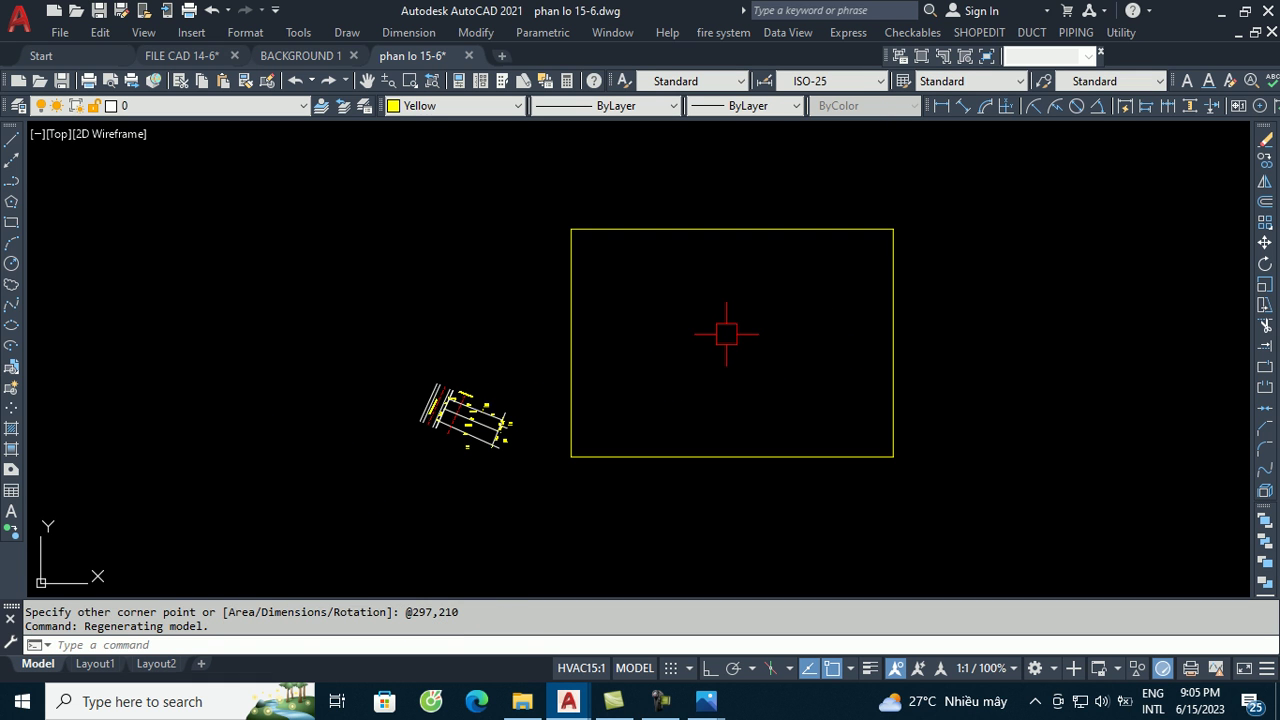
- Start the SC scale command and select the new rectangle
type("sc")
key("Return")
left_click(790, 398)
left_click(608, 480)
- Scale the rectangle to half size about its lower-left corner
key("Return")
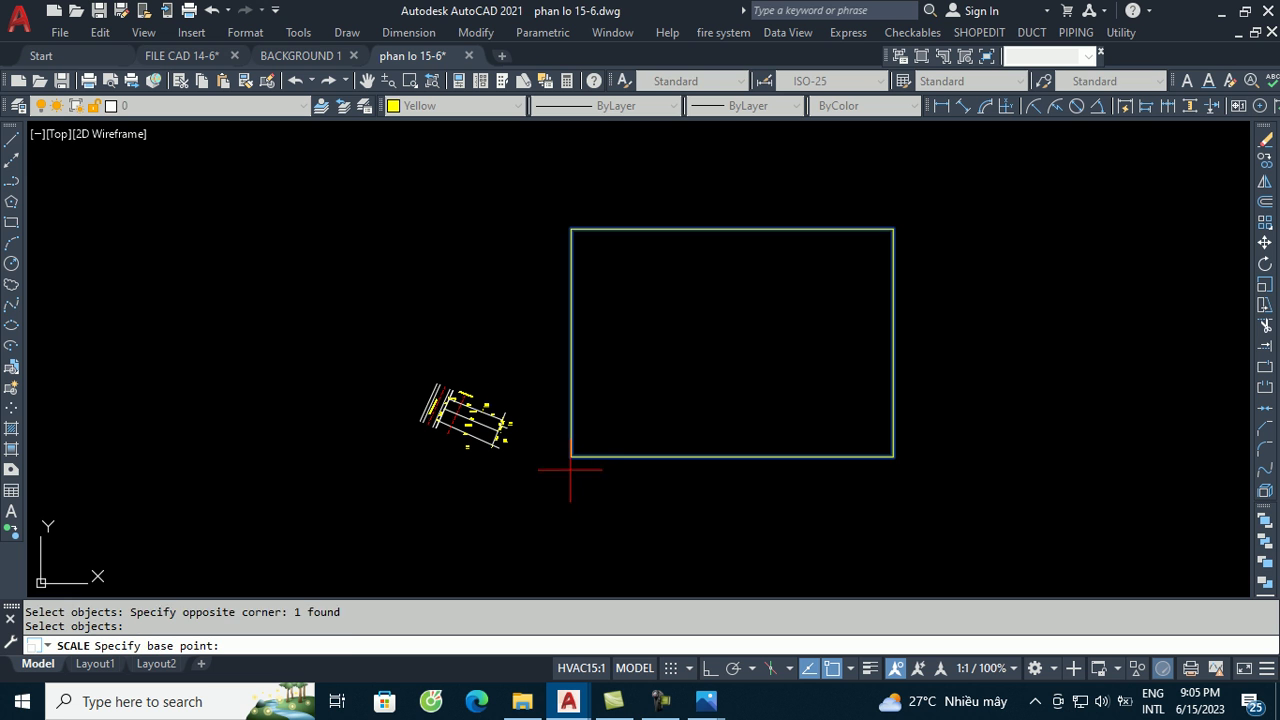
left_click(571, 456)
type(".5")
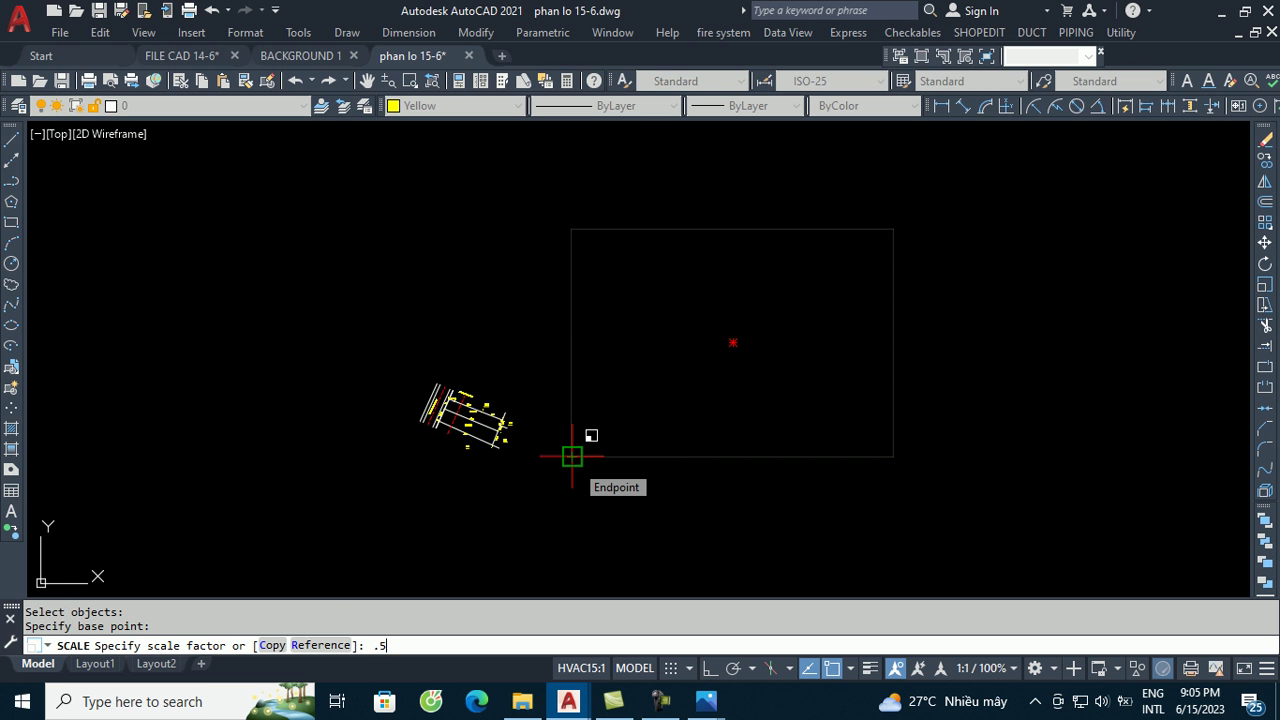
key("Return")
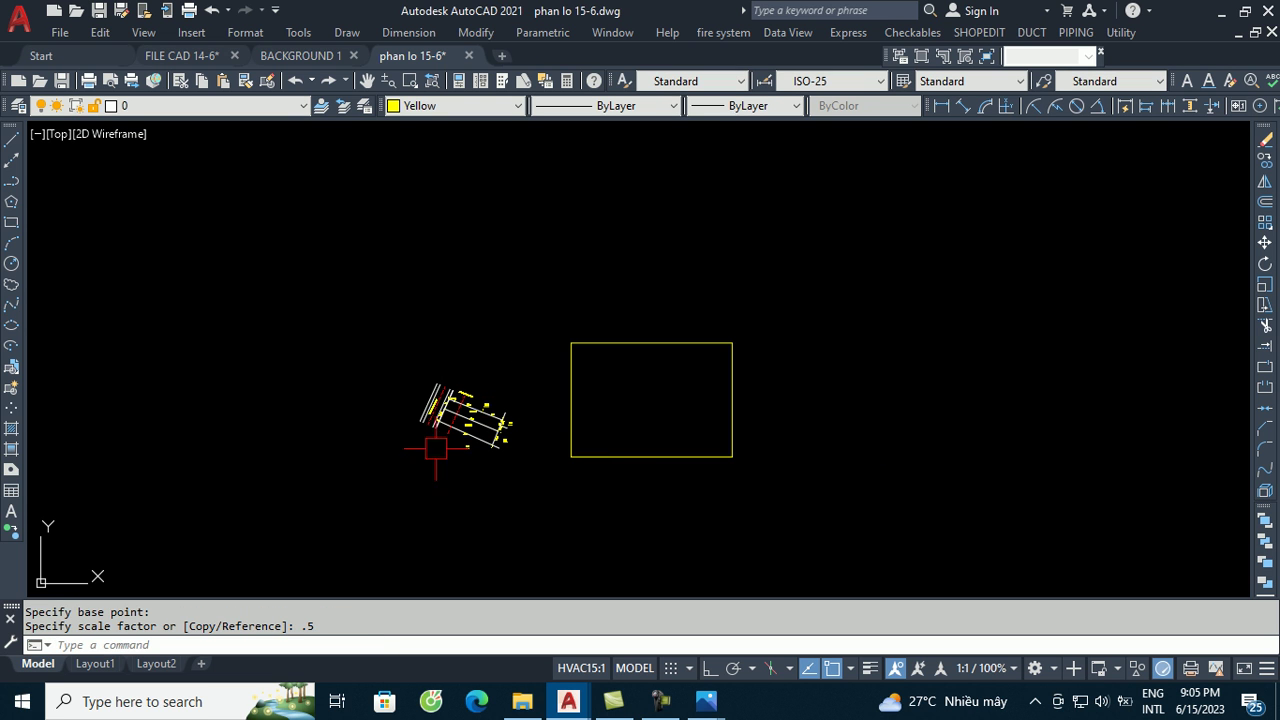
scroll(580, 425, "up", 1)
- Move the half-size frame over the parcel plan
left_click(694, 423)
left_click(628, 514)
type("m")
key("Return")
left_click(652, 459)
left_click(372, 480)
- Scale the frame by 0.7 about a base point inside the plan
scroll(300, 470, "up", 1)
type("sc")
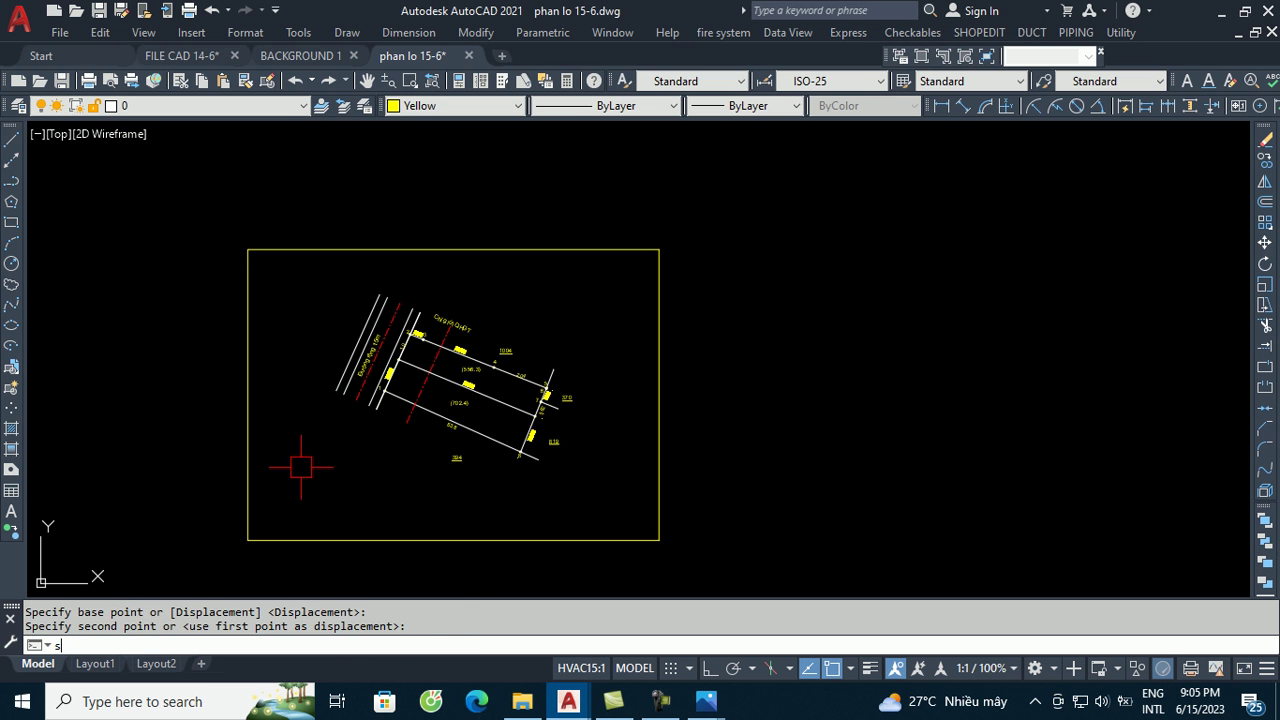
key("Return")
left_click(310, 461)
left_click(217, 521)
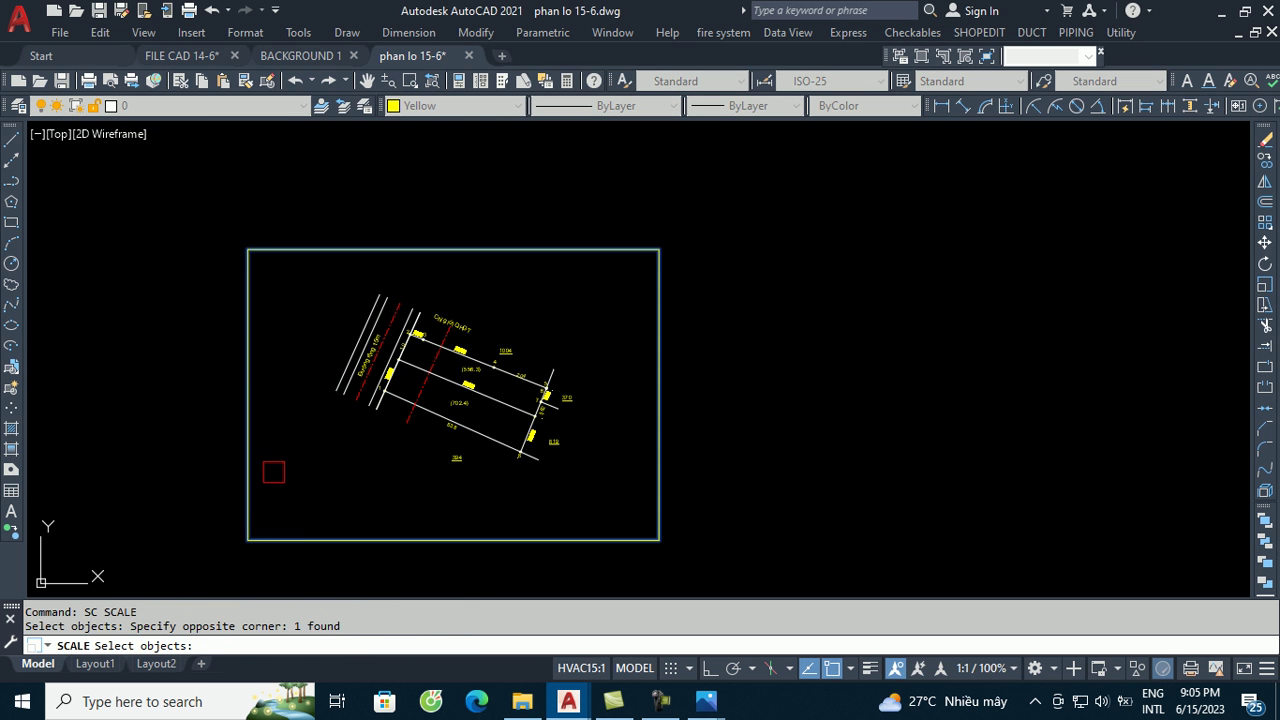
key("Return")
left_click(425, 382)
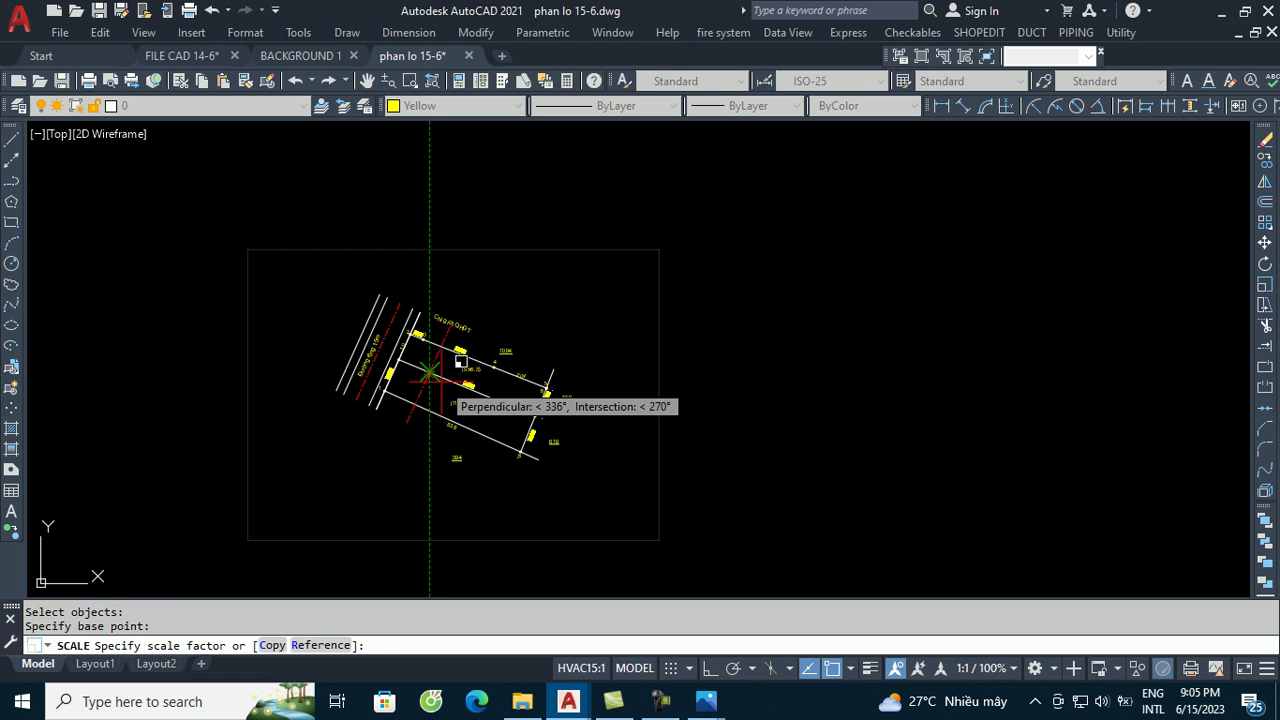
type(".7")
key("Return")
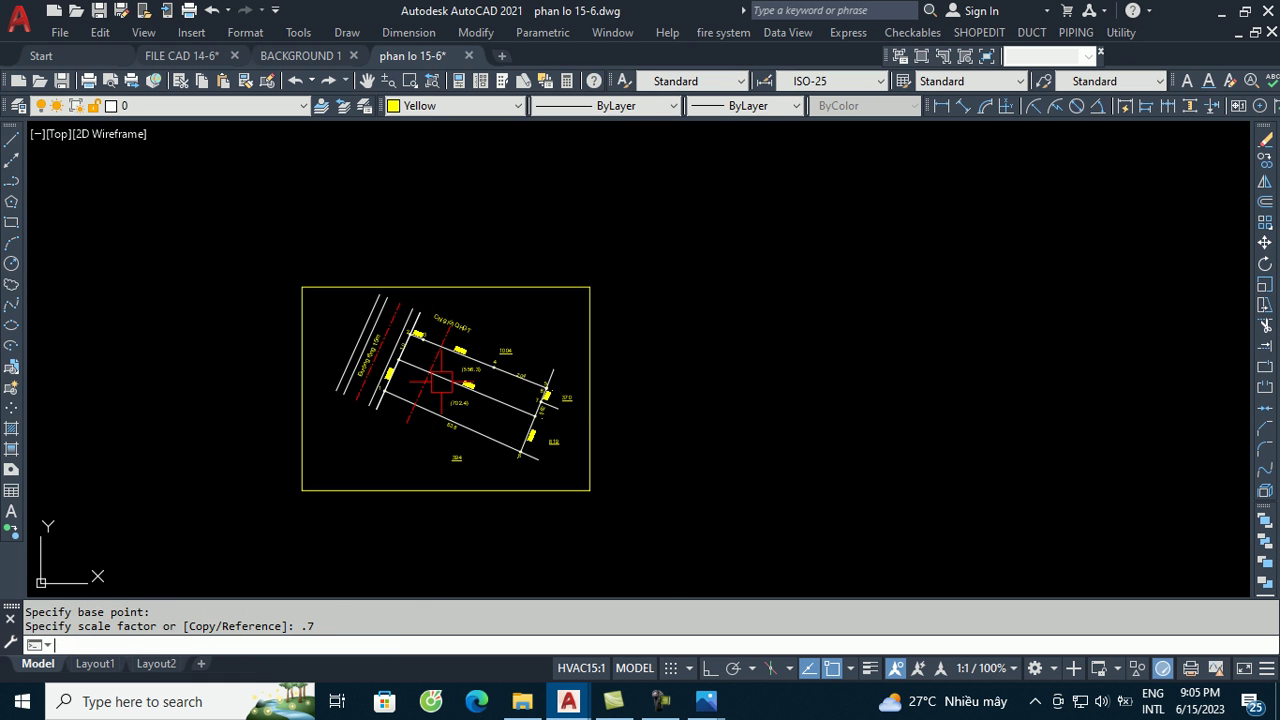
- Reposition the frame so the whole plan sits centred inside it
scroll(455, 289, "up", 2)
middle_click_drag(627, 350, 677, 229)
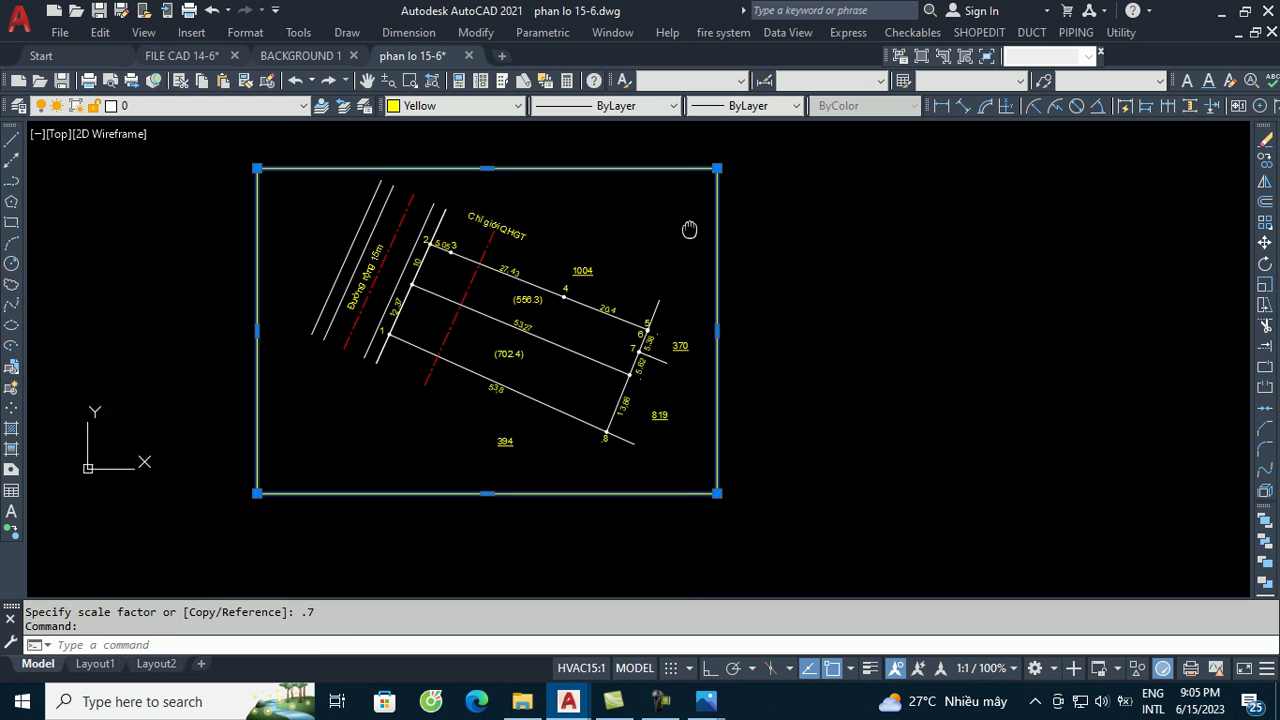
type("m")
key("Return")
left_click(874, 293)
key("Escape")
left_click(737, 190)
left_click(690, 255)
key("Escape")
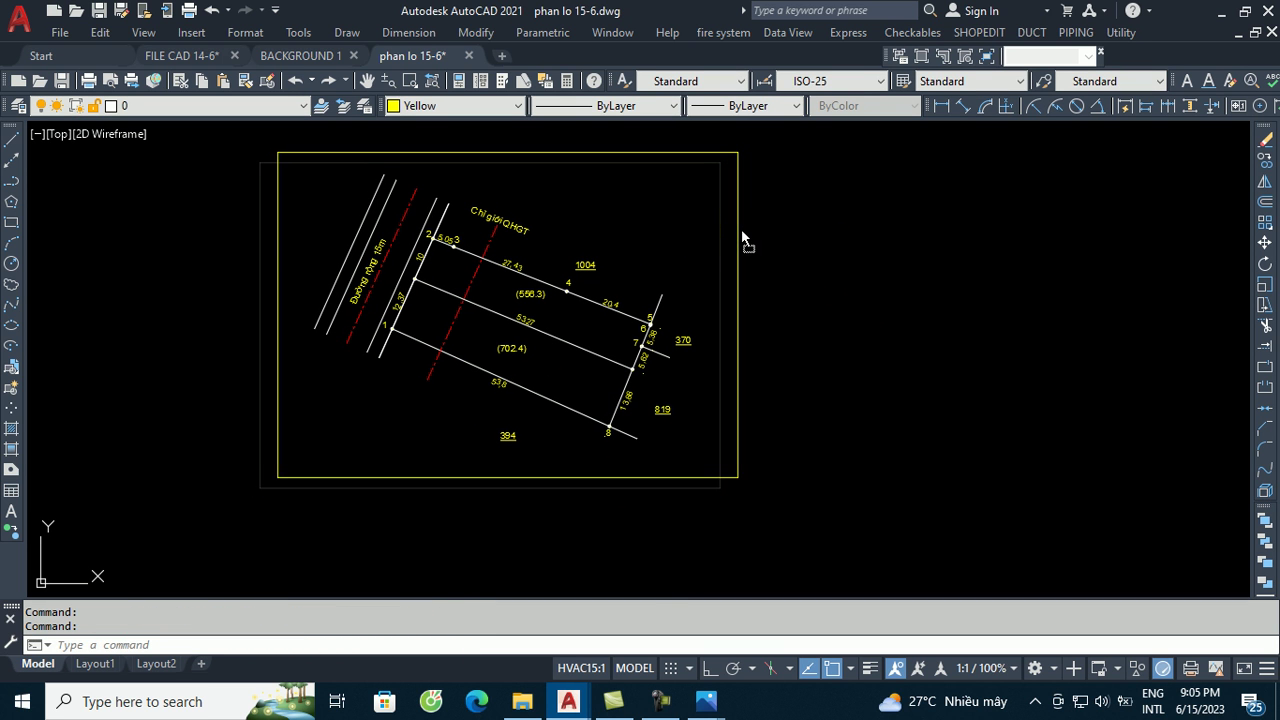
left_click(736, 225)
- Copy the 1004 label to just below the frame's top edge
type("co")
key("Return")
scroll(548, 240, "up", 2)
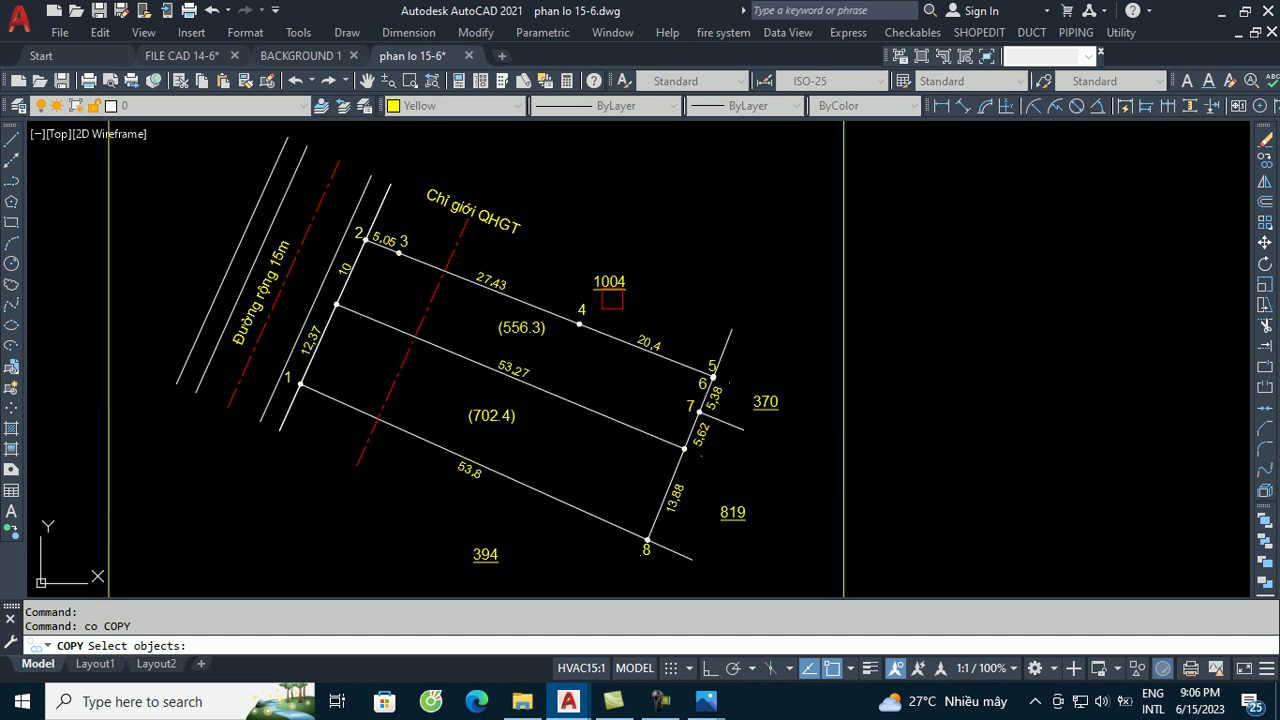
left_click(603, 290)
key("Return")
left_click(592, 282)
scroll(592, 282, "down", 2)
scroll(520, 214, "up", 4)
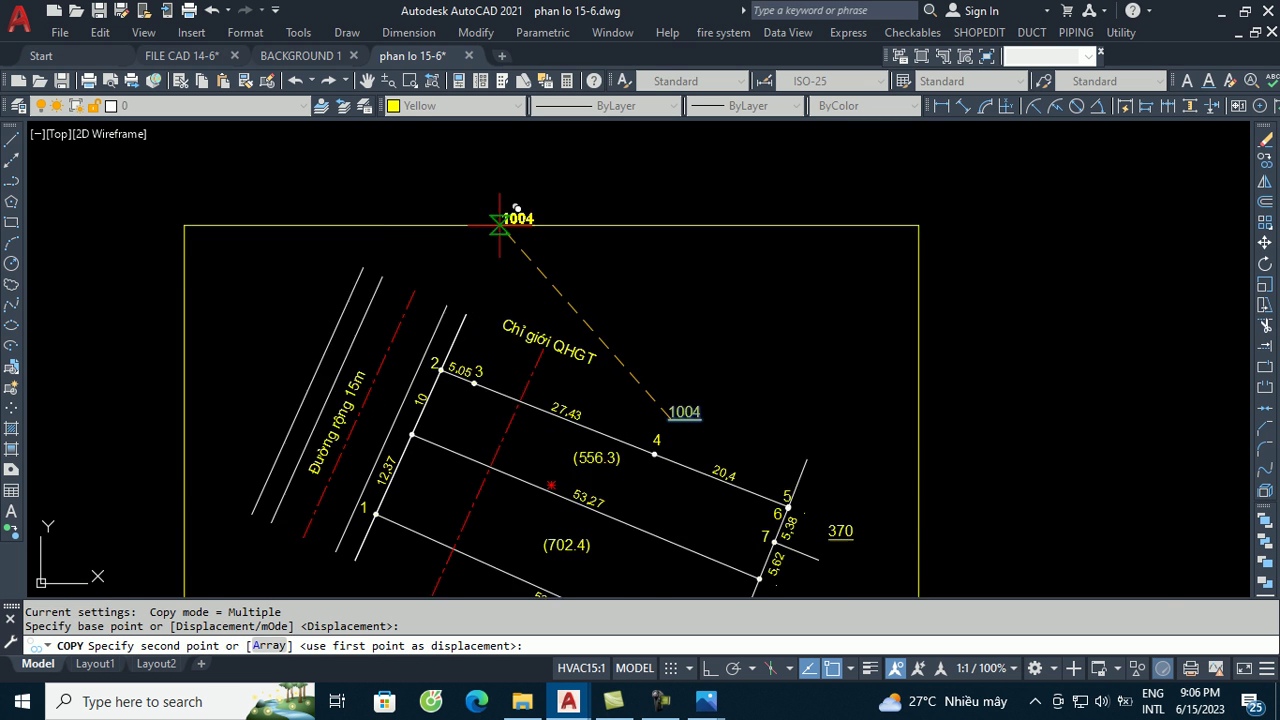
left_click(490, 263)
key("Escape")
- Retype the copied label as the title 'SƠ ĐỒ PHÂN LÔ DỰ KIẾN' and widen it to one line
double_click(512, 254)
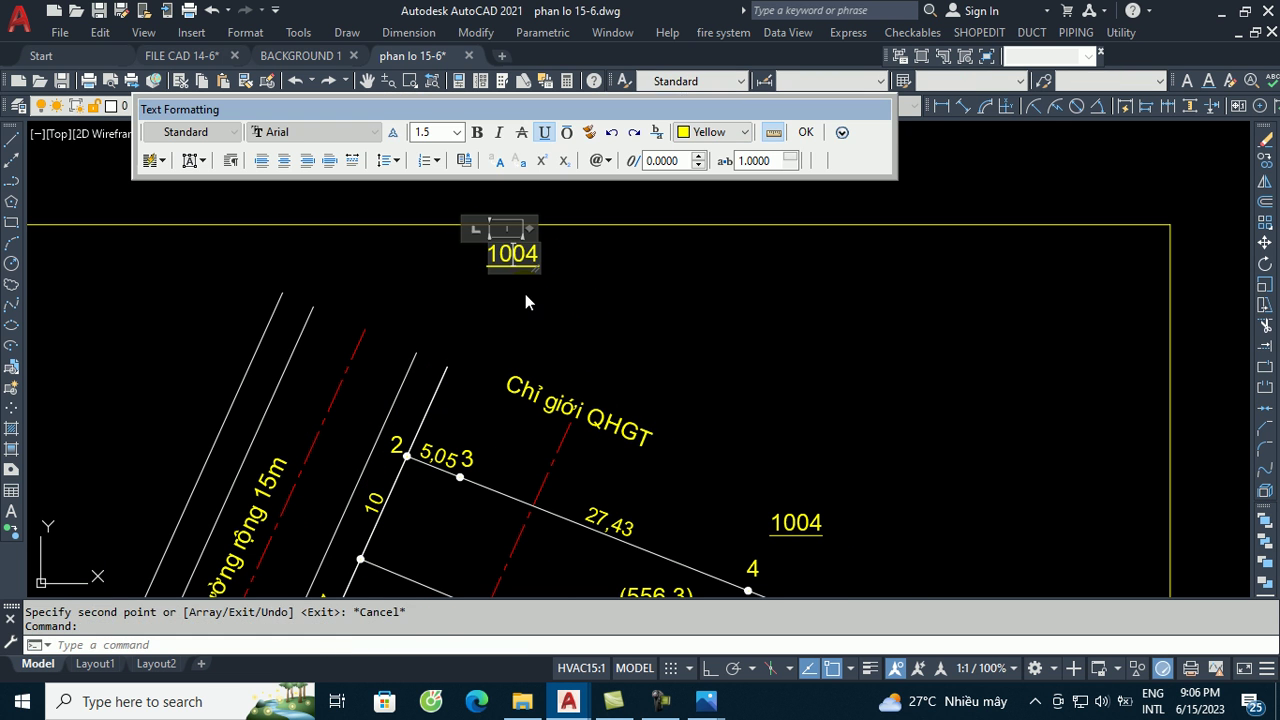
key("ctrl+a")
type("SƠ D")
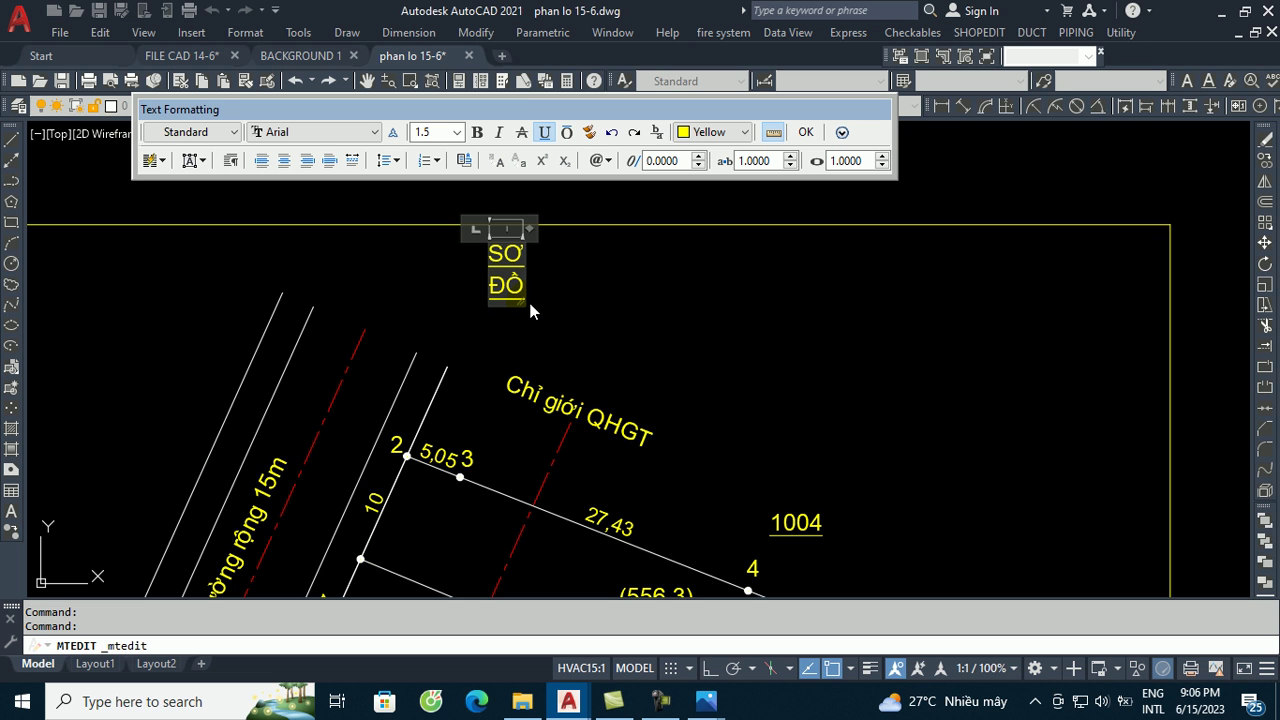
type("ẦN LÔ")
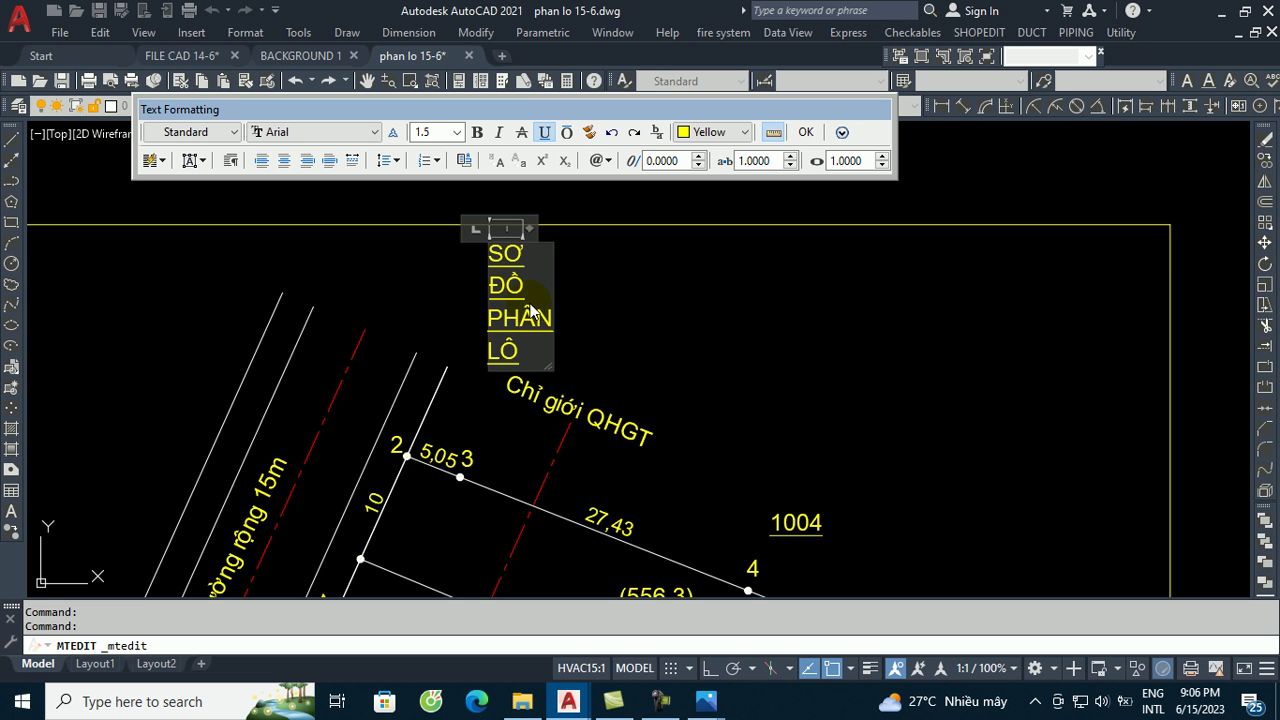
type(" DƯ KIẾN")
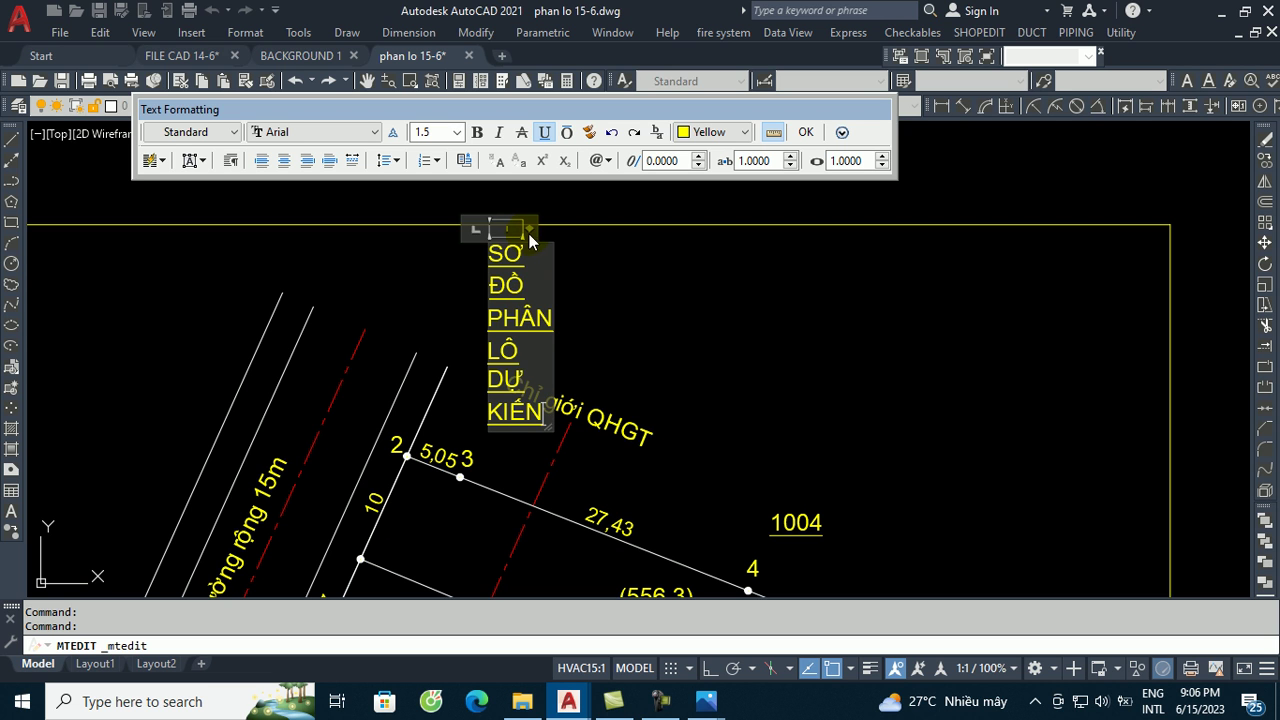
left_click_drag(530, 228, 809, 285)
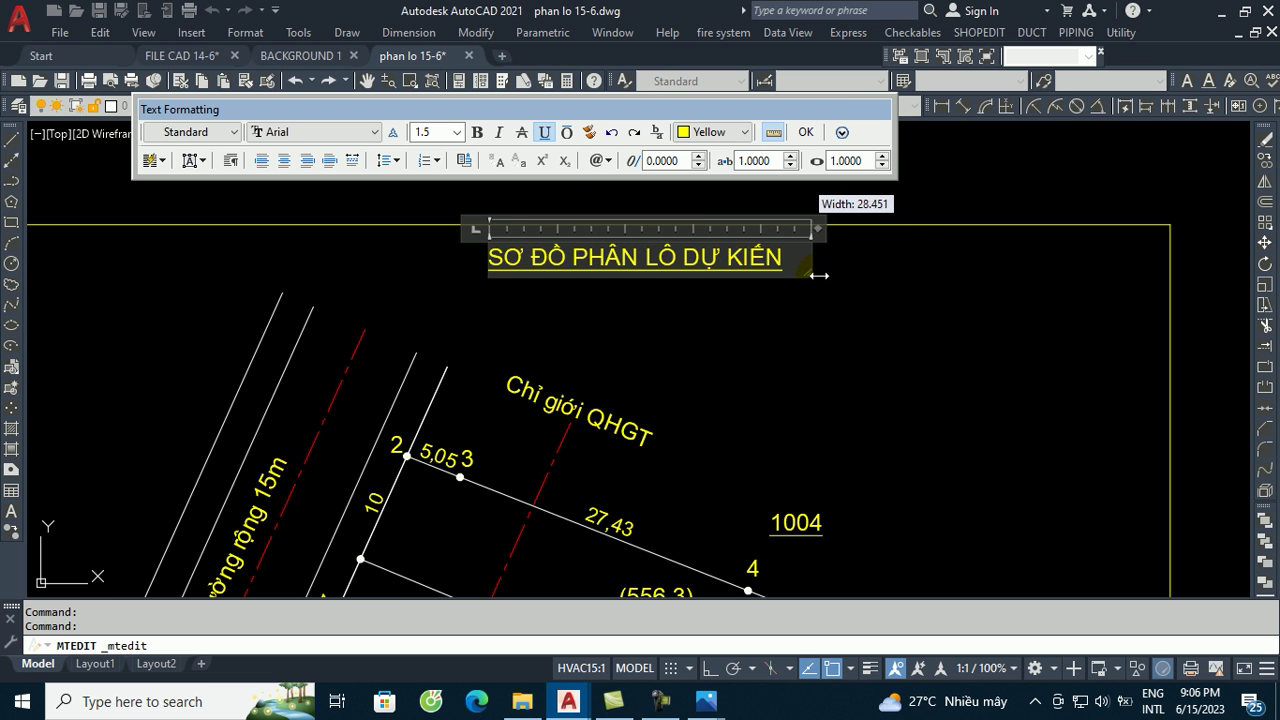
scroll(759, 312, "down", 2)
left_click(804, 335)
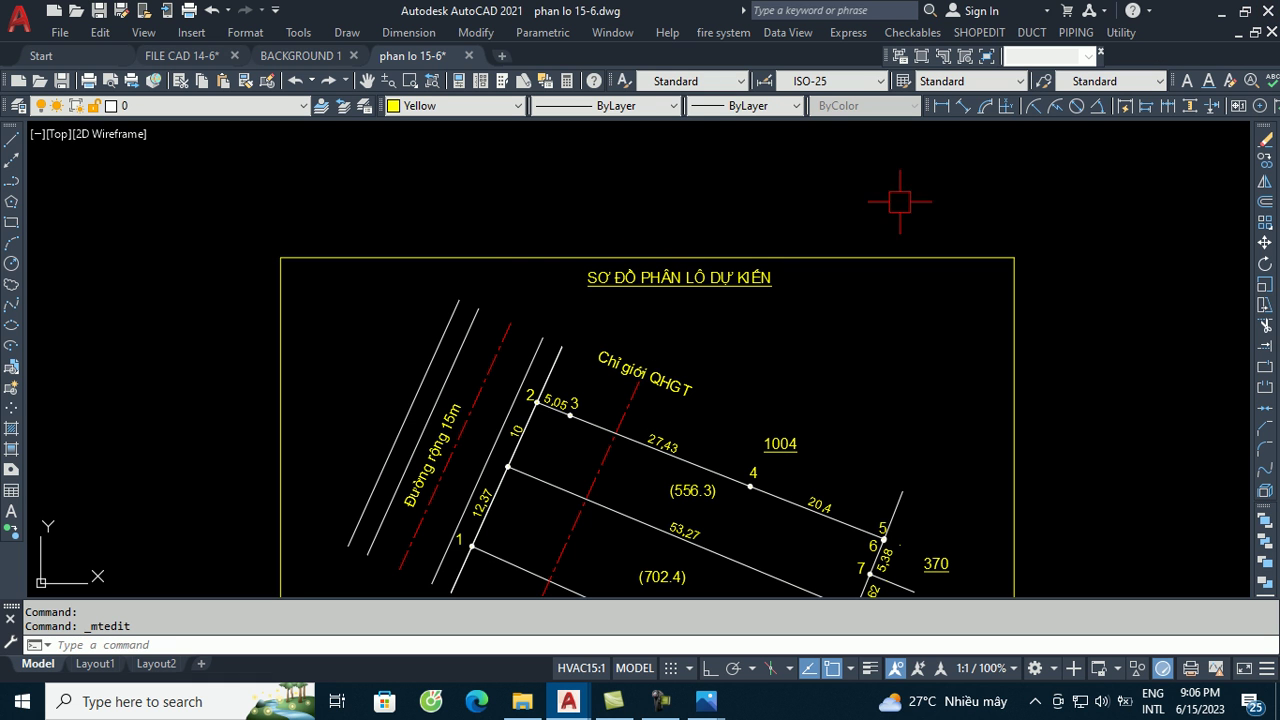
- Centre the framed plan in view and save the drawing
middle_click_drag(674, 313, 730, 100)
scroll(728, 141, "down", 2)
scroll(715, 134, "up", 5)
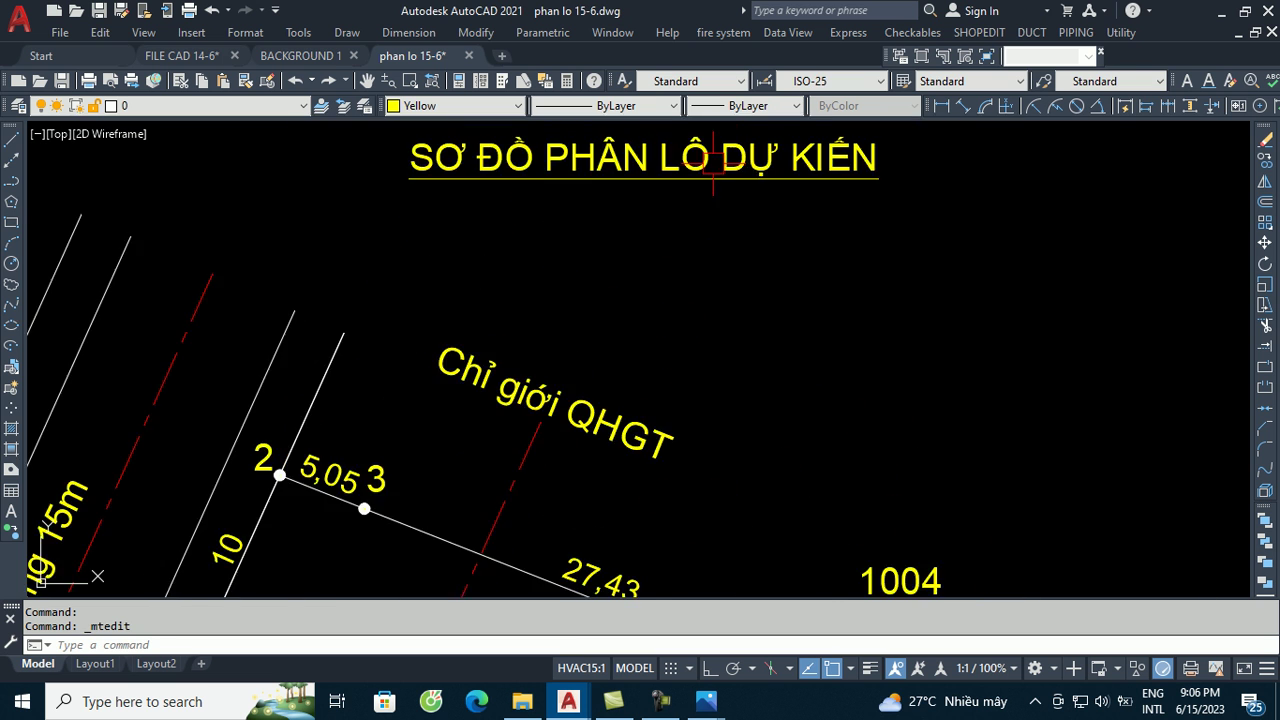
scroll(660, 162, "down", 3)
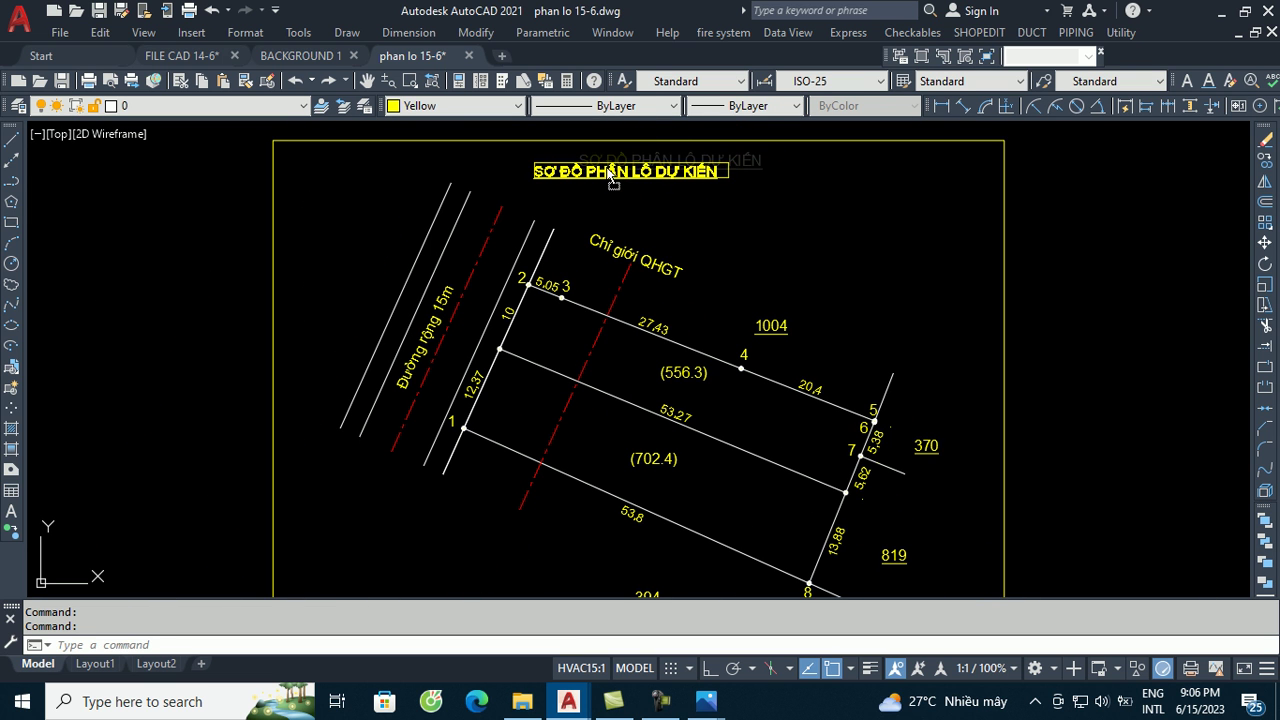
scroll(796, 250, "down", 2)
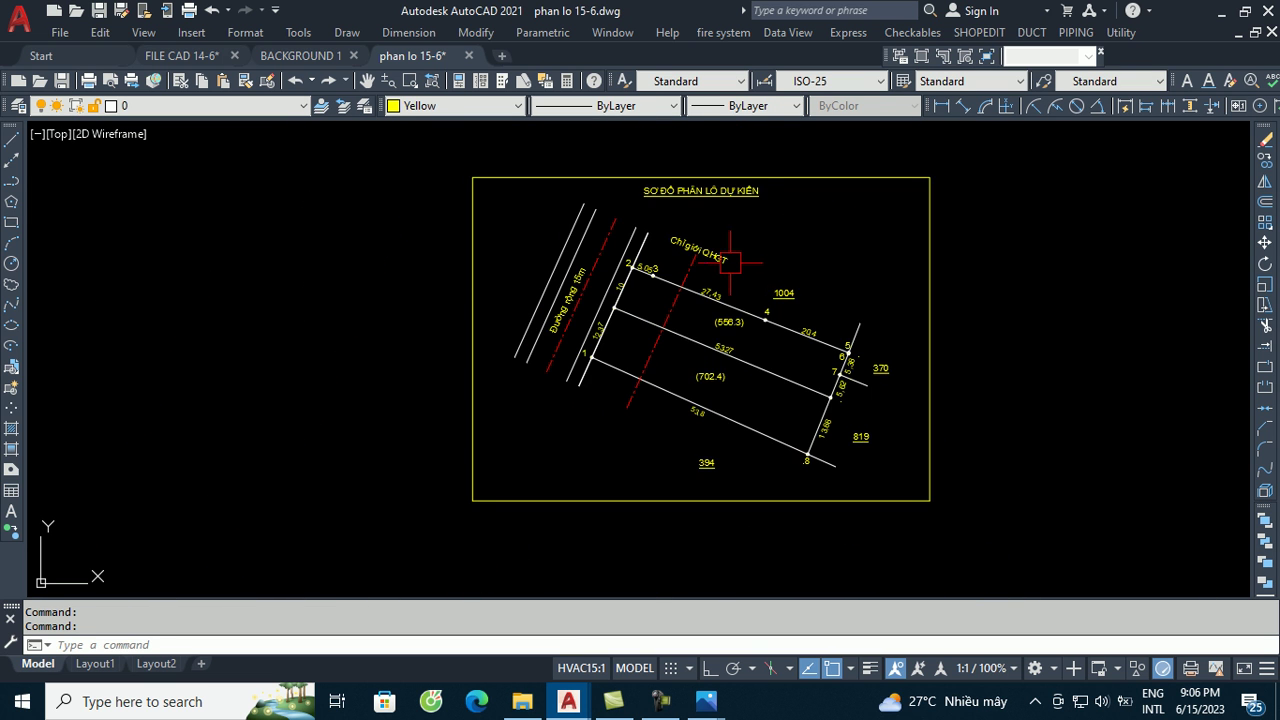
middle_click_drag(727, 260, 662, 279)
key("ctrl+s")
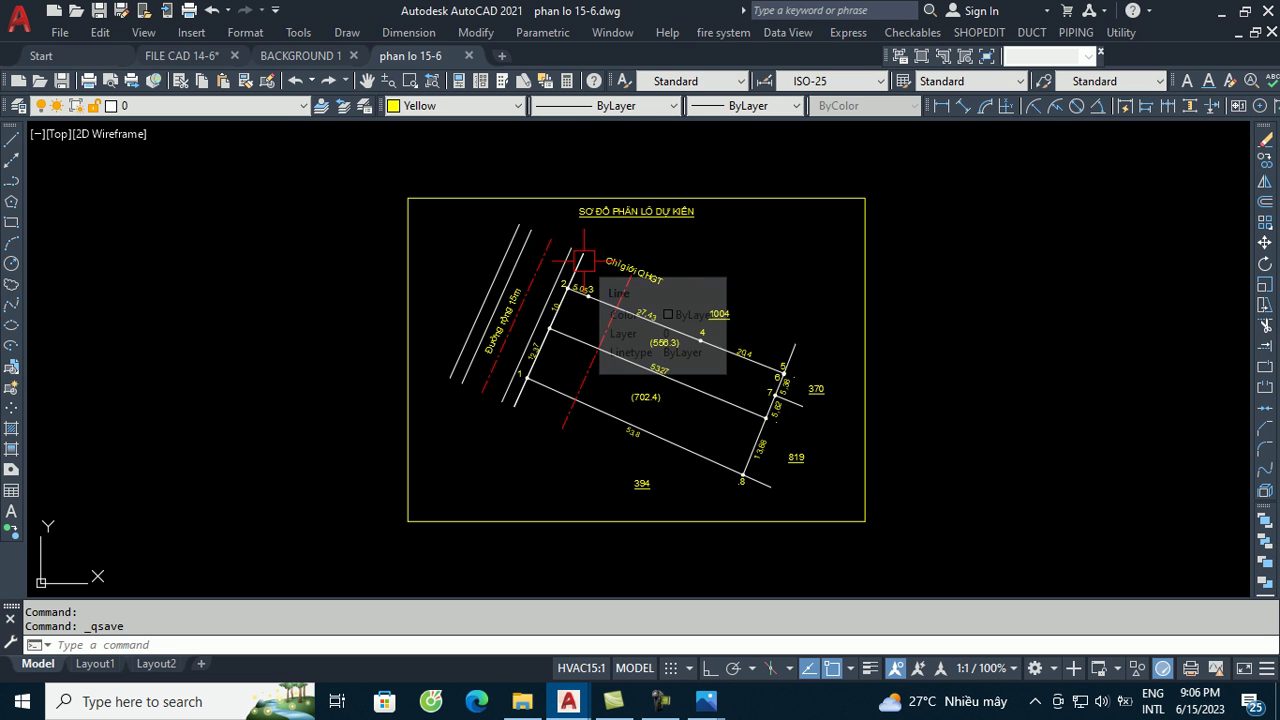
- Plot with DWG To PDF, using a window picked at the A4 frame's corners
key("ctrl+p")
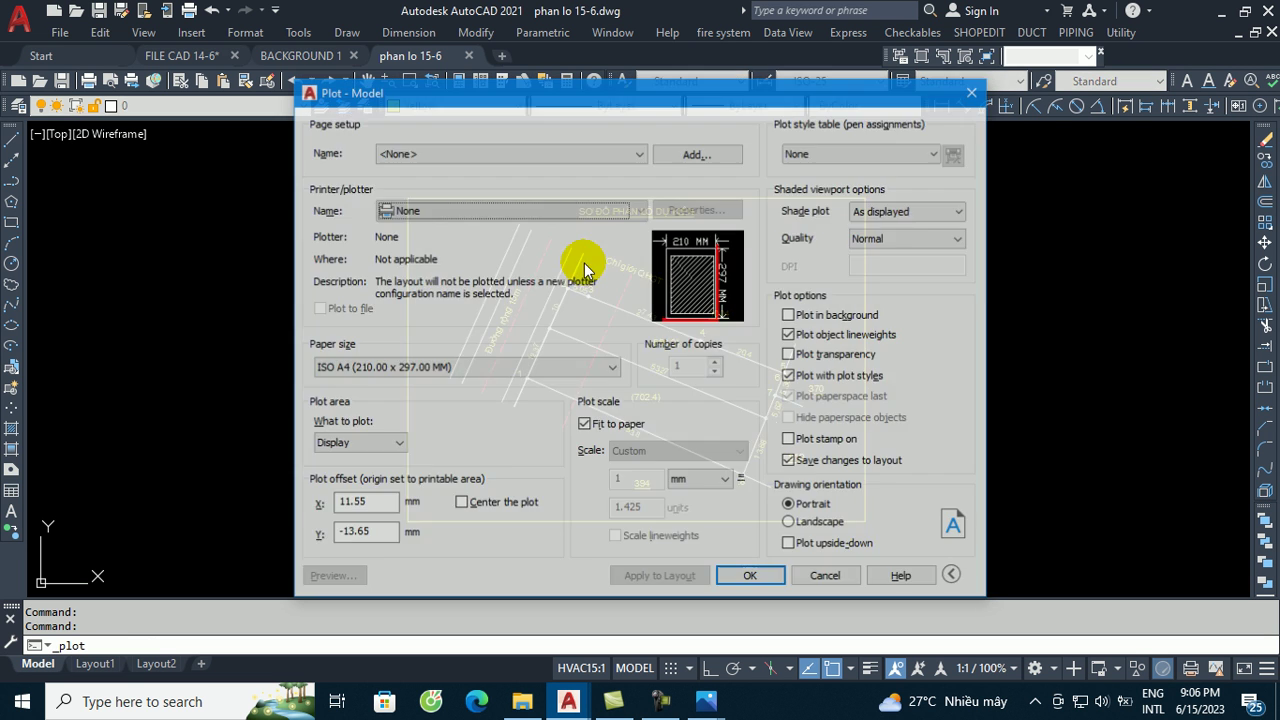
left_click(425, 211)
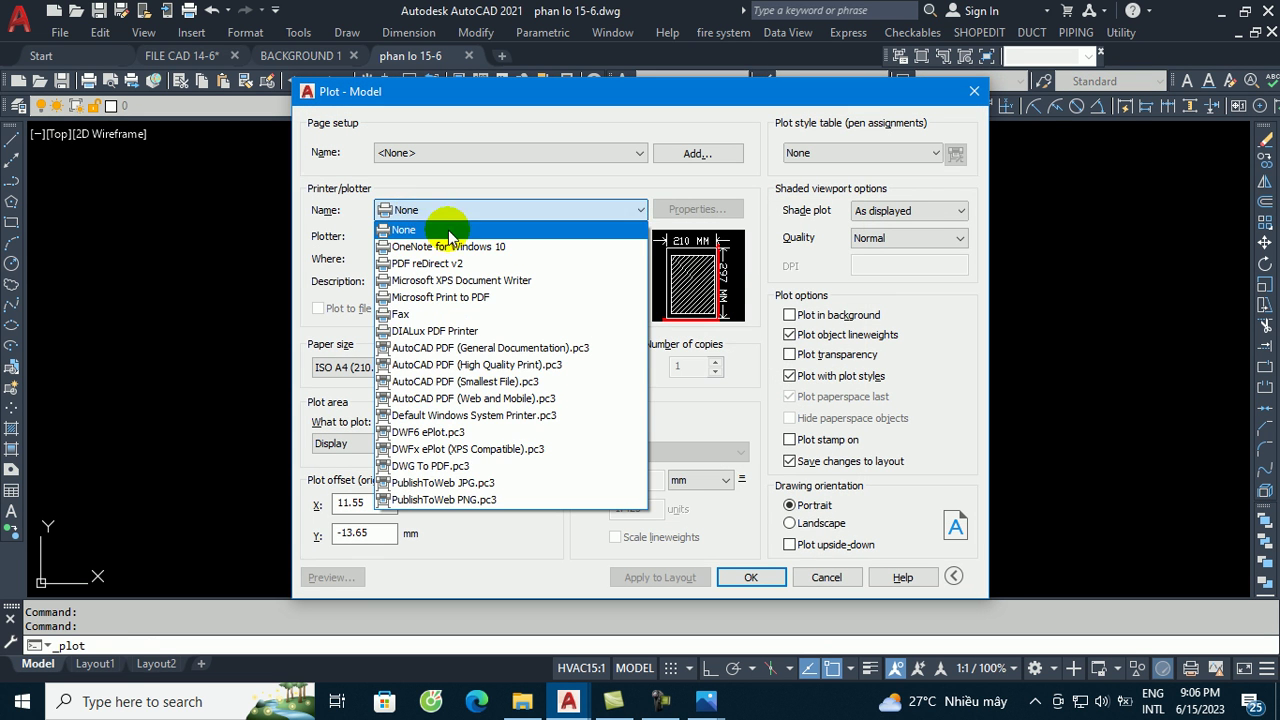
left_click(482, 466)
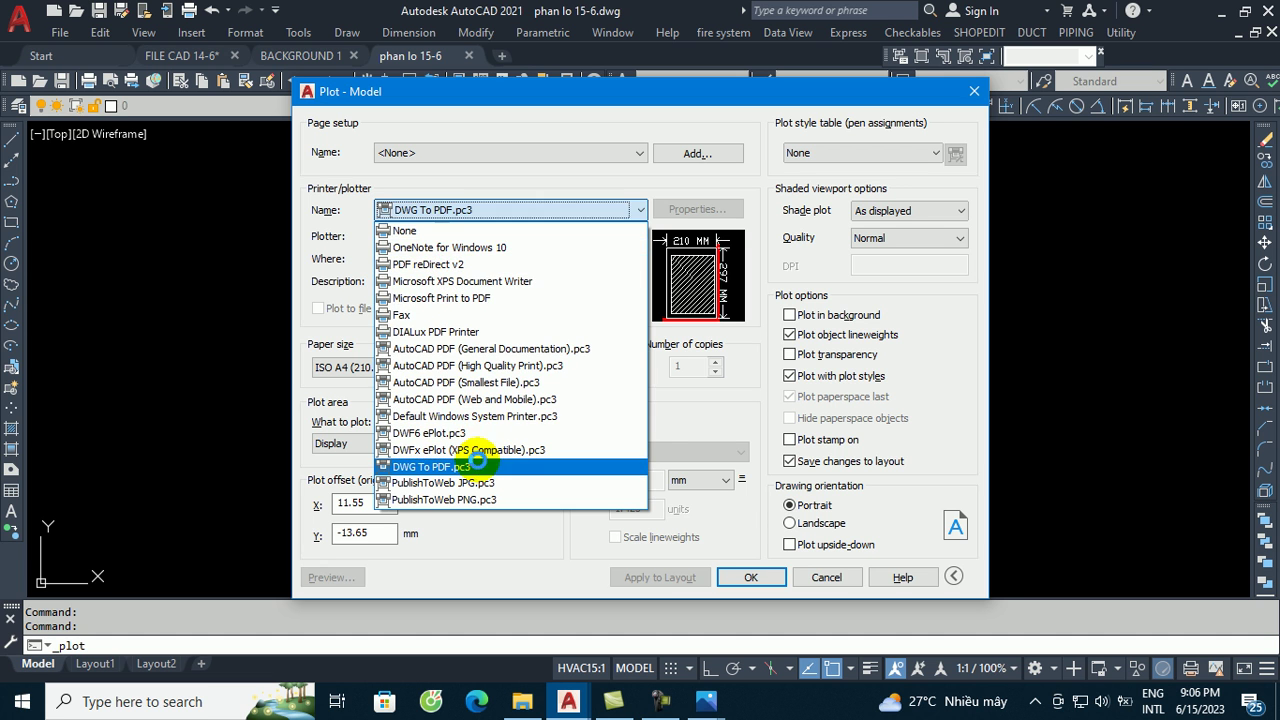
left_click(357, 443)
left_click(355, 500)
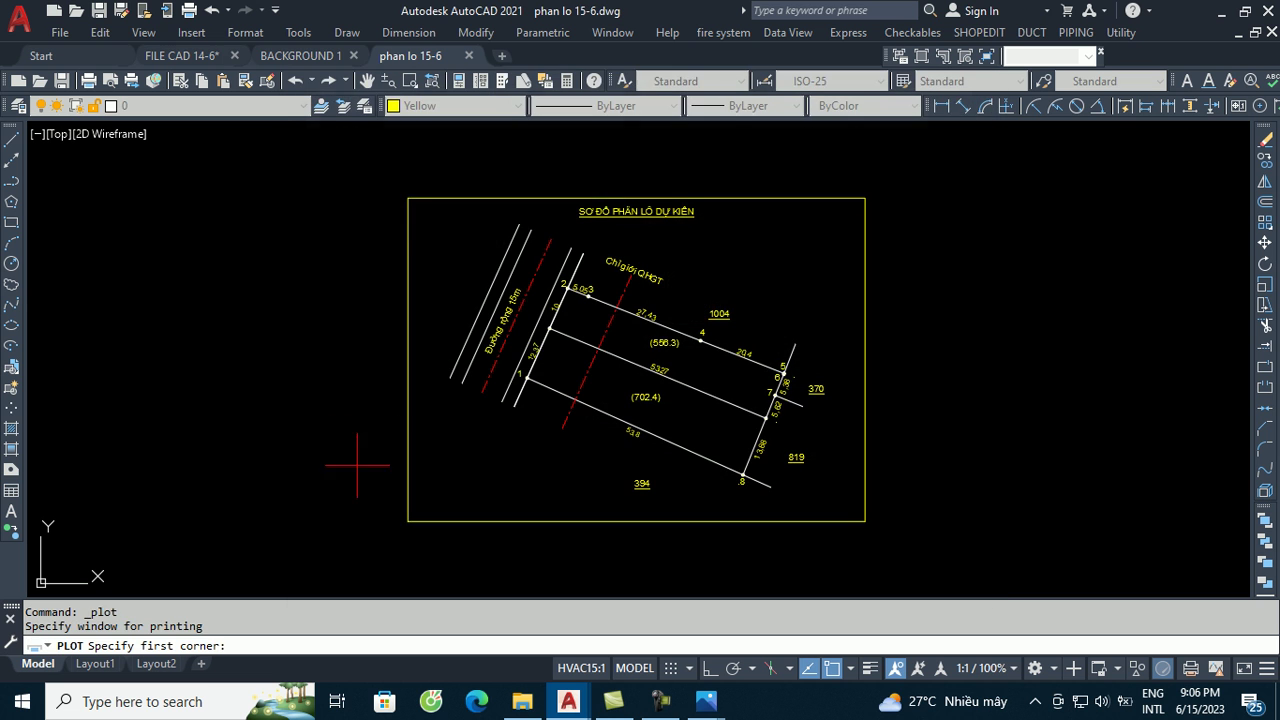
left_click(407, 197)
left_click(861, 520)
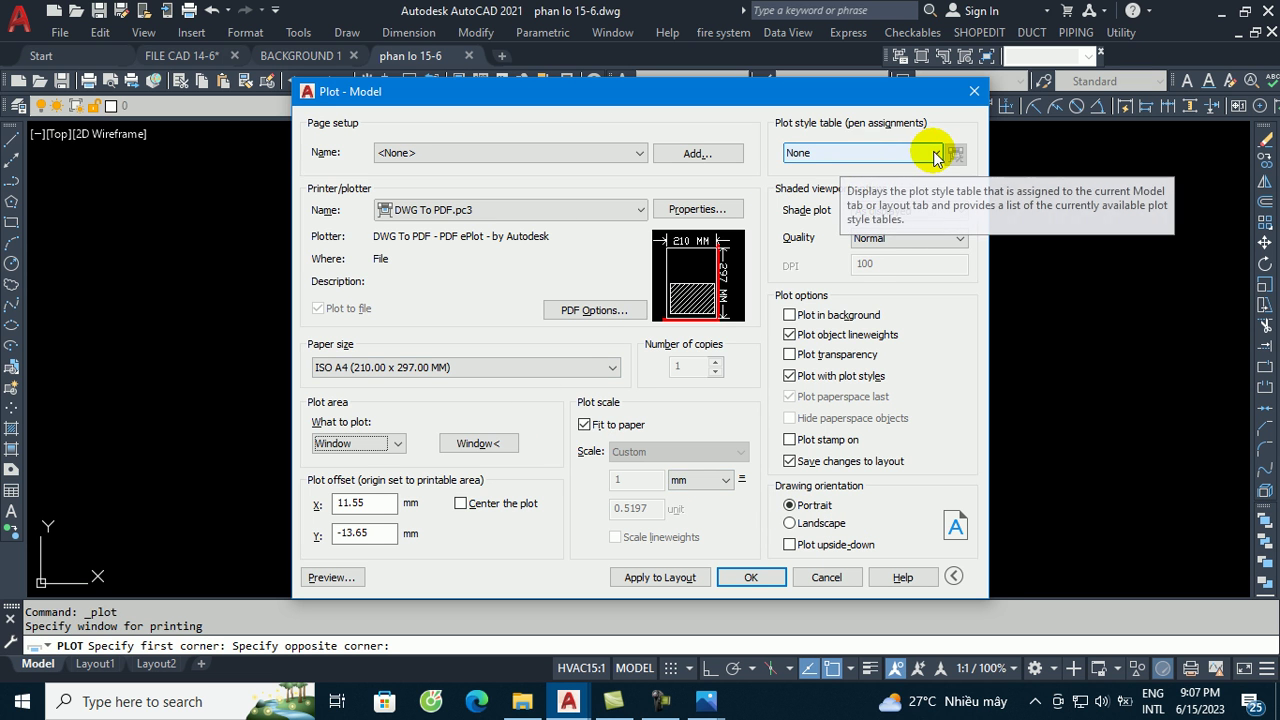
- Apply the monochrome.ctb plot style to all layouts, leaving Color 7 lineweight at 0.4000 mm
left_click(855, 155)
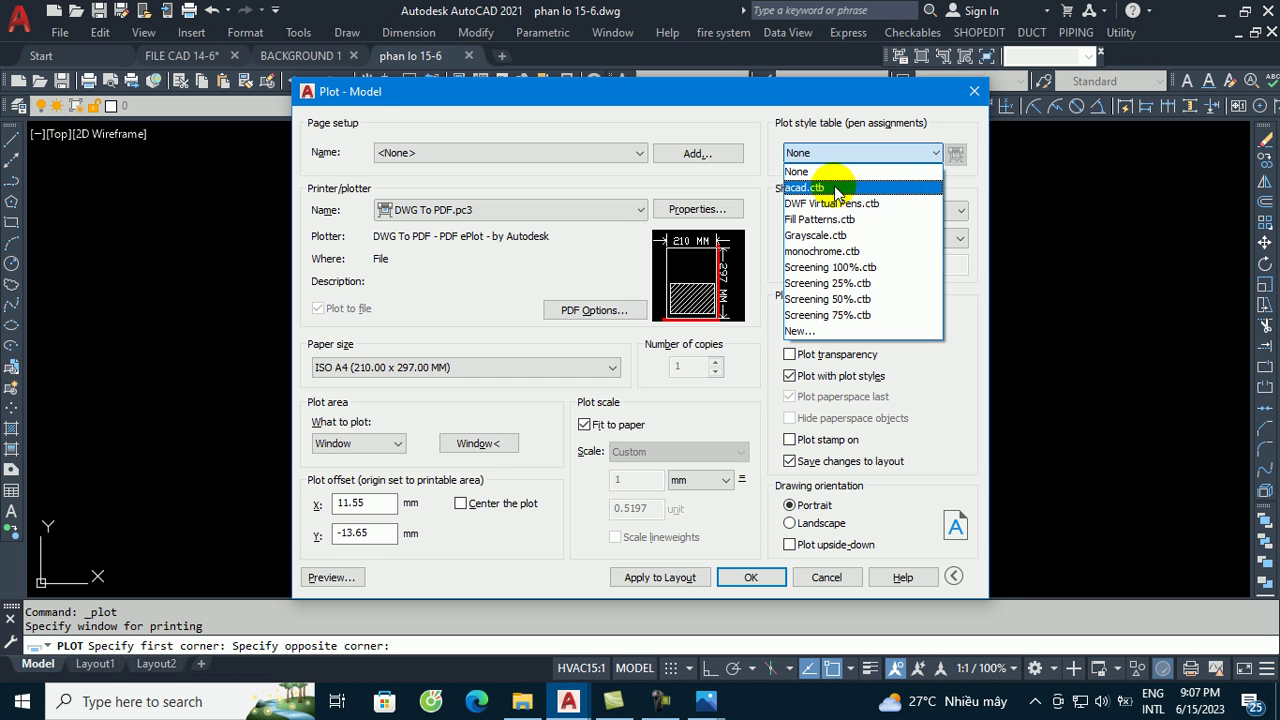
left_click(850, 251)
left_click(653, 389)
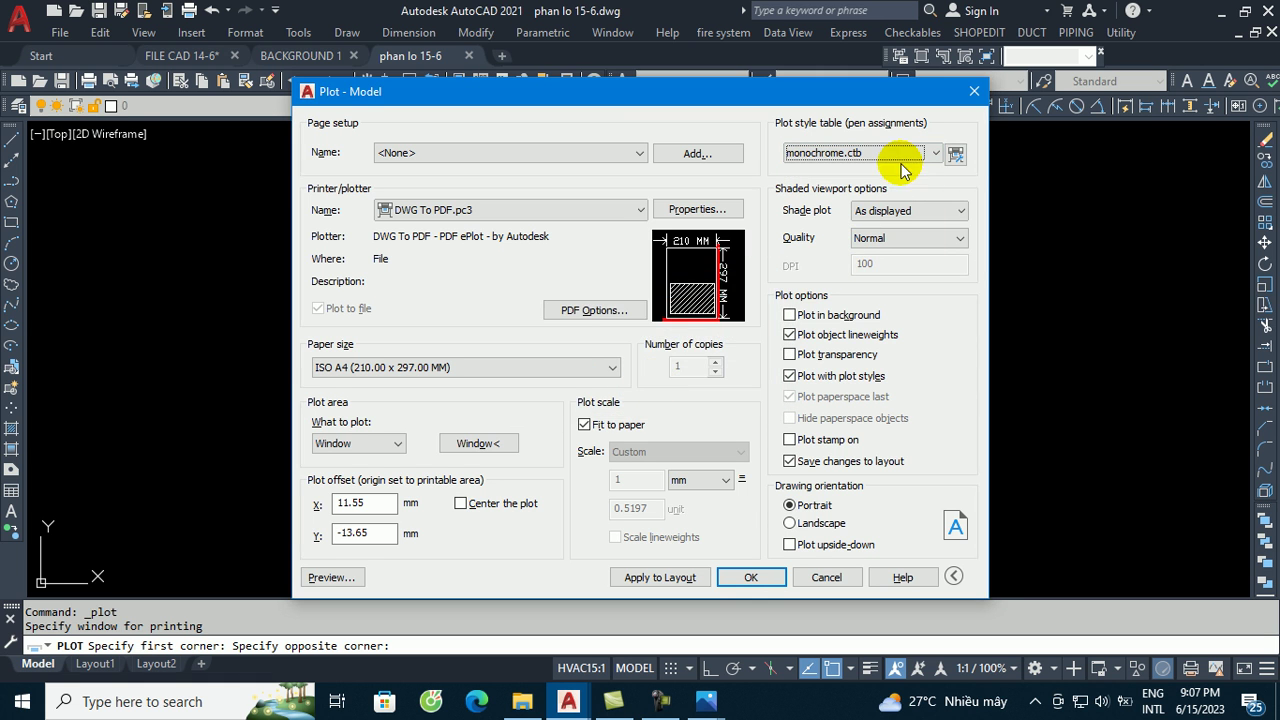
left_click(956, 155)
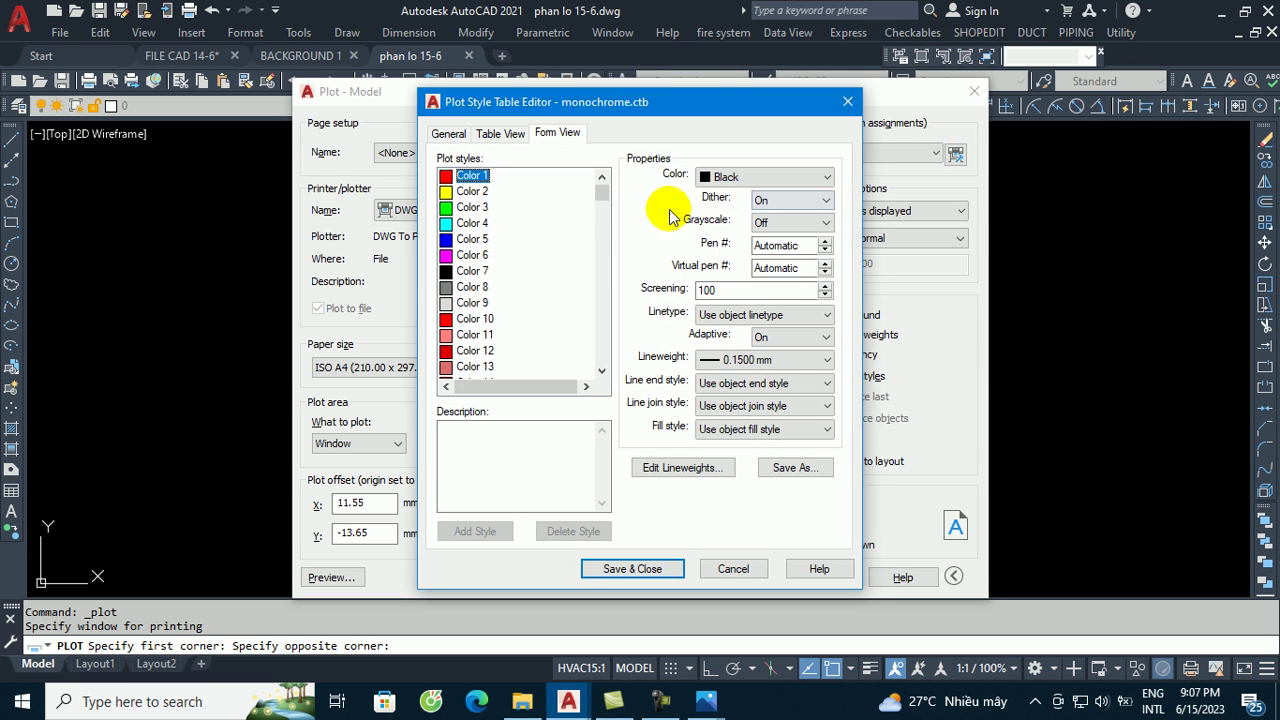
left_click(472, 272)
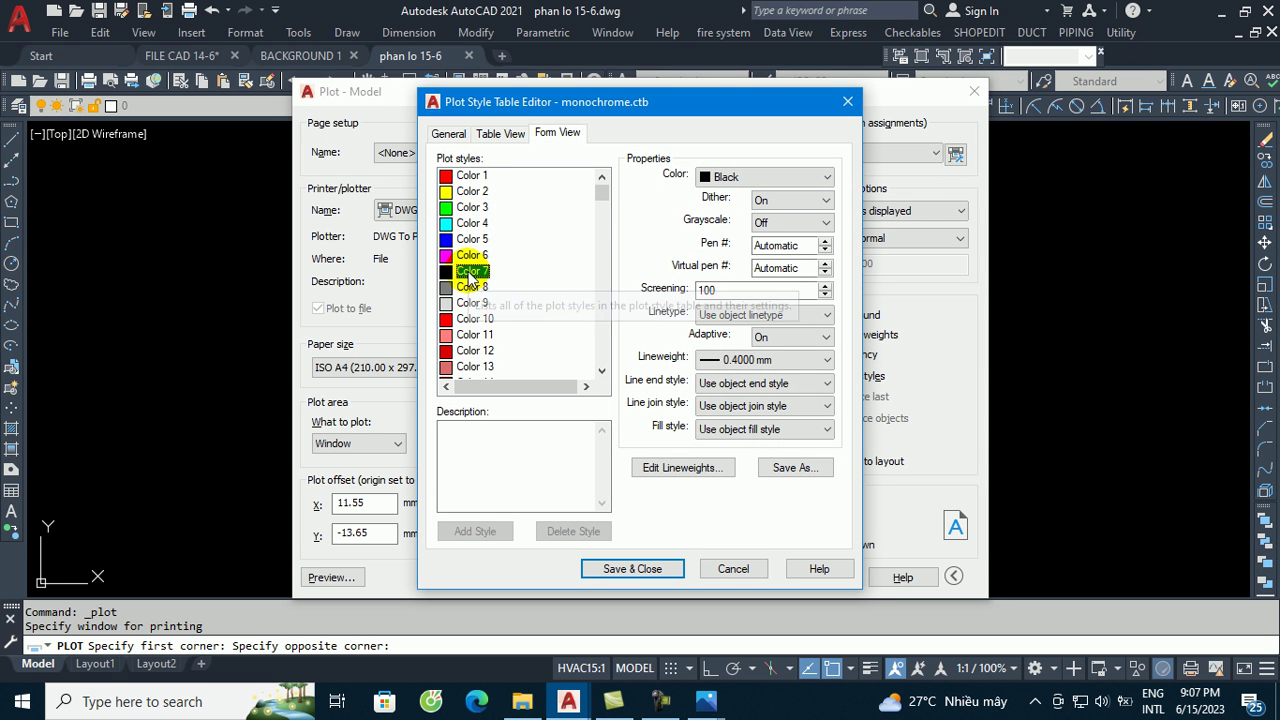
left_click(740, 359)
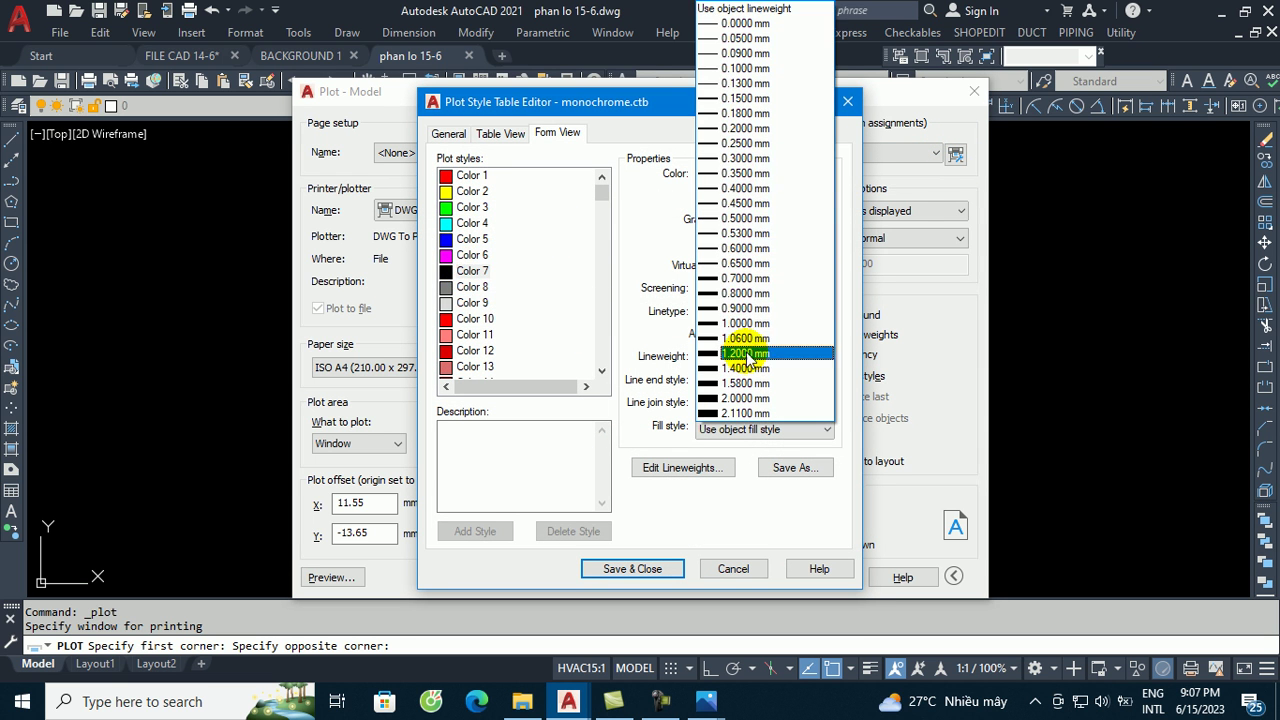
left_click(745, 188)
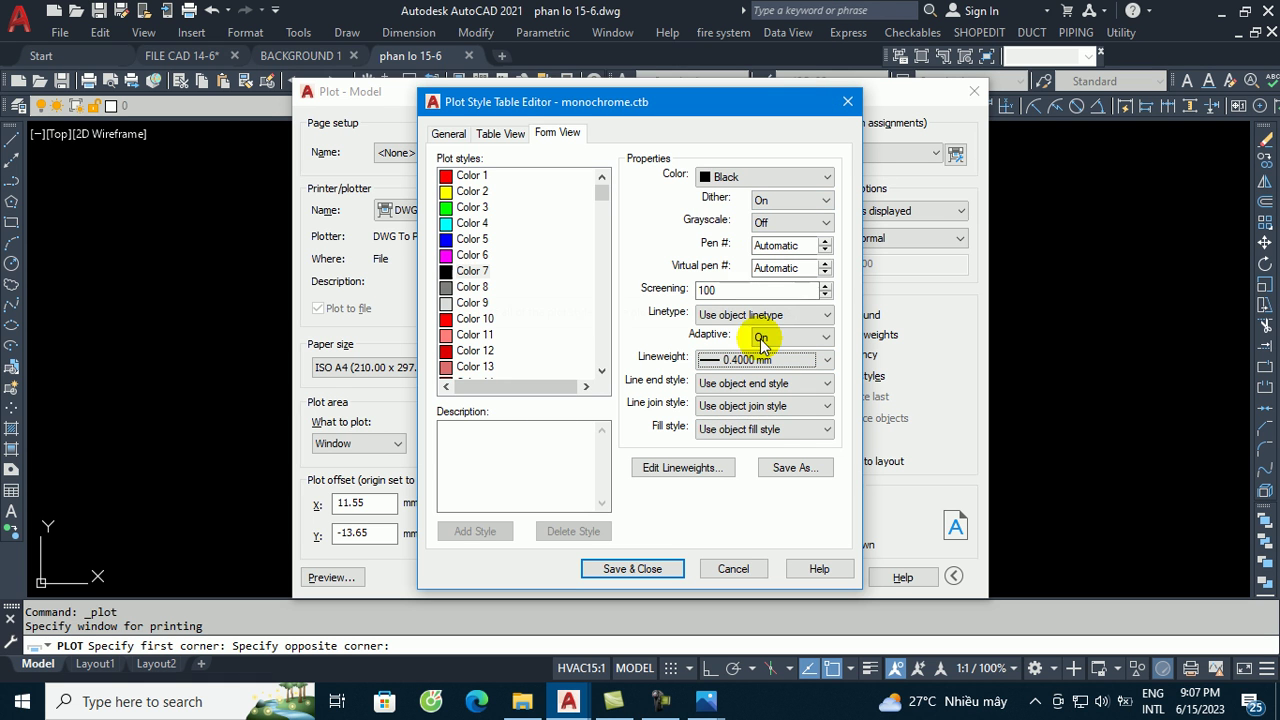
left_click(634, 570)
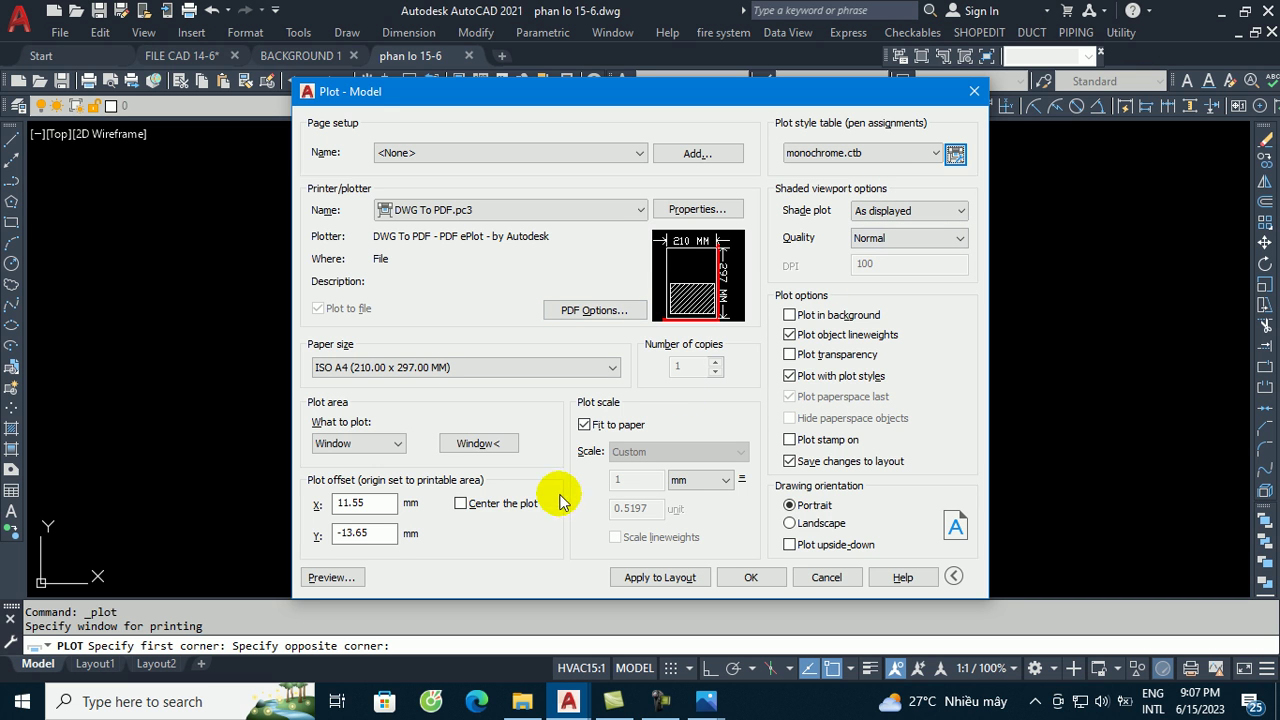
- Set landscape orientation, centre the plot, and preview the sheet
left_click(790, 524)
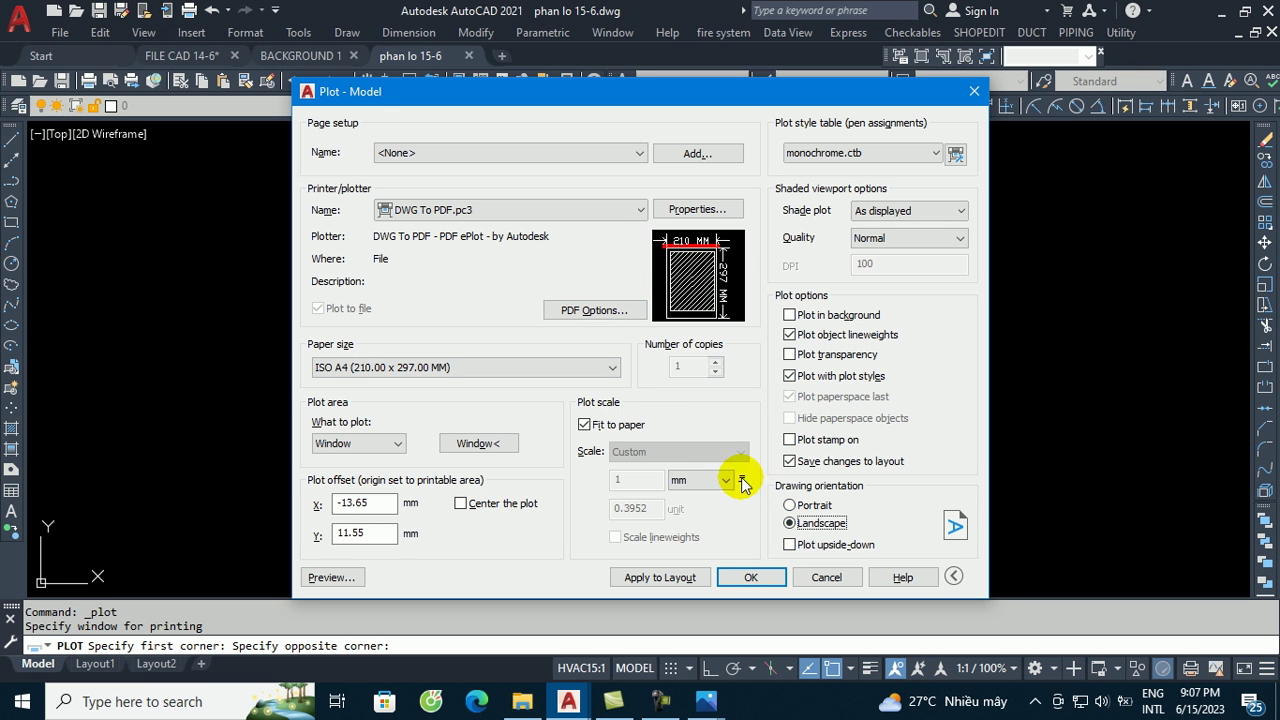
left_click(461, 504)
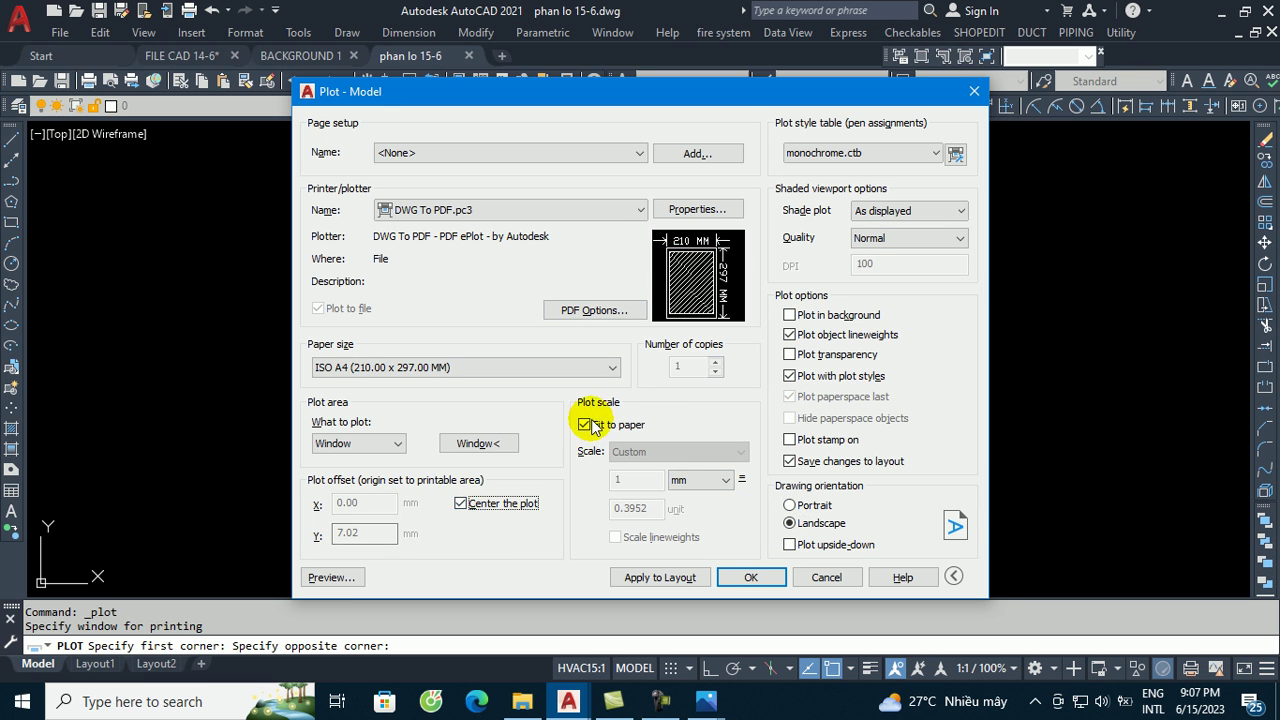
left_click(332, 577)
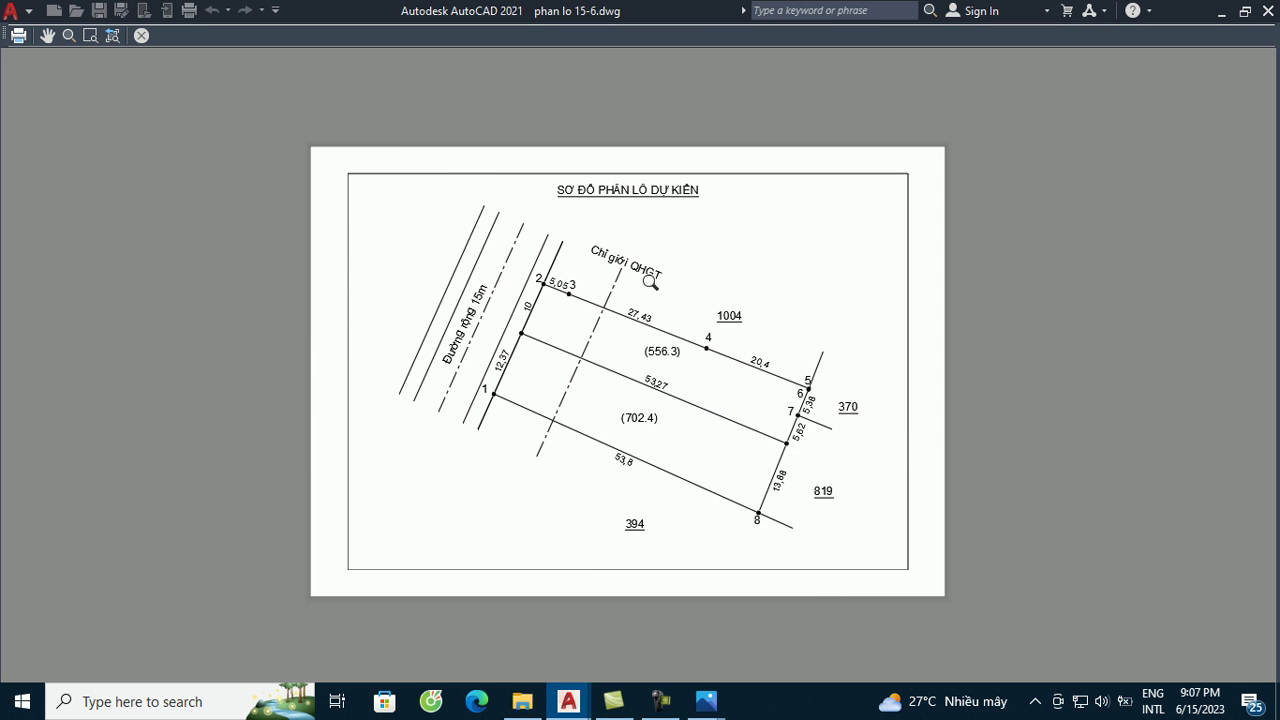
- Zoom into the preview, then choose Plot from its right-click menu
scroll(656, 283, "up", 2)
right_click(660, 200)
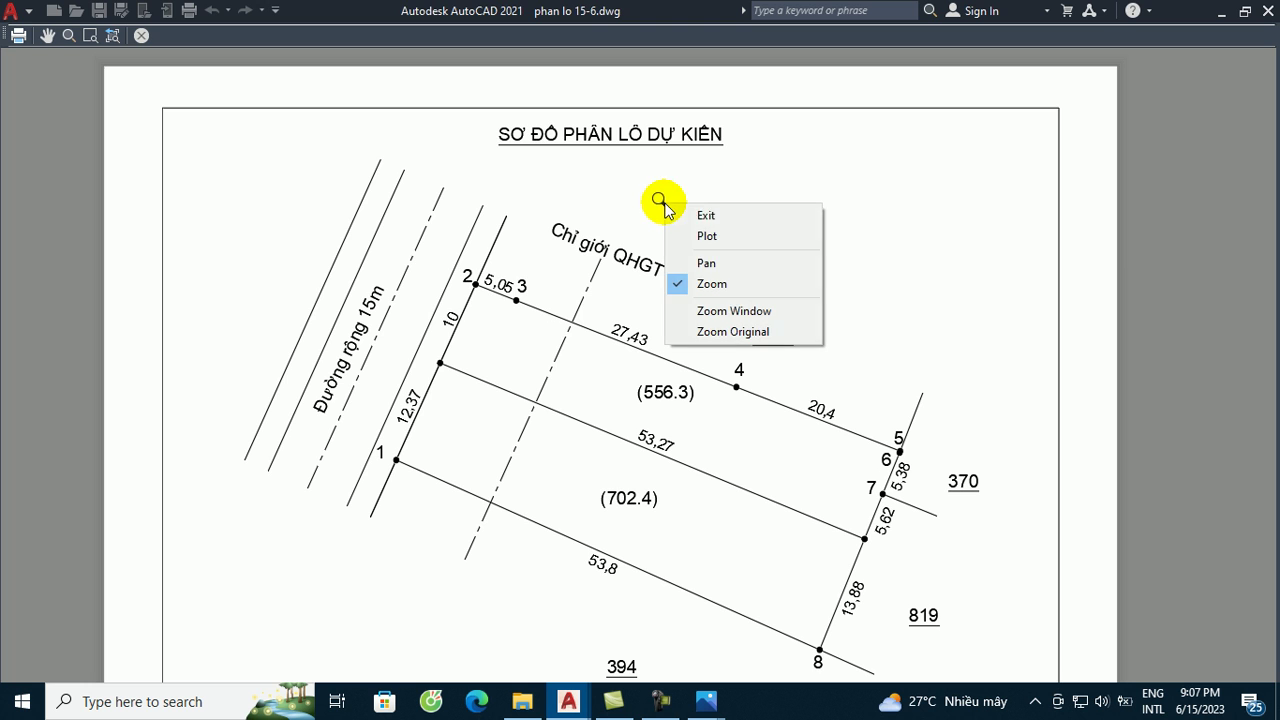
left_click(706, 234)
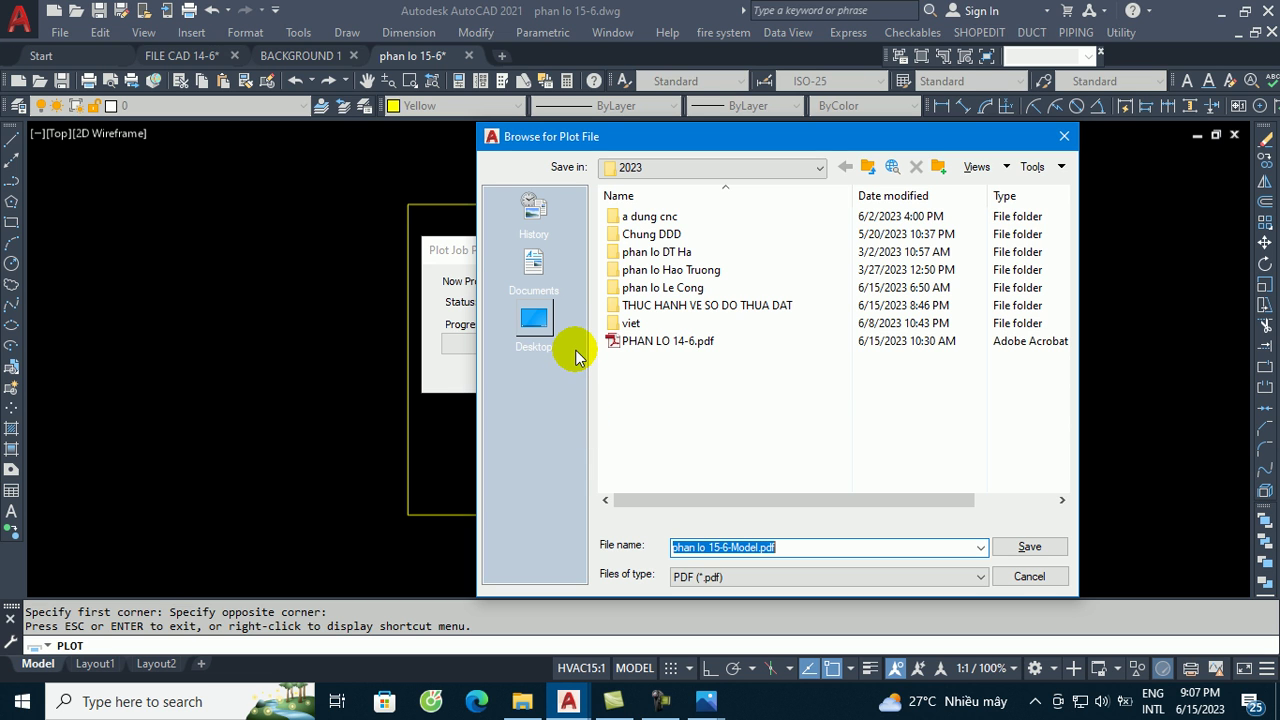
- Name the PDF THUC HANH VE SO DO THUA DAT and save it in that folder
type("THUC HANH VE SO DO")
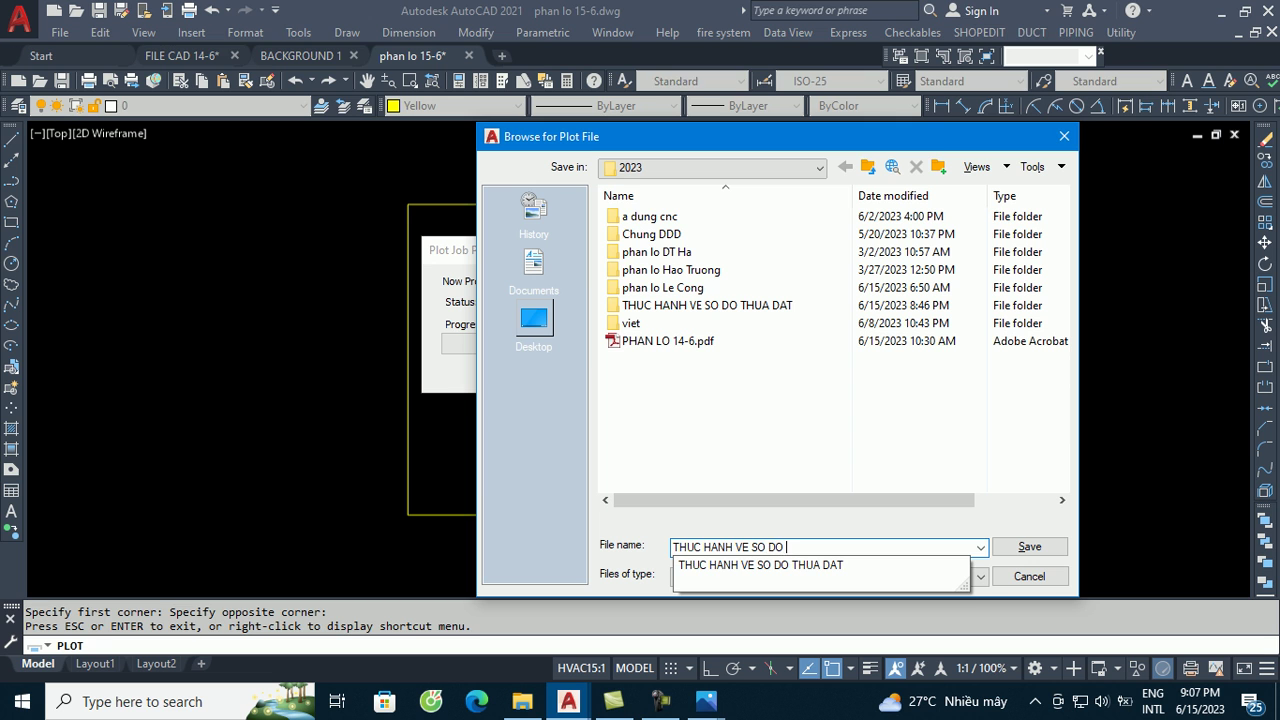
type("A DAT")
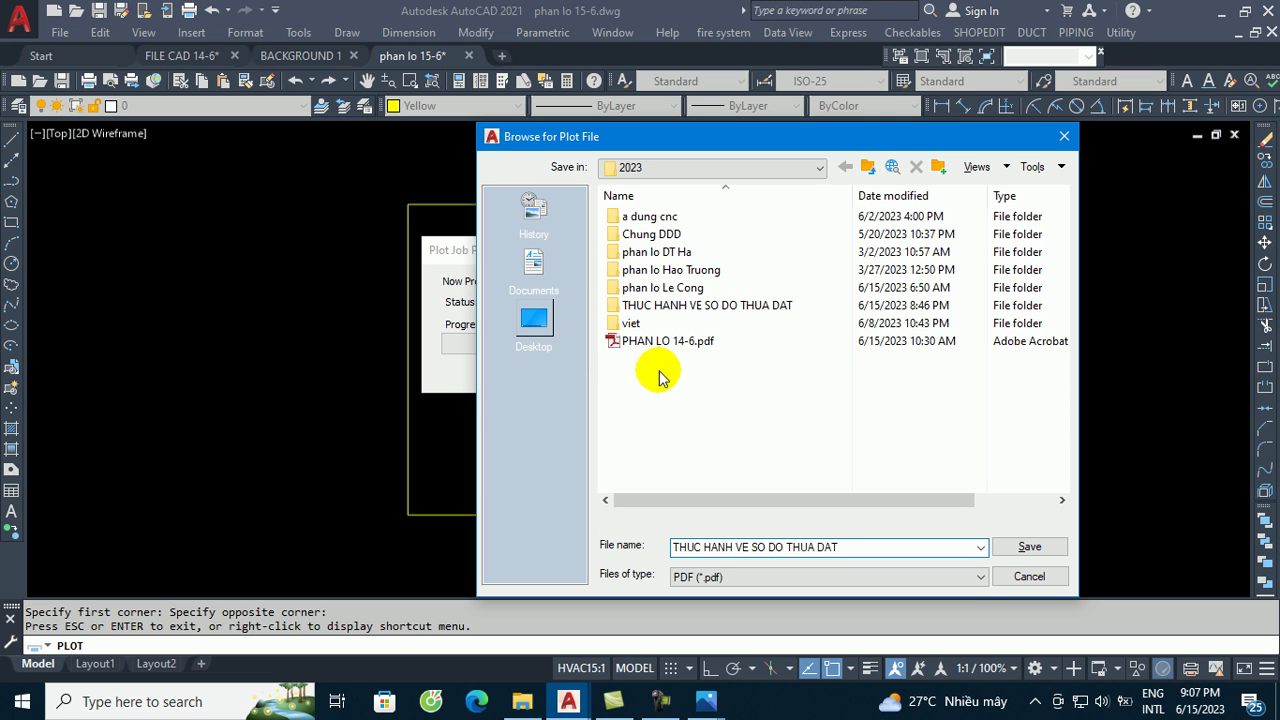
left_click(1030, 549)
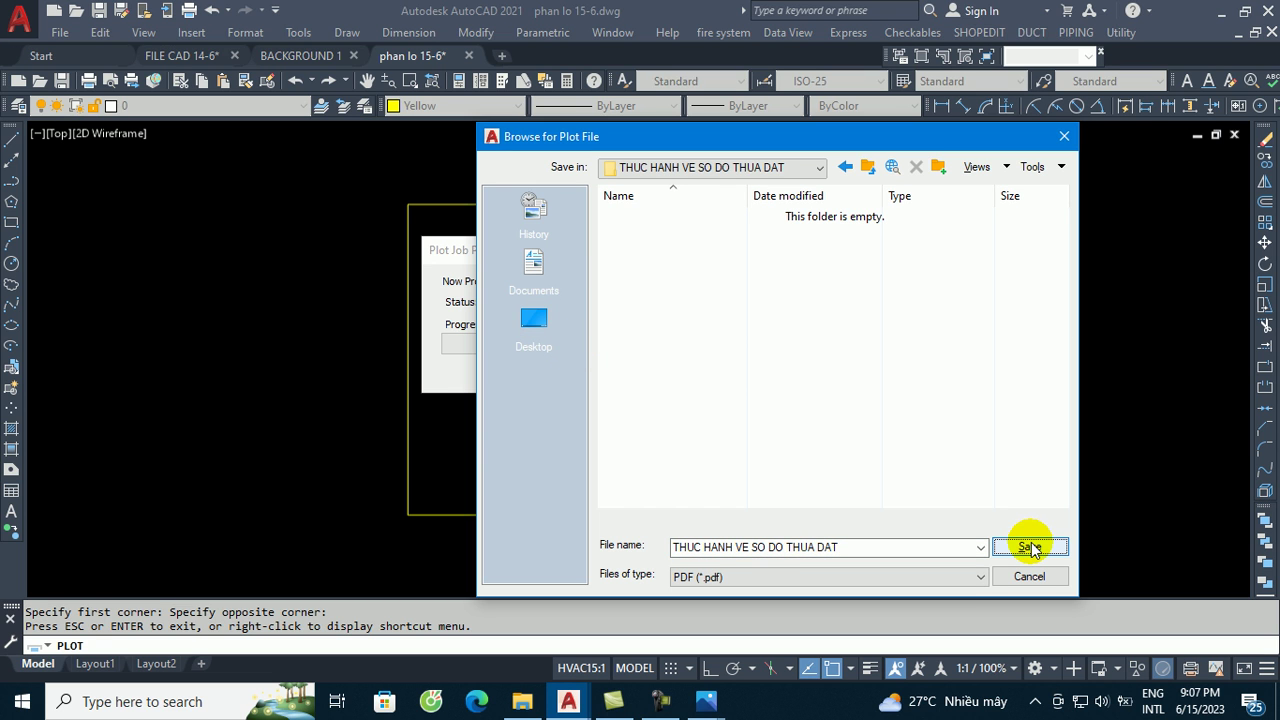
left_click(1032, 549)
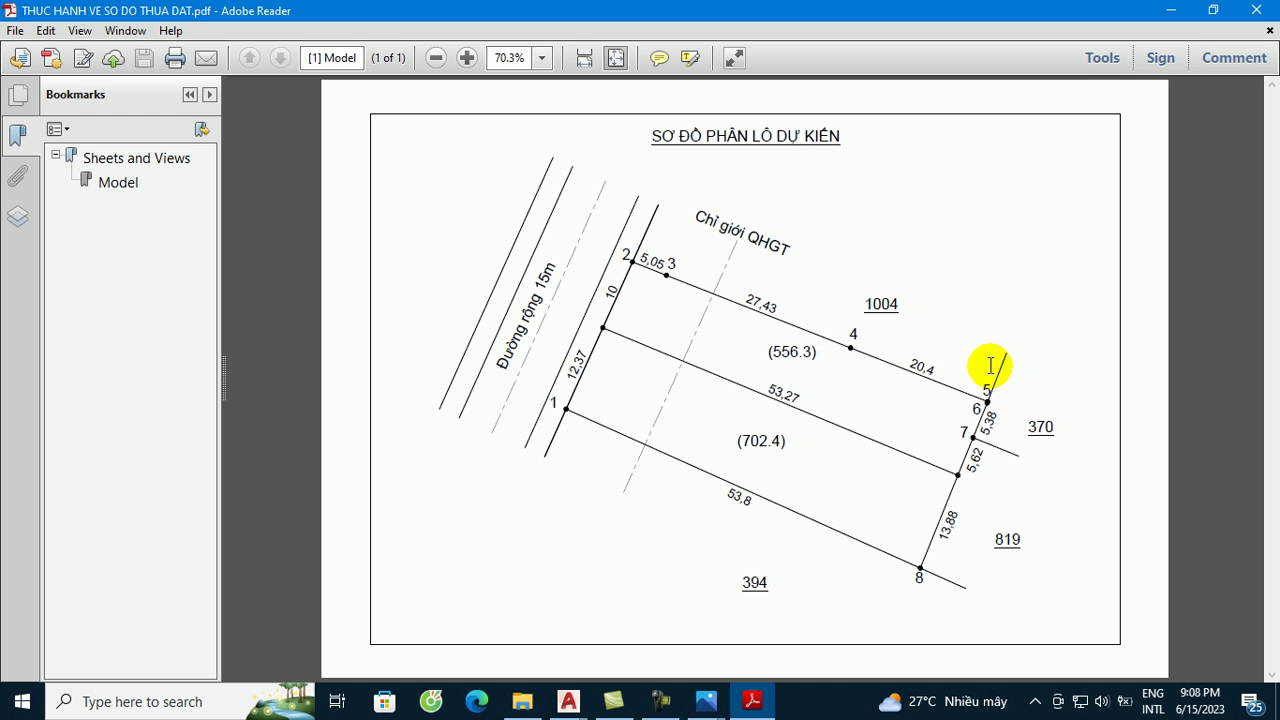
- Minimise Adobe Reader and switch to the BACKGROUND 1 drawing in AutoCAD
left_click(1173, 10)
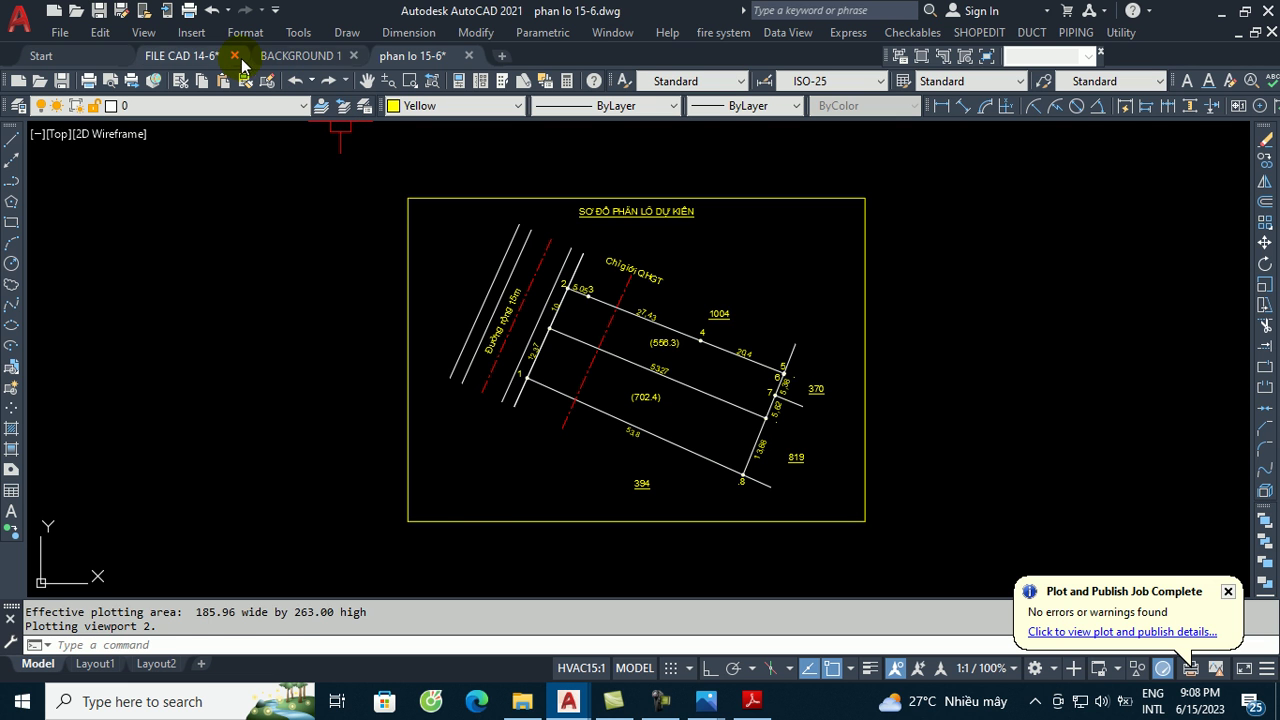
left_click(279, 58)
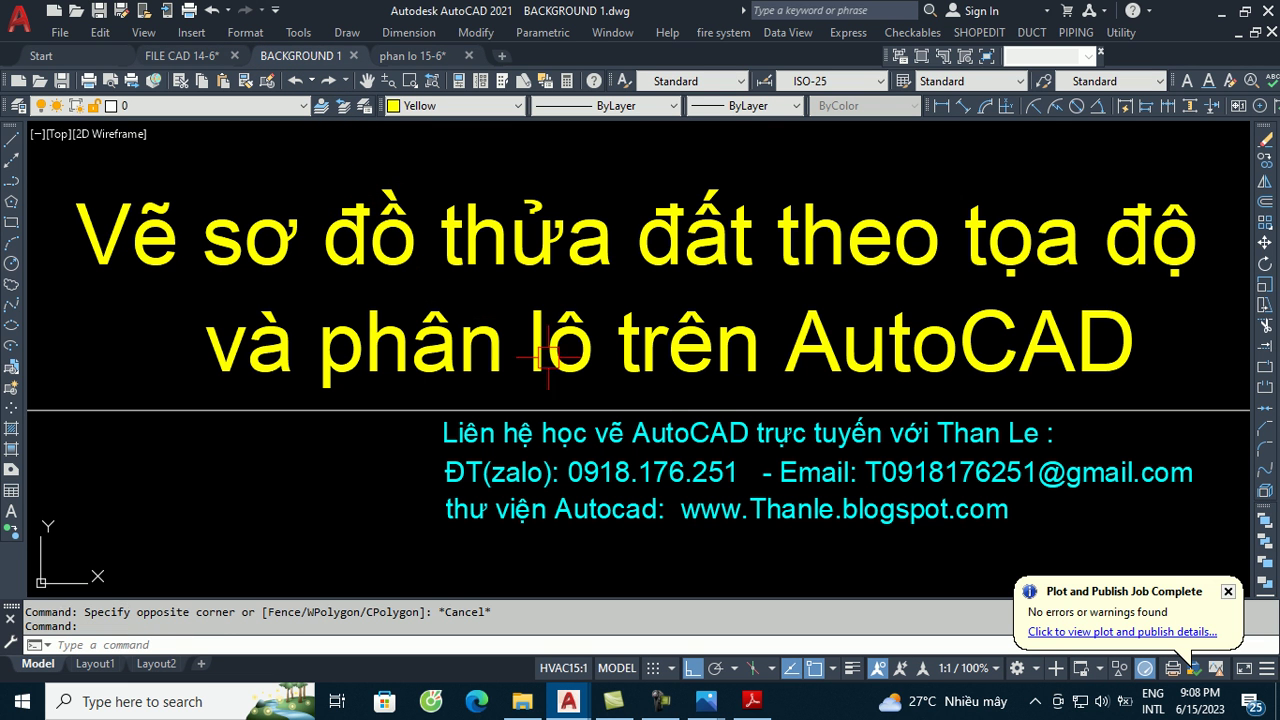